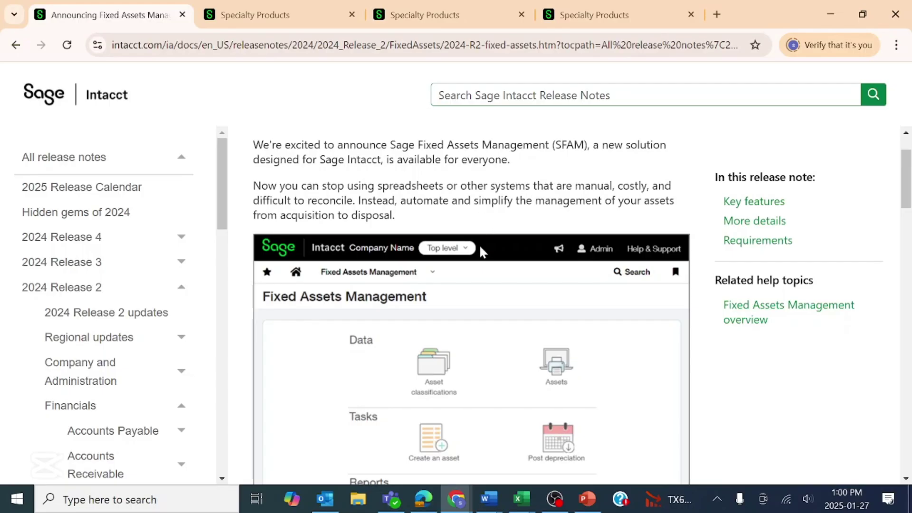
Scroll down through the Sage Intacct release notes.
scroll(546, 456, down, 3)
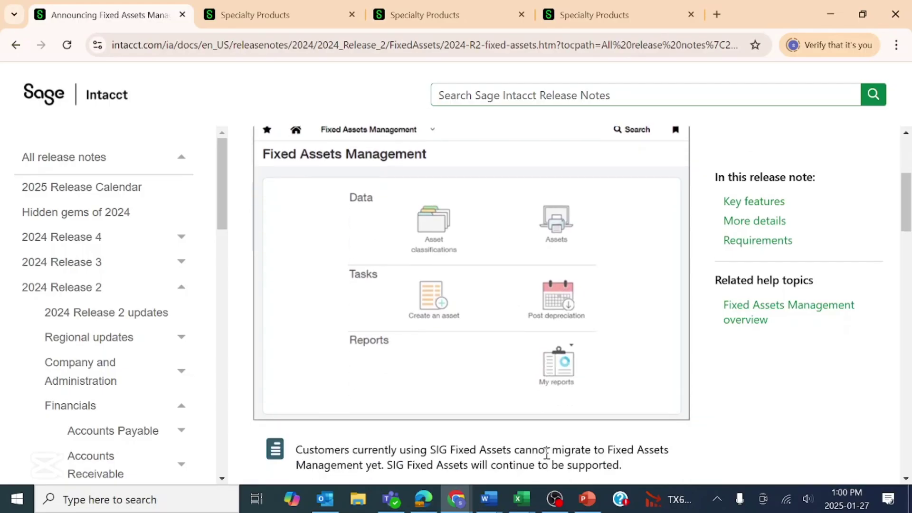
scroll(551, 444, down, 4)
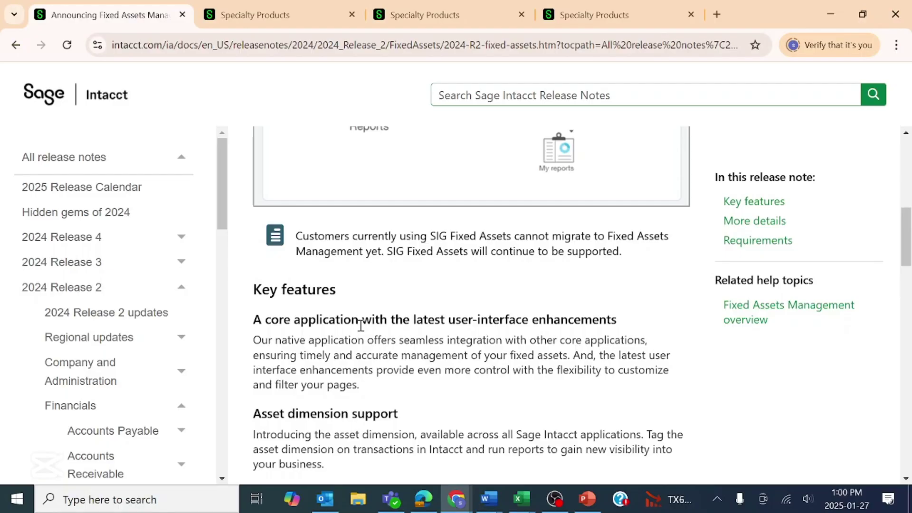
scroll(443, 356, down, 3)
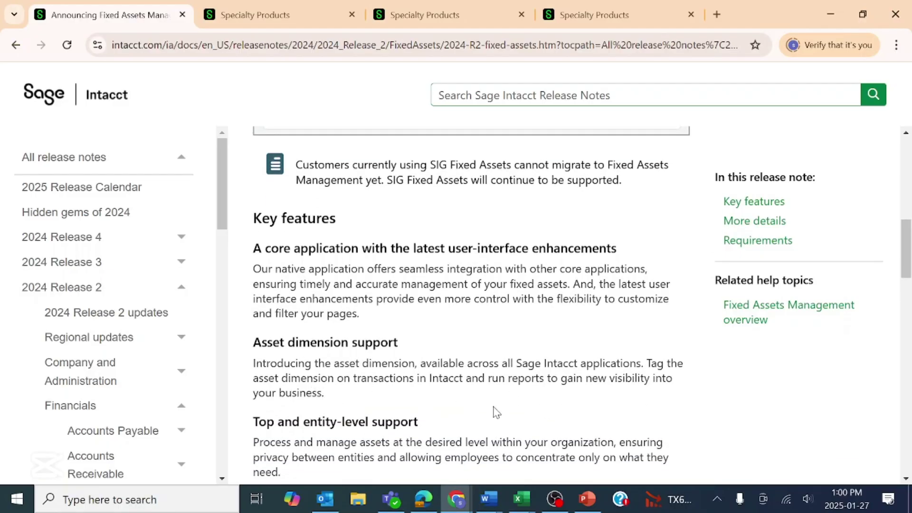
scroll(379, 448, down, 2)
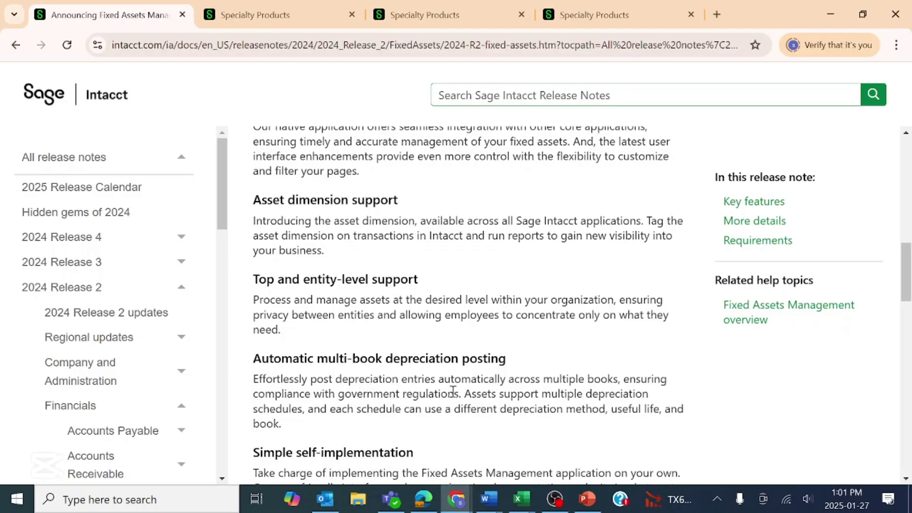
scroll(450, 376, down, 1)
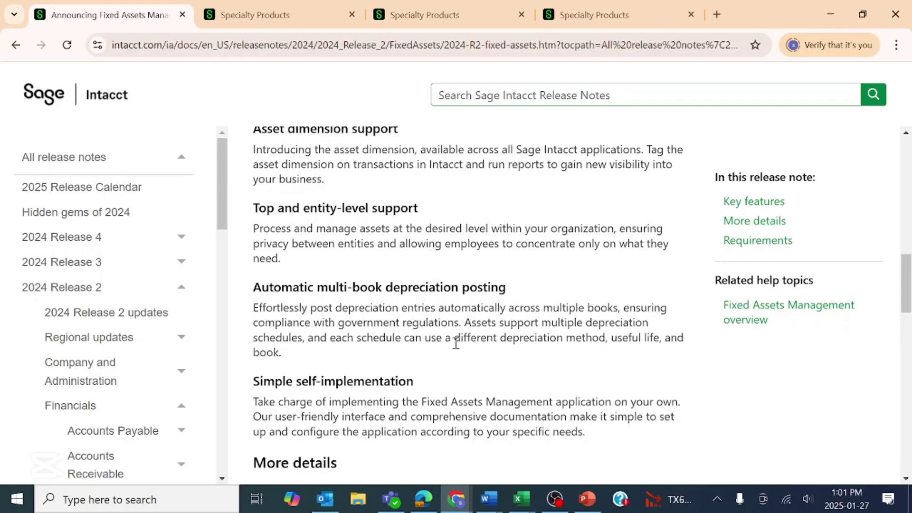
scroll(535, 306, down, 5)
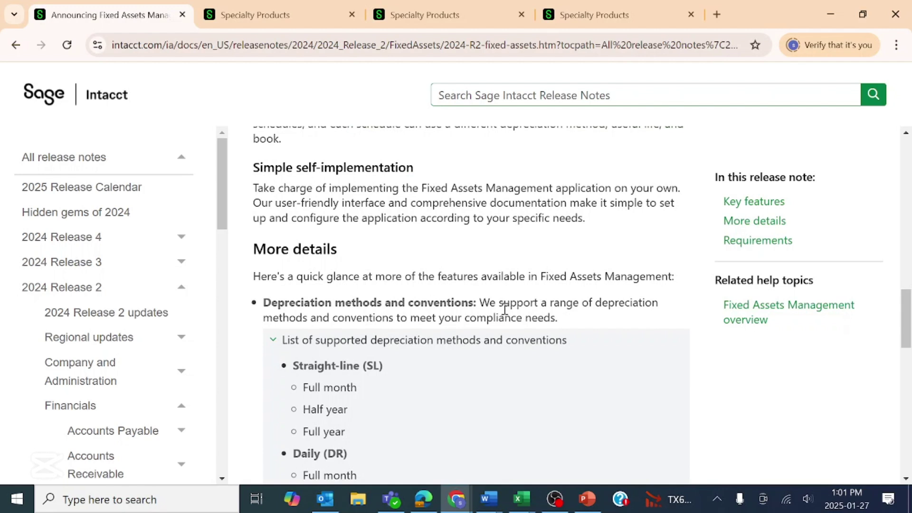
scroll(431, 303, down, 3)
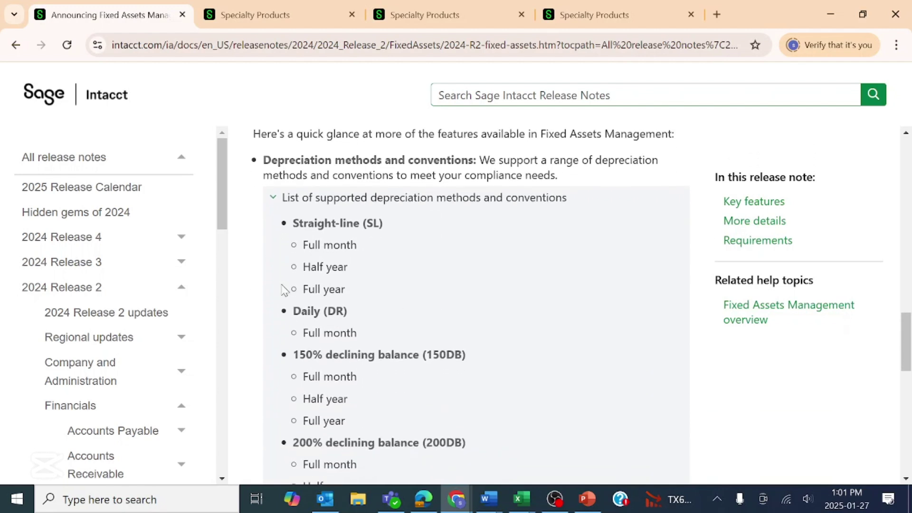
scroll(426, 288, down, 2)
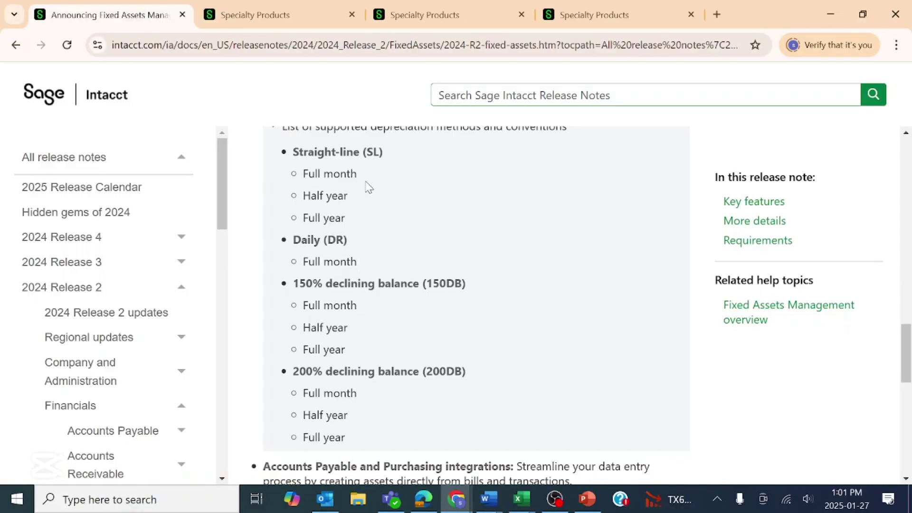
scroll(370, 186, down, 3)
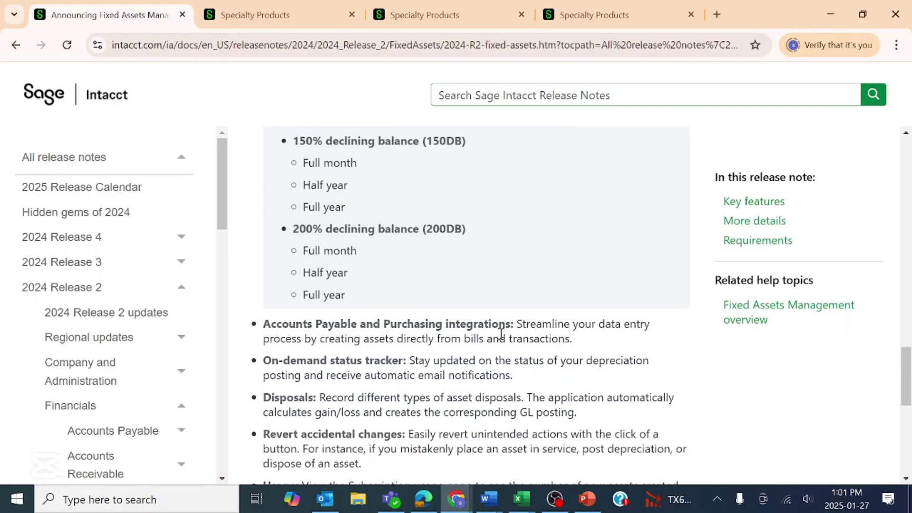
scroll(501, 334, down, 1)
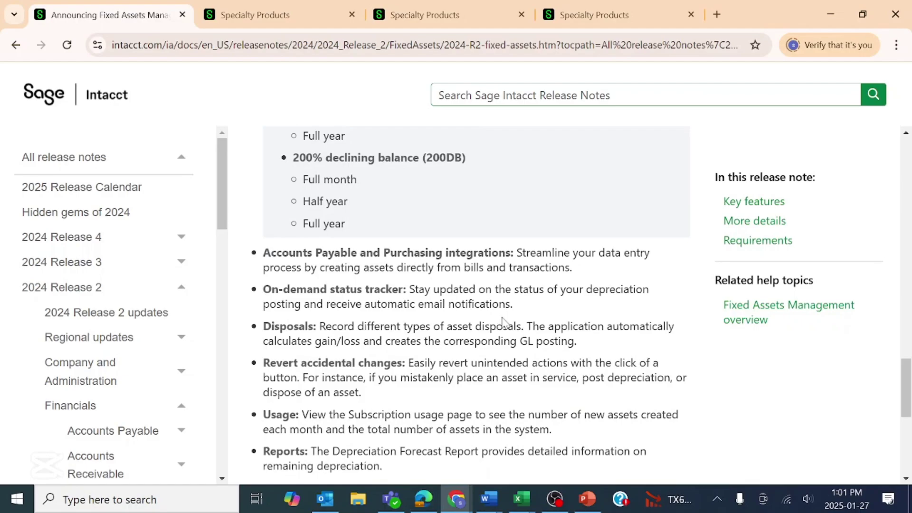
scroll(505, 322, down, 1)
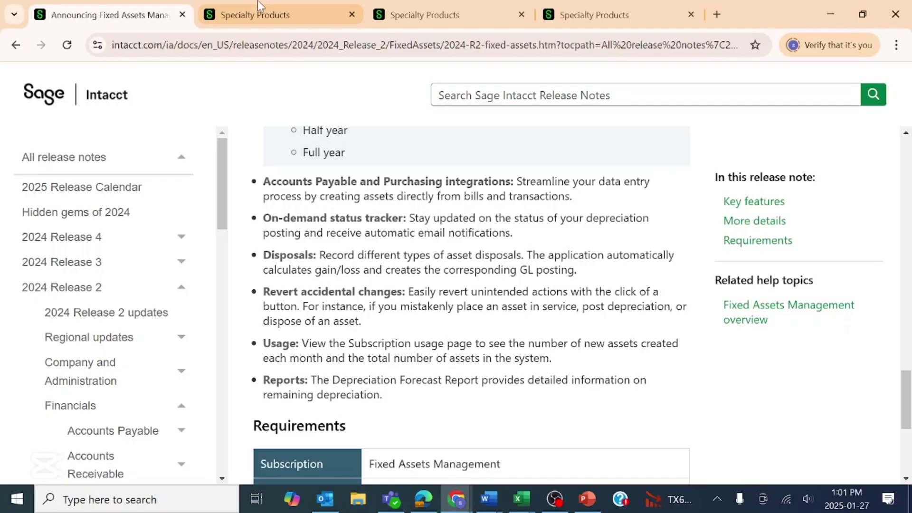
Switch to the second Specialty Products tab to show the Intacct company dashboard.
click(265, 15)
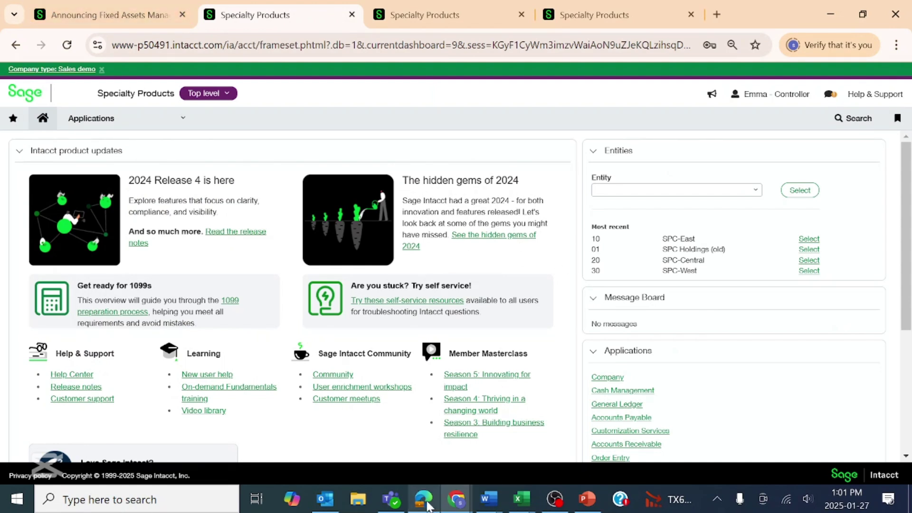
mouse_move(440, 494)
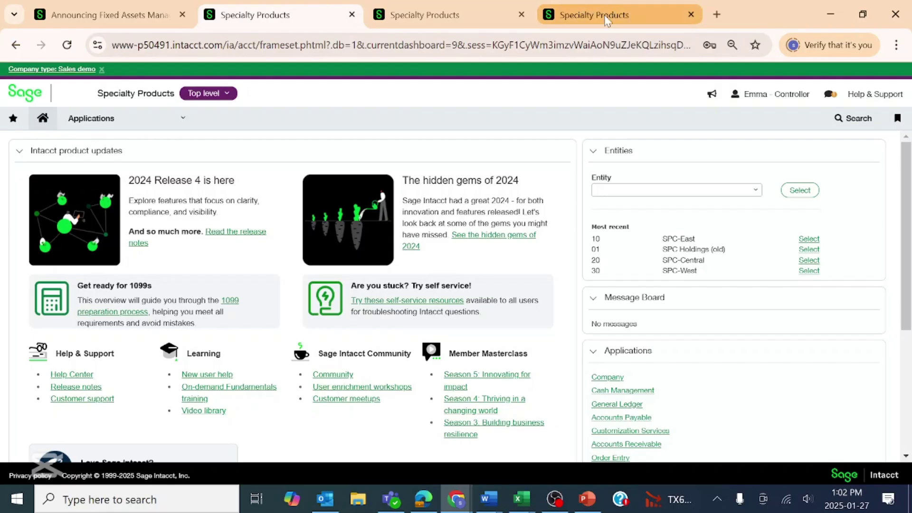
mouse_move(605, 17)
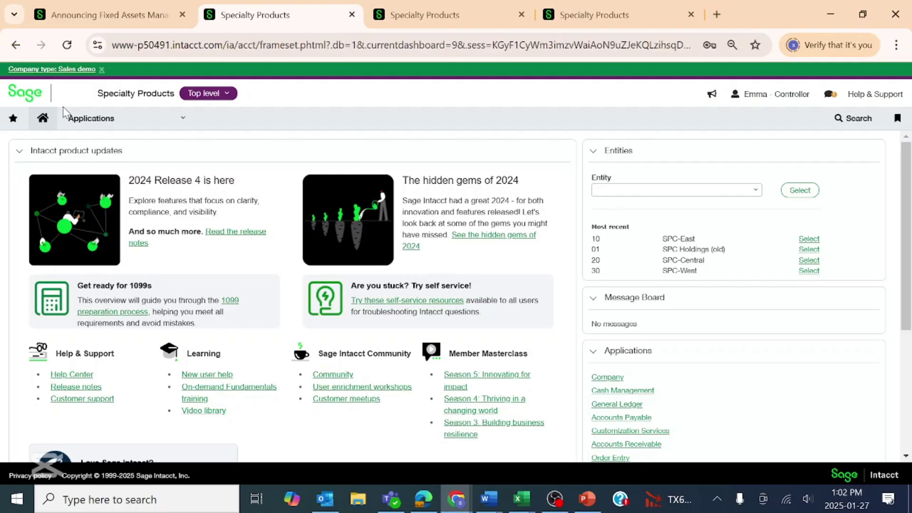
Open Document sequences from Applications > Company > Setup.
click(173, 117)
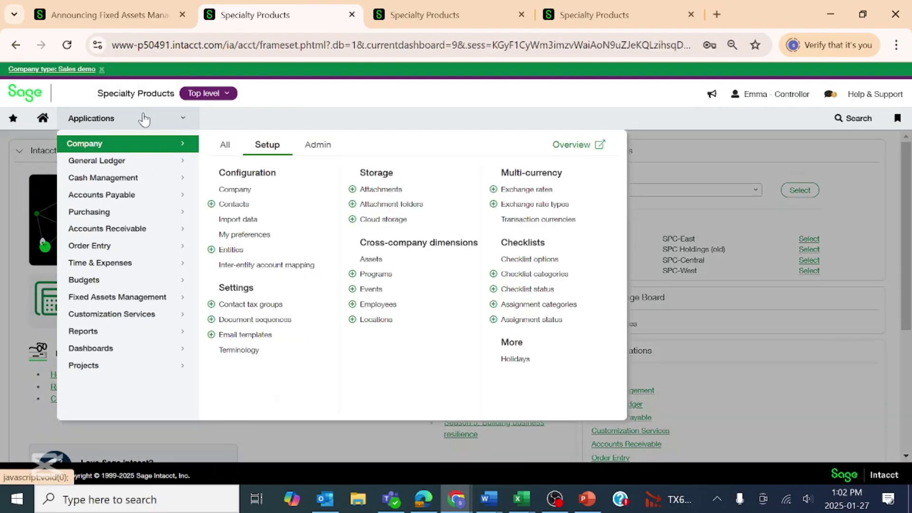
click(280, 321)
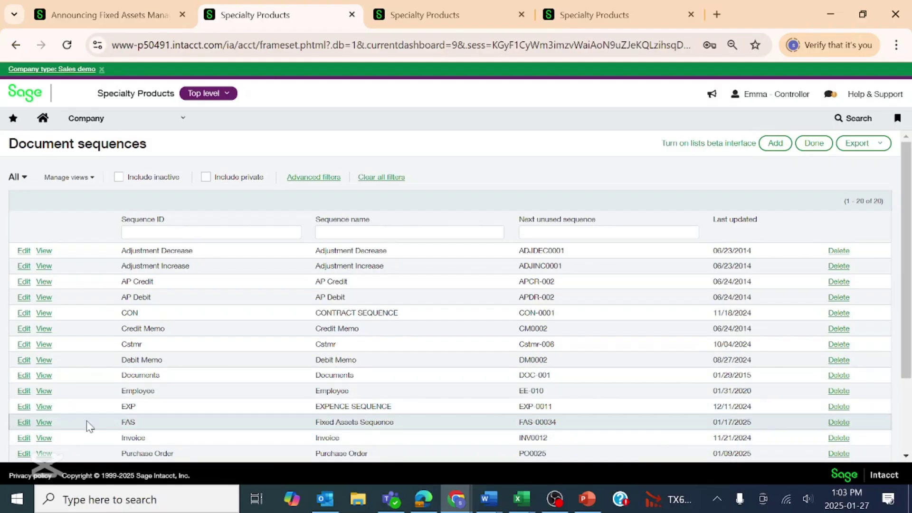
click(40, 423)
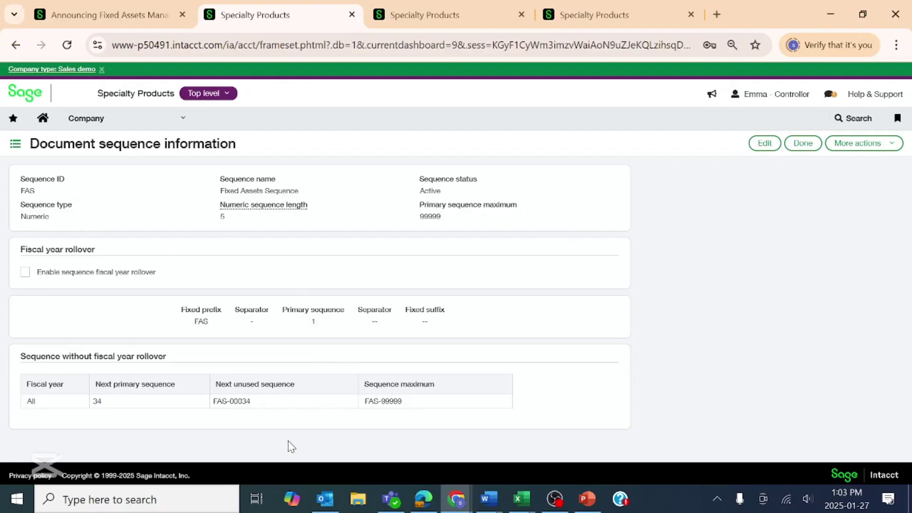
drag(253, 403, 235, 405)
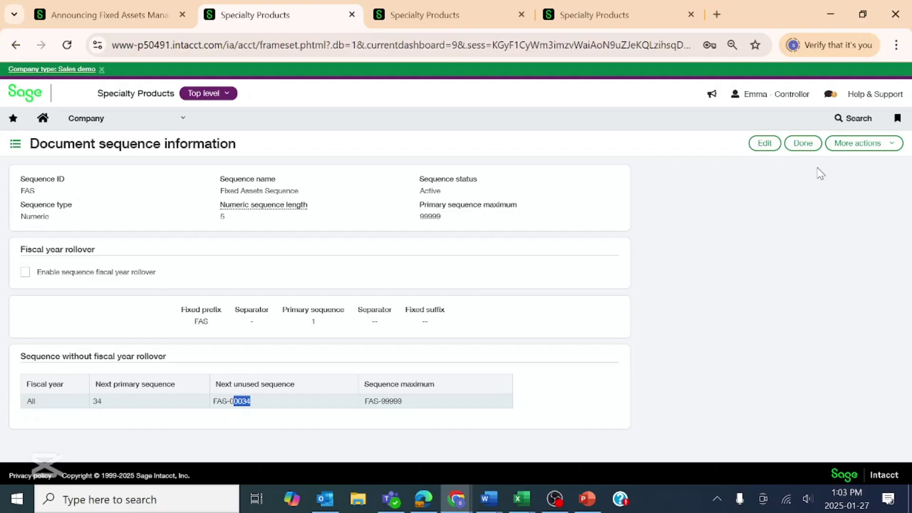
click(803, 143)
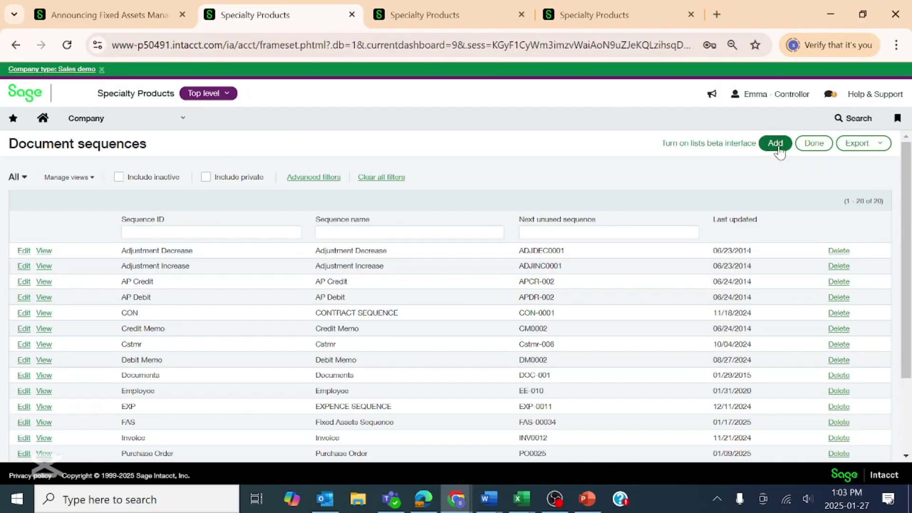
Add a document sequence with ID FAC, name FIXED ASSET SEQ, length 5 and maximum 99999.
click(775, 143)
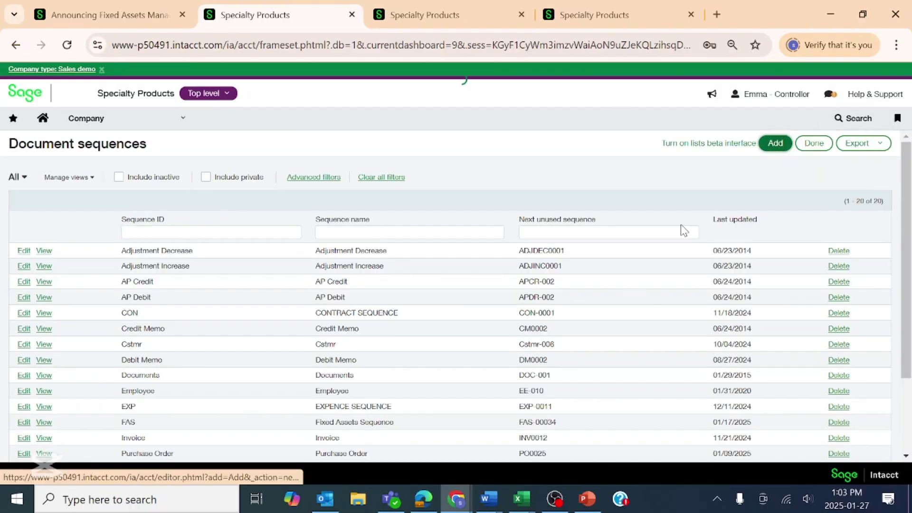
click(65, 191)
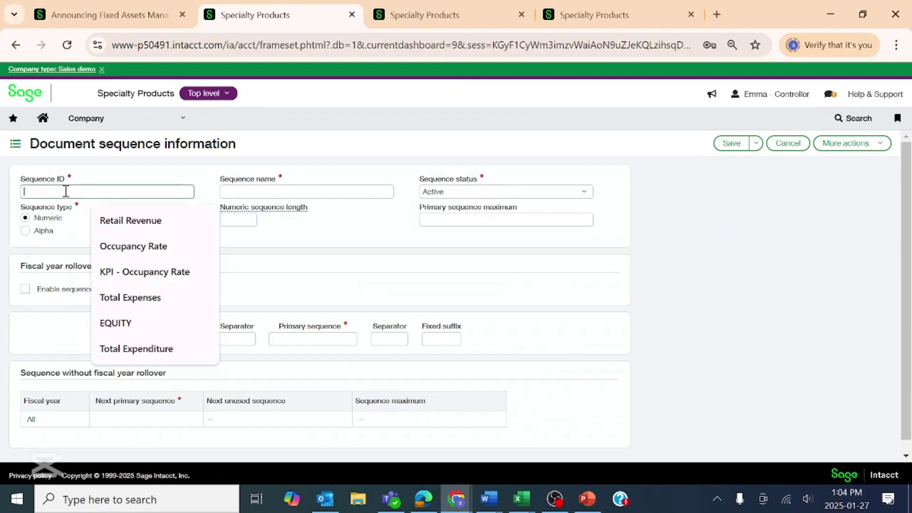
text(fa)
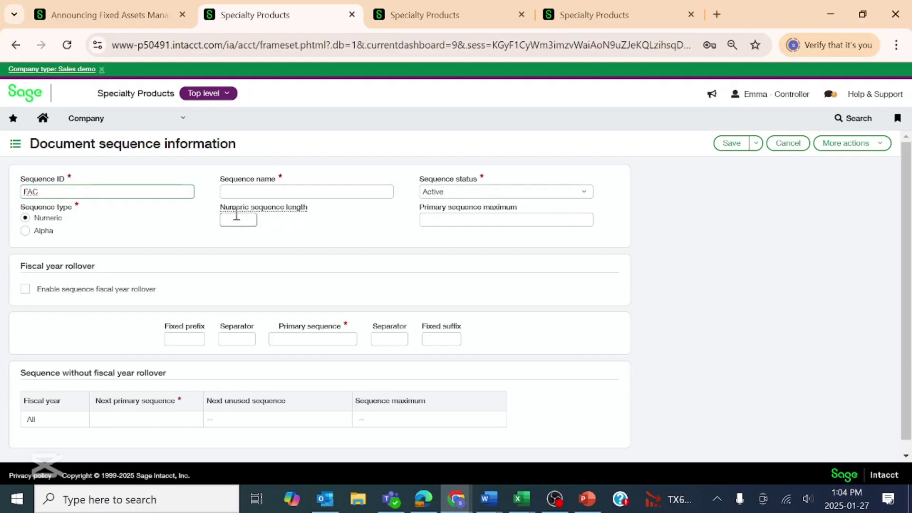
click(271, 195)
text(FAC)
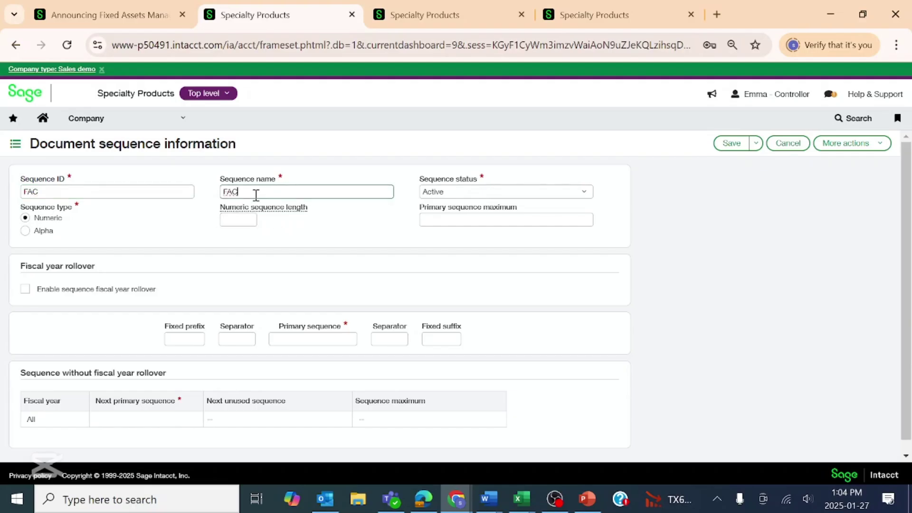
key(BackSpace)
key(BackSpace)
text(IXED ASSET SE)
click(234, 221)
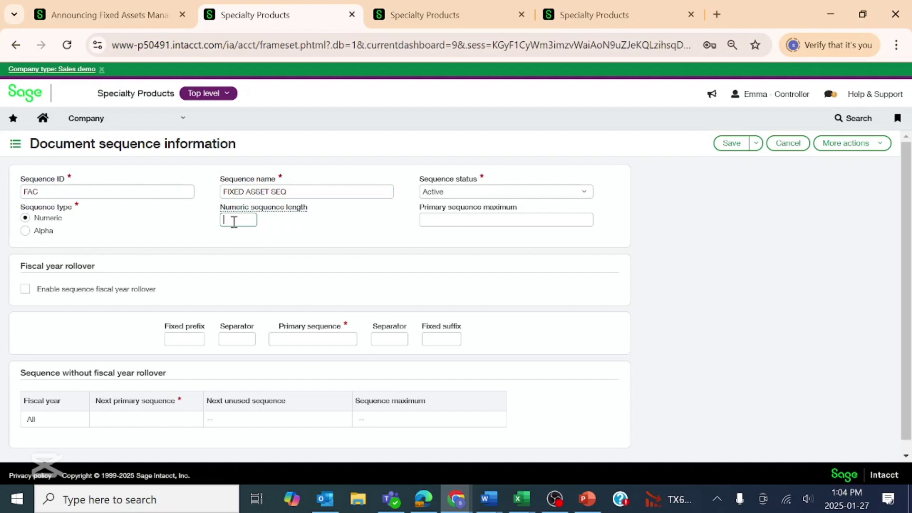
click(535, 218)
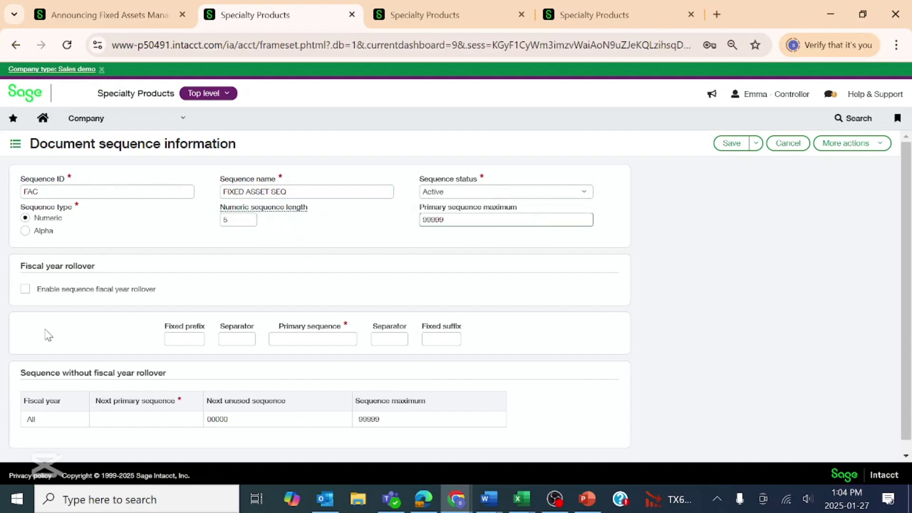
Enable fiscal year rollover with the fiscal year placed before the sequence number.
click(25, 289)
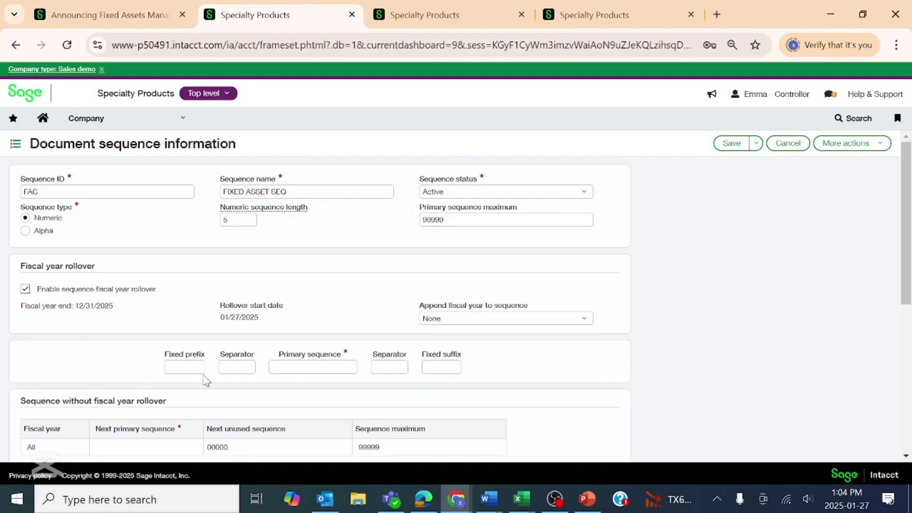
scroll(425, 370, down, 3)
scroll(111, 193, up, 2)
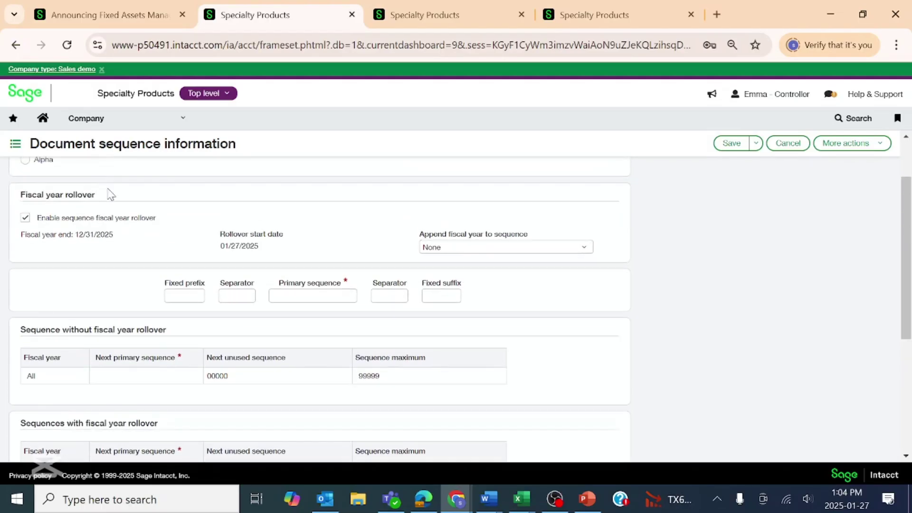
click(537, 251)
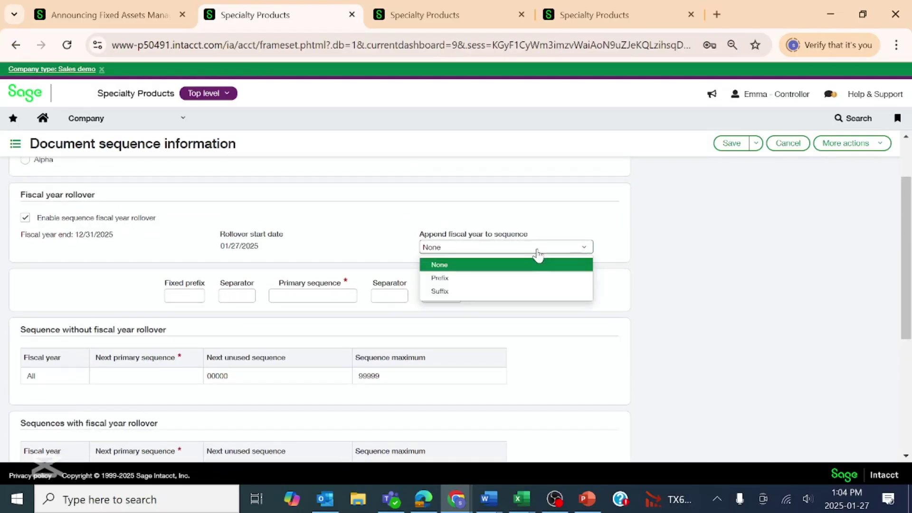
click(466, 281)
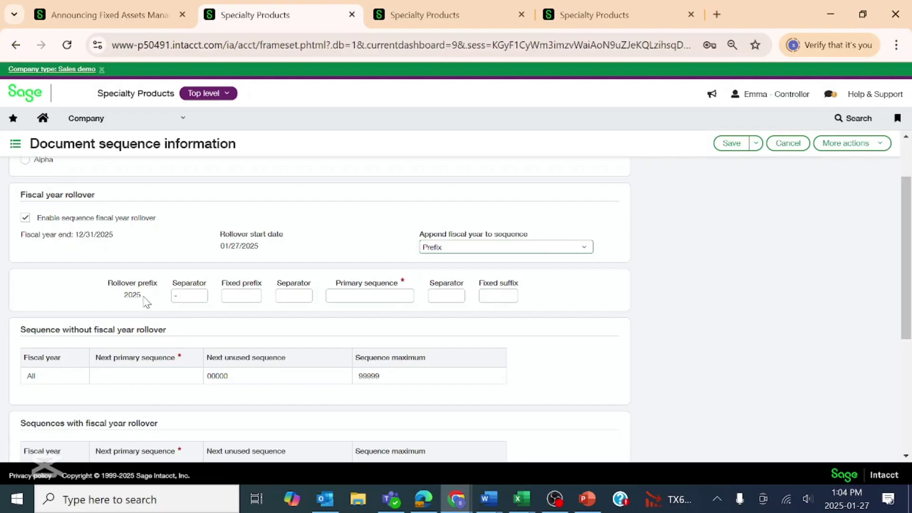
click(198, 293)
Set prefix FAS with '-' separator and primary sequence 00001, then review the rollover table.
click(226, 300)
click(295, 296)
text(-)
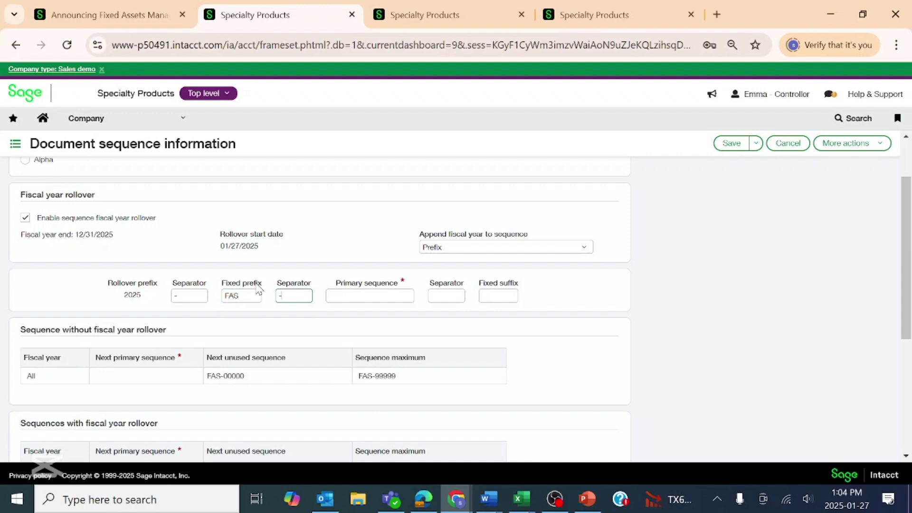
click(377, 293)
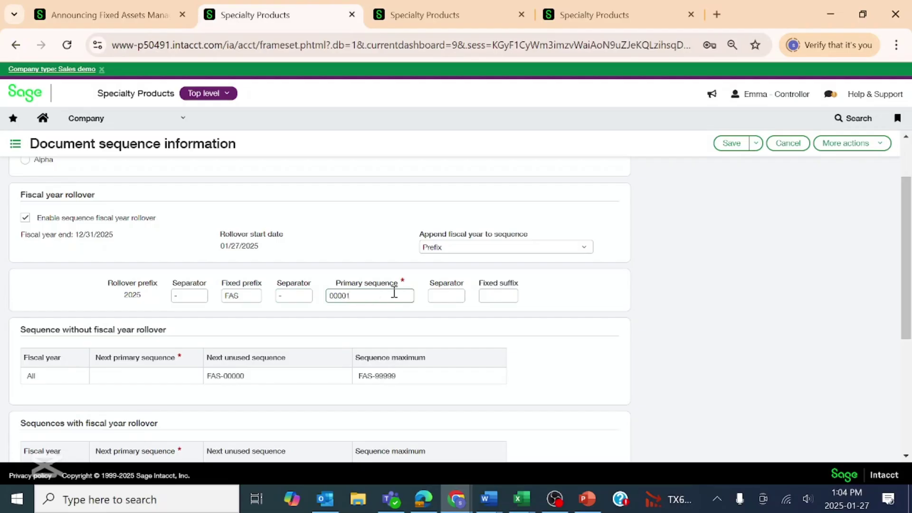
click(464, 382)
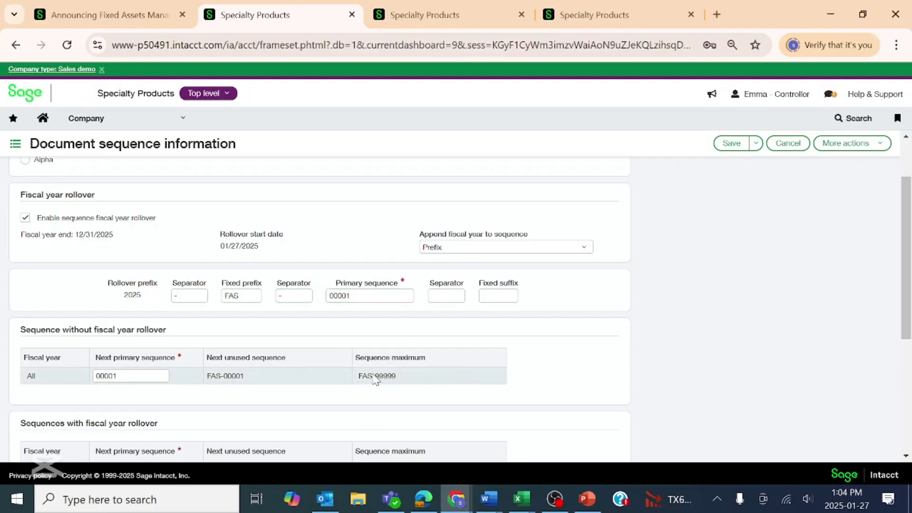
scroll(372, 372, down, 3)
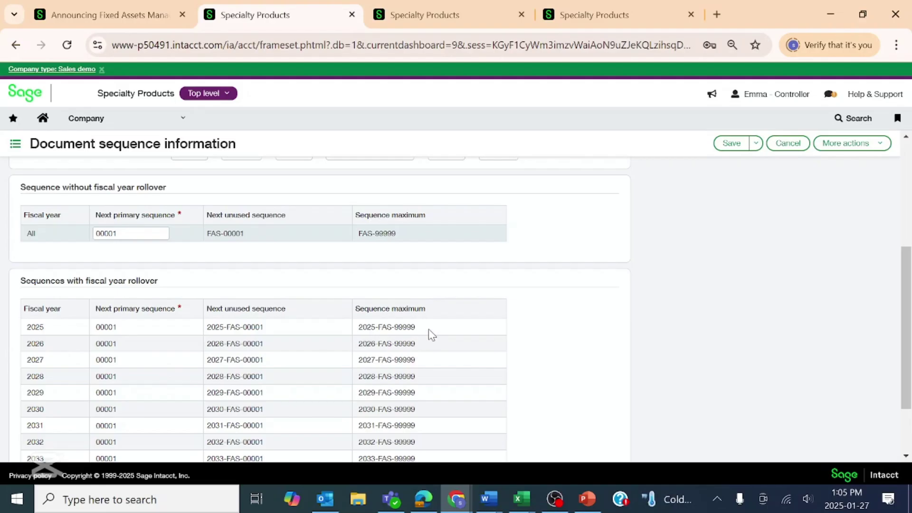
Cancel the unsaved FAC sequence and return to the Document sequences list.
click(415, 328)
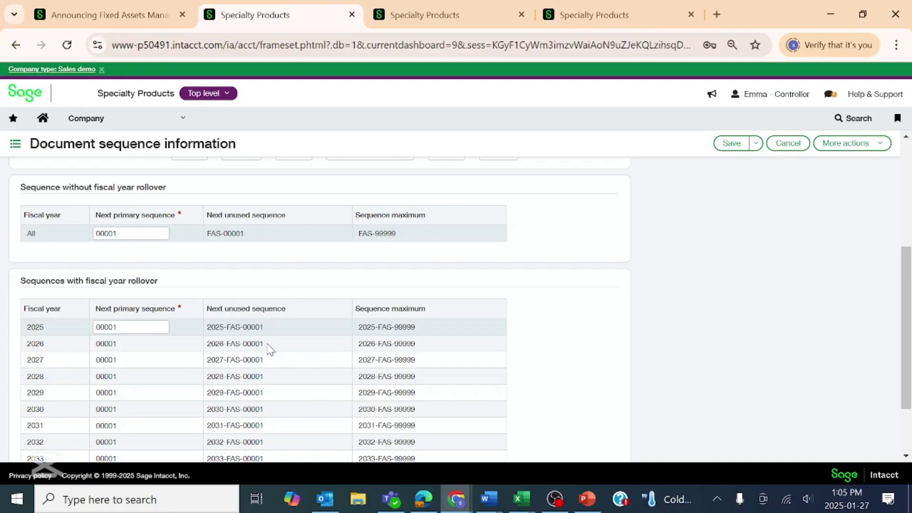
click(791, 148)
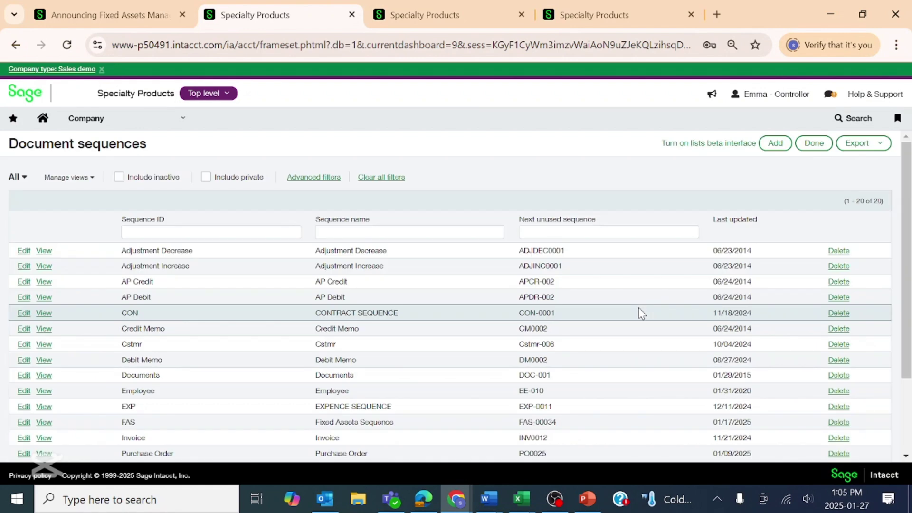
click(138, 120)
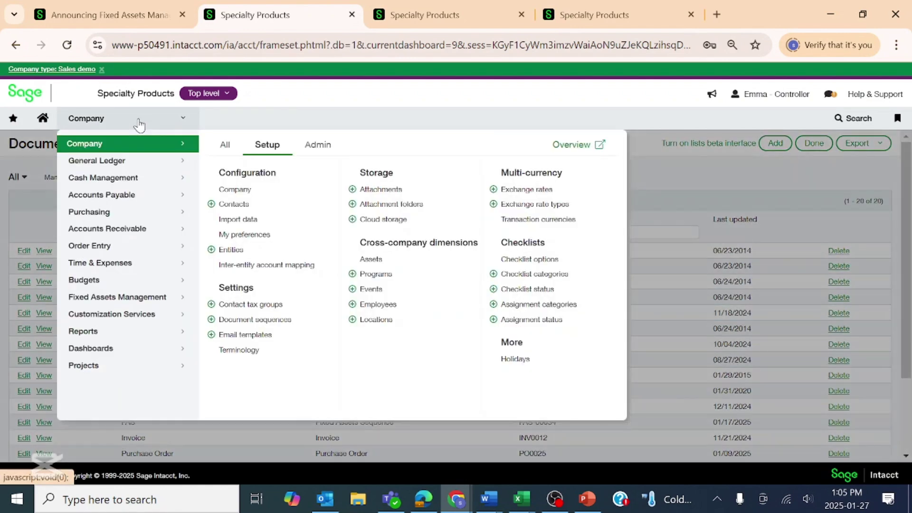
Open General Ledger > Setup > Journals and view the Fixed Assets Journal, symbol FAS.
mouse_move(130, 160)
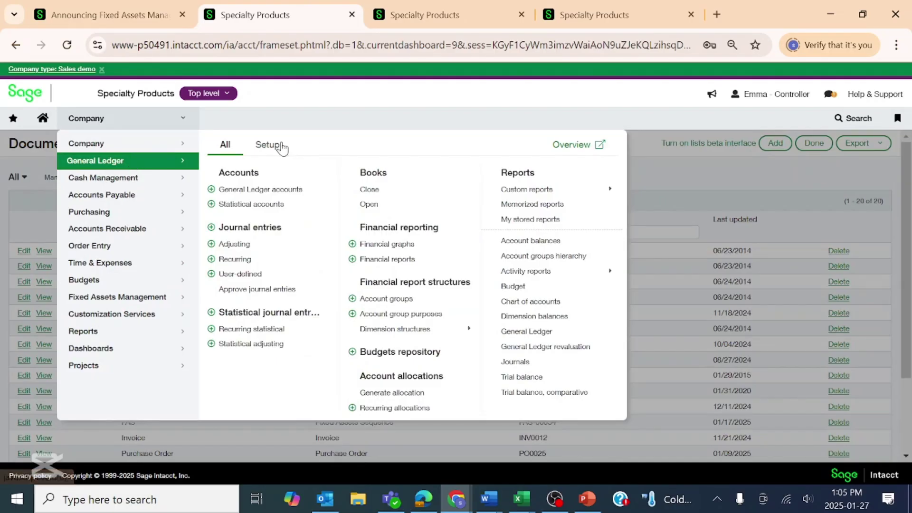
click(267, 144)
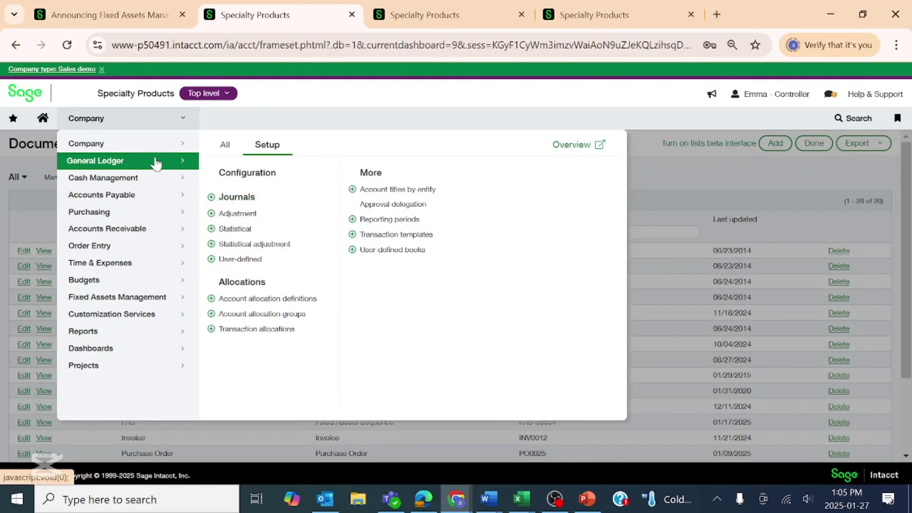
click(237, 199)
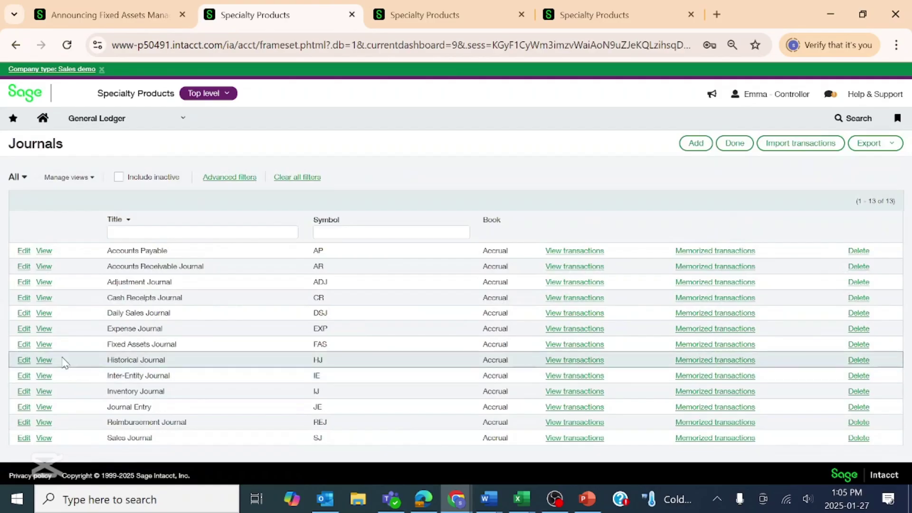
click(45, 345)
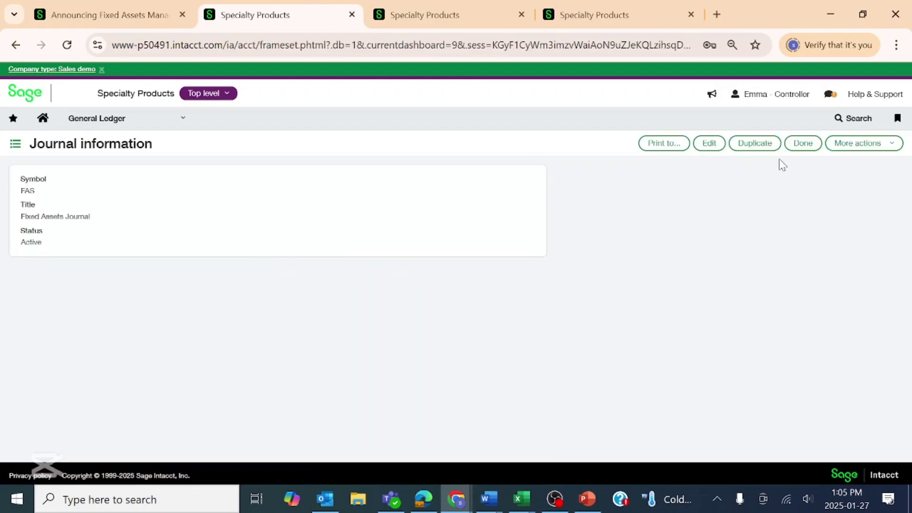
click(803, 145)
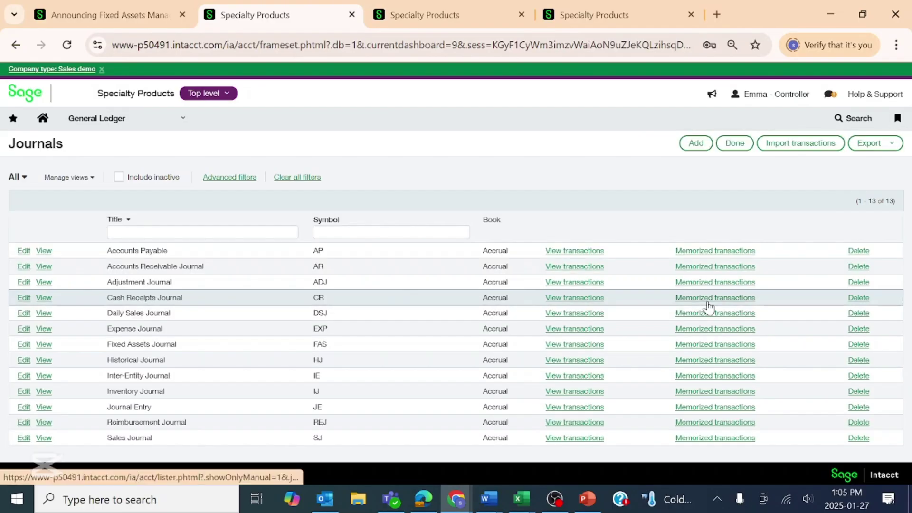
click(694, 144)
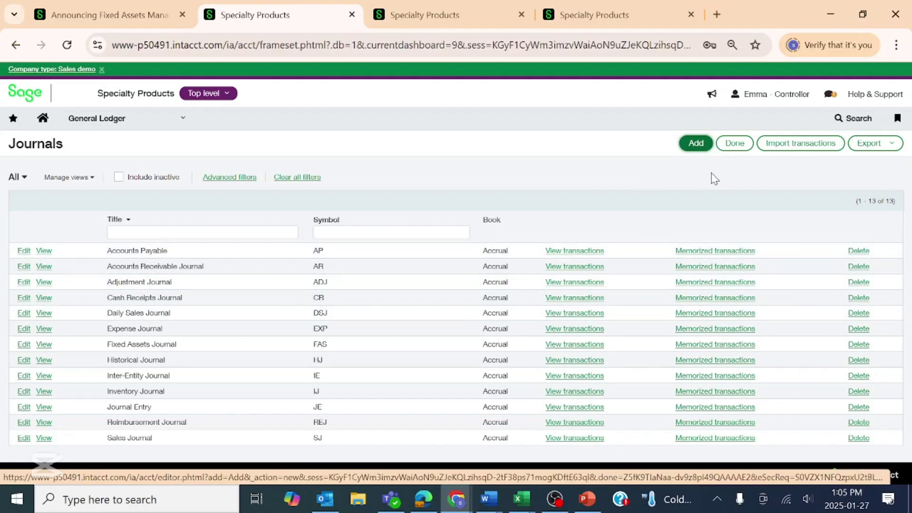
Draft a journal with symbol FAC and title FIXED ASSET, then cancel without saving.
click(703, 150)
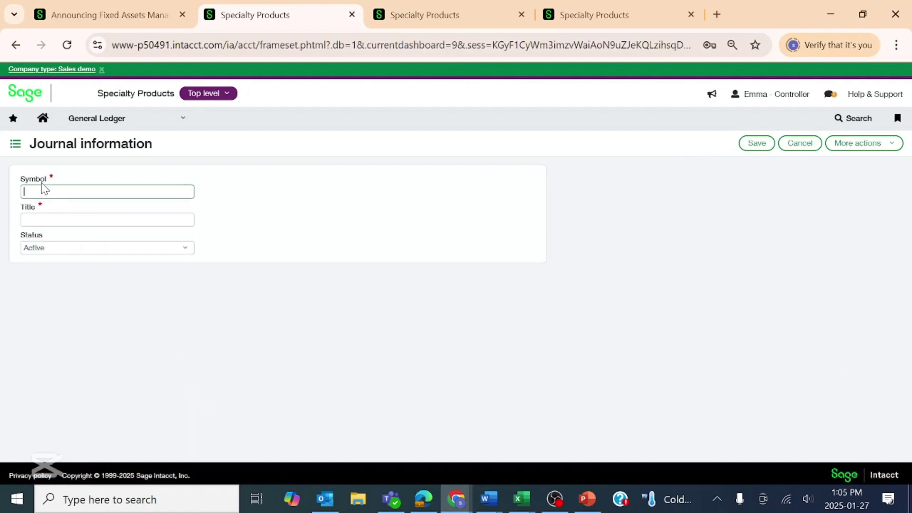
click(39, 221)
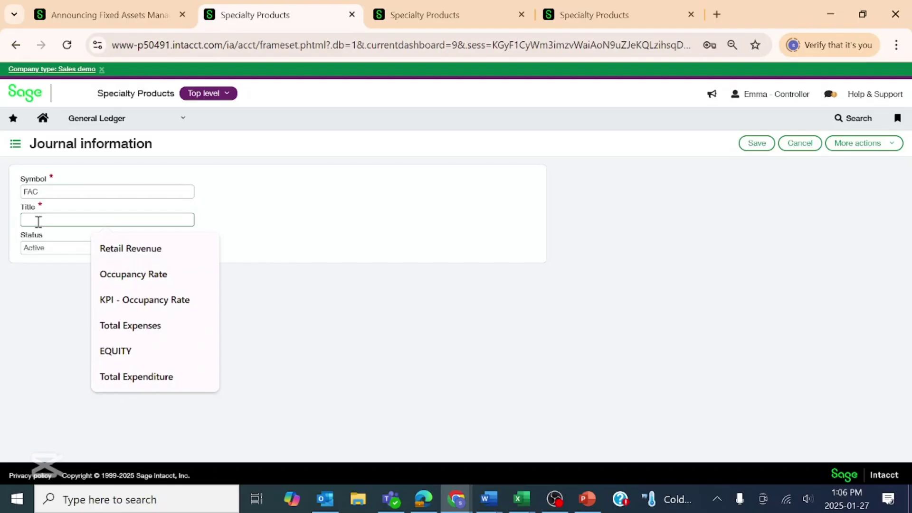
text(F)
key(BackSpace)
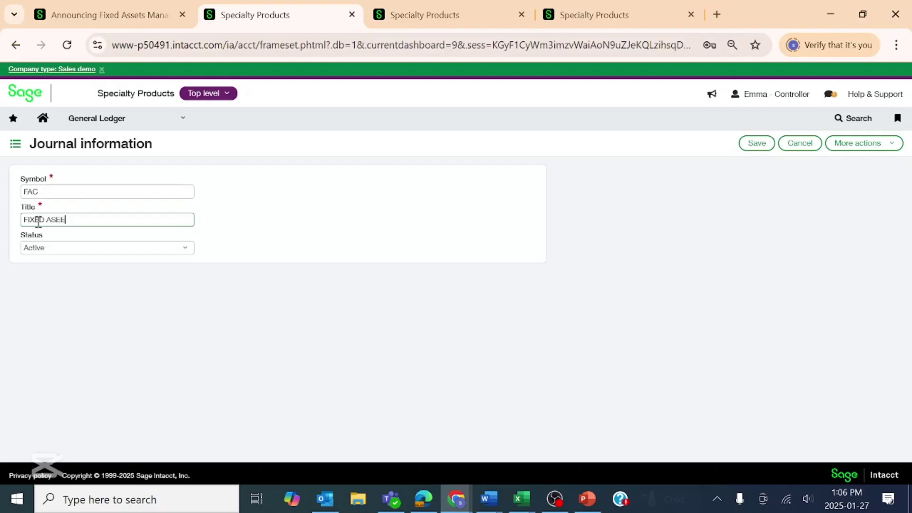
key(BackSpace)
key(BackSpace)
click(812, 145)
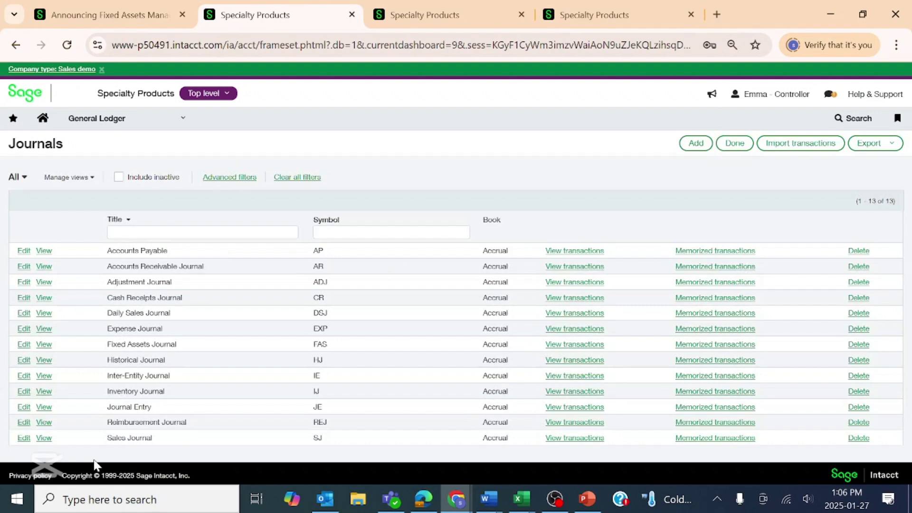
Open Company > Admin > Subscriptions and scroll to the enabled Fixed Assets Management application.
click(127, 125)
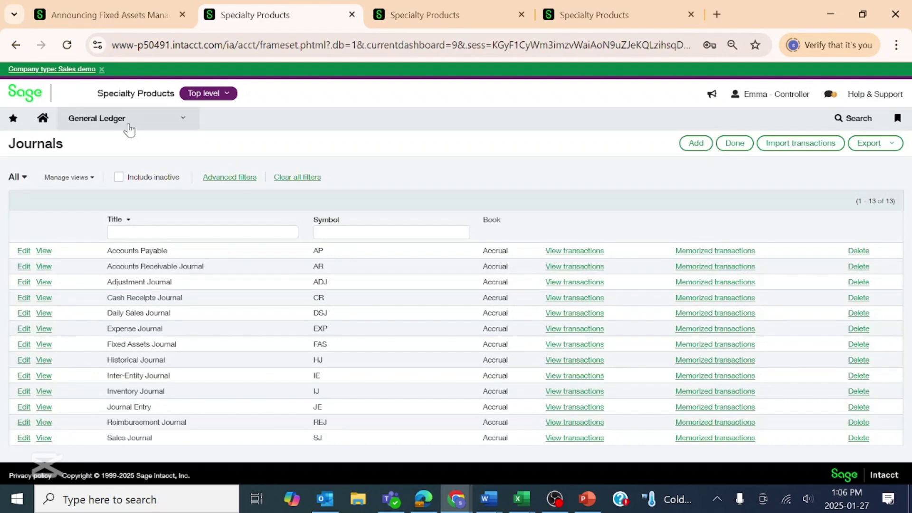
mouse_move(167, 145)
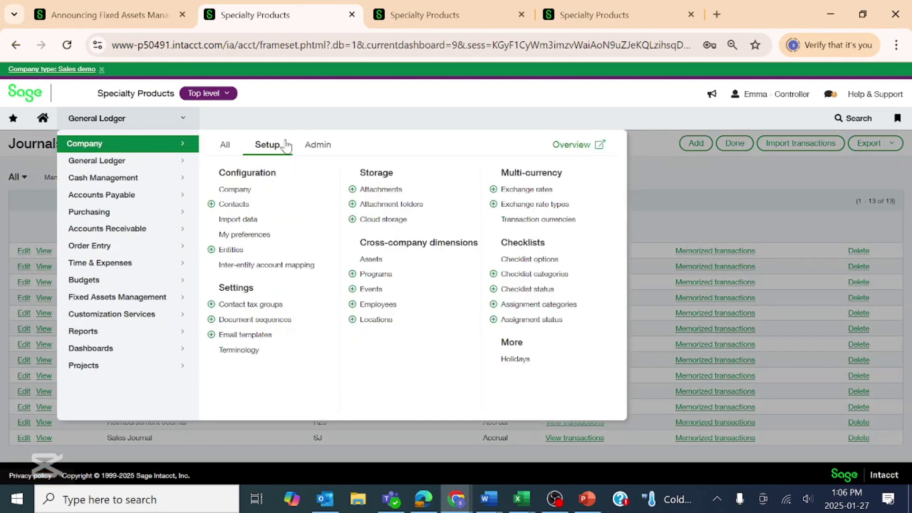
click(313, 145)
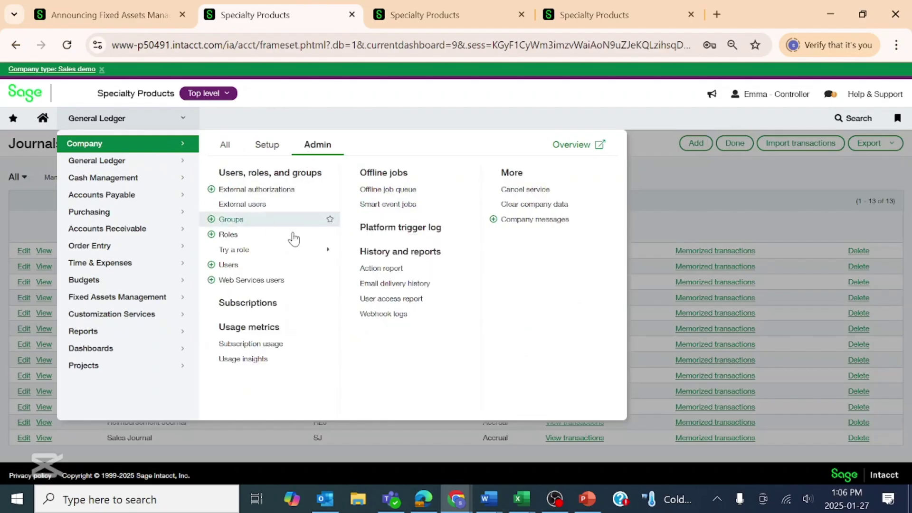
click(245, 303)
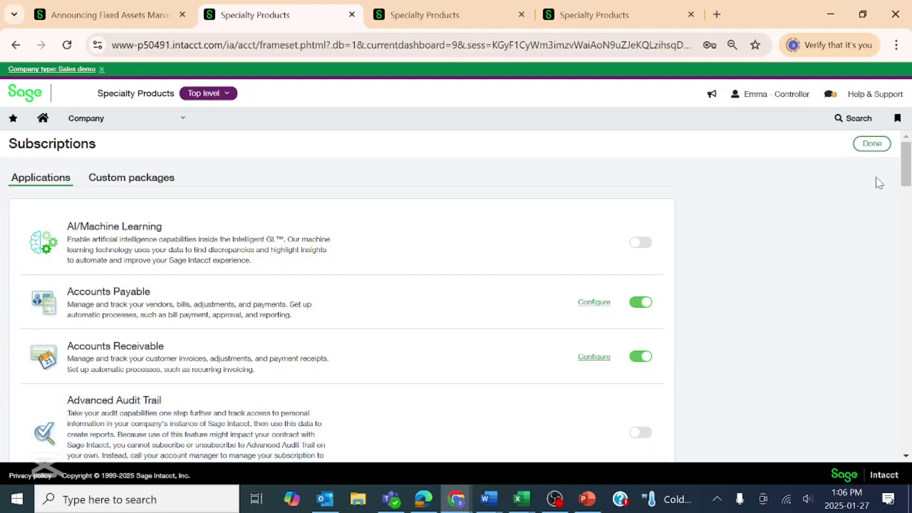
mouse_move(907, 167)
mouse_down()
mouse_move(905, 256)
mouse_move(894, 275)
mouse_move(894, 163)
mouse_up()
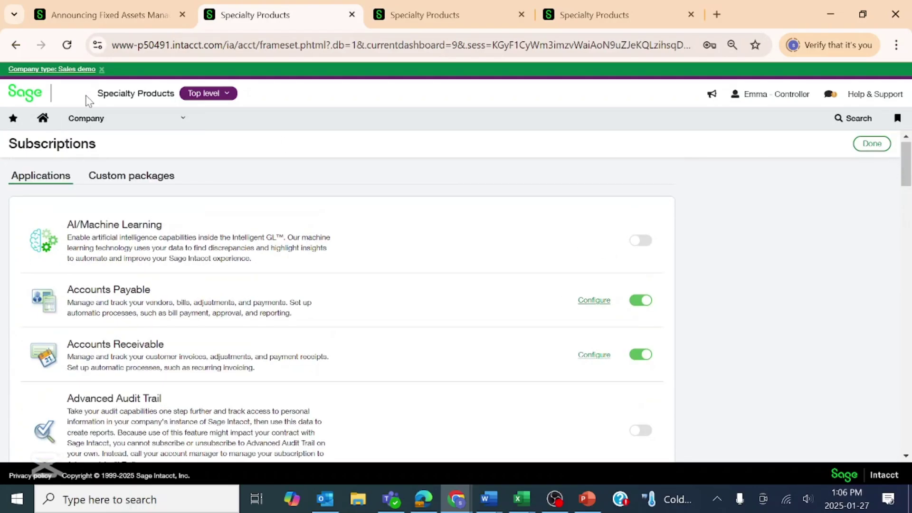
click(130, 119)
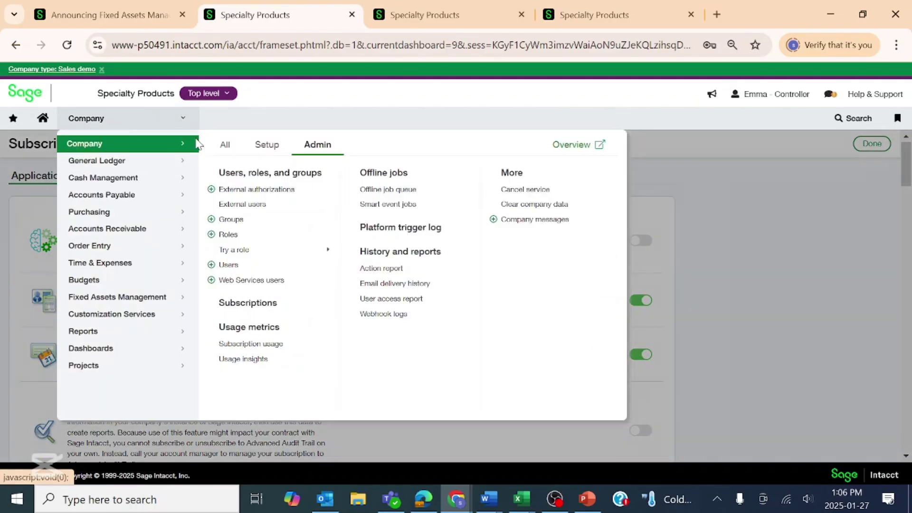
click(421, 191)
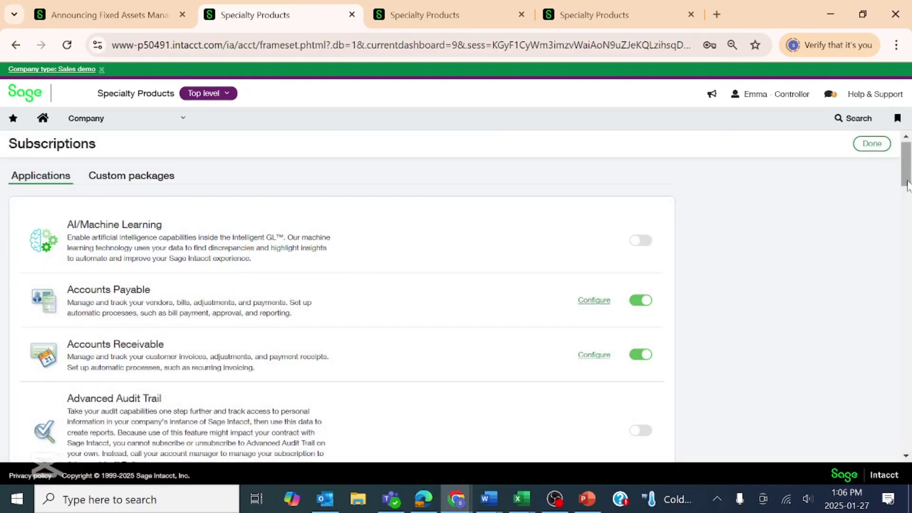
scroll(909, 228, down, 7)
drag(909, 235, 908, 289)
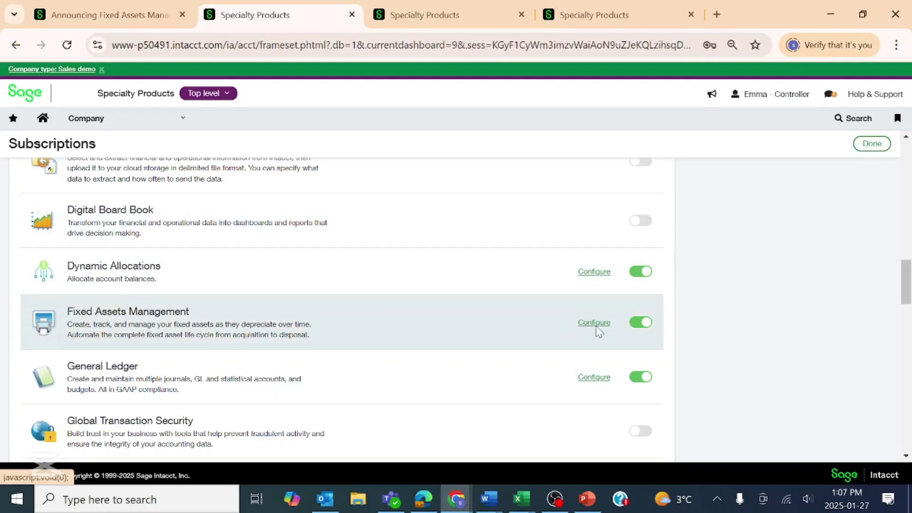
Open the Fixed Assets Management configuration, look over its settings, and switch to Edit.
click(596, 327)
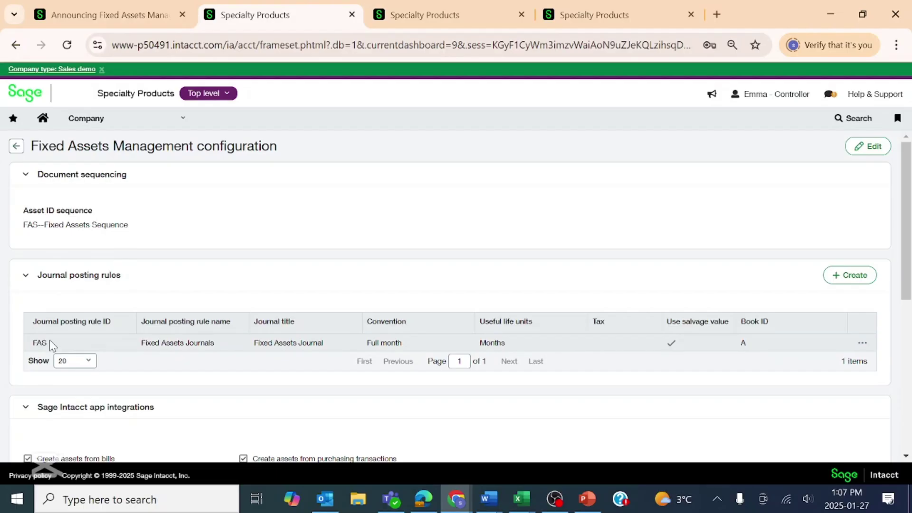
scroll(47, 349, down, 3)
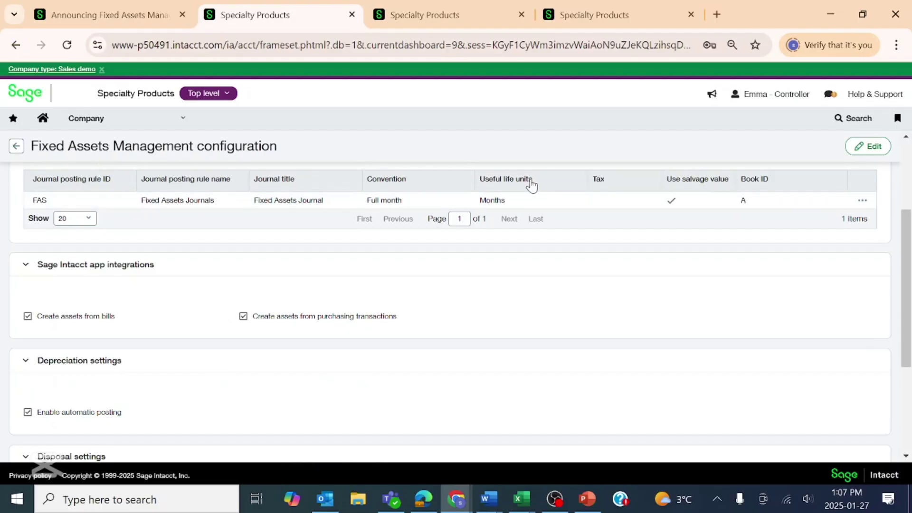
scroll(607, 326, up, 3)
scroll(870, 205, down, 6)
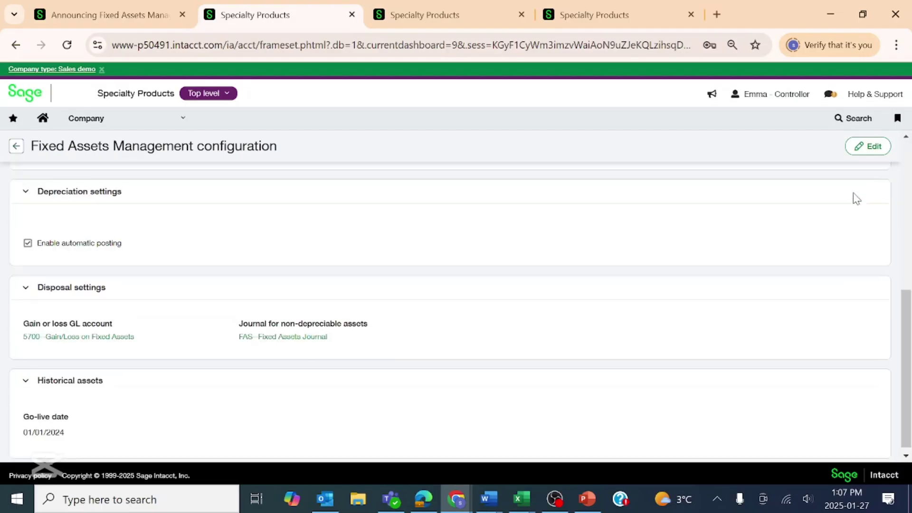
scroll(855, 198, up, 6)
click(873, 147)
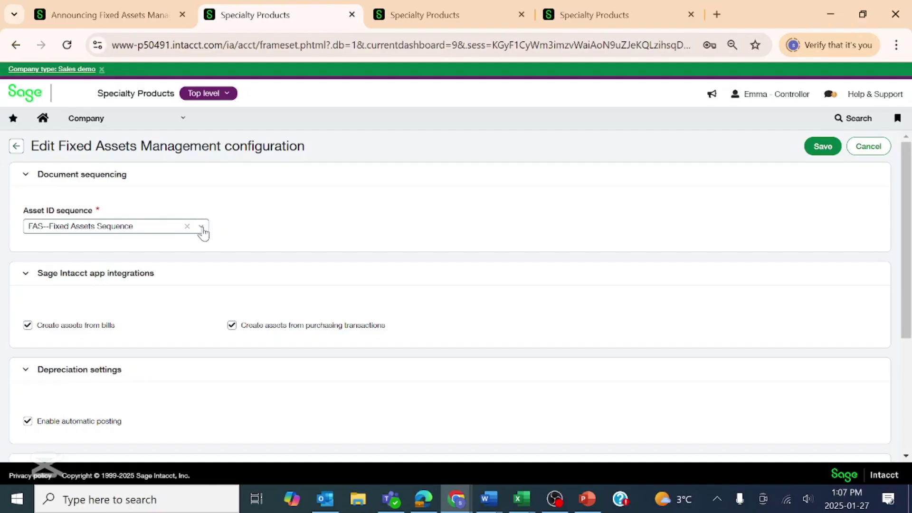
Keep FAS--Fixed Assets Sequence as asset ID sequence and review depreciation, disposal and historical settings.
click(203, 229)
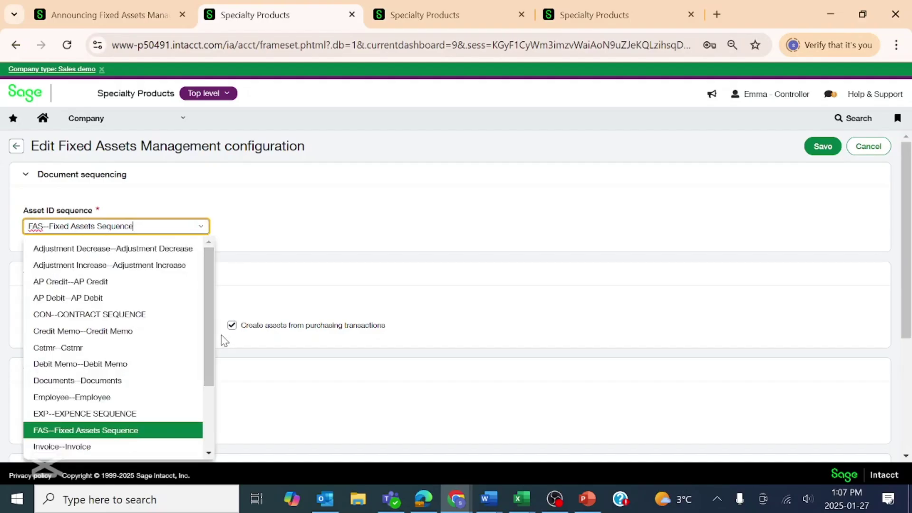
drag(212, 313, 234, 316)
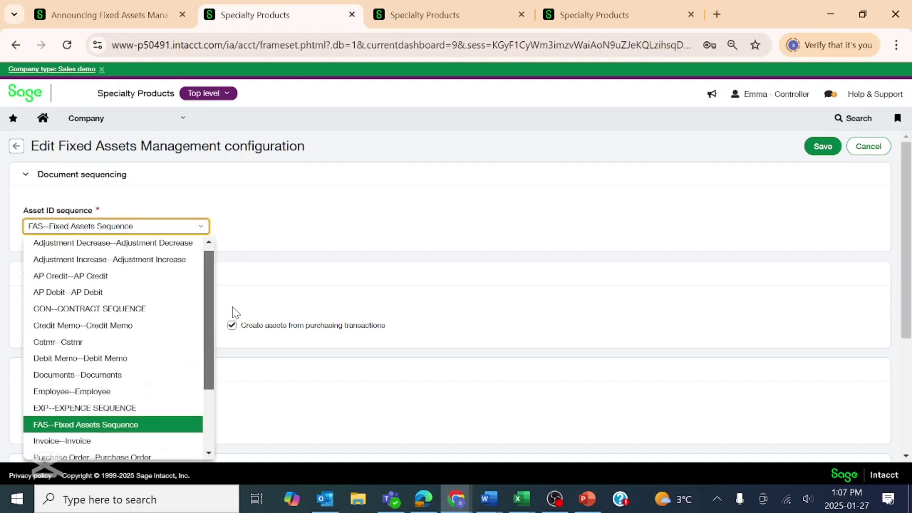
click(98, 429)
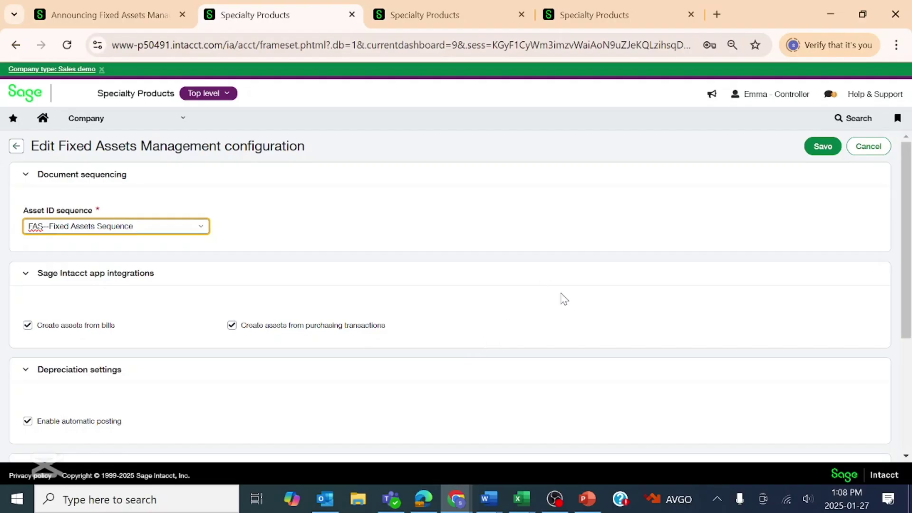
scroll(565, 298, down, 3)
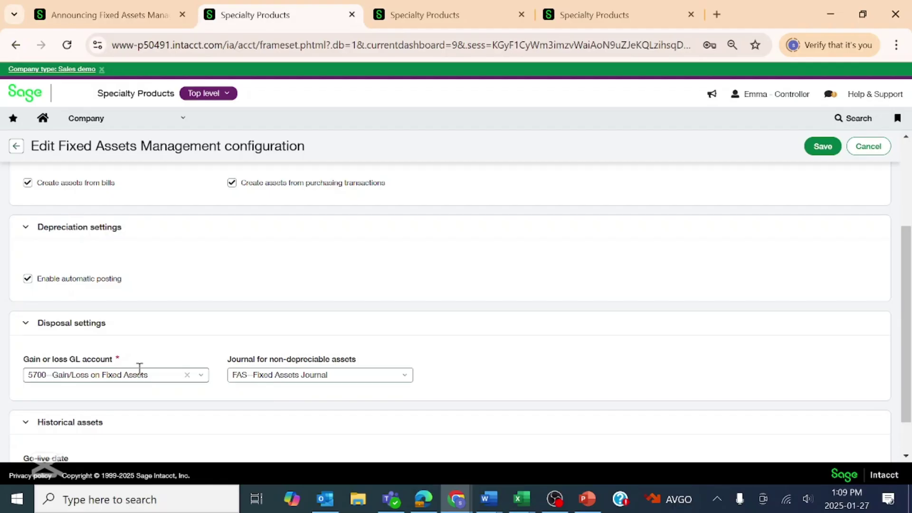
scroll(375, 358, down, 1)
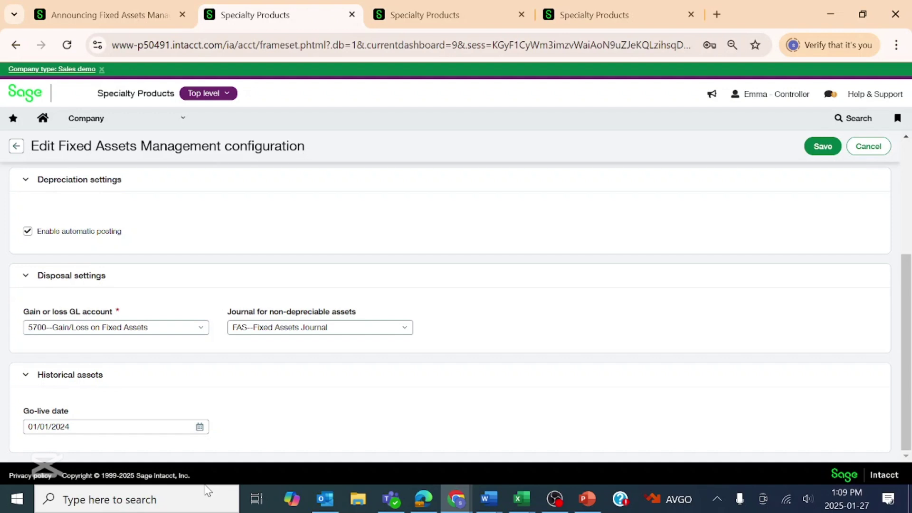
scroll(637, 421, up, 4)
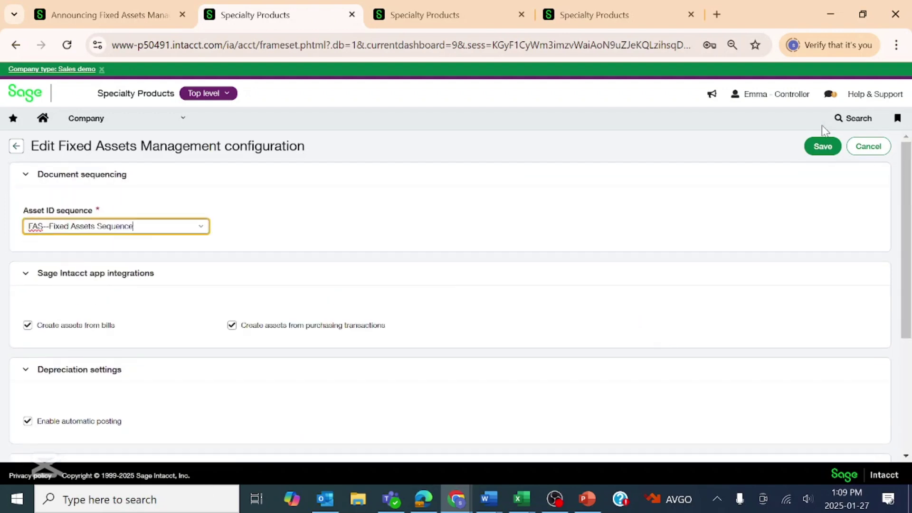
Save the Fixed Assets configuration and open the FAS journal posting rule for editing.
click(815, 145)
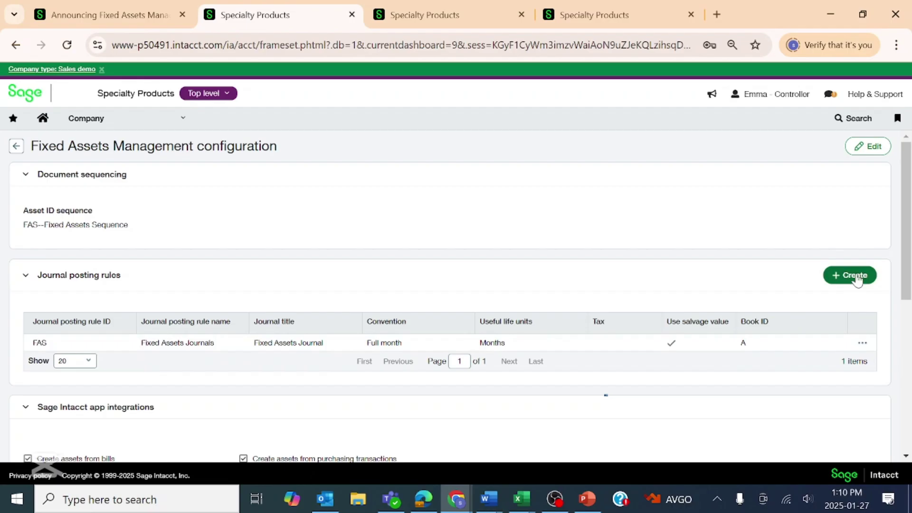
click(861, 344)
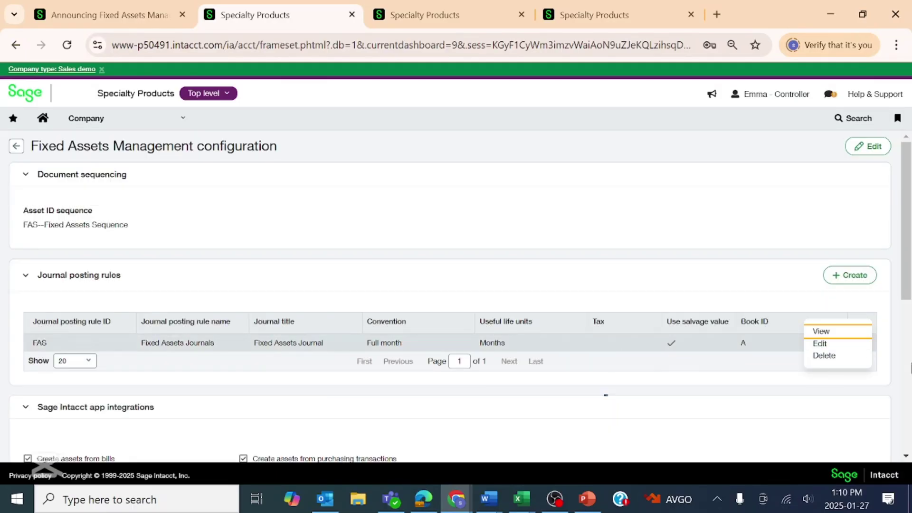
click(827, 343)
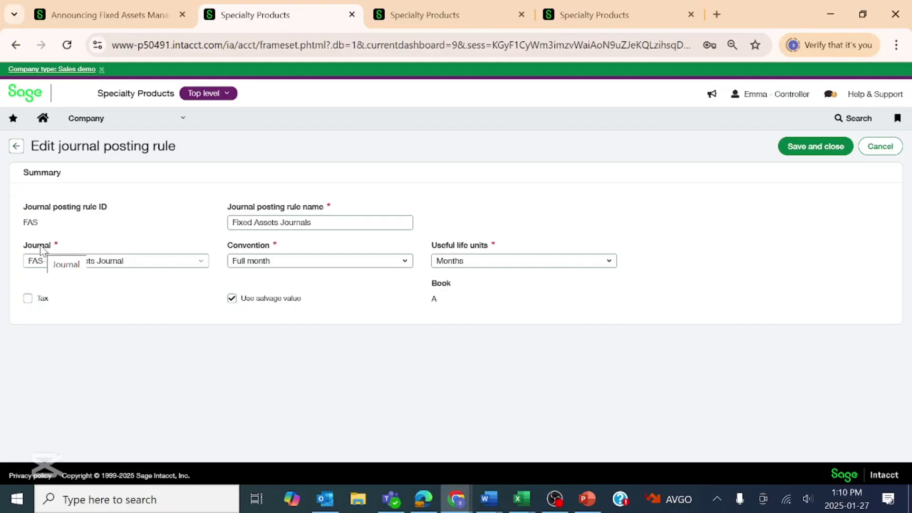
Review the FAS rule's Full month convention and Months units, cancel unchanged, and begin a new rule.
click(342, 227)
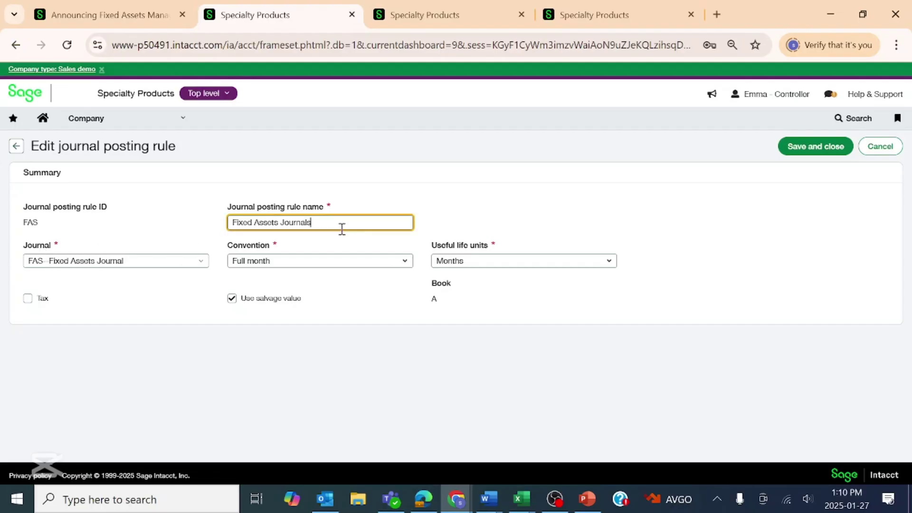
click(146, 264)
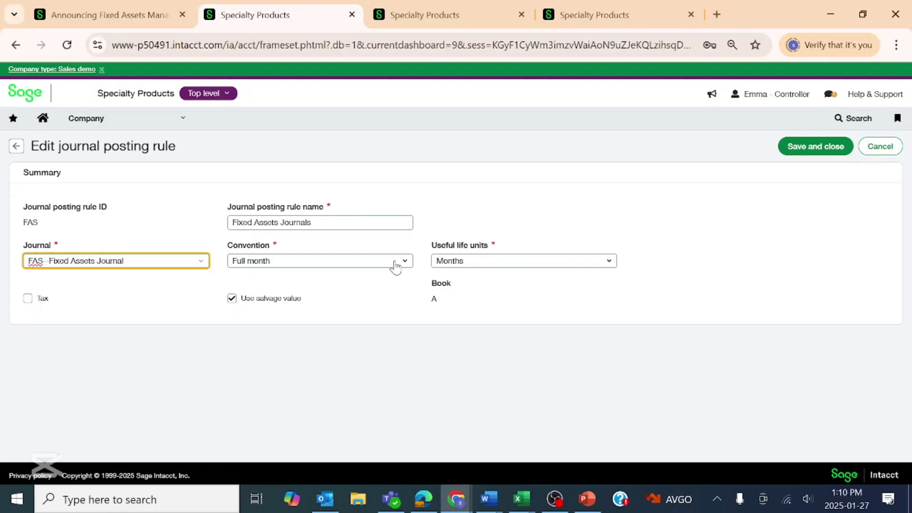
click(404, 263)
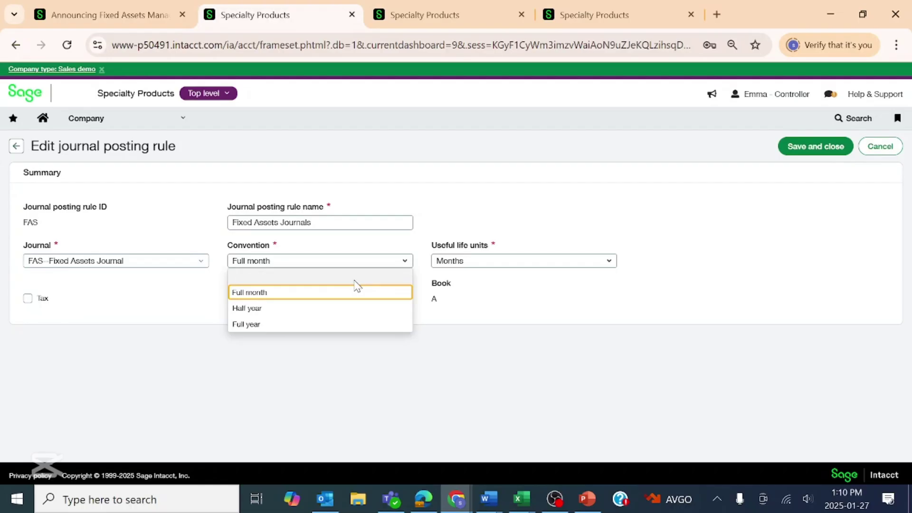
click(512, 263)
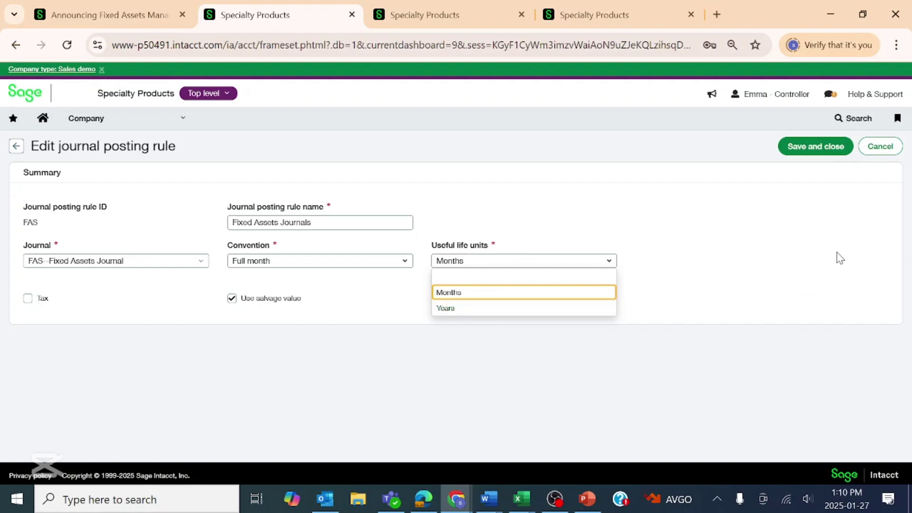
click(784, 288)
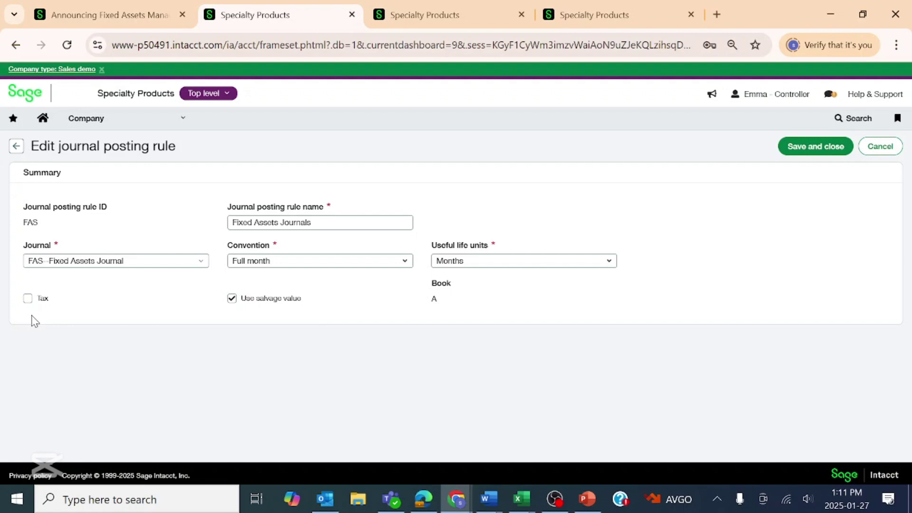
click(880, 147)
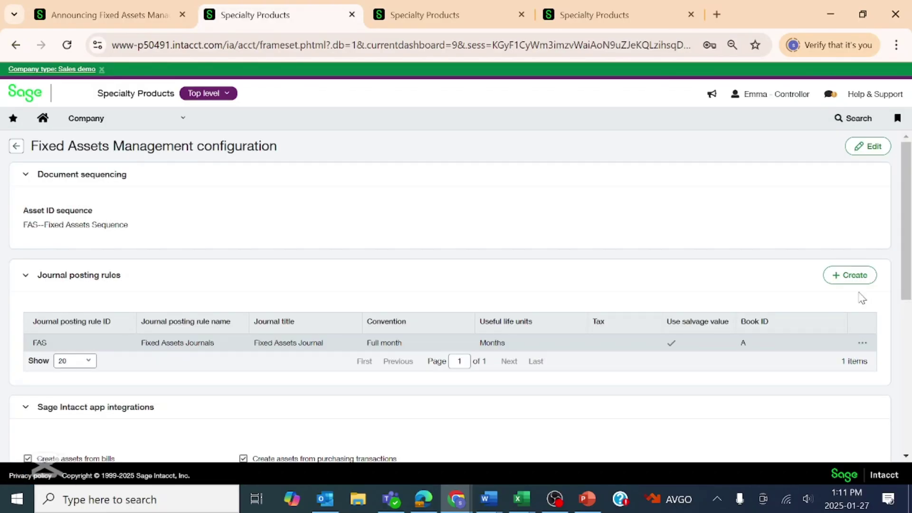
click(867, 279)
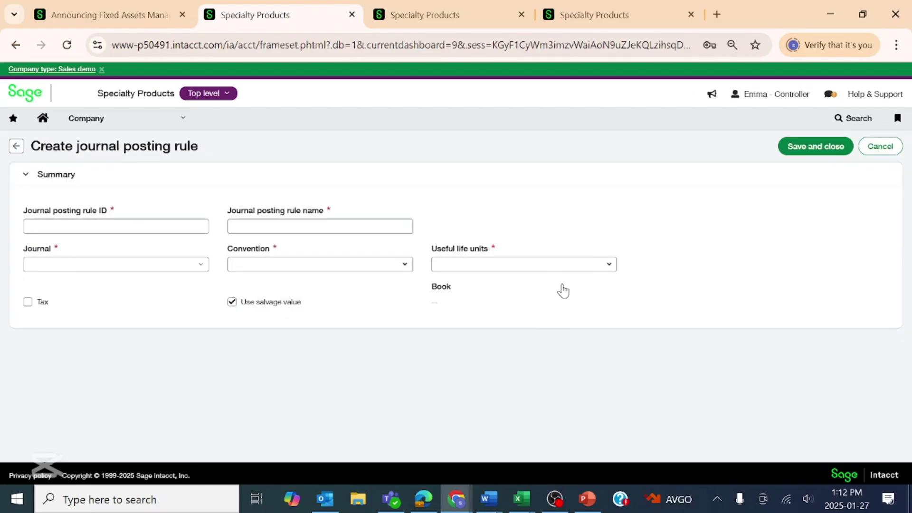
Cancel the blank posting rule and look over the Fixed Assets Management configuration page.
click(890, 155)
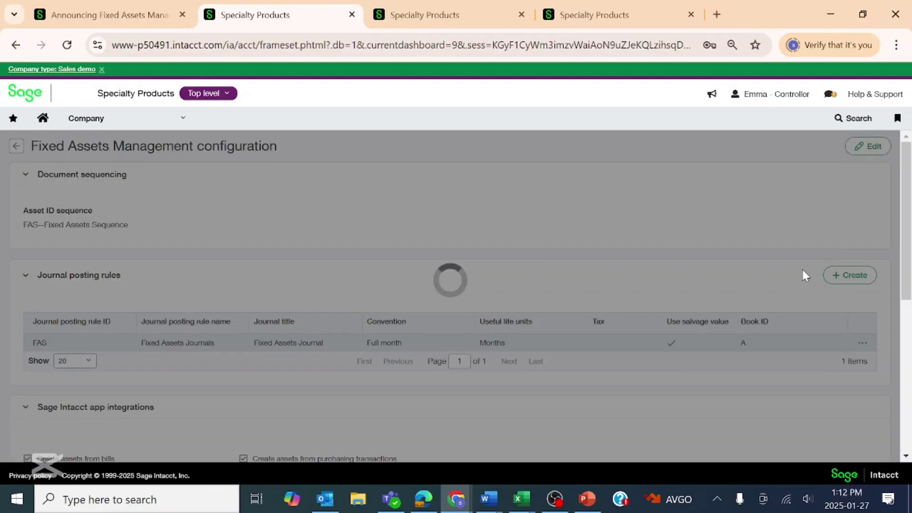
scroll(802, 273, down, 6)
scroll(802, 273, up, 3)
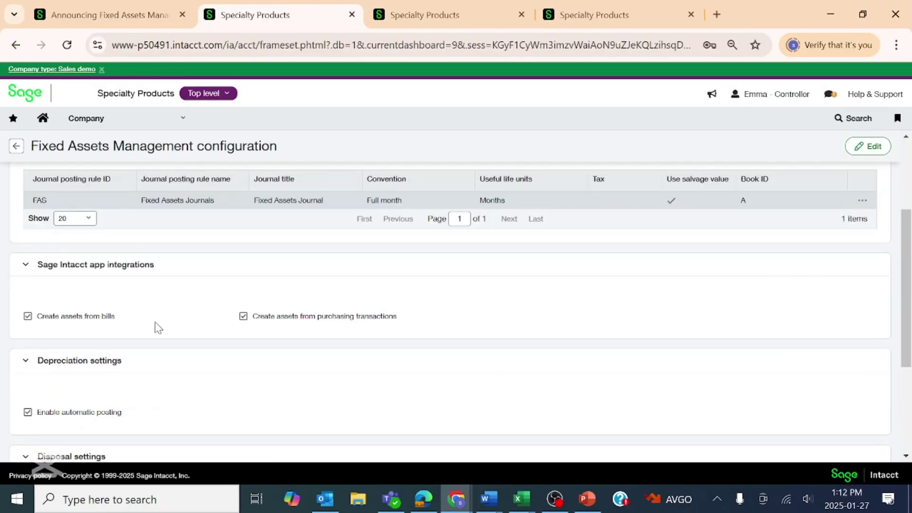
scroll(248, 296, down, 3)
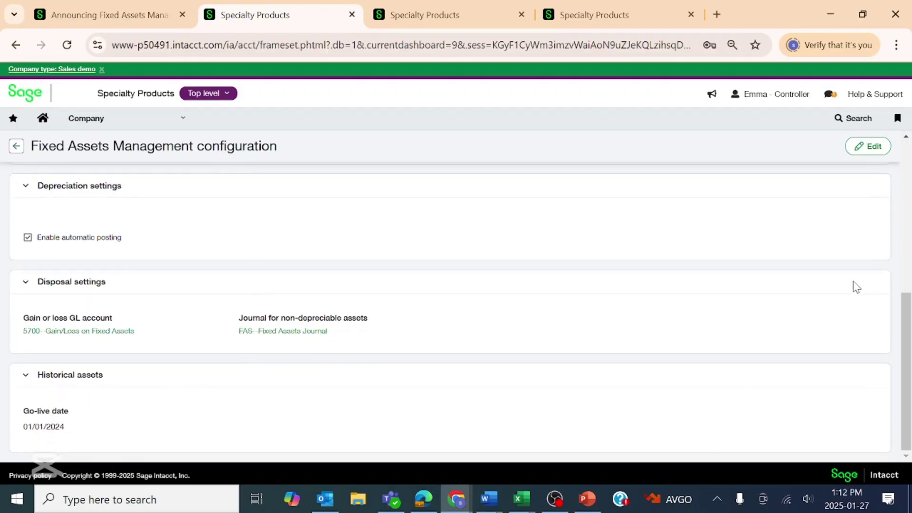
scroll(837, 314, up, 4)
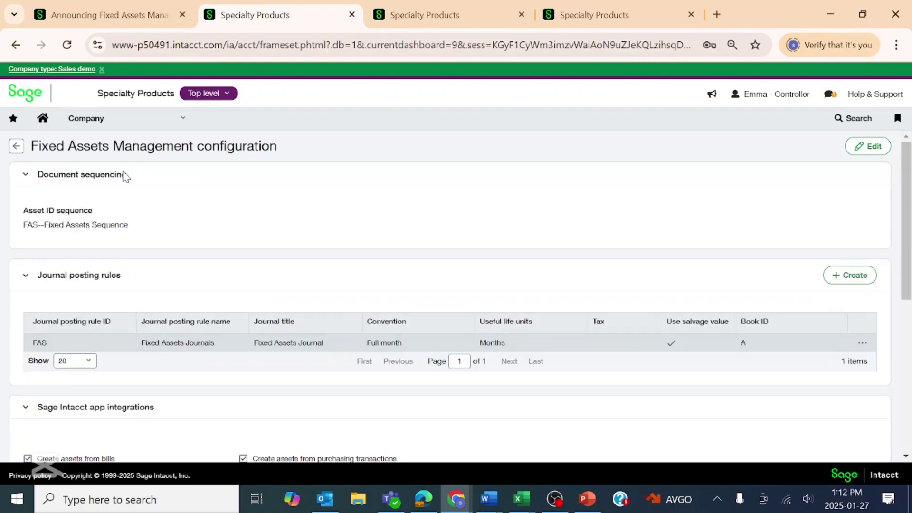
click(97, 125)
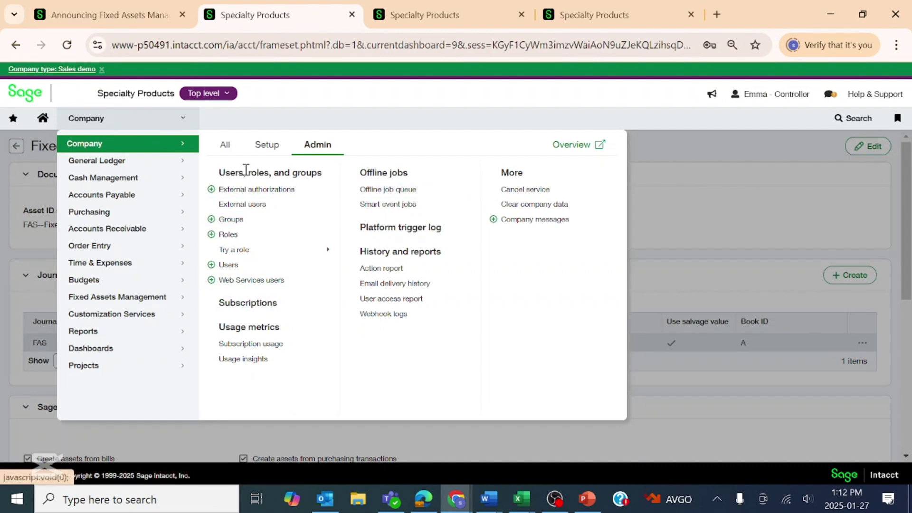
Browse the Customization Services and Fixed Assets Management menus, then return to the home dashboard.
click(71, 313)
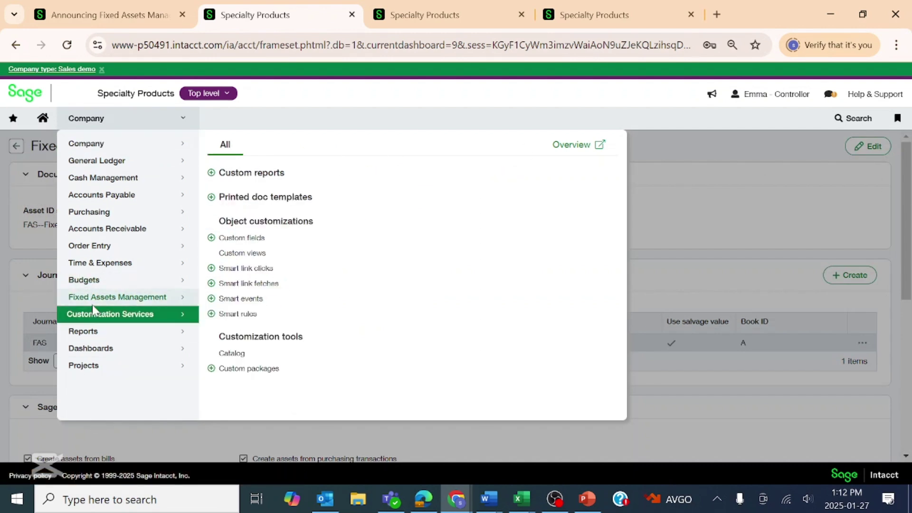
click(95, 298)
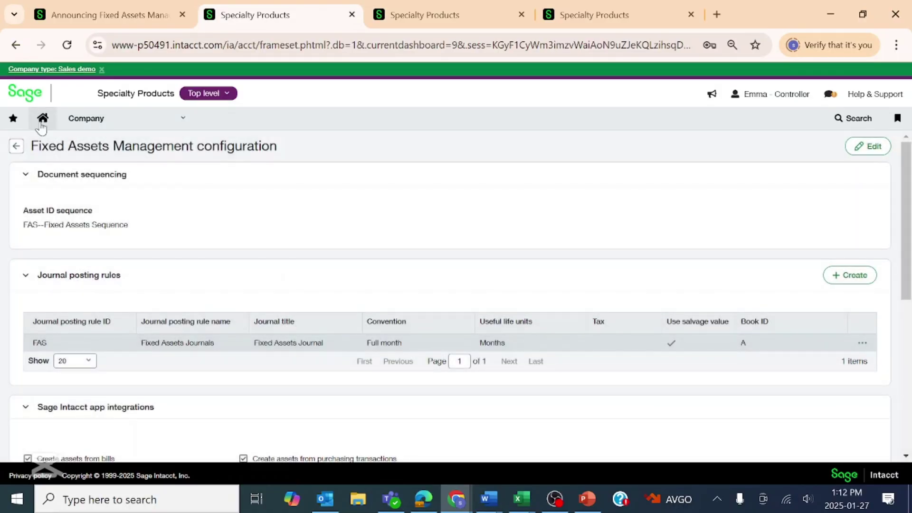
click(43, 121)
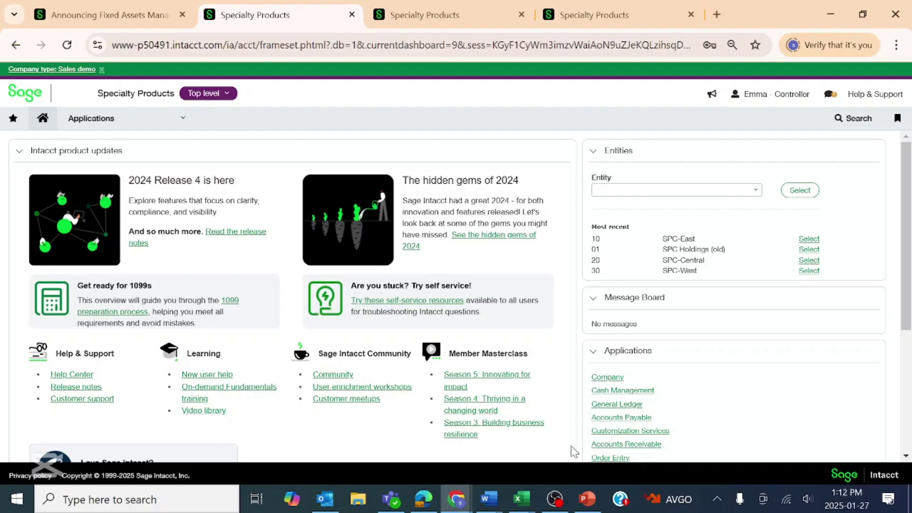
click(120, 121)
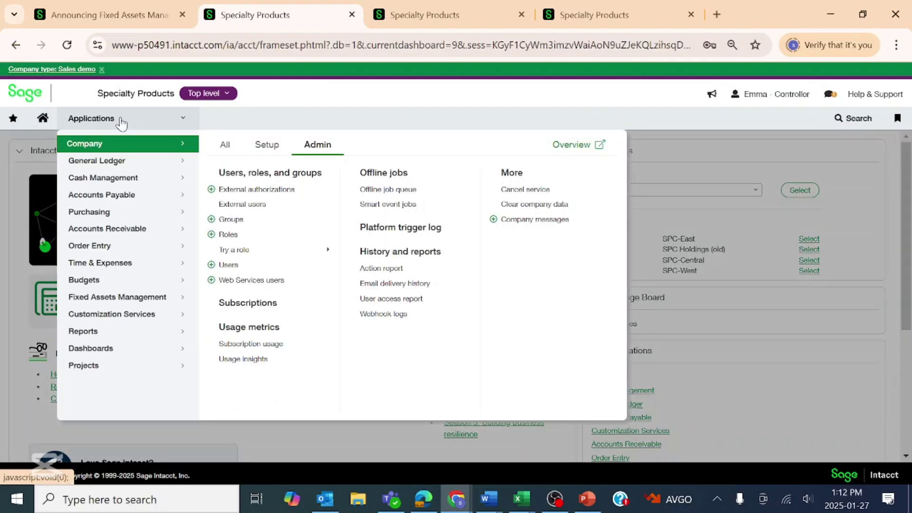
Open the General Ledger configuration, look it over, and leave without saving.
mouse_move(136, 166)
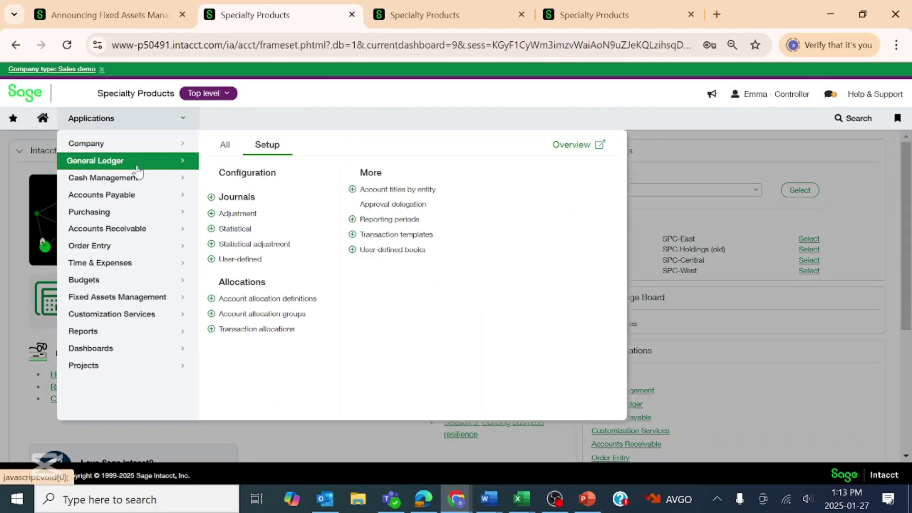
click(235, 174)
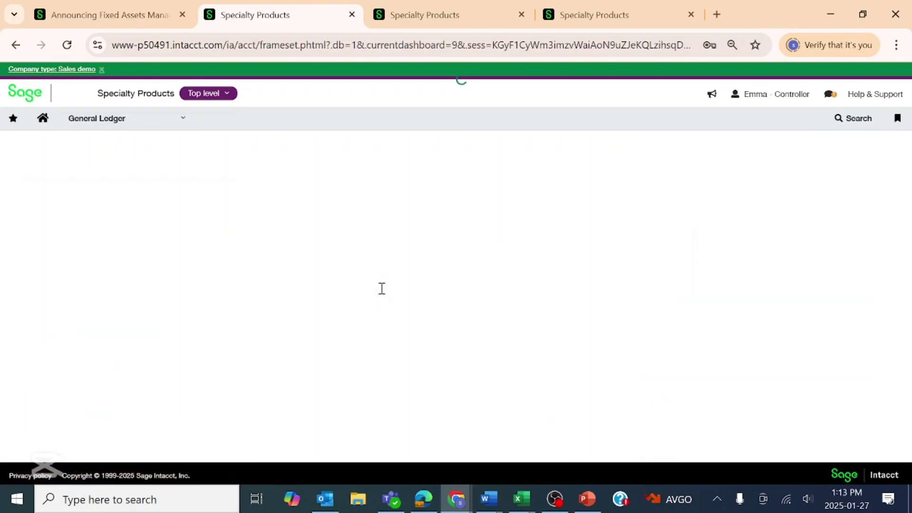
scroll(387, 291, down, 15)
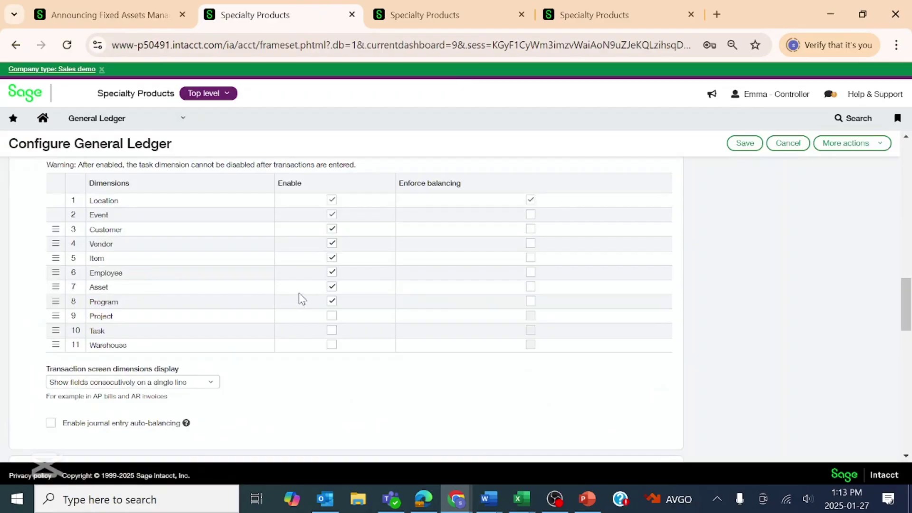
scroll(298, 293, up, 3)
scroll(204, 299, down, 2)
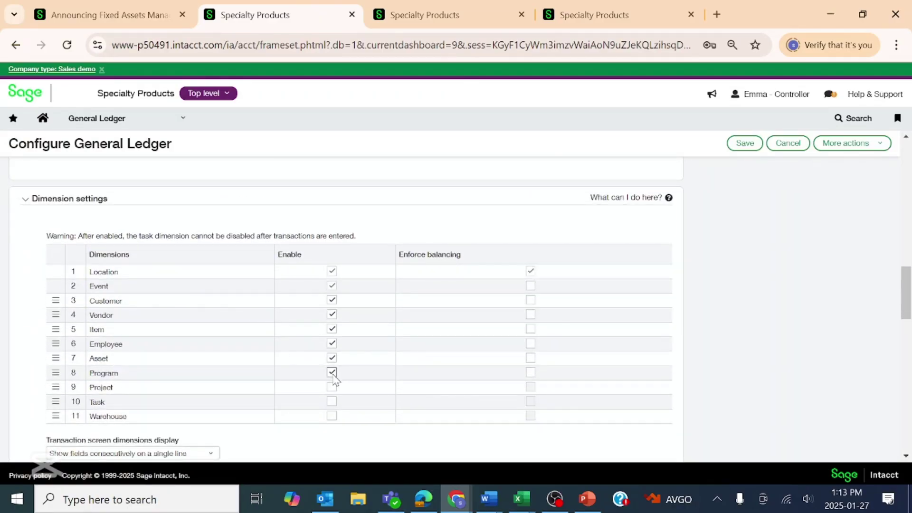
click(787, 143)
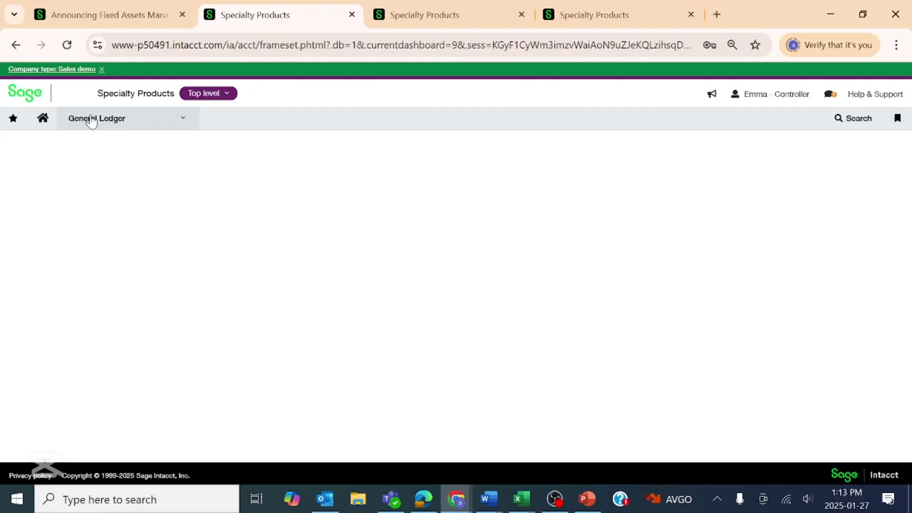
Open the Accounts Payable configuration and review its settings.
click(95, 124)
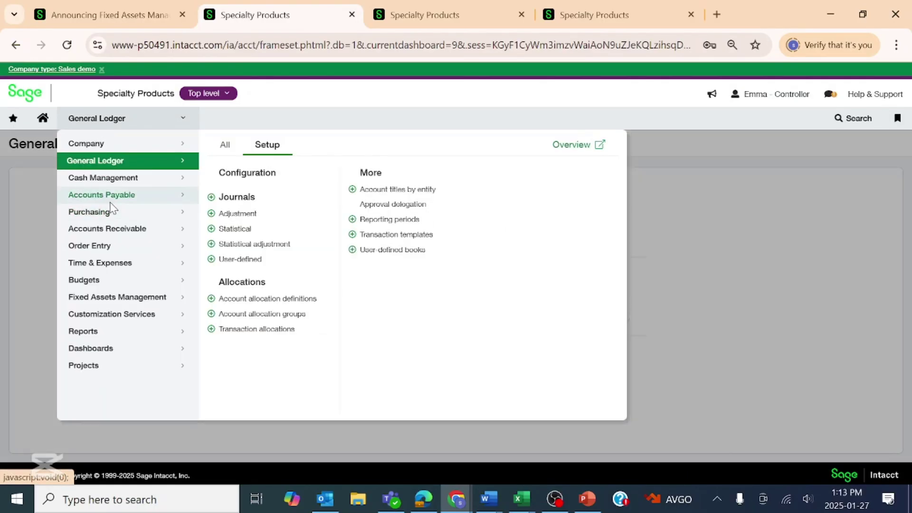
click(109, 196)
click(277, 147)
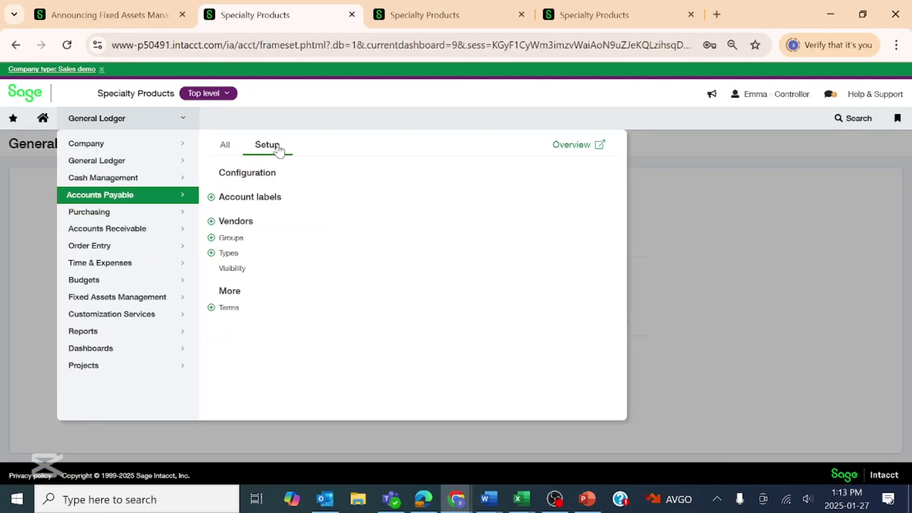
click(260, 172)
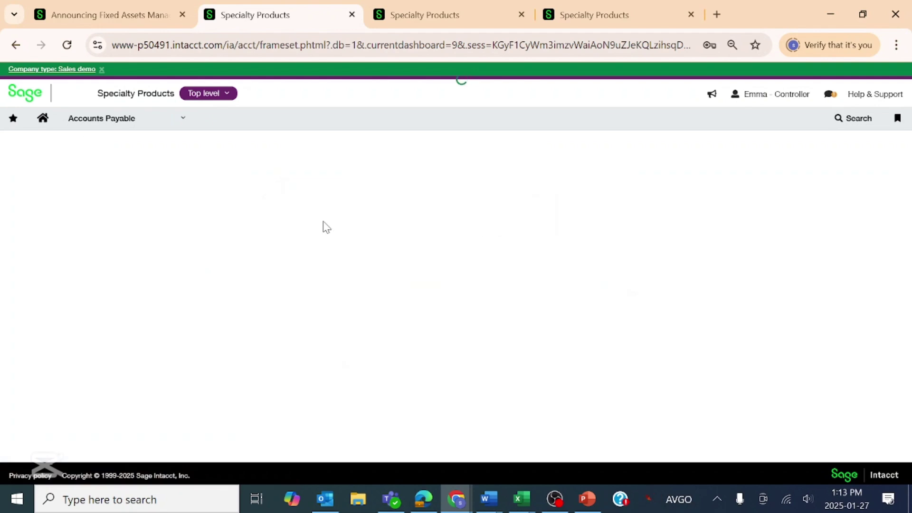
scroll(323, 226, down, 15)
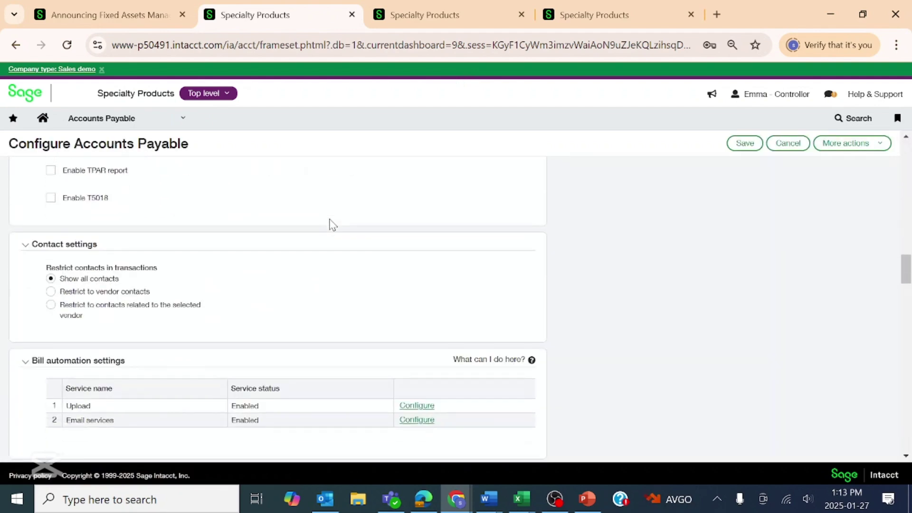
scroll(333, 225, down, 15)
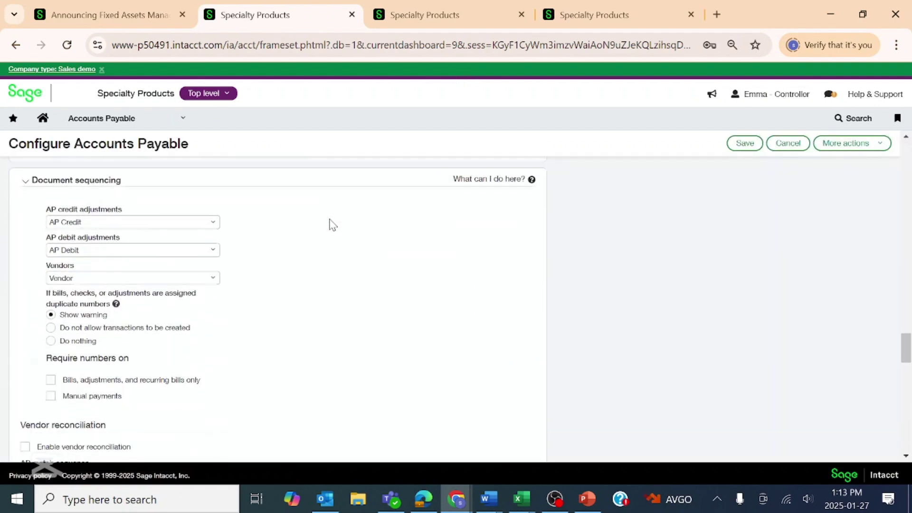
scroll(332, 225, up, 4)
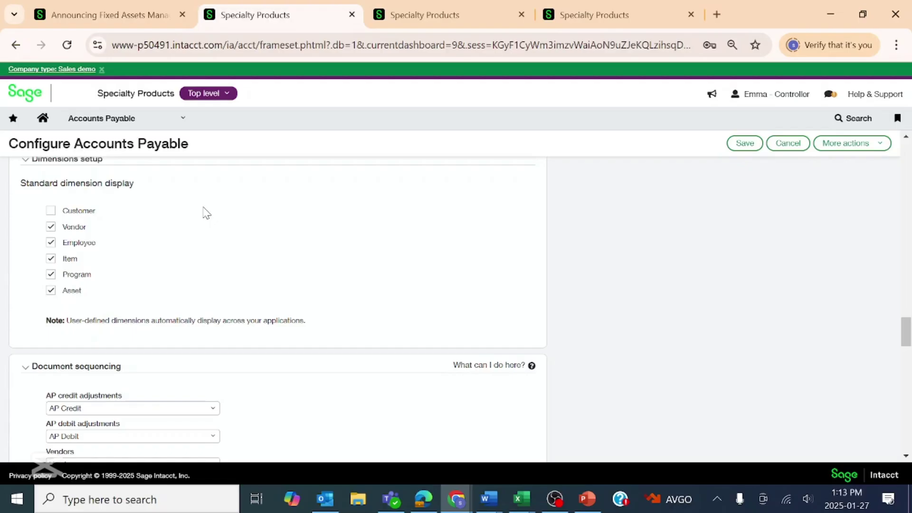
Go to Purchasing > Setup > Configuration, raising the unsaved-changes leave prompt.
click(131, 119)
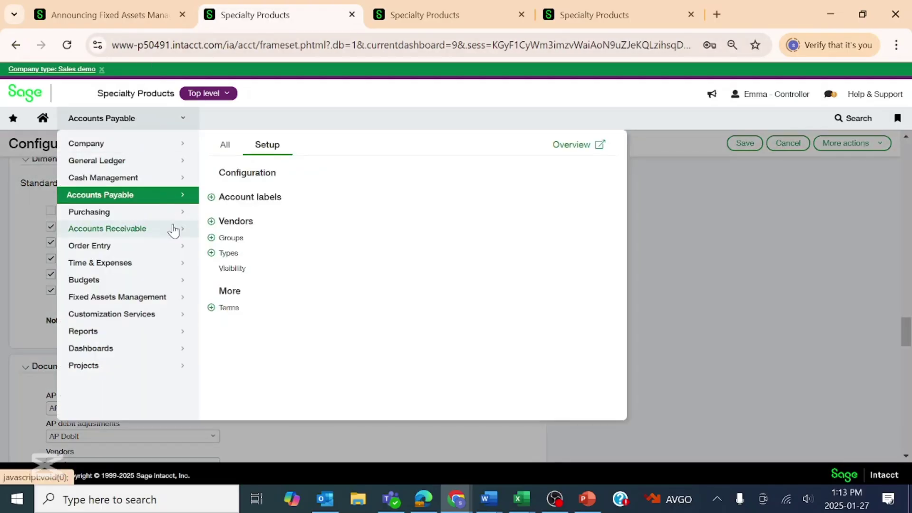
click(158, 206)
click(267, 152)
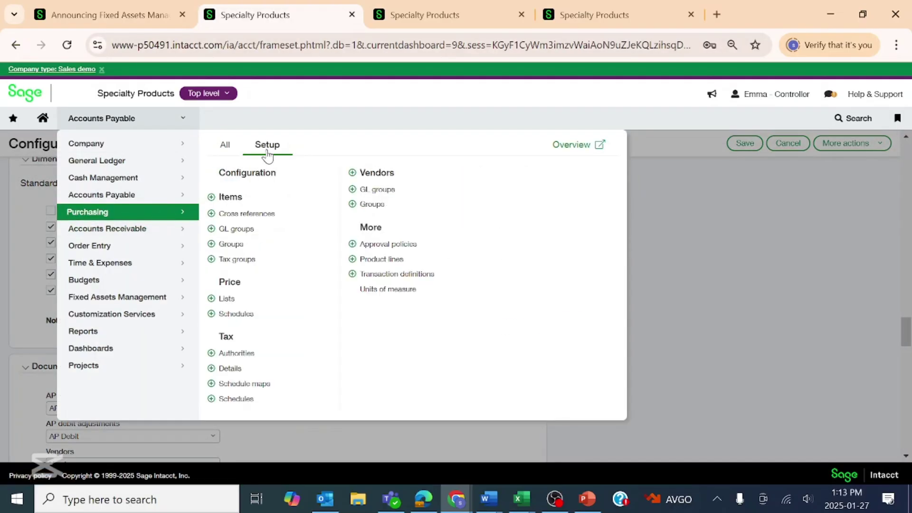
click(233, 173)
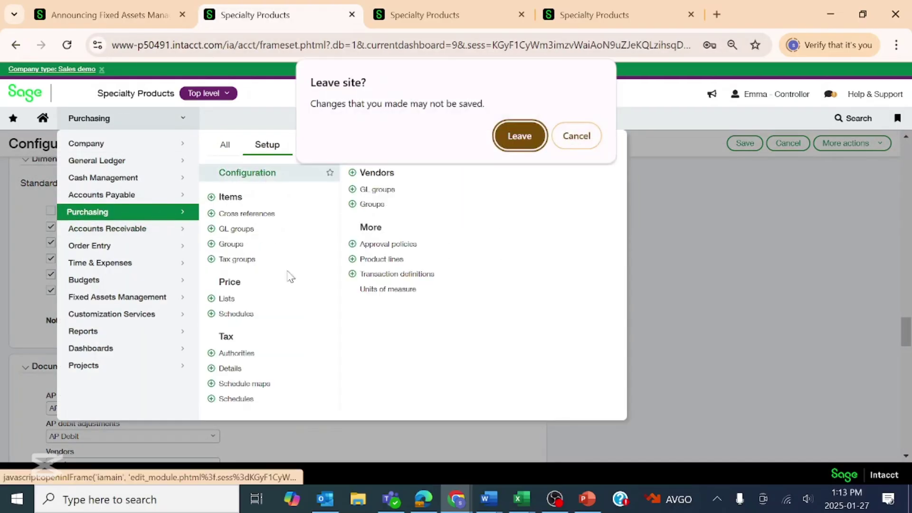
Confirm leaving and scroll Configure Purchasing to its dimensions: Employee, Program and Asset checked.
click(520, 127)
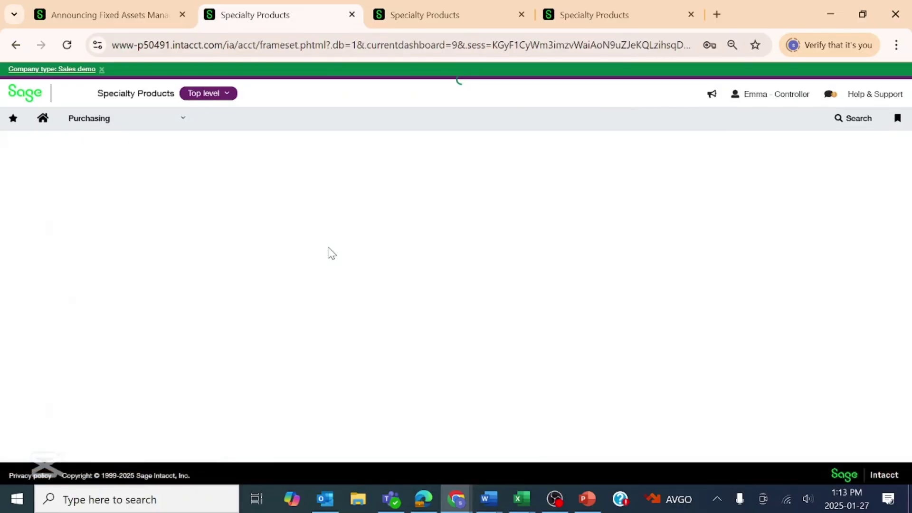
scroll(338, 250, down, 8)
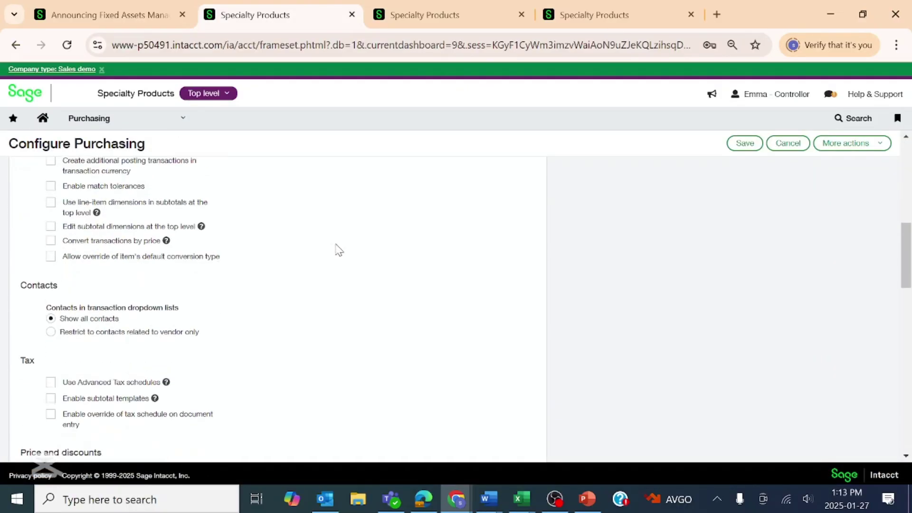
scroll(338, 249, down, 9)
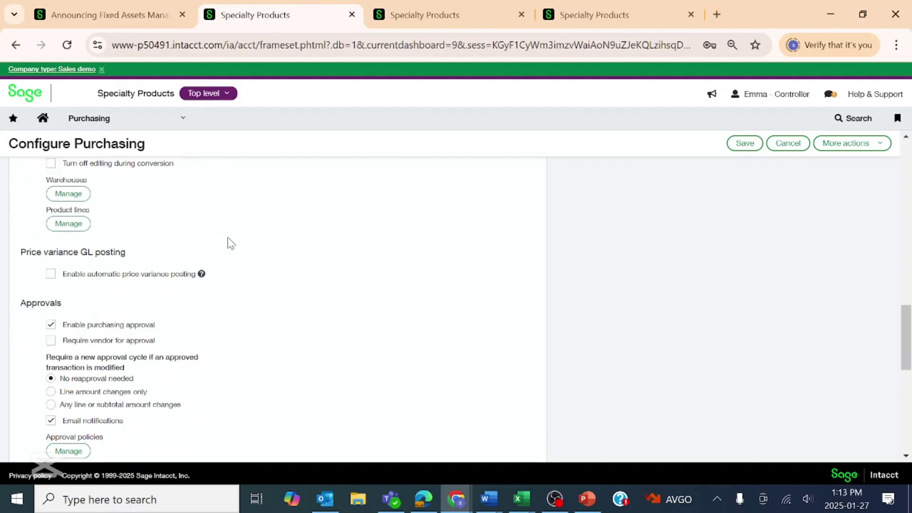
scroll(227, 239, down, 8)
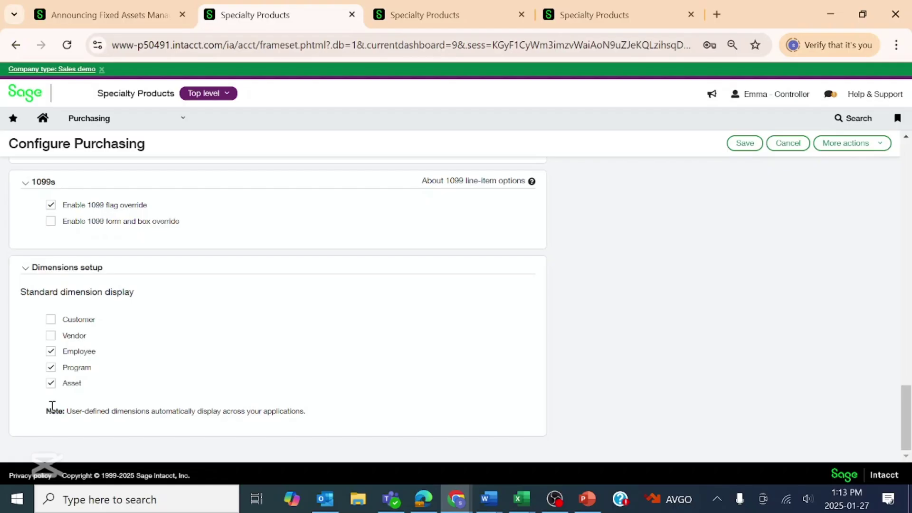
click(162, 129)
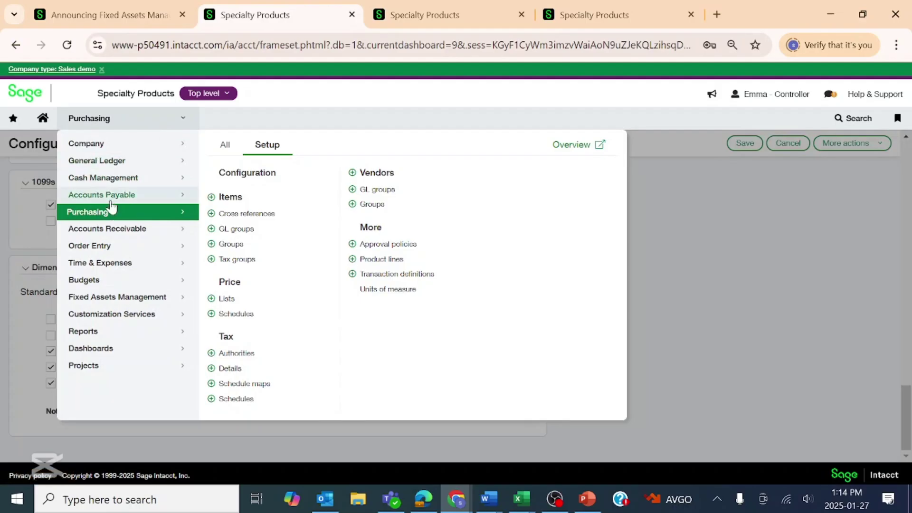
Display the Fixed Assets Management links in the module menu.
click(125, 304)
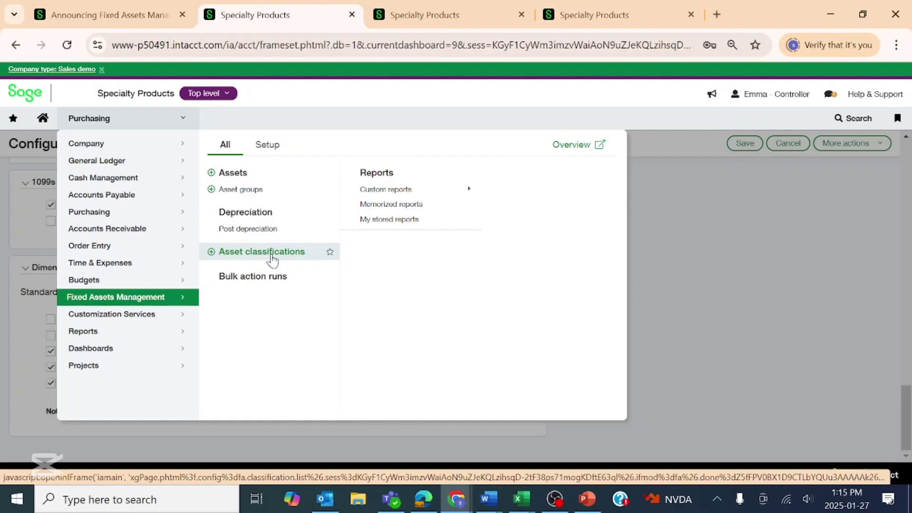
Open the Asset classifications list and start a new blank classification.
click(272, 256)
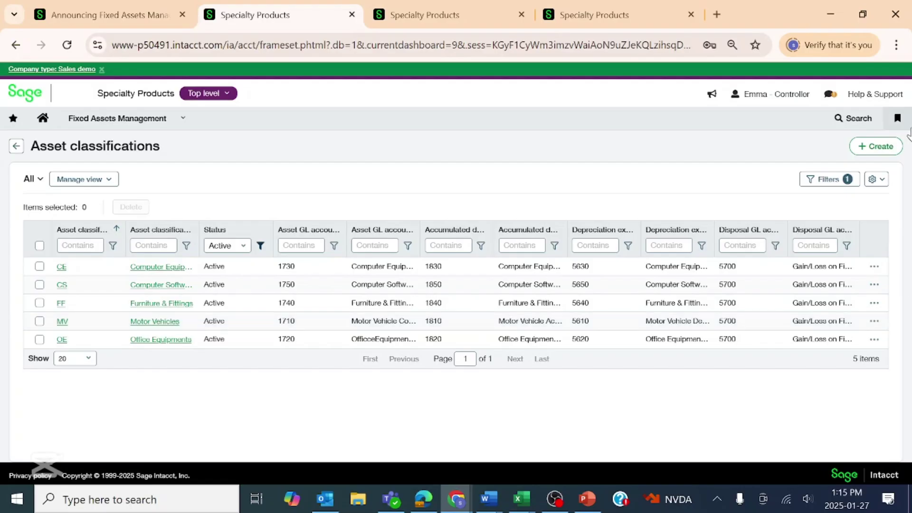
click(872, 147)
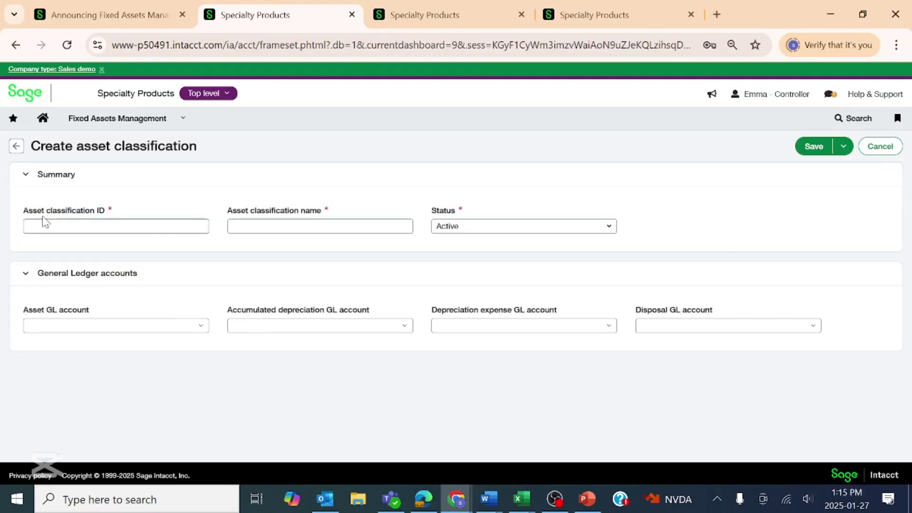
Enter classification ID LI and name 'Leasehold Improvements'.
click(38, 223)
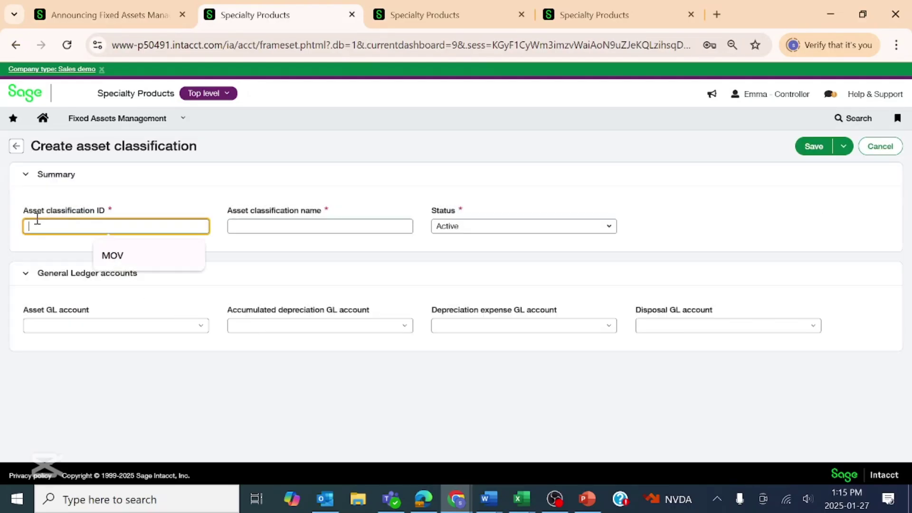
text(I)
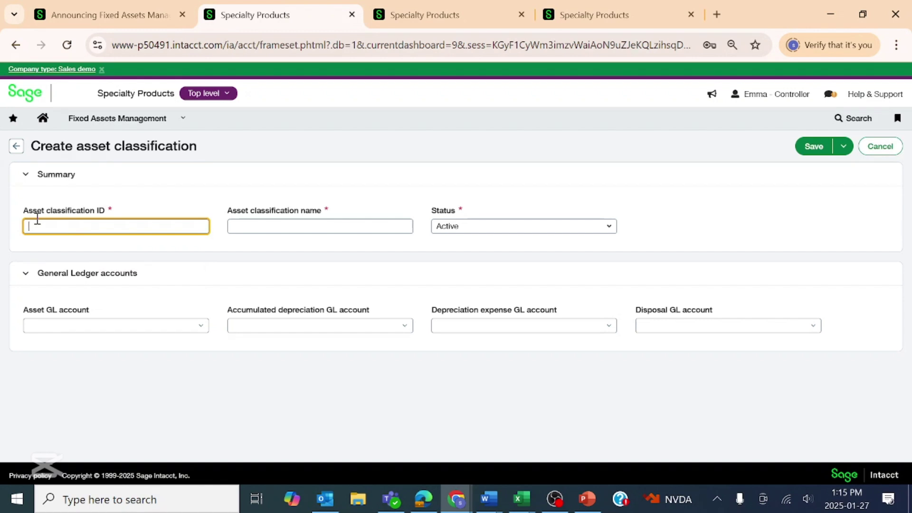
text(T)
key(Tab)
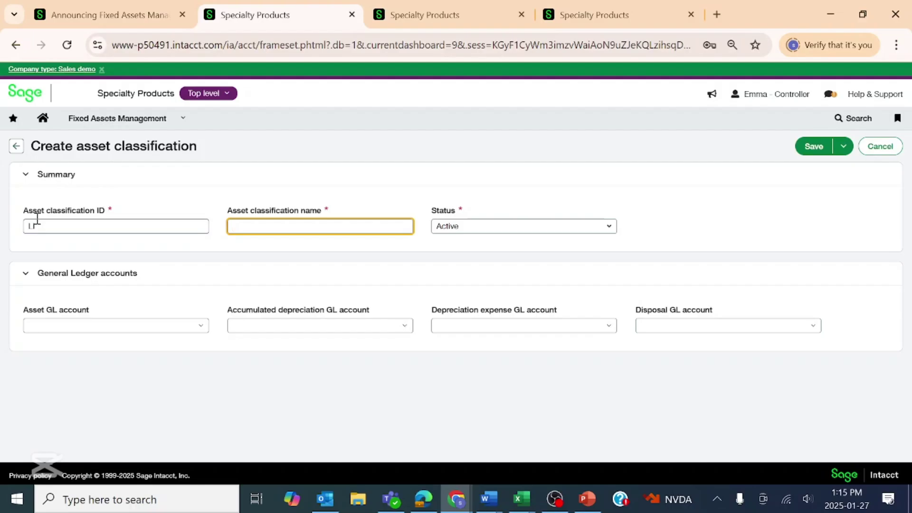
text(Leasehold Impro)
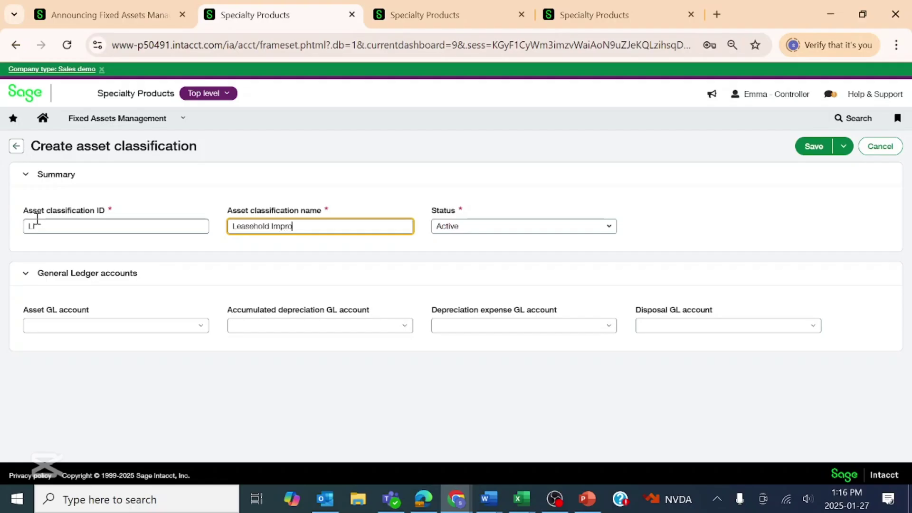
text(vements)
click(151, 330)
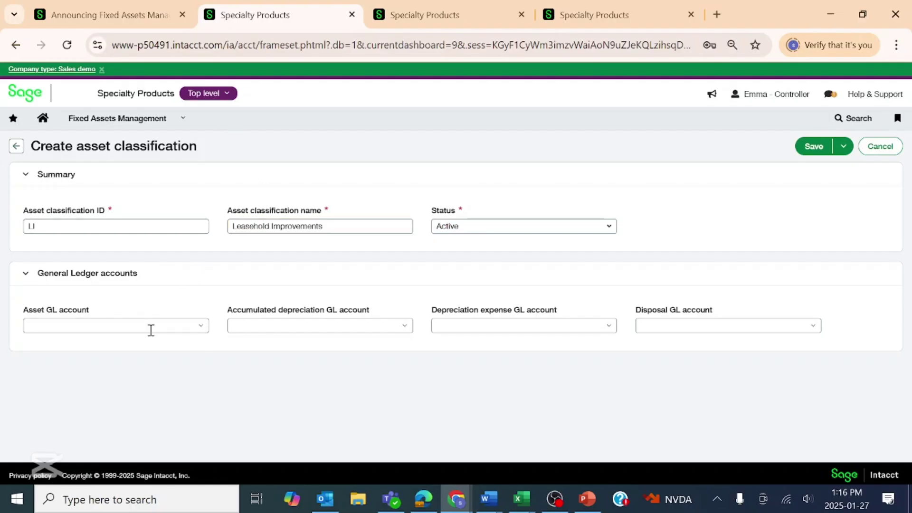
Set the asset account to 1760 and accumulated depreciation account to 1860.
click(151, 325)
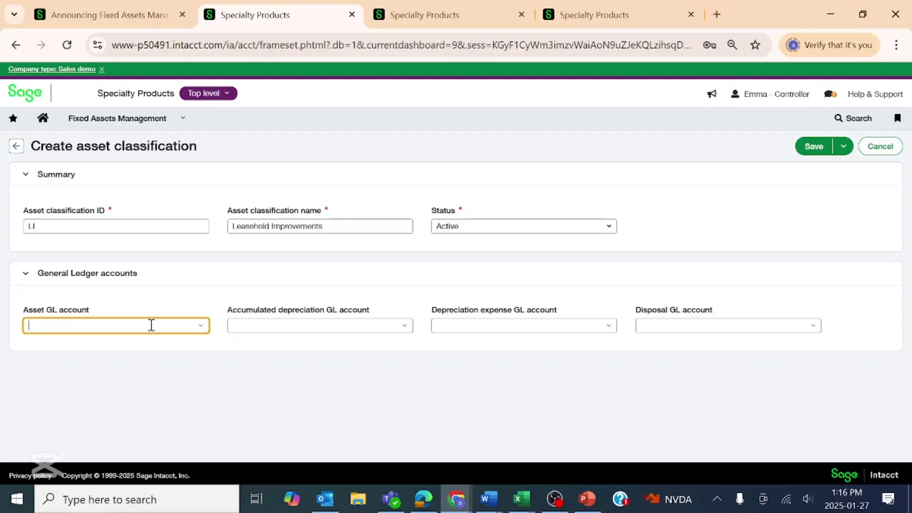
text(17)
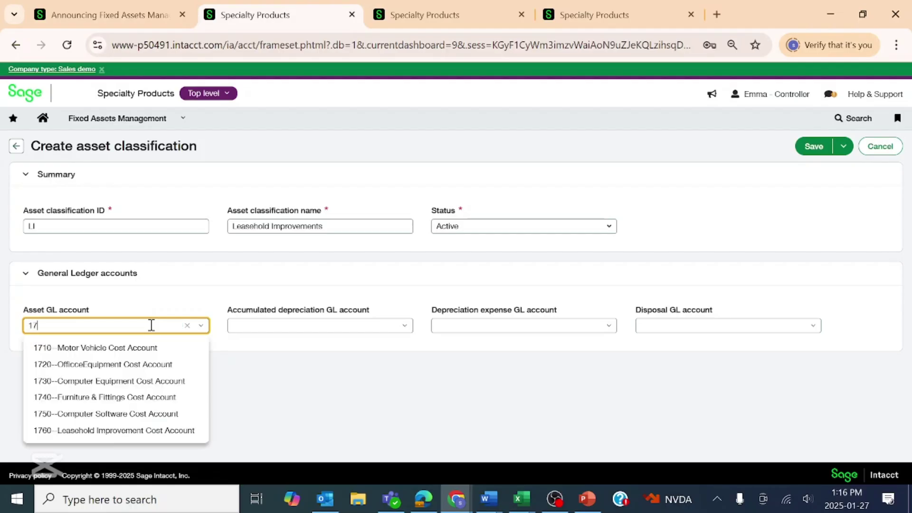
click(114, 432)
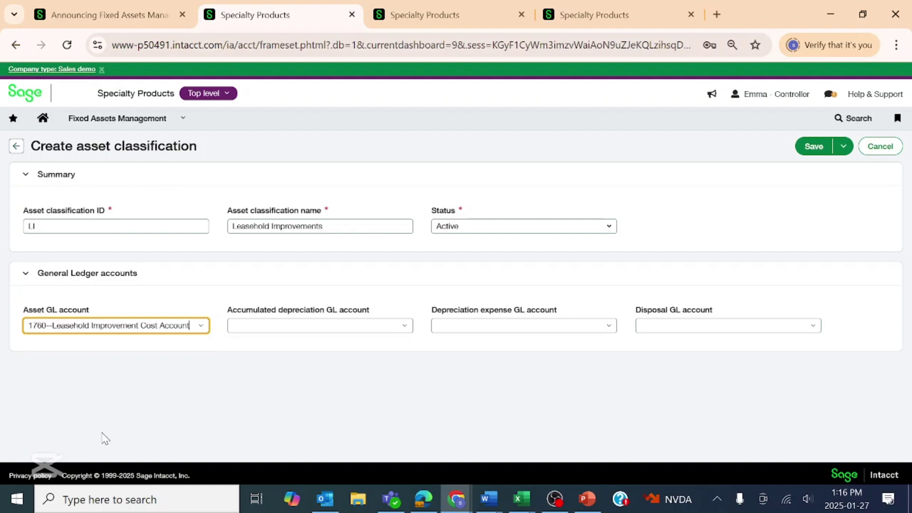
click(341, 327)
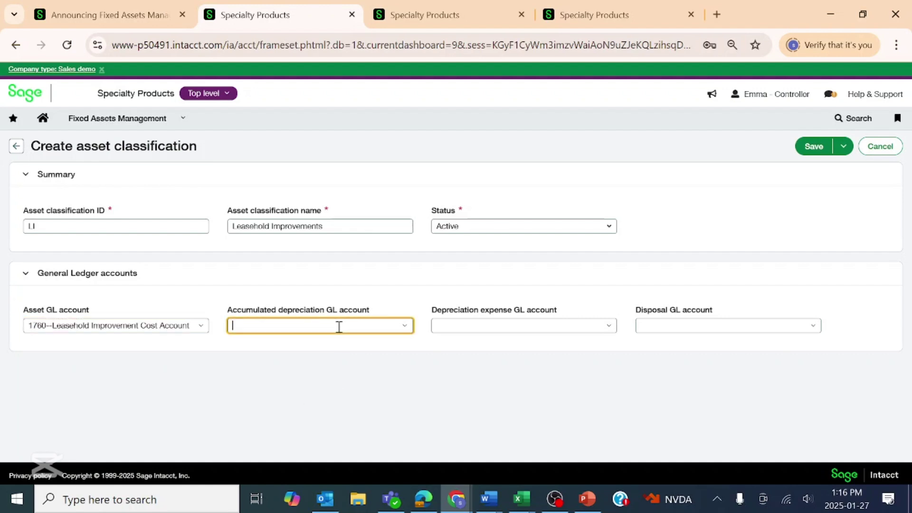
text(lease)
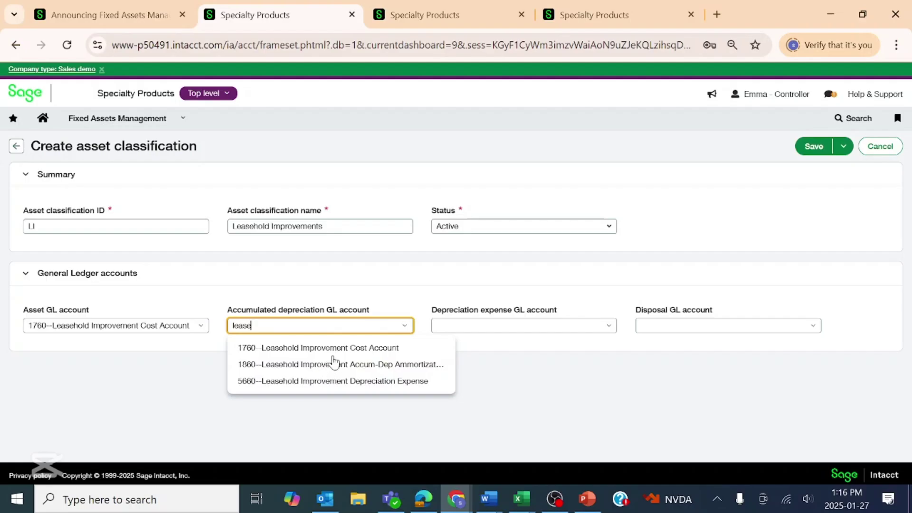
click(371, 366)
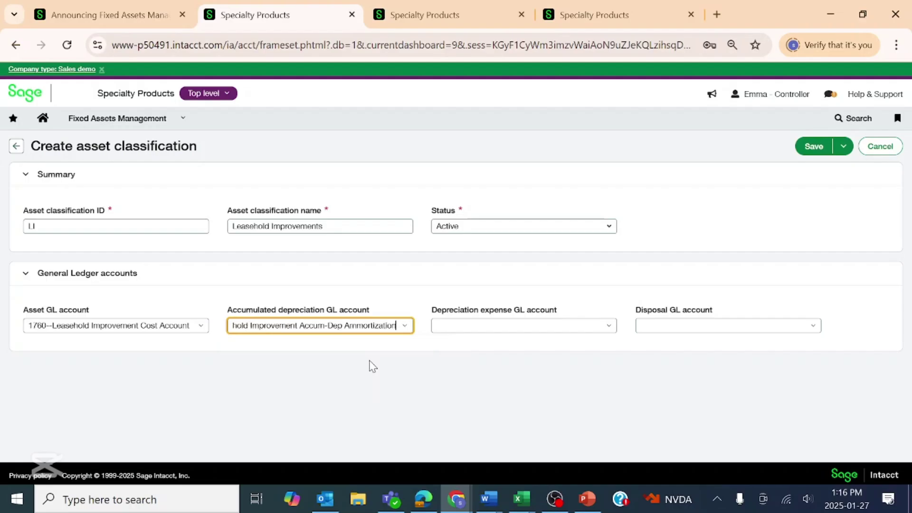
Set depreciation expense to 5660 and the disposal account to 5700 Gain/Loss on Fixed Assets.
click(489, 324)
text(leaase)
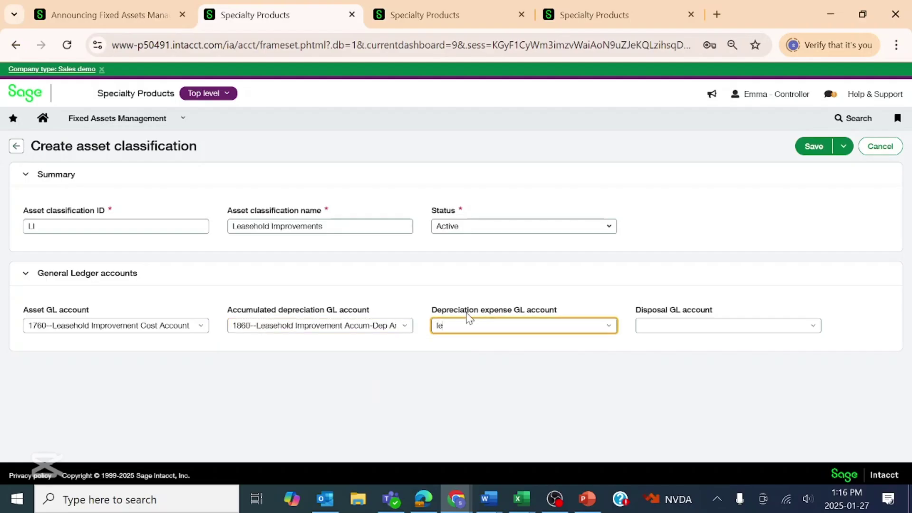
key(BackSpace)
key(BackSpace)
key(BackSpace)
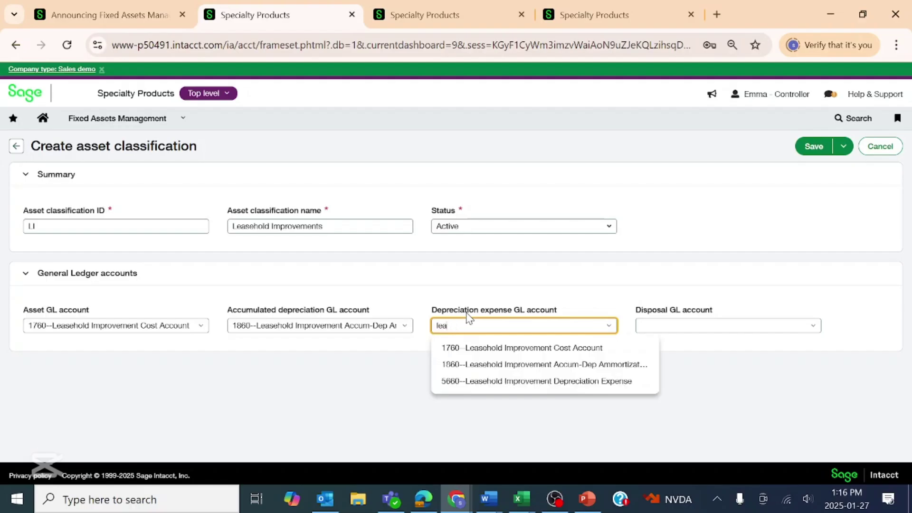
click(496, 382)
click(712, 327)
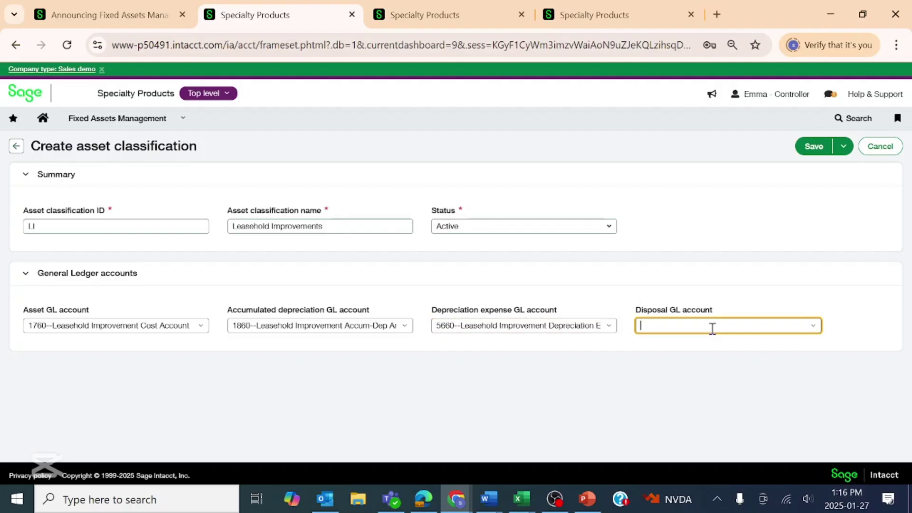
text(dispo)
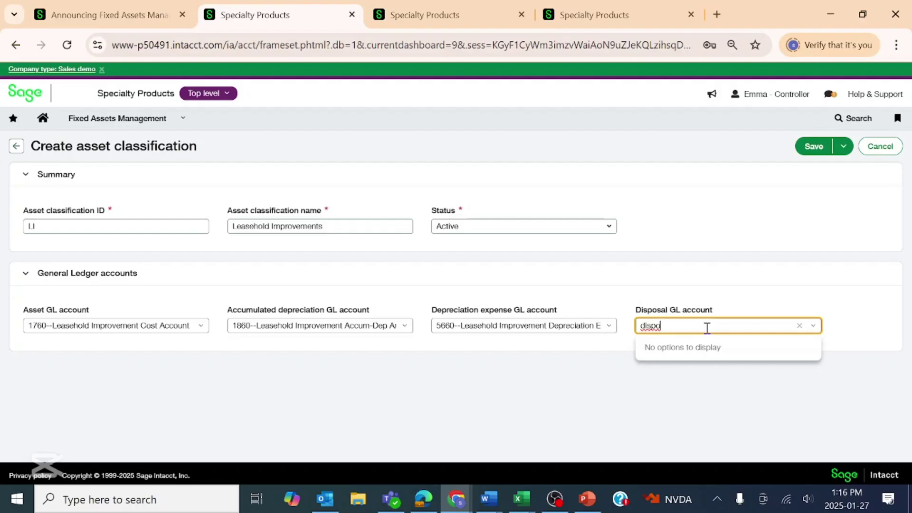
key(BackSpace)
key(BackSpace)
key(BackSpace)
key(BackSpace)
key(BackSpace)
text(gai)
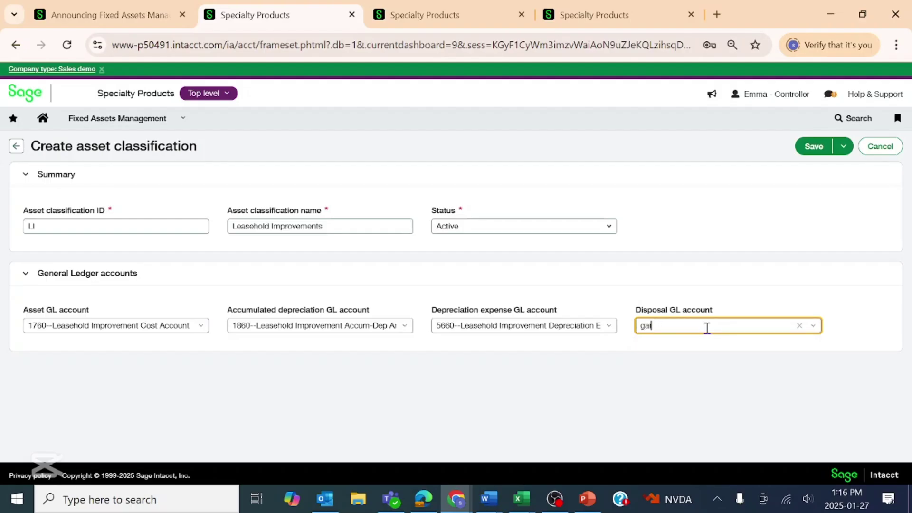
click(699, 365)
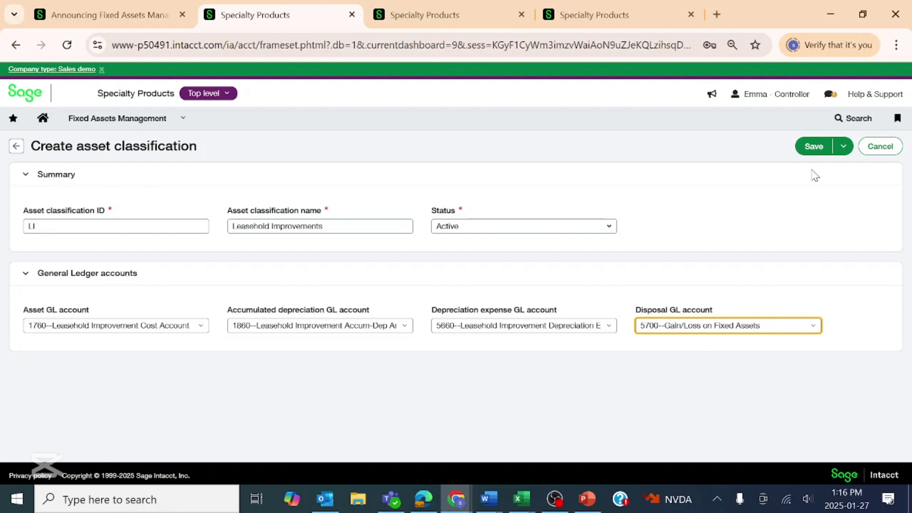
Save classification LI–Leasehold Improvements with its GL accounts 1760, 1860, 5660 and 5700.
click(813, 147)
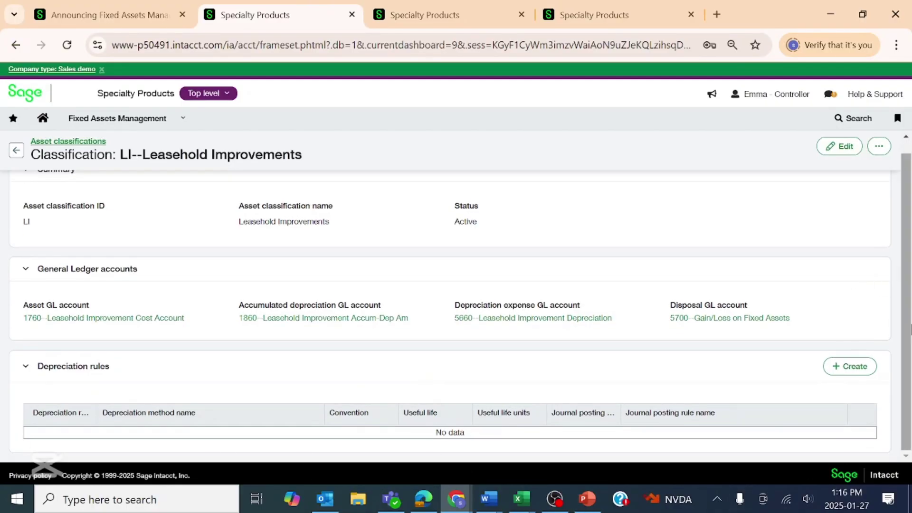
Add and save a rule with FAS--Fixed Assets Journals posting, SL--Straight line method and 60-month useful life.
click(846, 366)
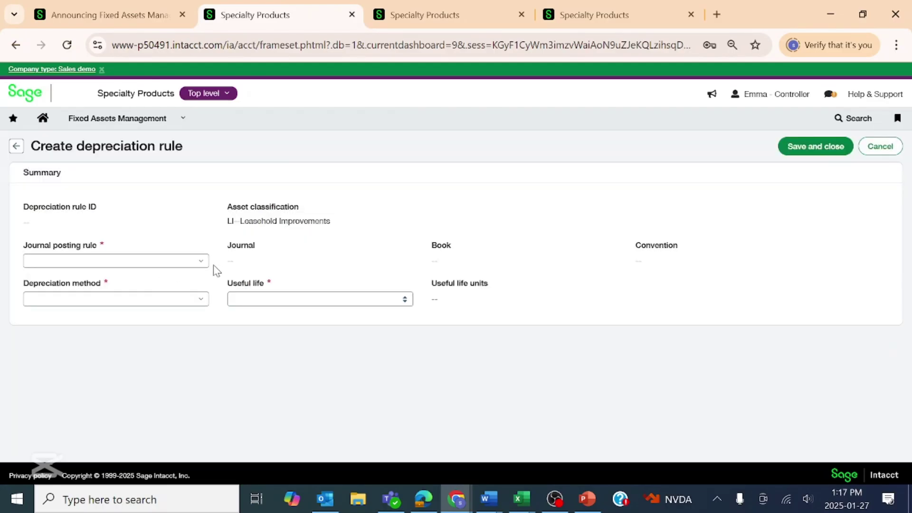
click(197, 261)
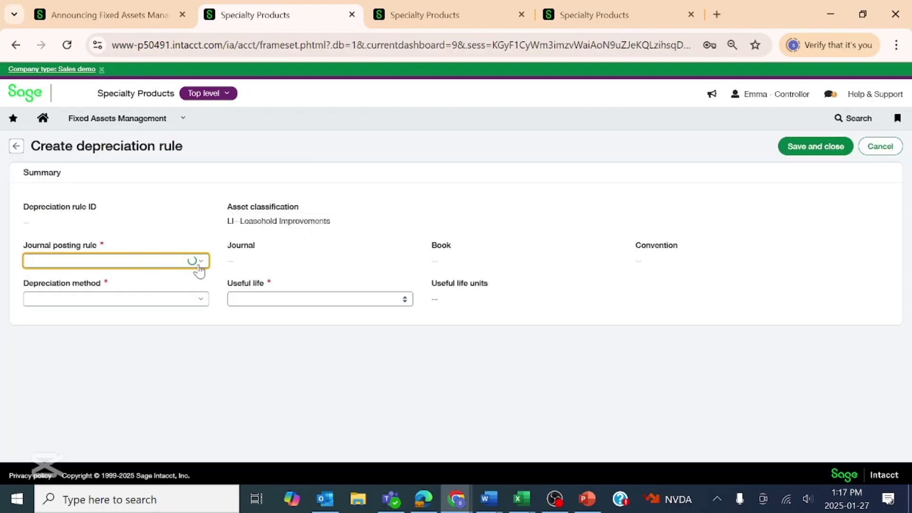
click(86, 286)
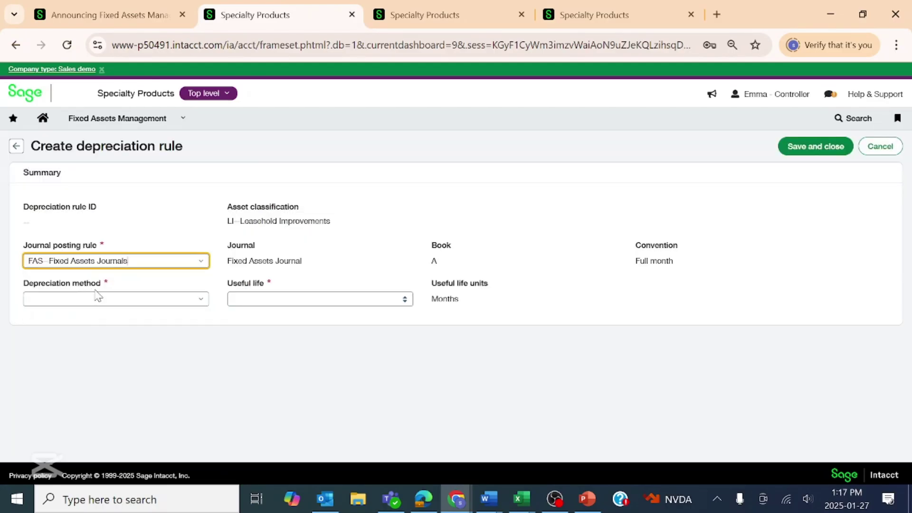
click(206, 303)
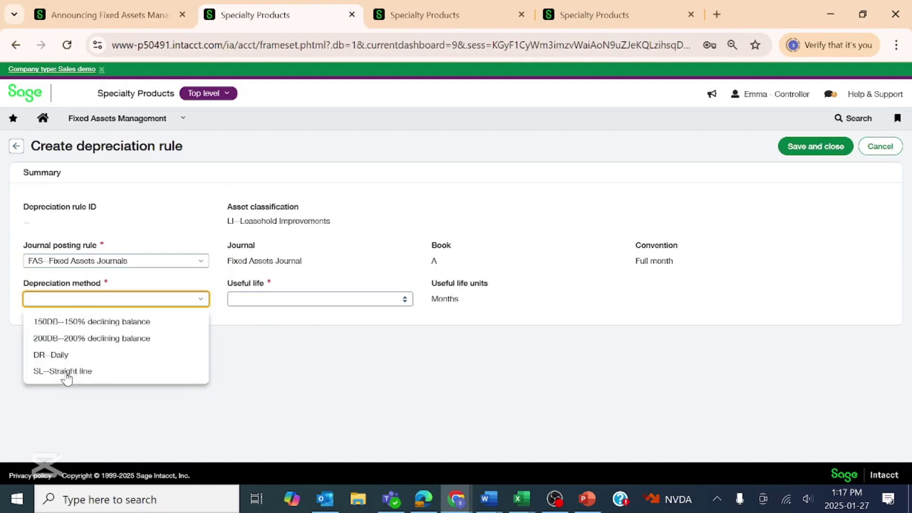
click(65, 373)
click(322, 297)
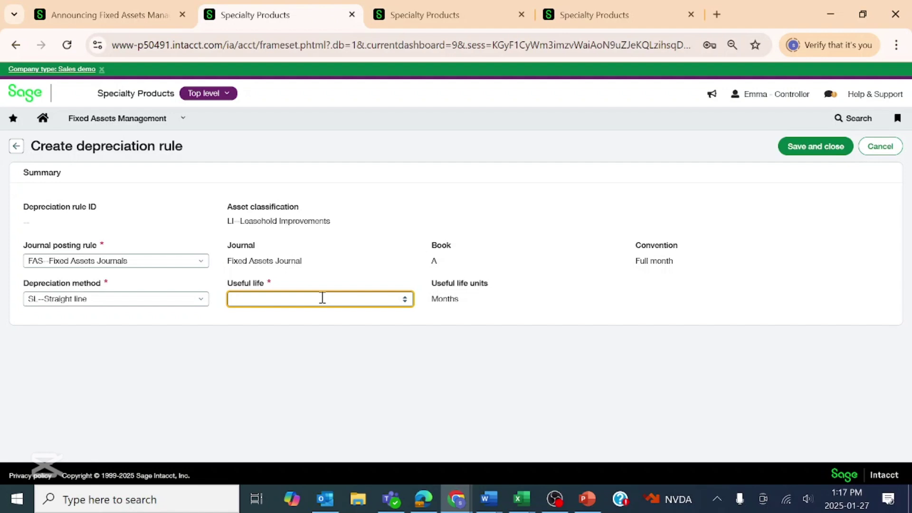
text(60)
key(BackSpace)
text(0)
click(341, 320)
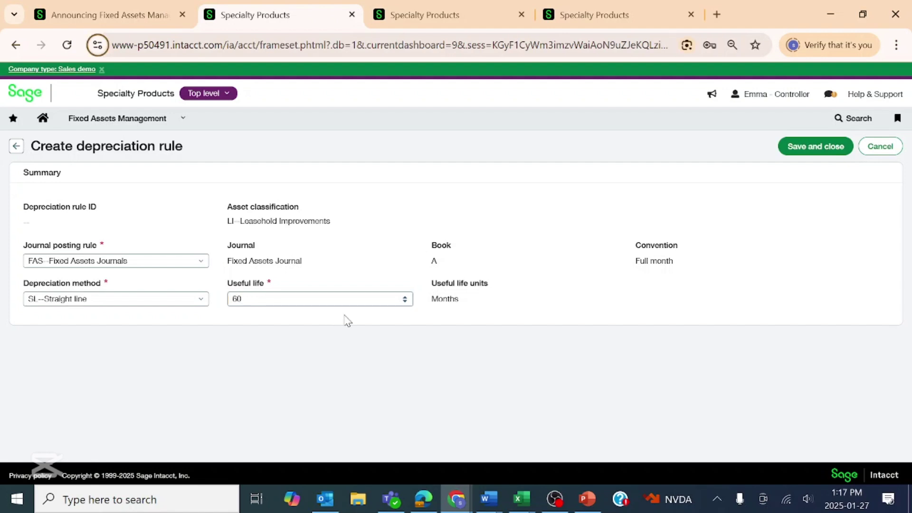
click(832, 145)
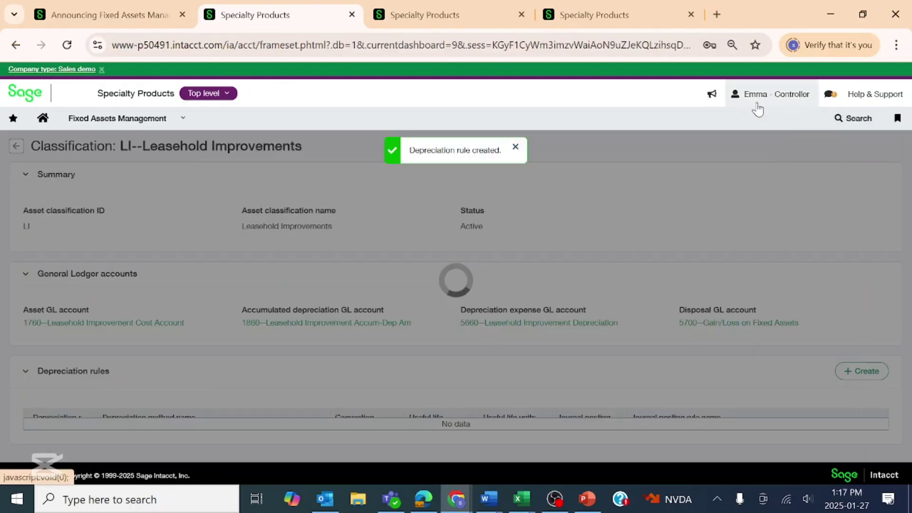
Check the new Straight line 60-month rule row, then bring up the Fixed Assets Management menu.
scroll(618, 290, down, 1)
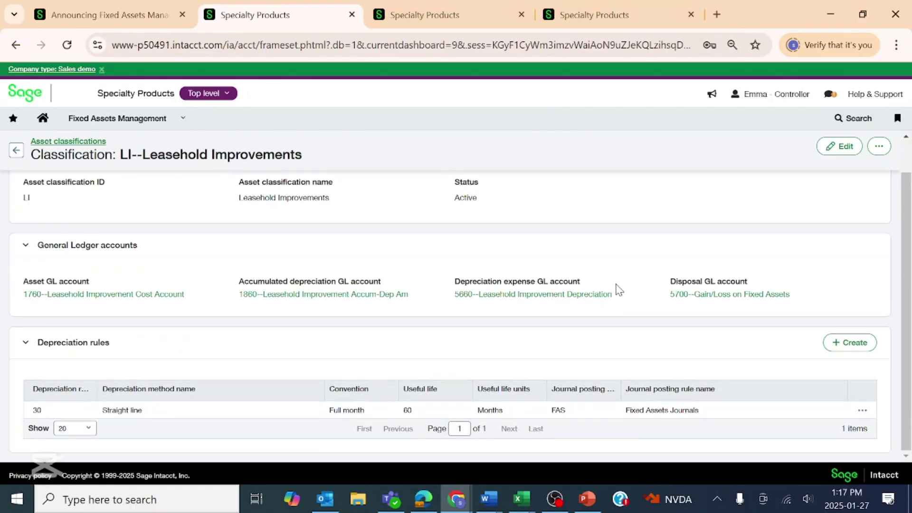
scroll(668, 313, up, 1)
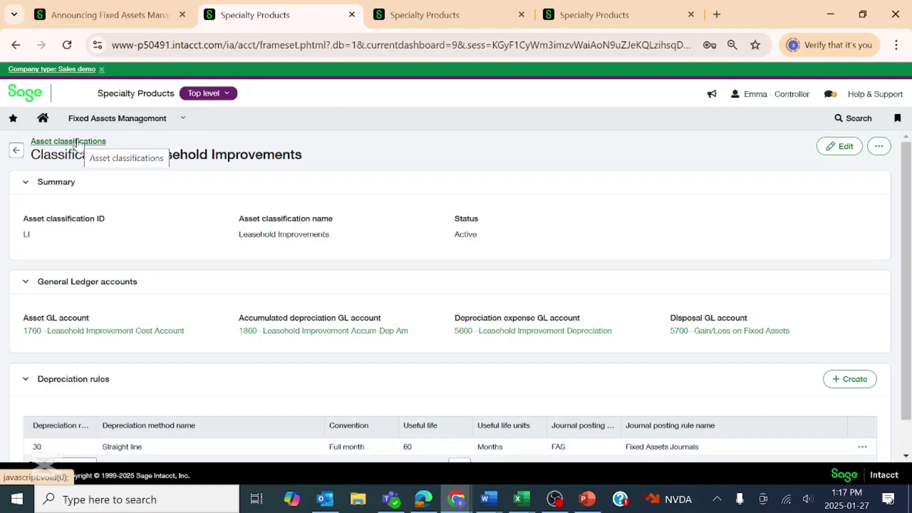
click(106, 119)
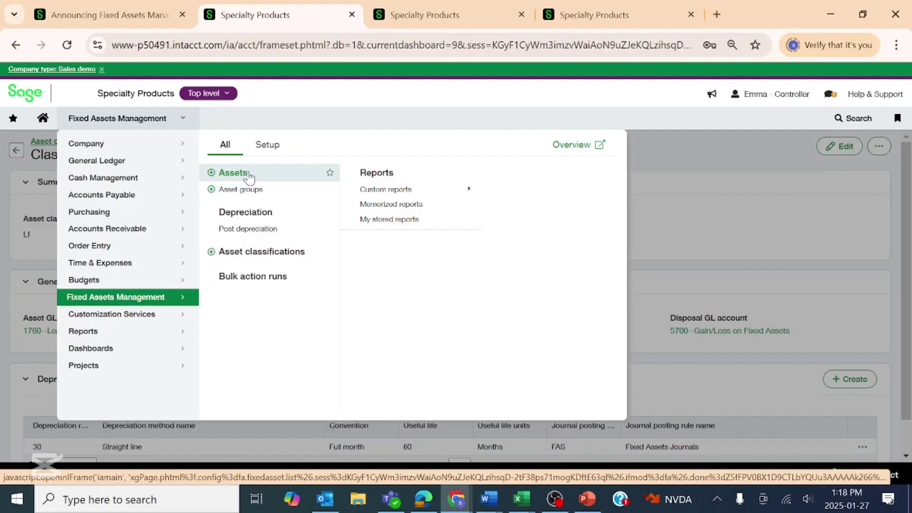
Start a new asset from the + beside Assets to get a blank Create asset form.
click(211, 173)
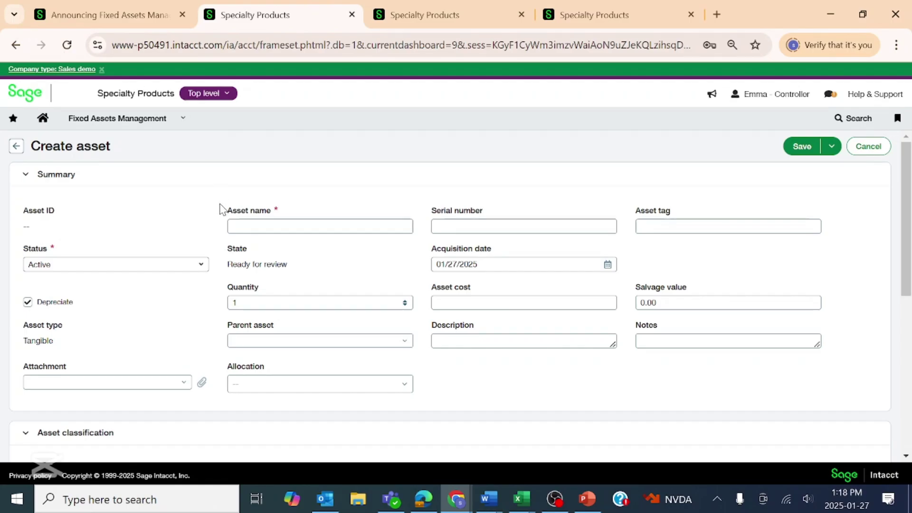
Enter 'Head office leasehold improvements' as the asset name, correcting the typos.
click(243, 227)
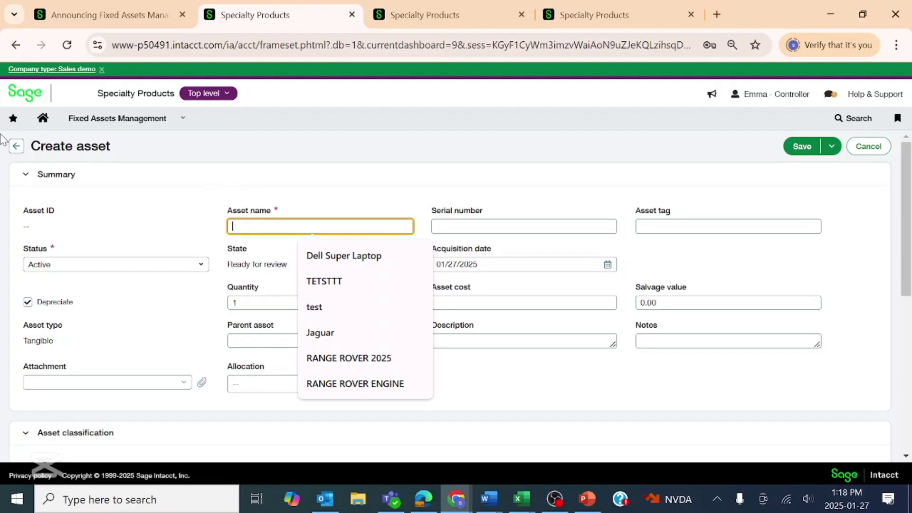
text(Hed Off)
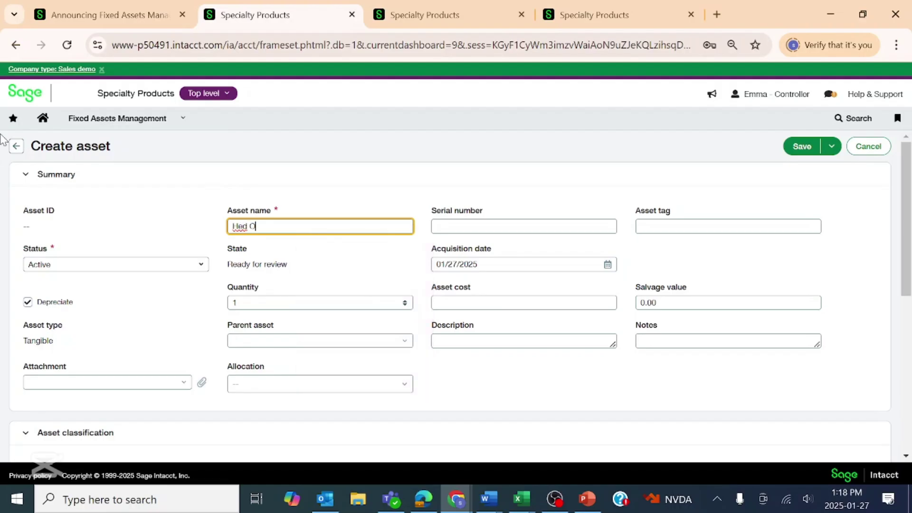
key(BackSpace)
key(BackSpace)
key(BackSpace)
key(BackSpace)
key(BackSpace)
text(ad office e)
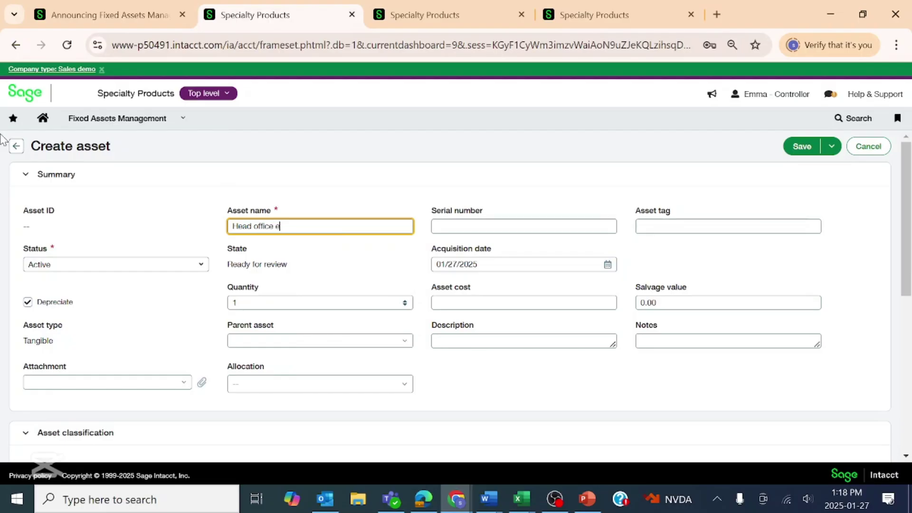
text(asehold improvement)
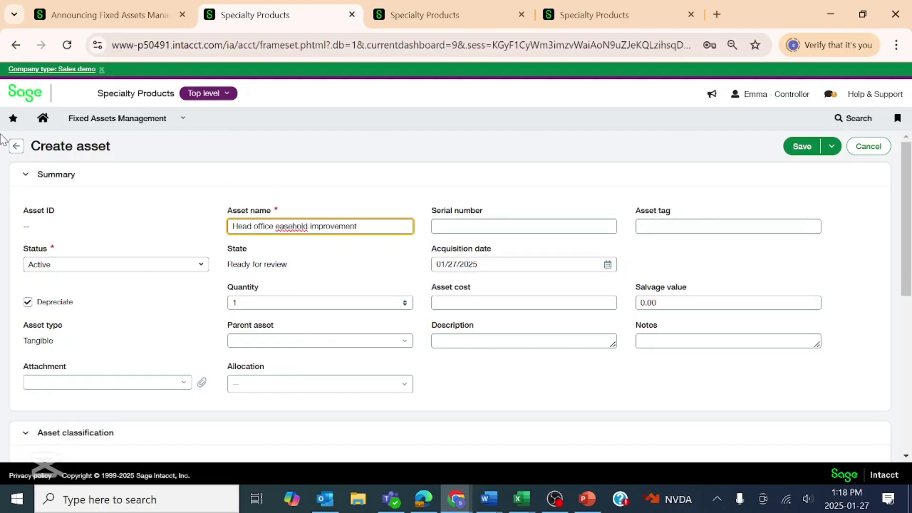
text(s)
click(274, 227)
text(l)
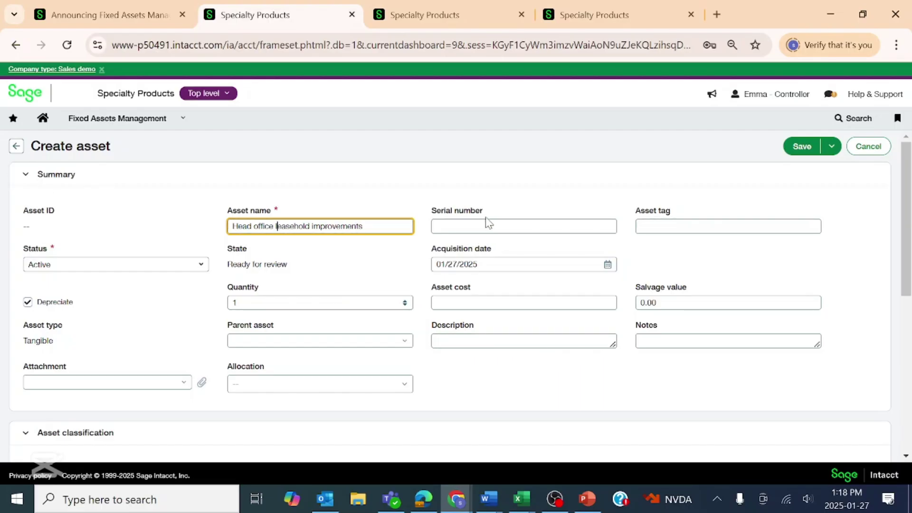
click(494, 225)
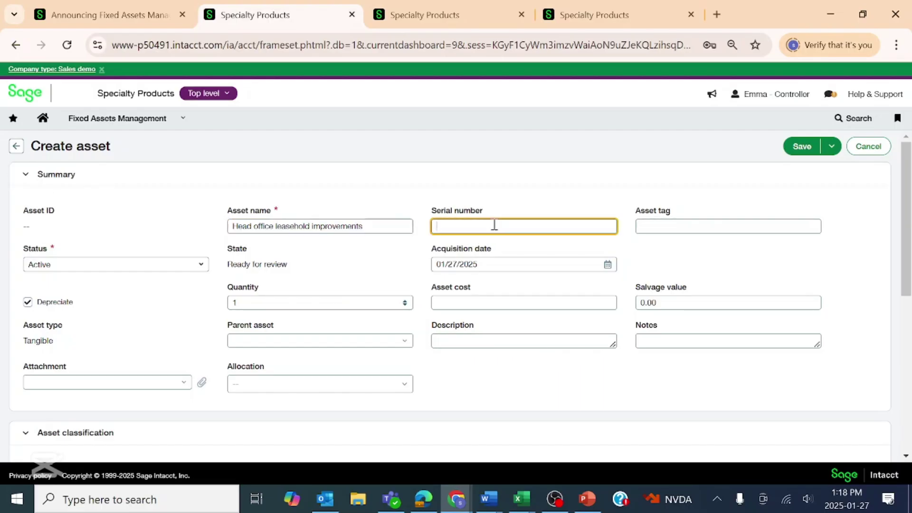
click(657, 228)
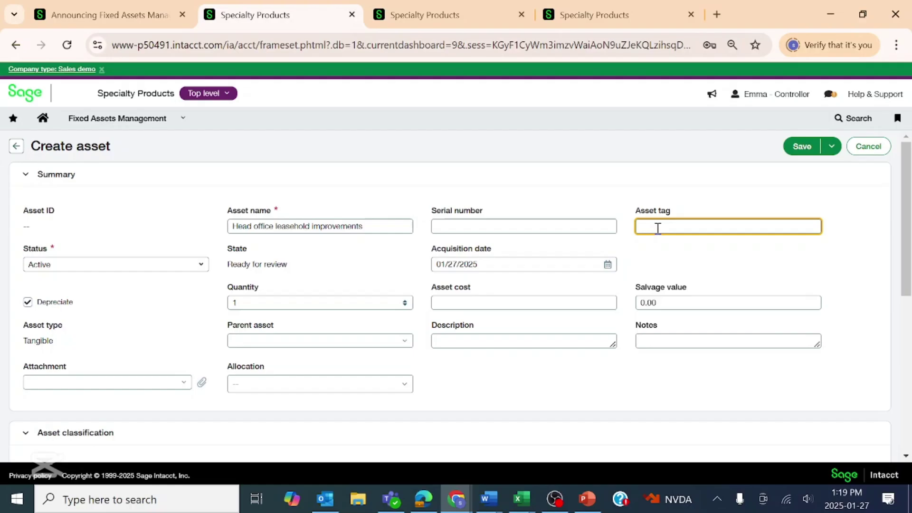
click(302, 303)
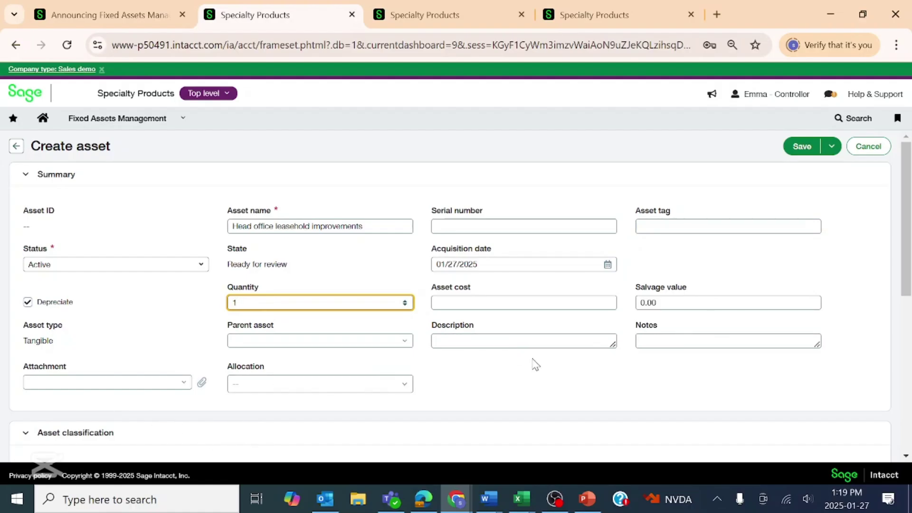
click(450, 302)
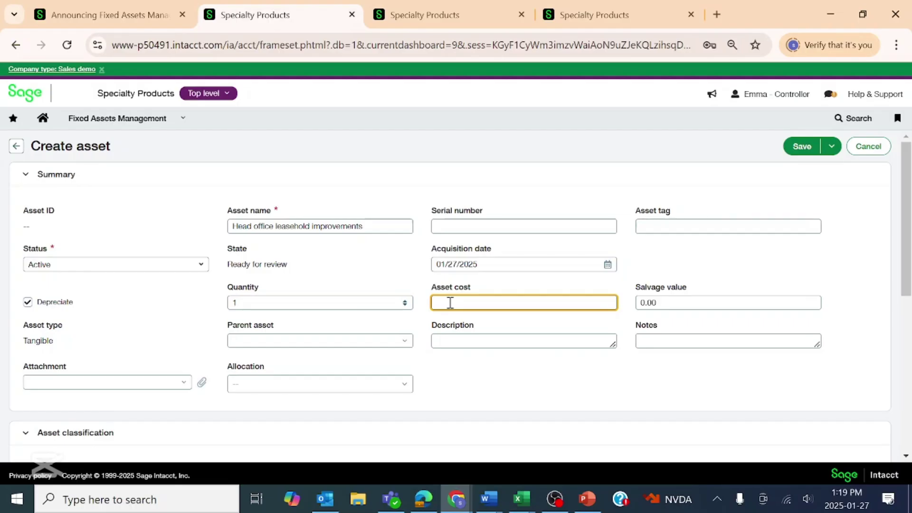
Enter an asset cost of 20000 and a salvage value of 1000.
text(20000)
click(691, 304)
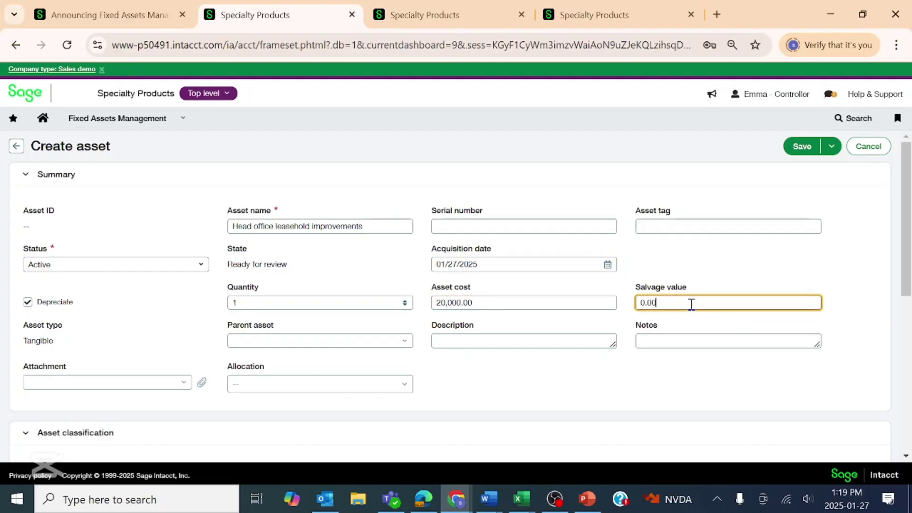
key(BackSpace)
key(BackSpace)
key(BackSpace)
key(BackSpace)
text(1000)
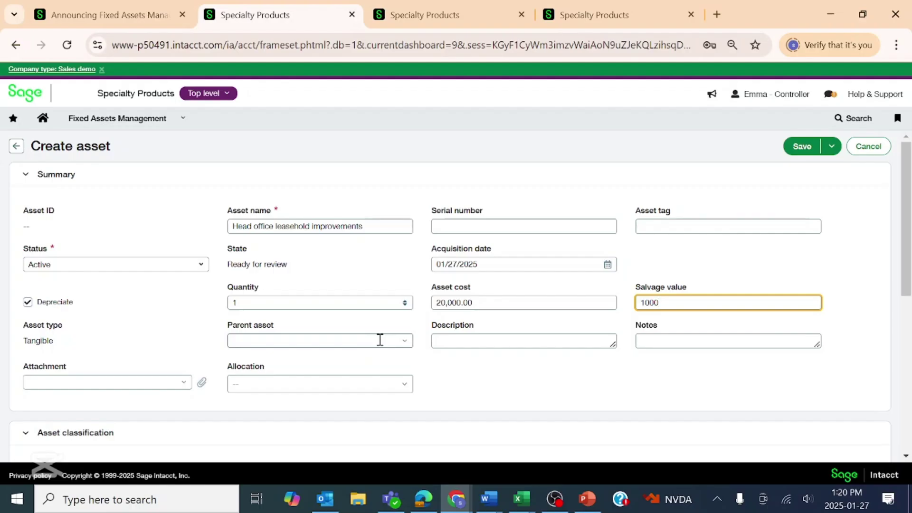
Copy the asset name into the Description field.
click(372, 226)
drag(373, 226, 203, 209)
key(ctrl+c)
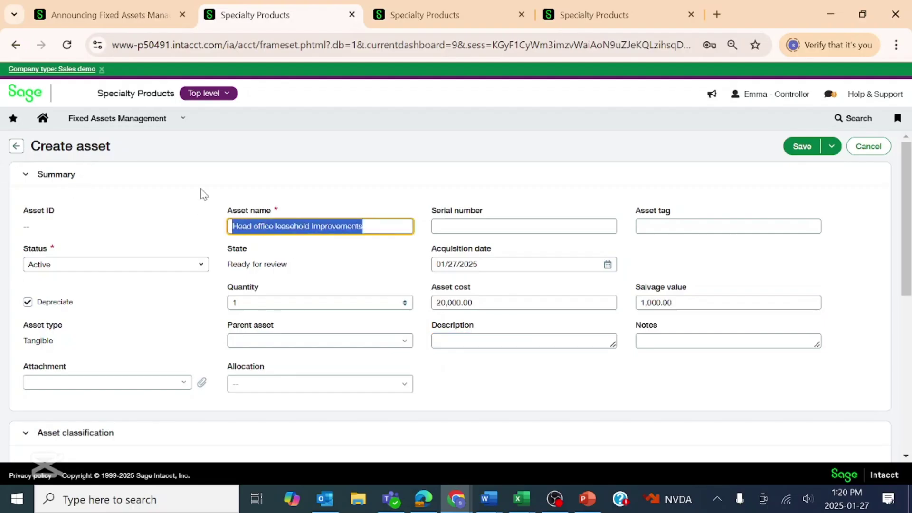
click(452, 340)
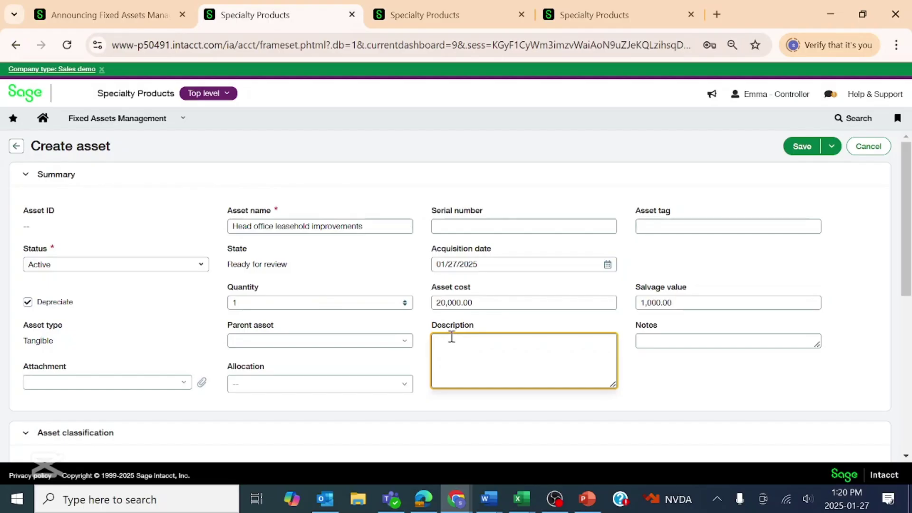
key(ctrl+v)
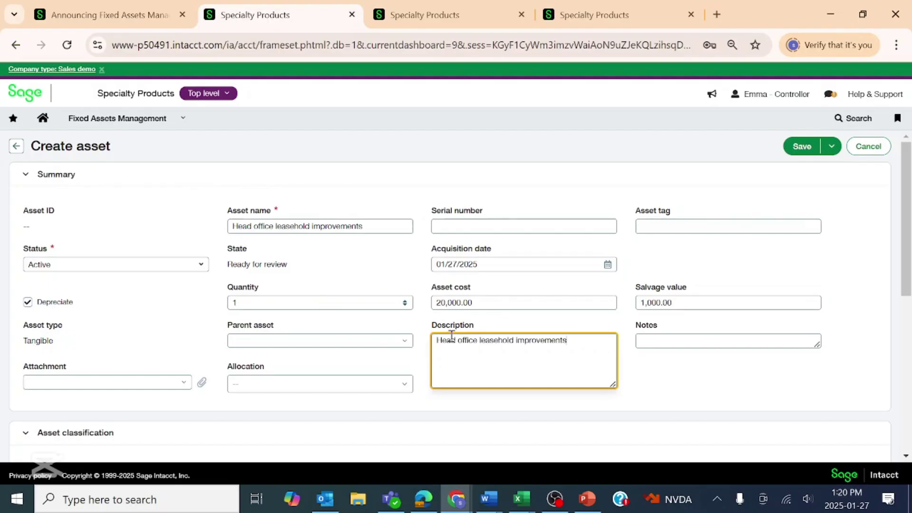
click(702, 341)
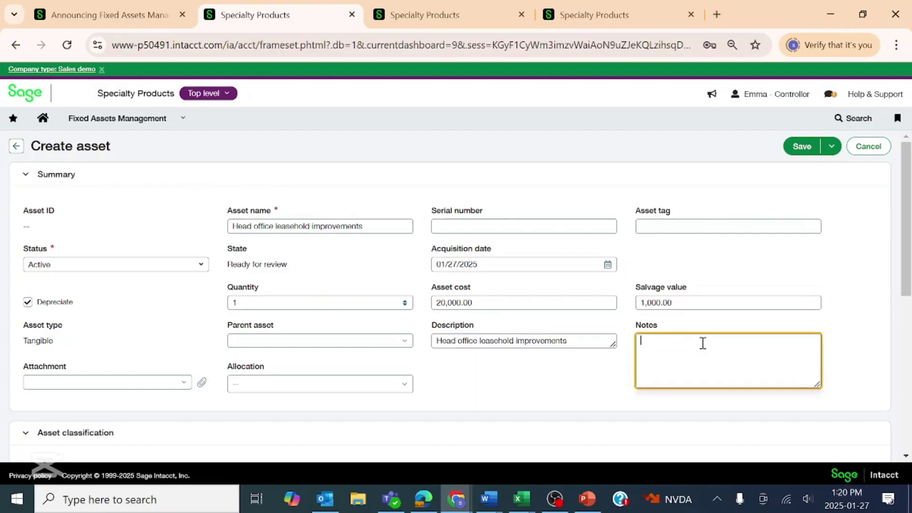
Attach the invoice STXDOC 114808003 - IWIINVOICE.pdf to the asset.
click(183, 386)
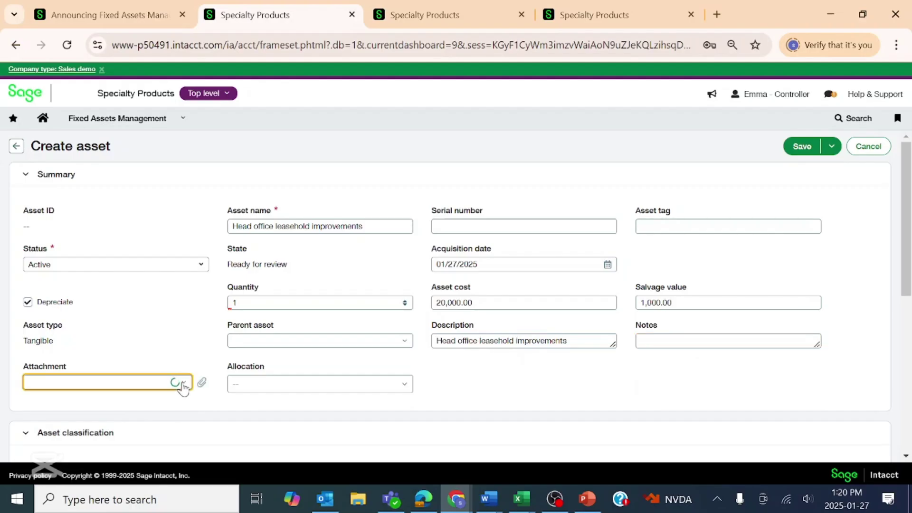
scroll(346, 265, down, 4)
scroll(85, 286, up, 1)
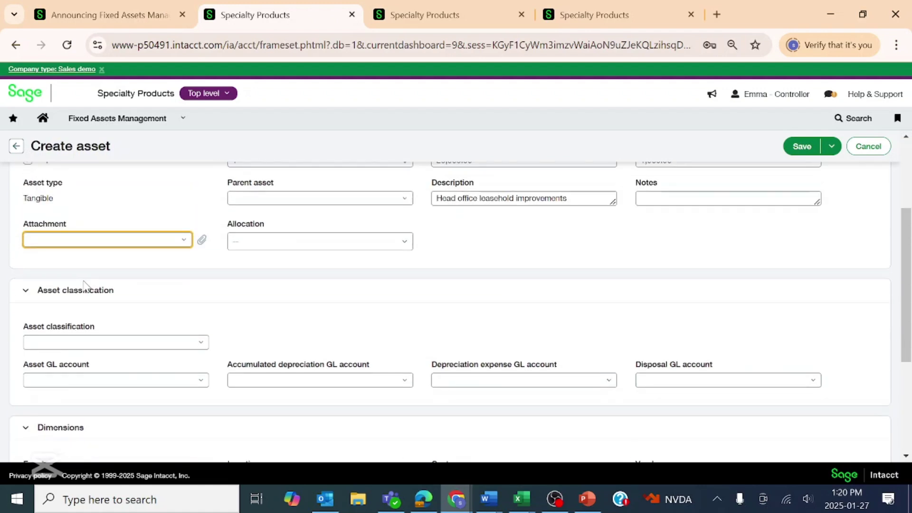
click(183, 242)
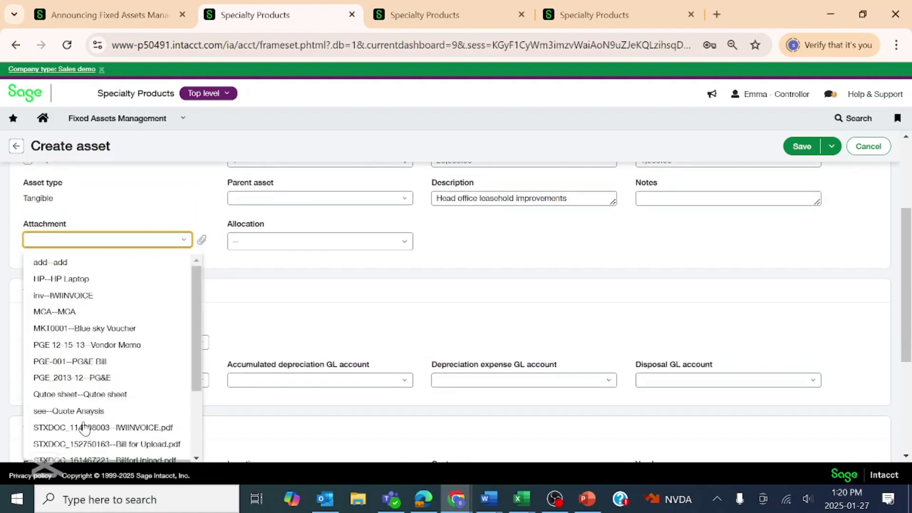
click(90, 429)
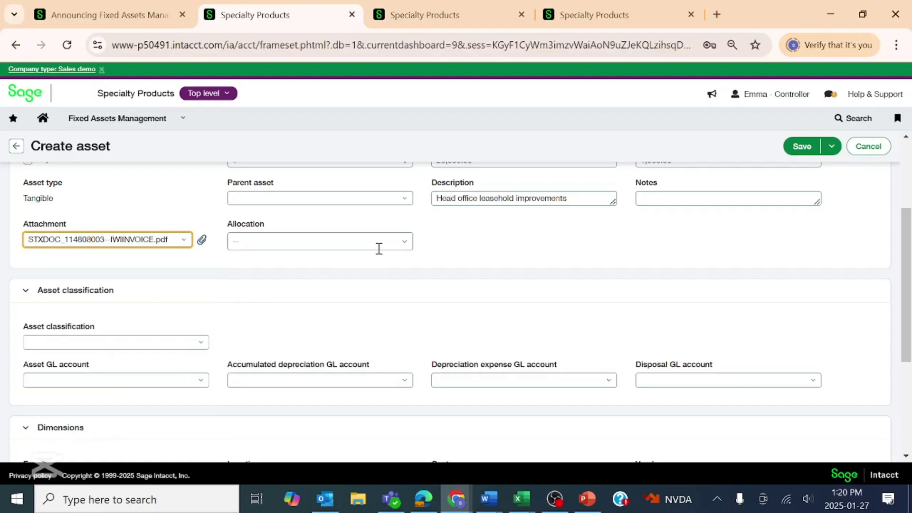
scroll(540, 261, up, 3)
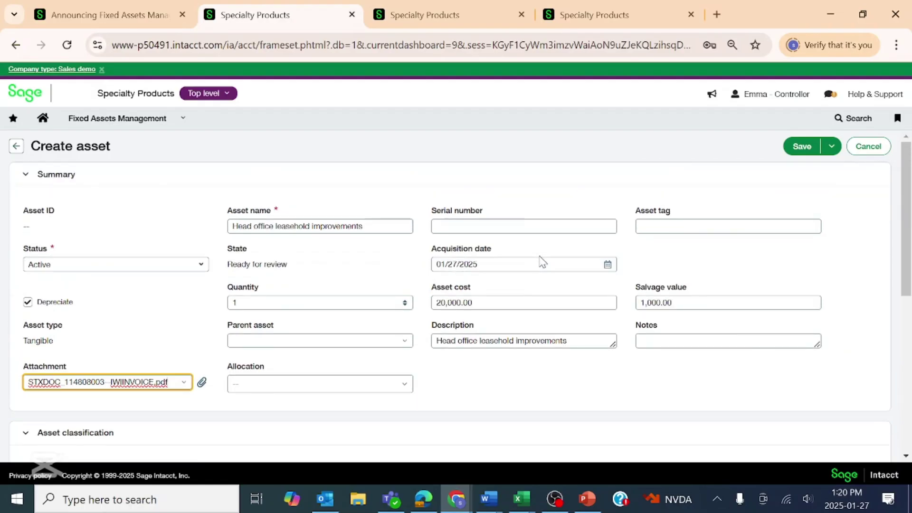
scroll(541, 262, down, 5)
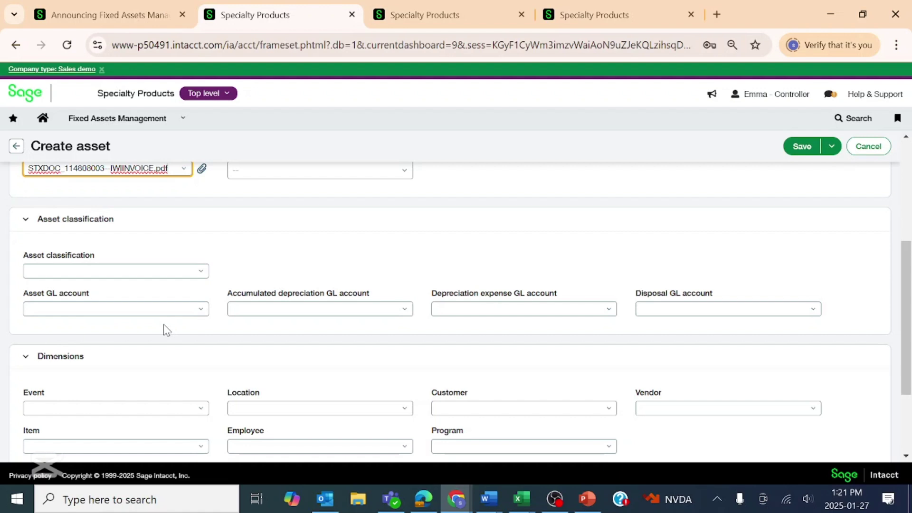
Choose LI--Leasehold Improvements, auto-filling GL accounts 1760, 1860, 5660, 5700 and the 60-month straight-line rule.
click(138, 308)
click(322, 308)
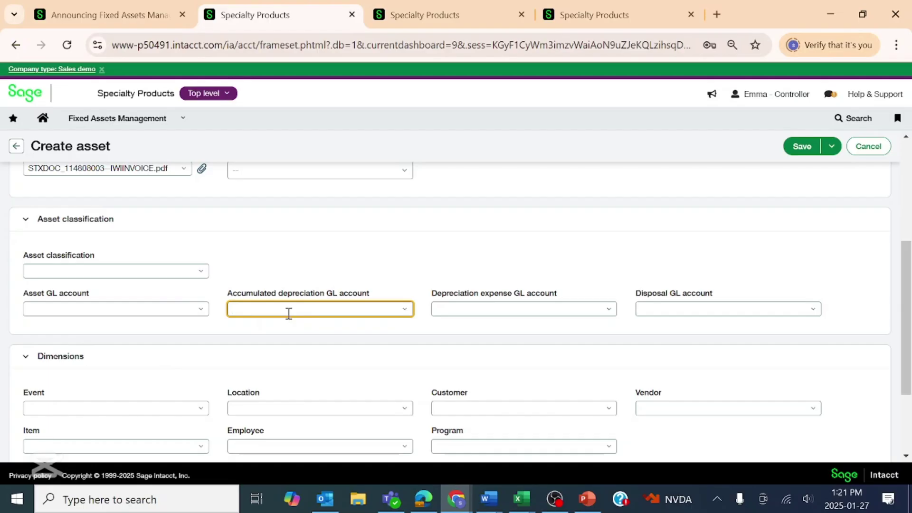
click(153, 314)
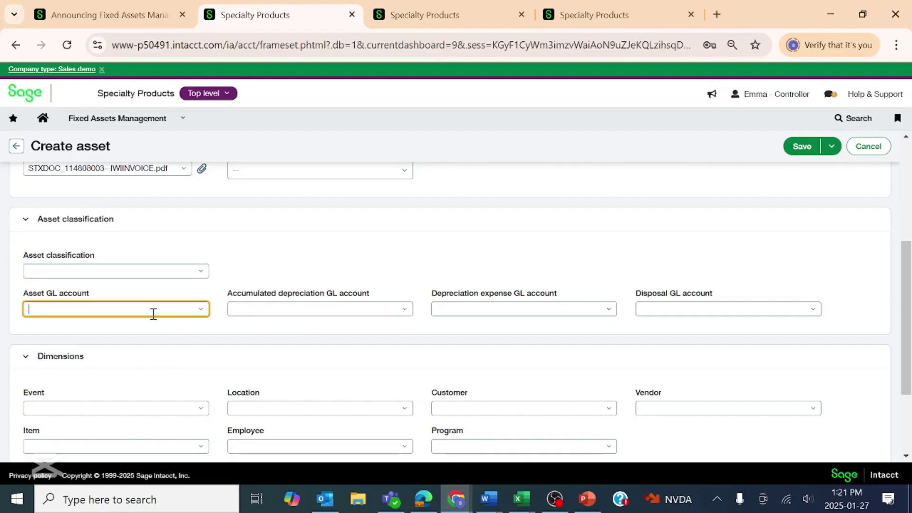
click(201, 275)
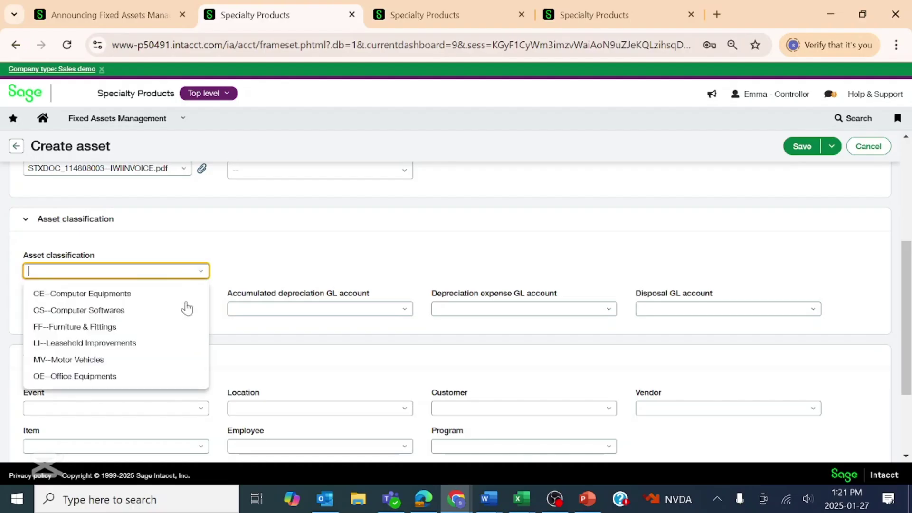
click(82, 343)
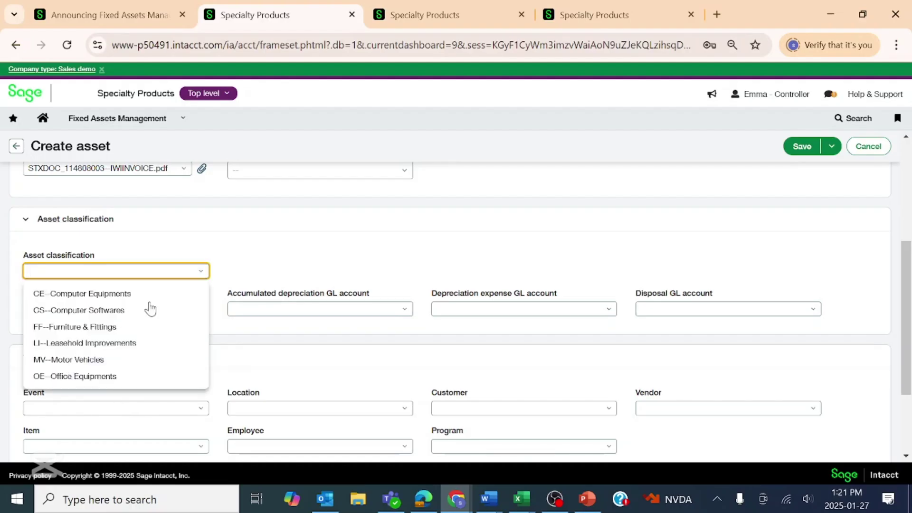
scroll(683, 301, down, 3)
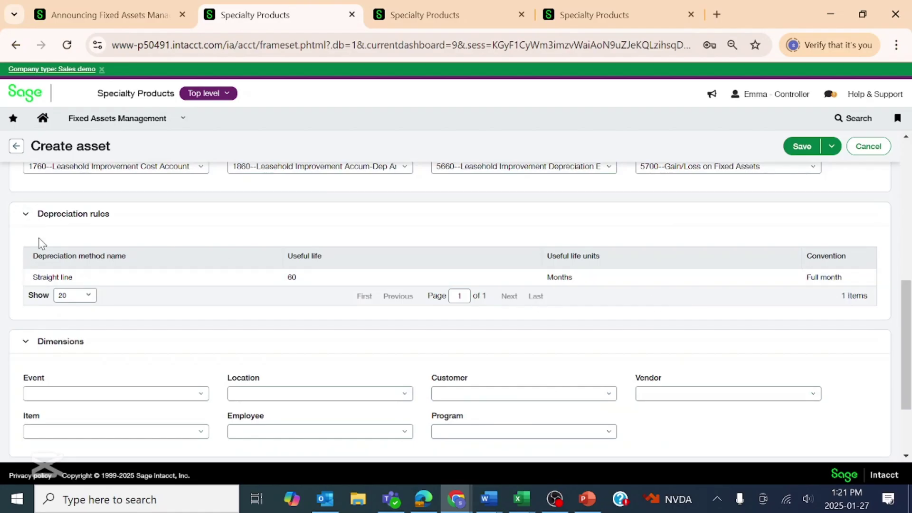
scroll(42, 242, up, 3)
scroll(669, 304, down, 3)
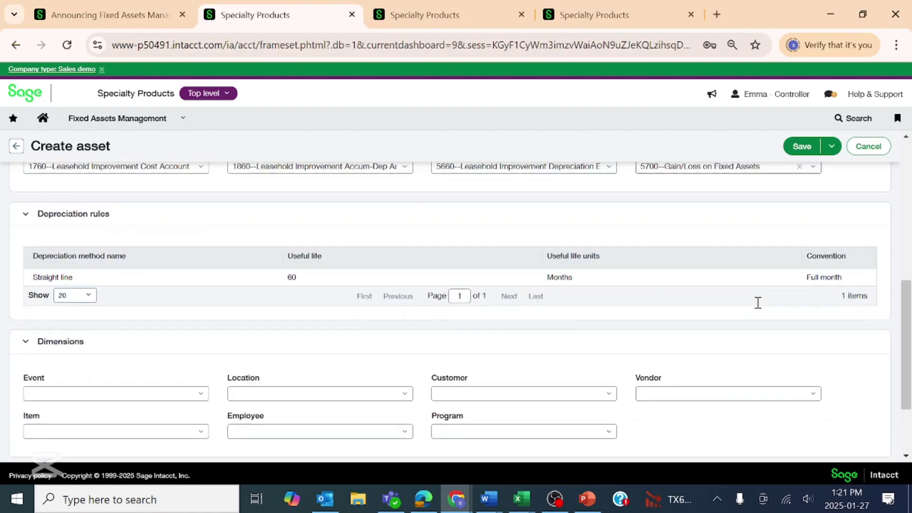
scroll(712, 278, down, 2)
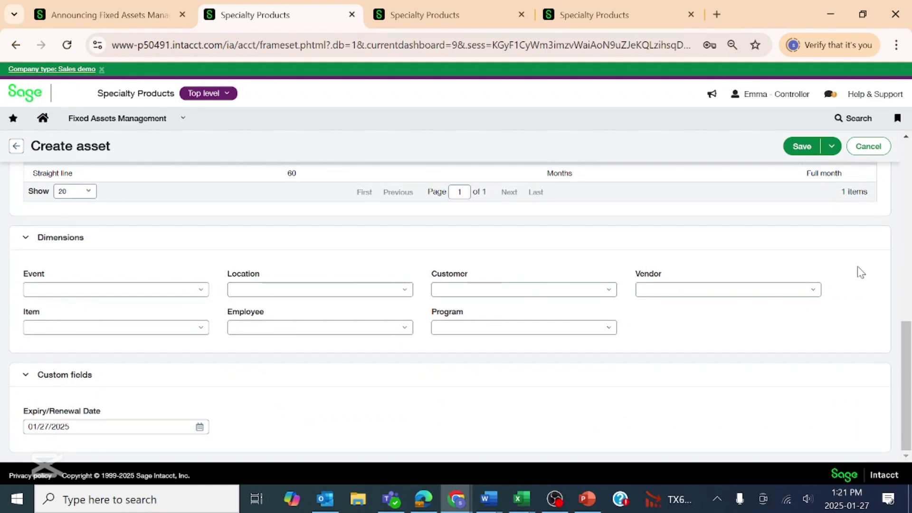
Set location to 01--SPC Holdings (old) and clear the Expiry/Renewal Date.
click(402, 291)
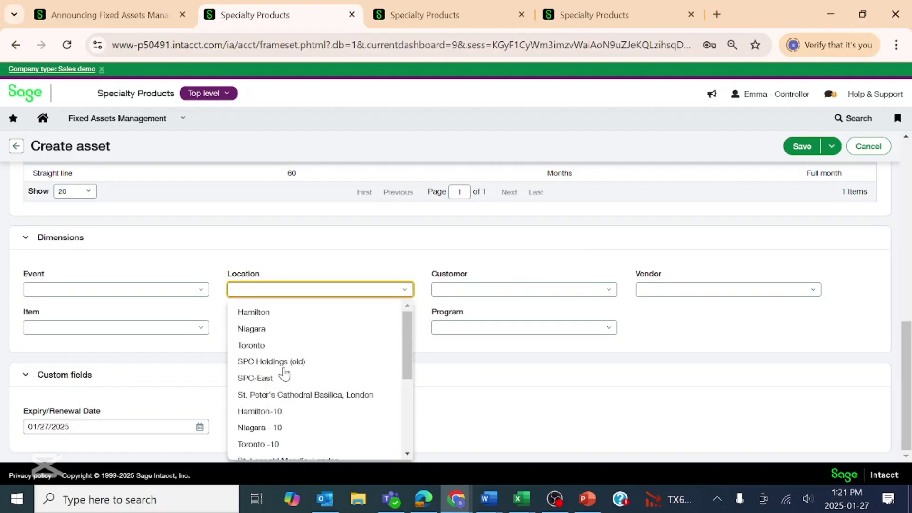
click(282, 363)
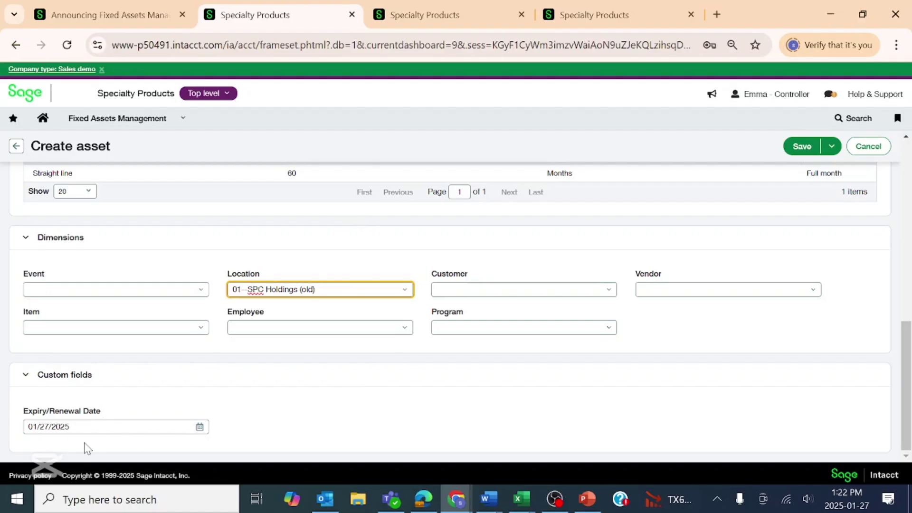
drag(83, 428, 1, 417)
key(BackSpace)
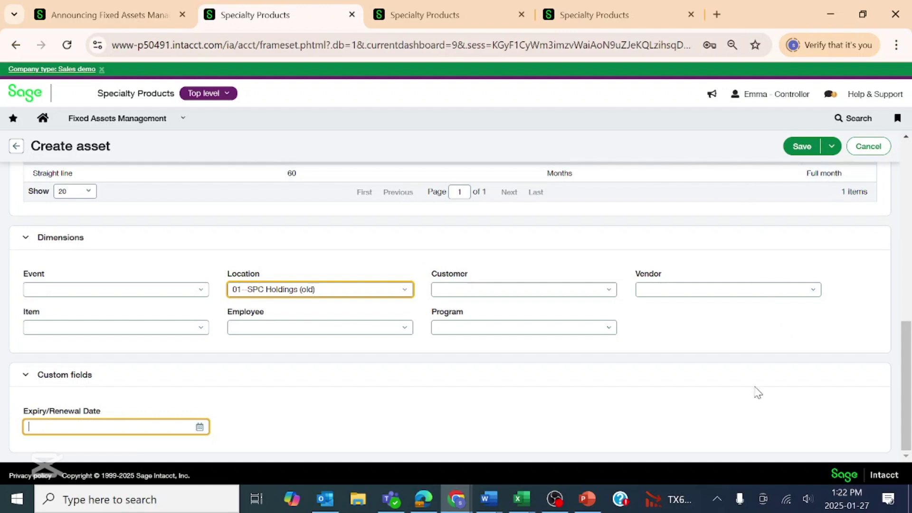
click(749, 364)
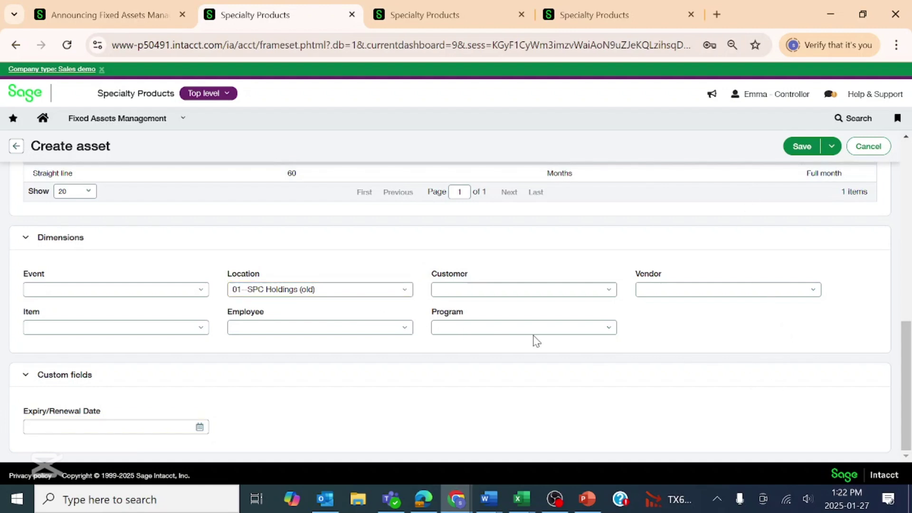
scroll(536, 340, up, 10)
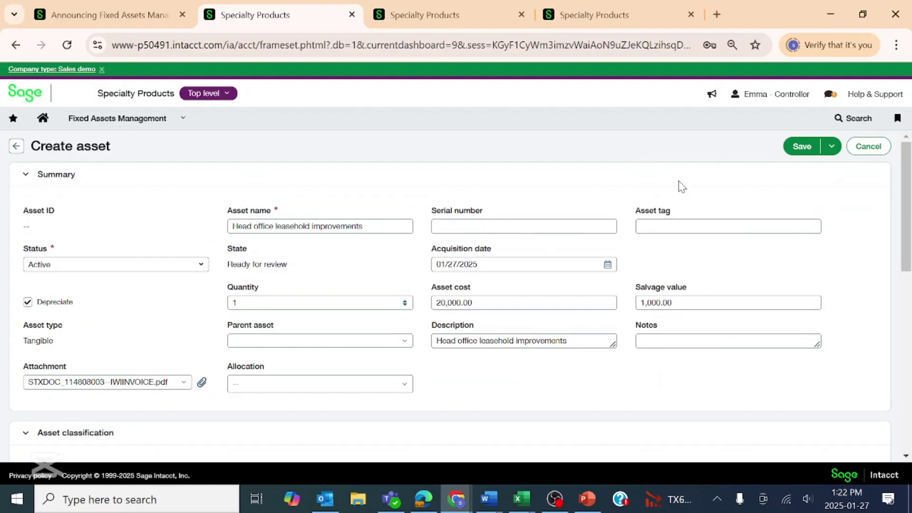
Save the asset and review FAS-00034: cost $20,000.00, salvage $1,000.00, Ready for review.
click(801, 148)
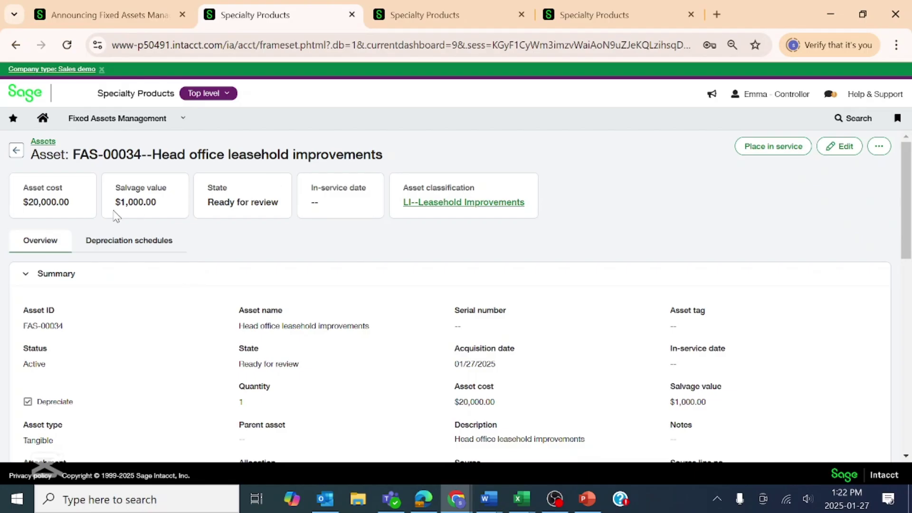
scroll(142, 213, down, 5)
scroll(352, 238, up, 5)
scroll(172, 361, down, 10)
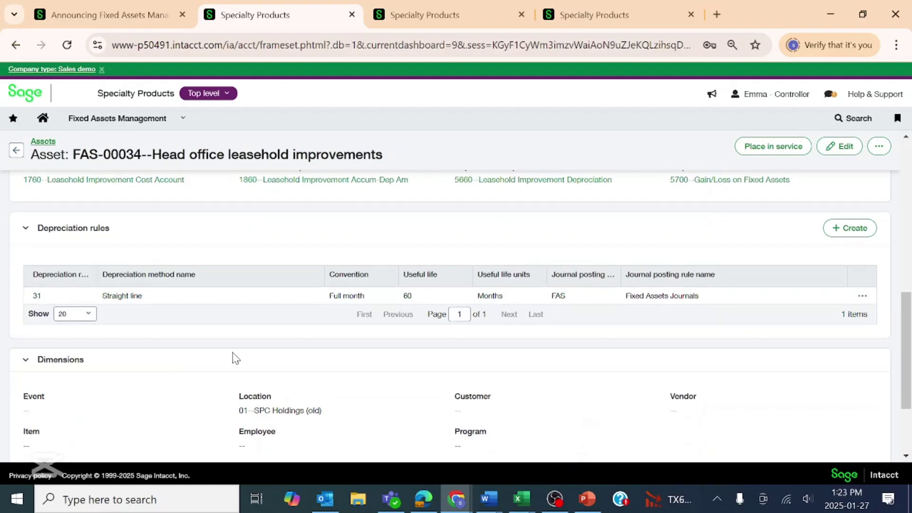
scroll(418, 335, down, 3)
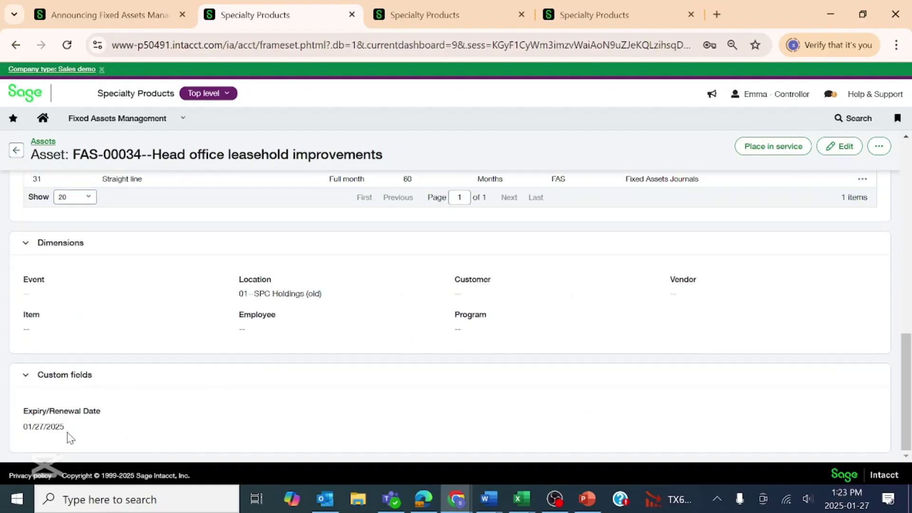
scroll(142, 426, up, 10)
scroll(237, 289, up, 1)
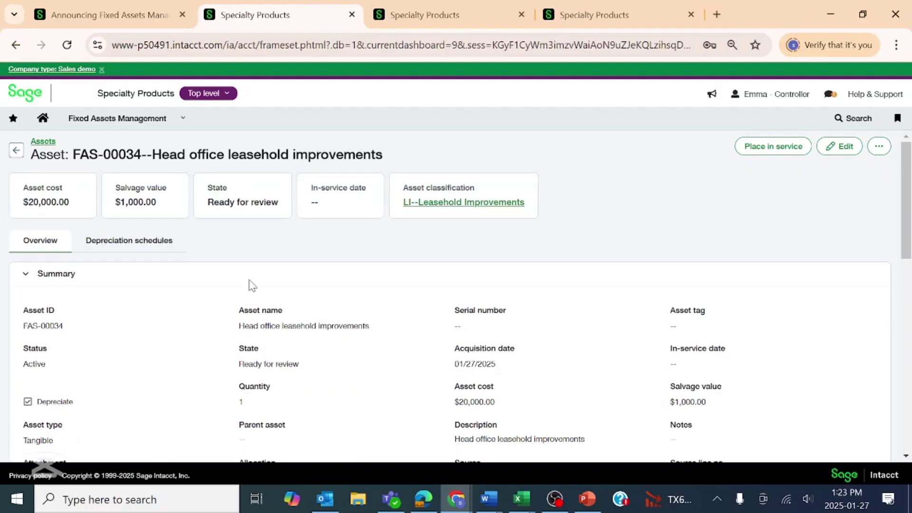
Place FAS-00034 in service from 01/27/2025, generating straight-line depreciation schedule 21.
click(133, 246)
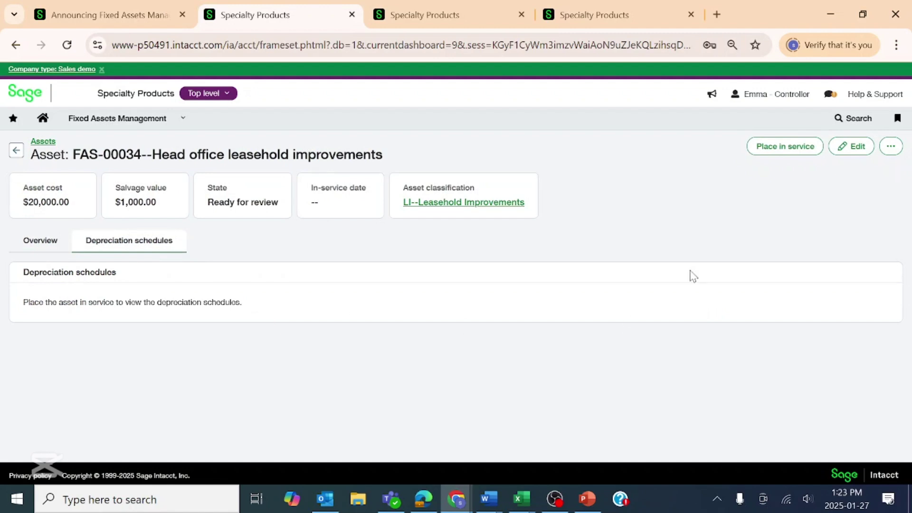
click(773, 150)
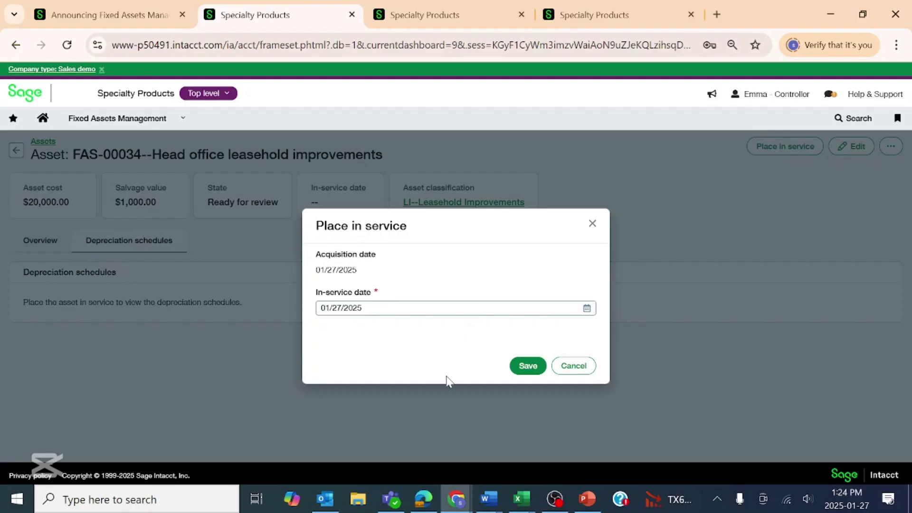
click(529, 369)
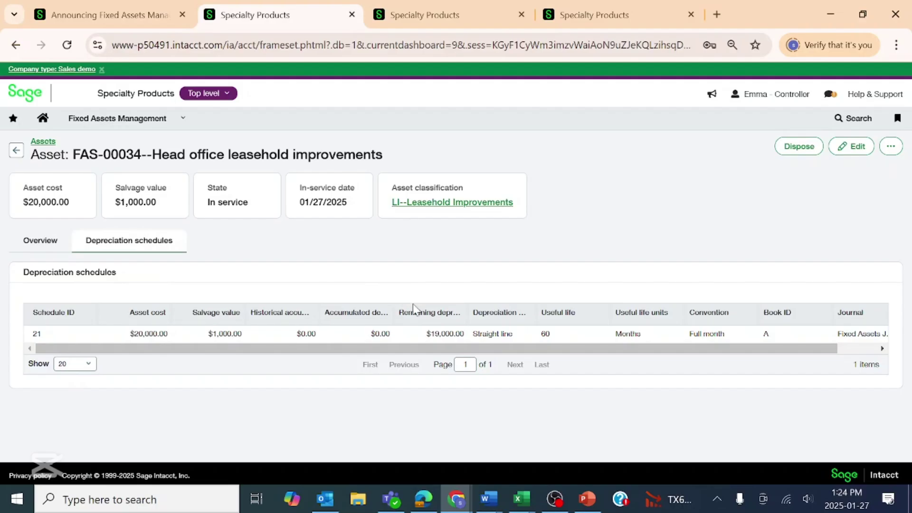
View schedule 21 and page through its 60 unposted monthly entries of $316.66–$316.67.
drag(647, 349, 704, 350)
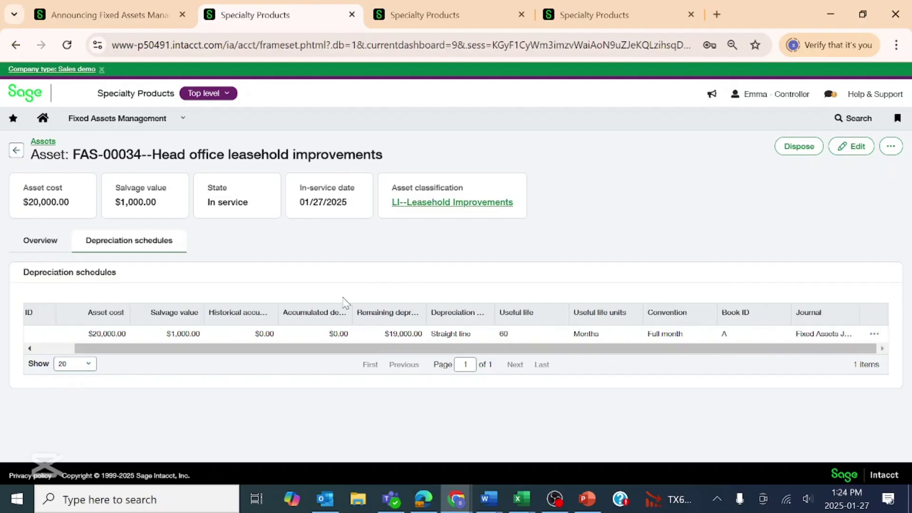
click(875, 334)
click(833, 322)
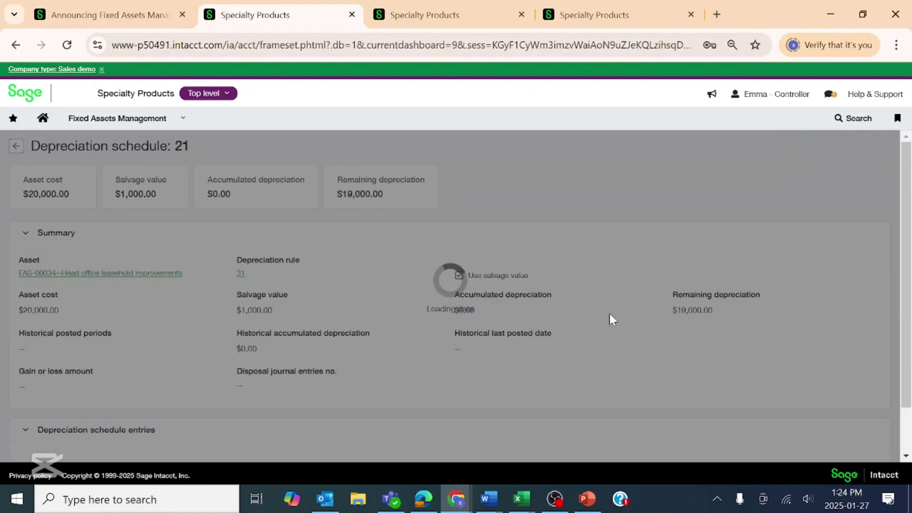
scroll(179, 167, down, 5)
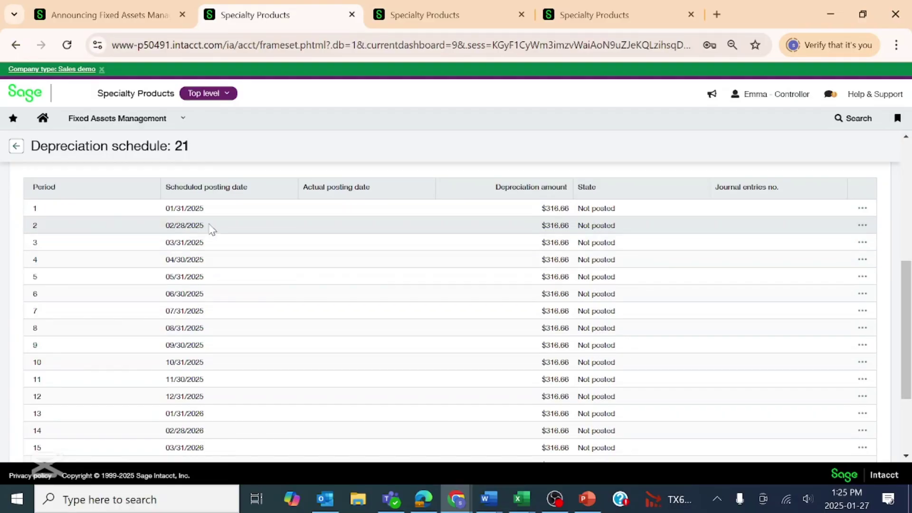
scroll(266, 237, down, 3)
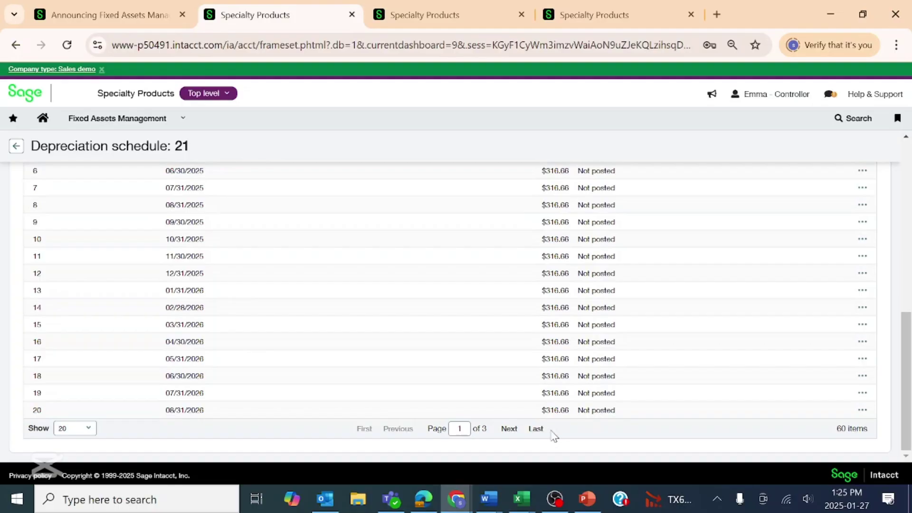
click(535, 430)
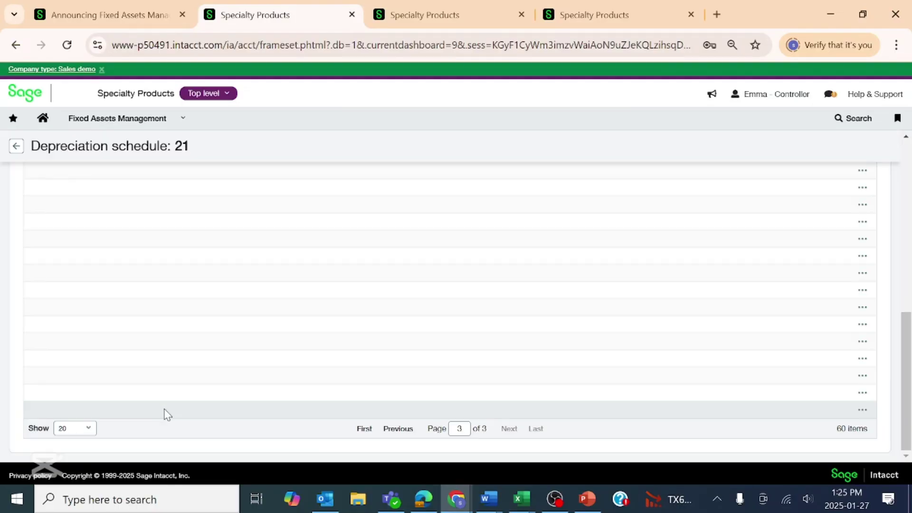
scroll(285, 427, up, 1)
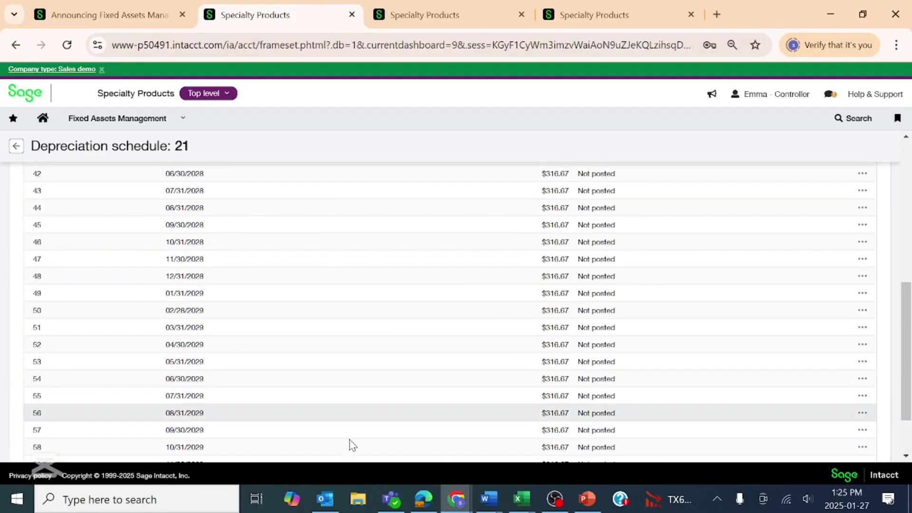
scroll(795, 350, up, 6)
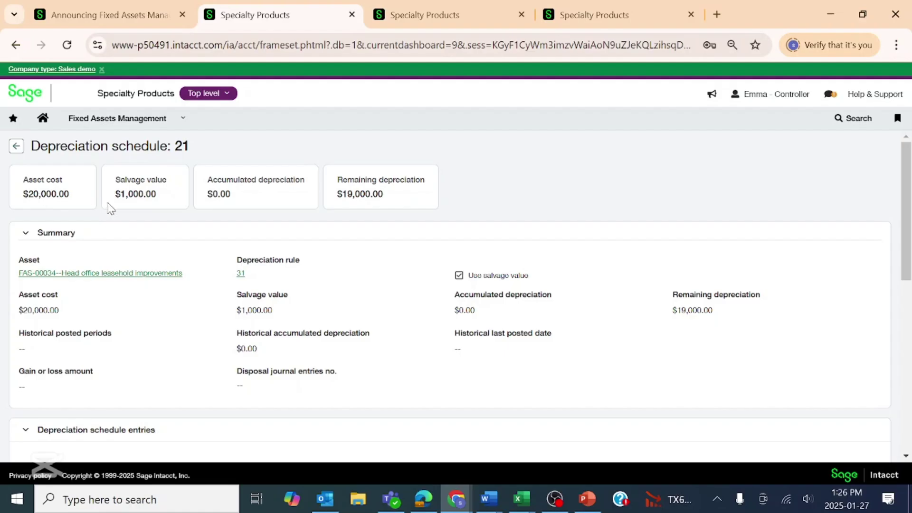
Open the Fixed Assets Management menu with Assets, Depreciation, Asset classifications and Reports.
click(137, 124)
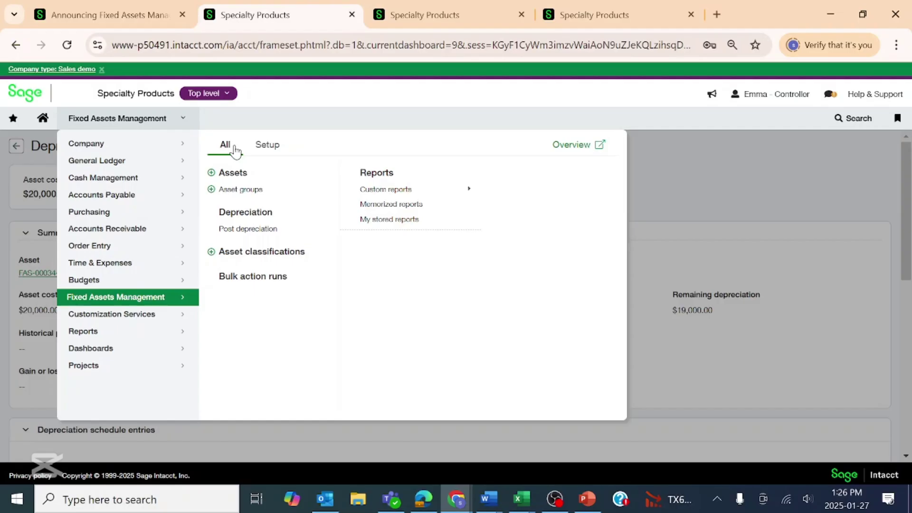
Filter Post depreciation to FAS-00034 and post the 01/31/2025 $316.66 entry 1153.
click(245, 231)
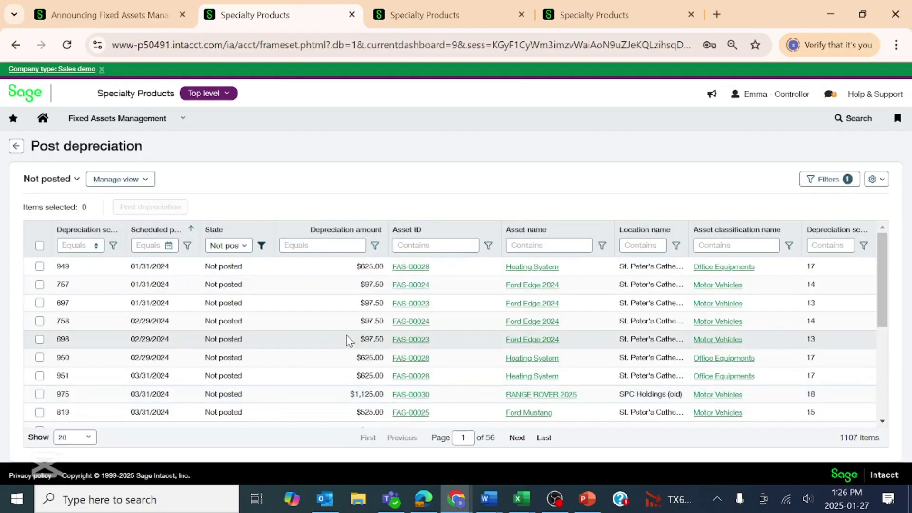
click(402, 245)
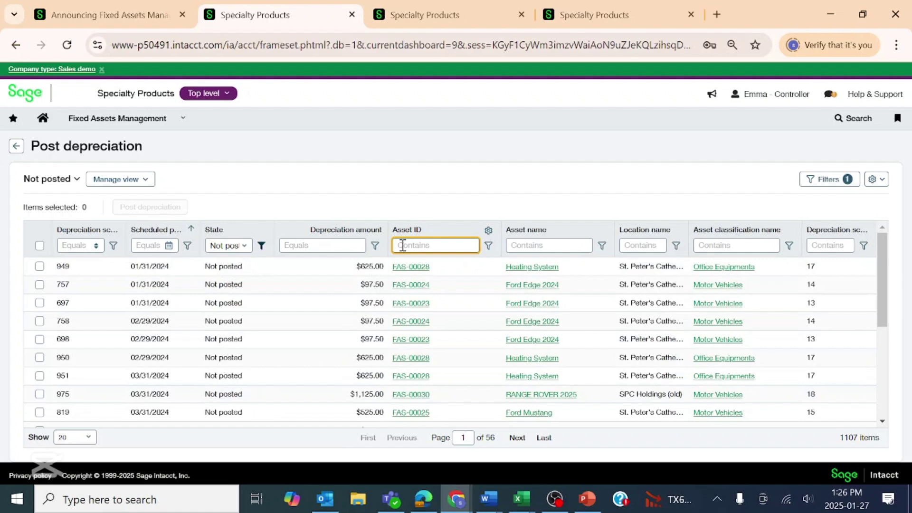
text(FAS-)
text( 00034)
key(Return)
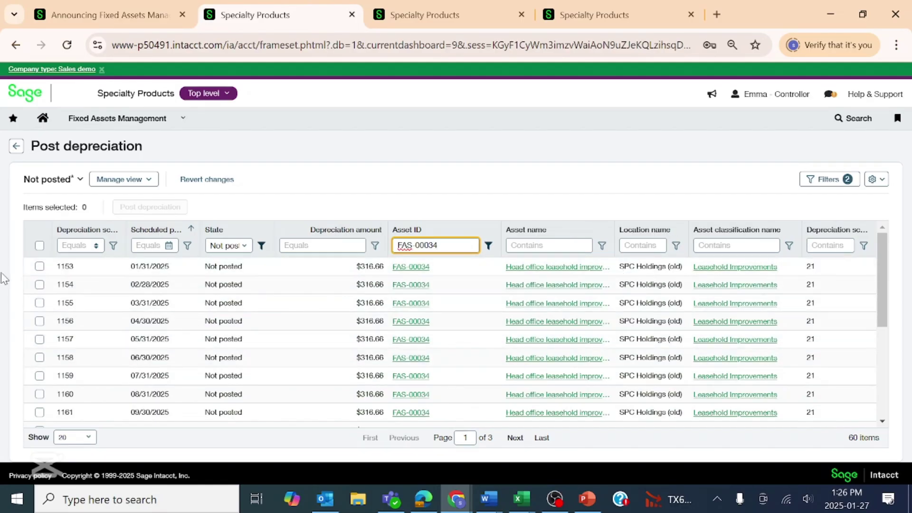
click(40, 266)
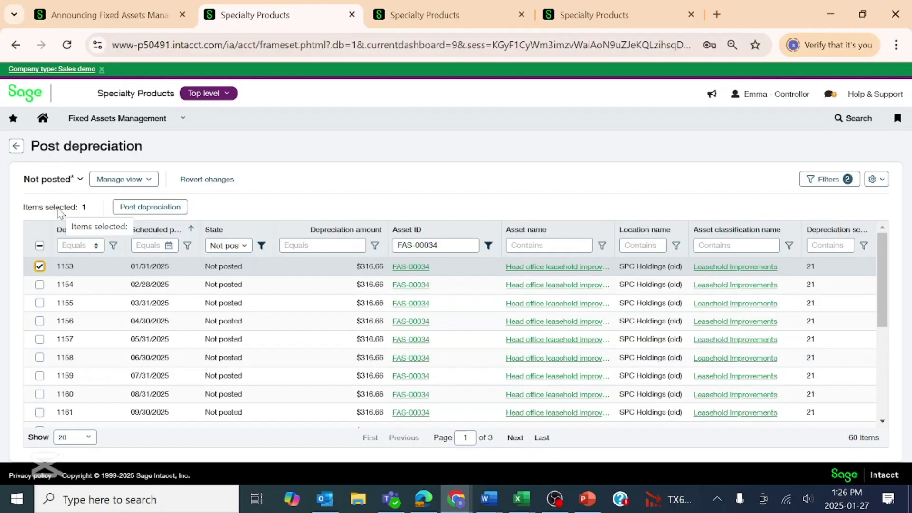
click(158, 209)
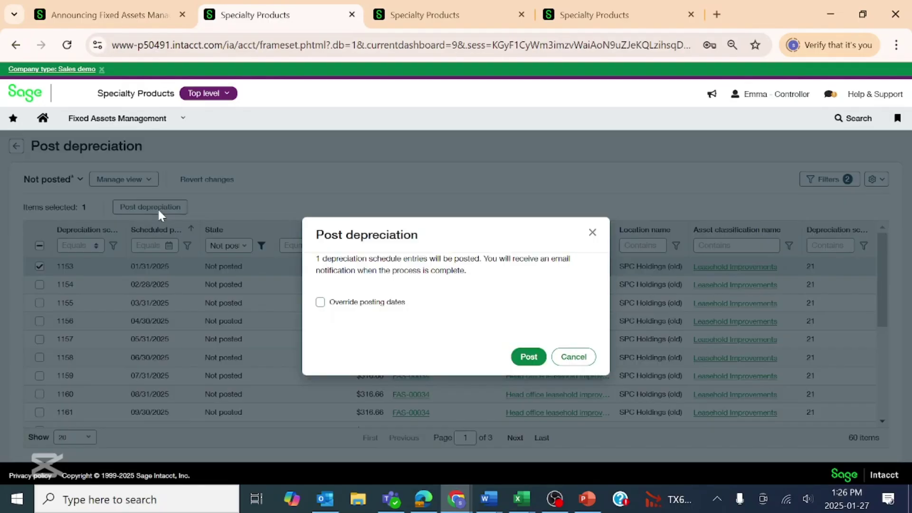
click(530, 357)
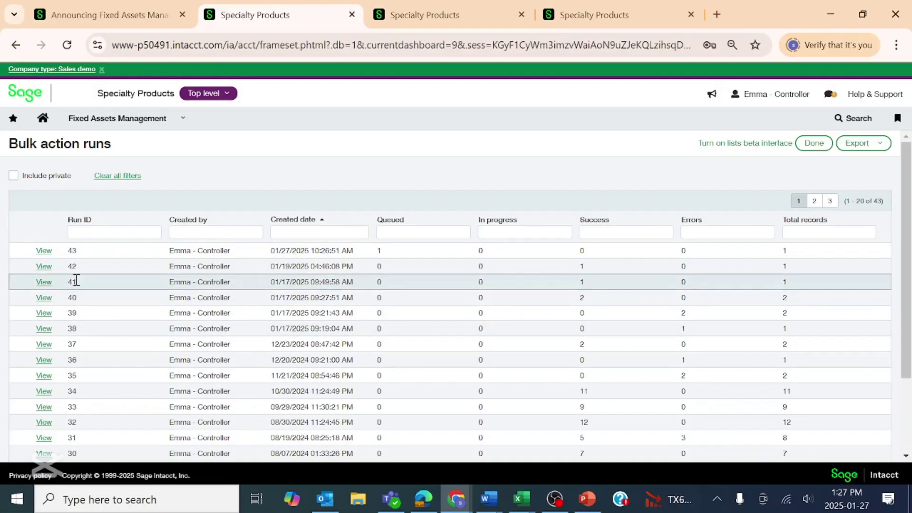
Go to Accounts Payable Bills and add a new bill dated 01/27/2025 in USD.
click(107, 232)
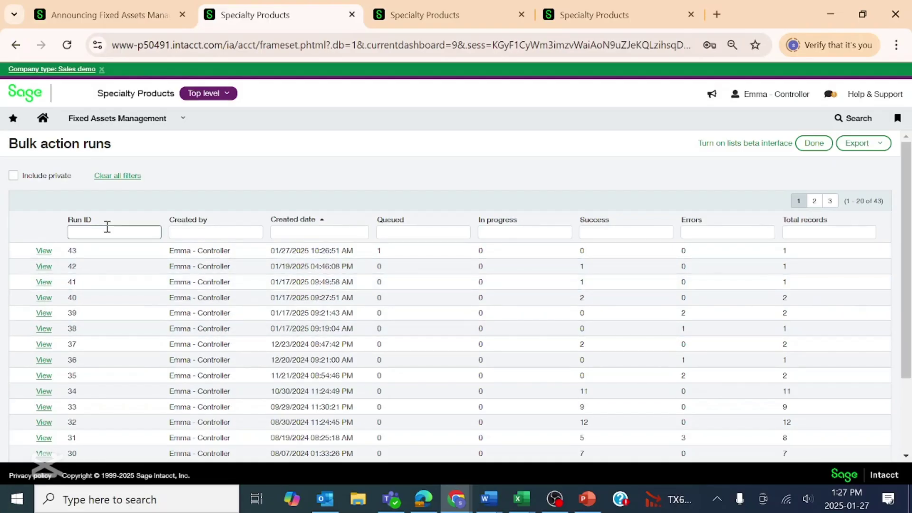
click(117, 119)
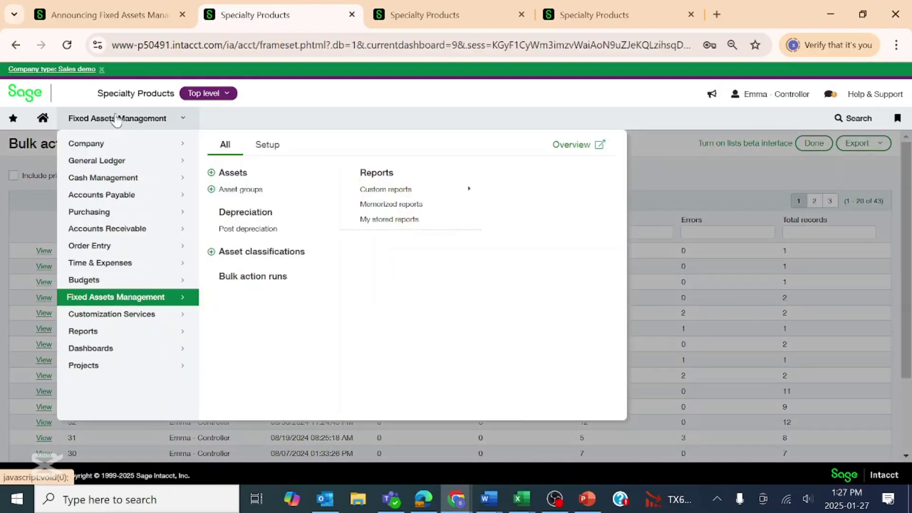
click(119, 201)
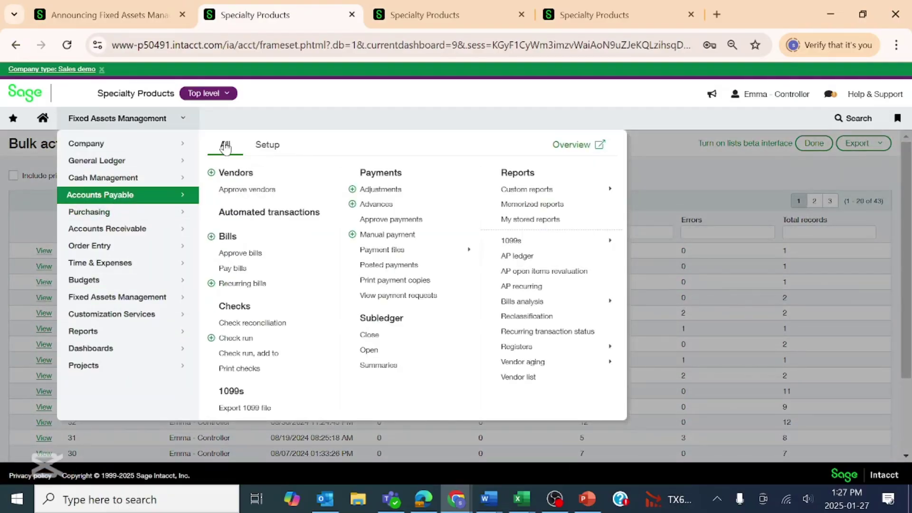
click(228, 237)
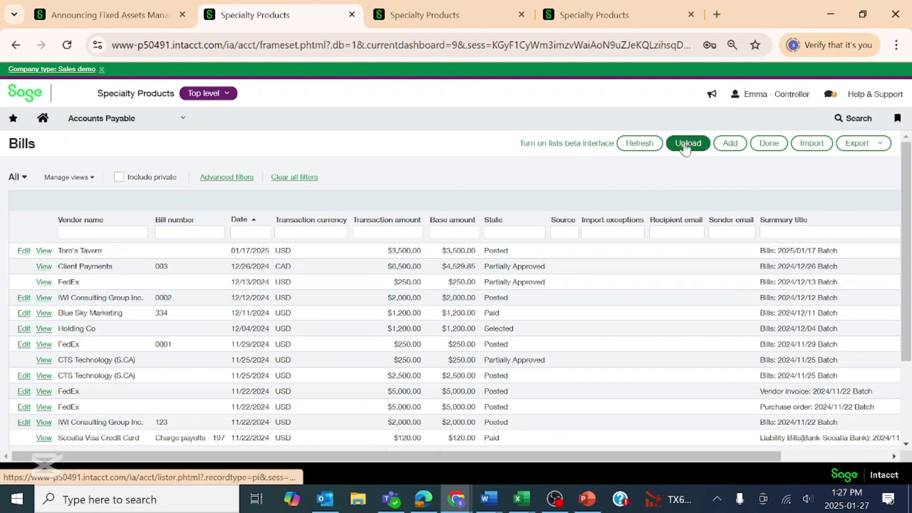
click(586, 232)
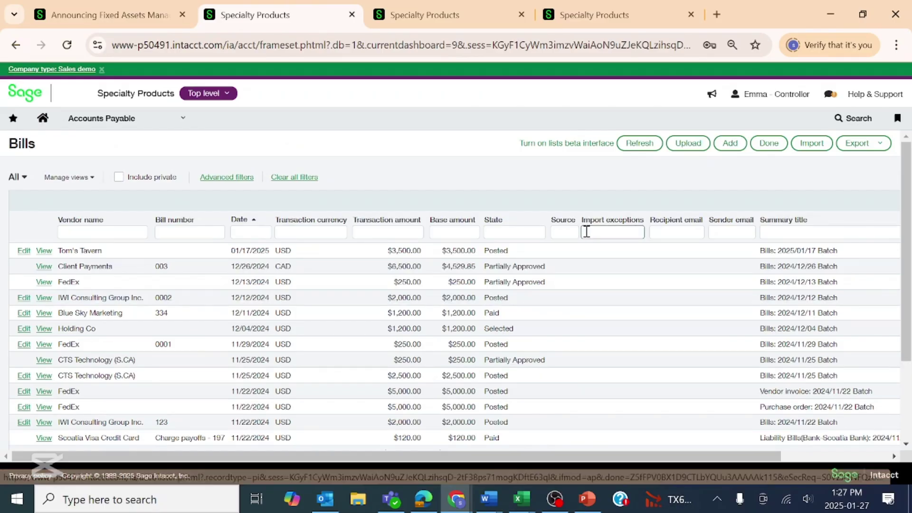
scroll(467, 240, down, 3)
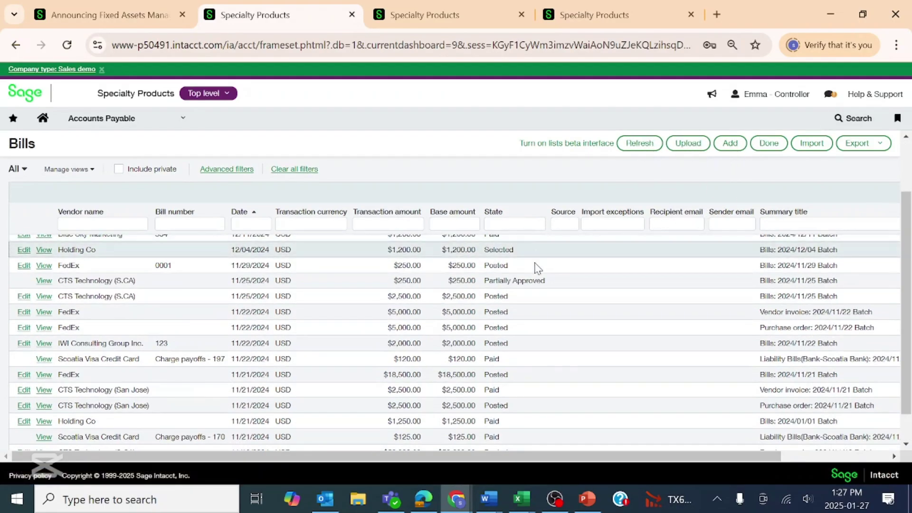
click(513, 224)
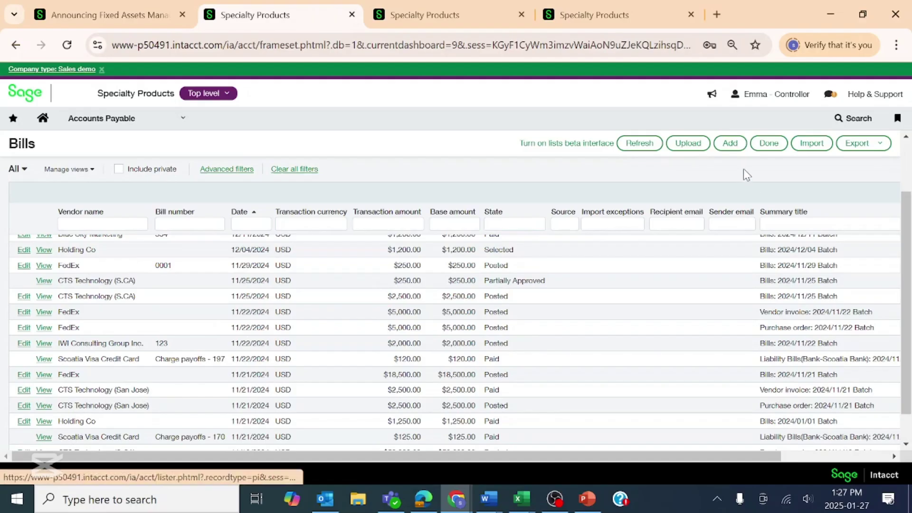
click(730, 143)
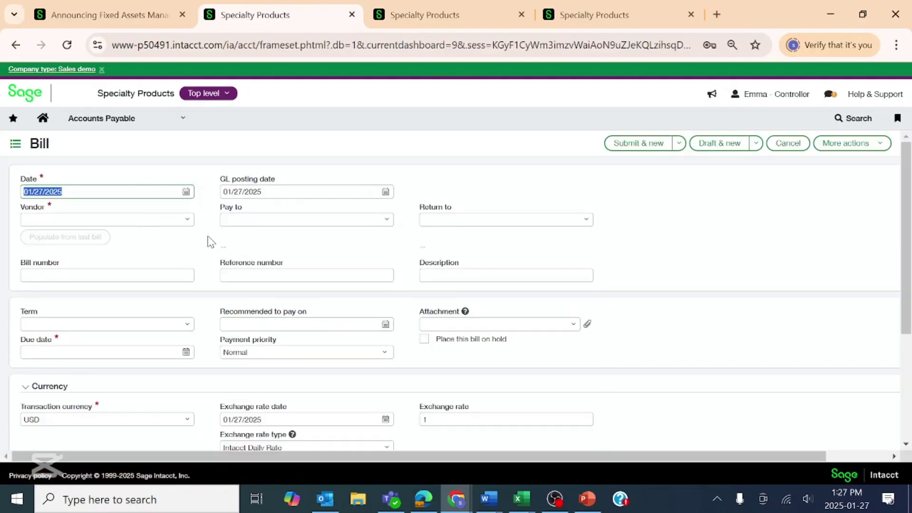
Set the bill's vendor to VEN-004--CTS Technology, giving 2/10 Net30 terms.
click(187, 220)
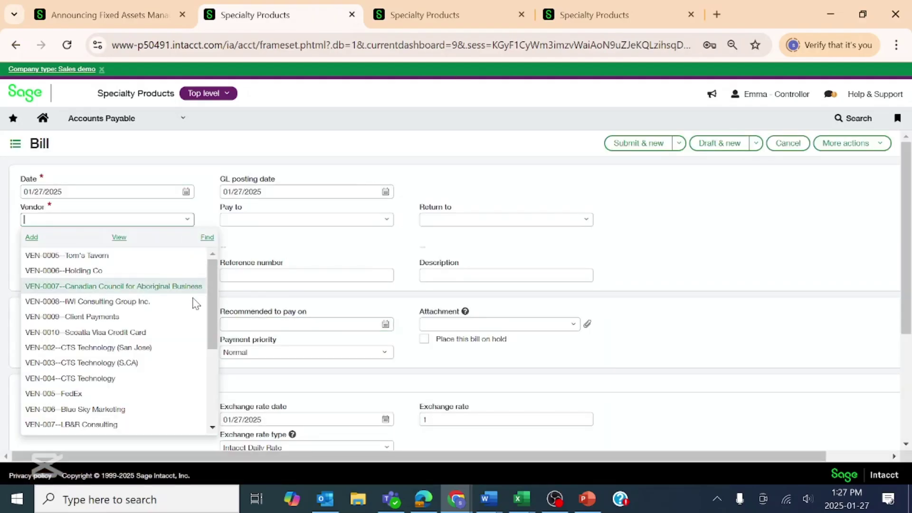
click(85, 378)
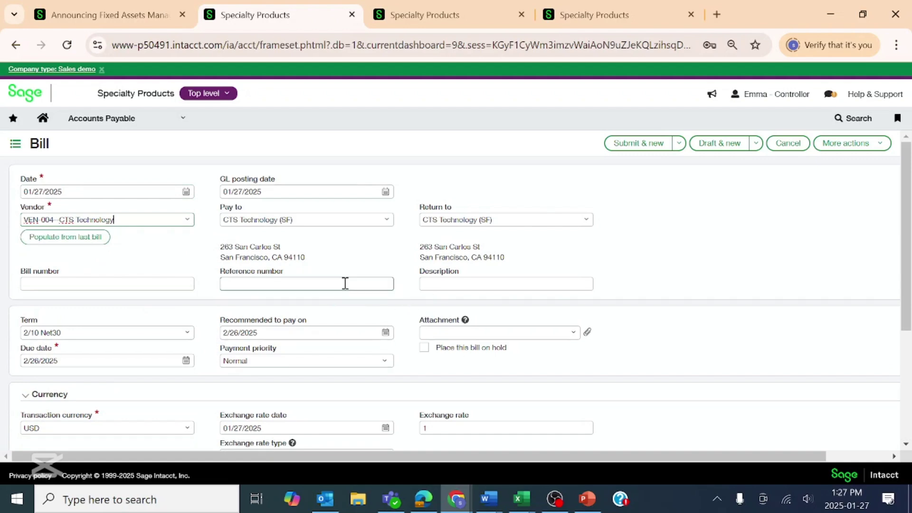
scroll(346, 284, down, 3)
scroll(287, 297, up, 2)
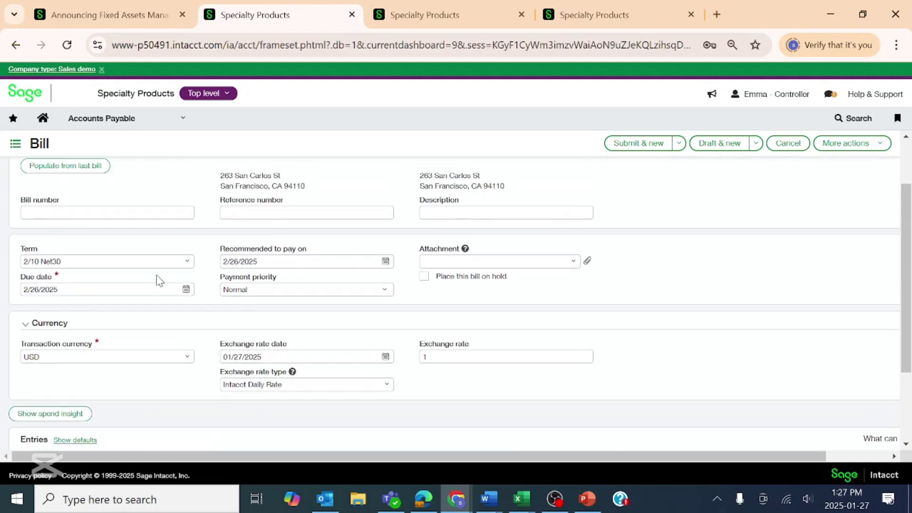
scroll(292, 251, up, 2)
click(116, 285)
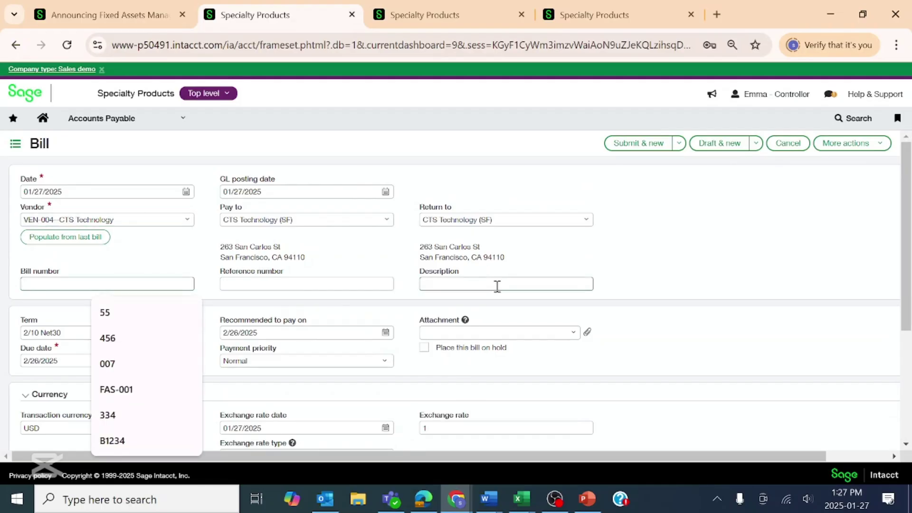
scroll(338, 279, down, 4)
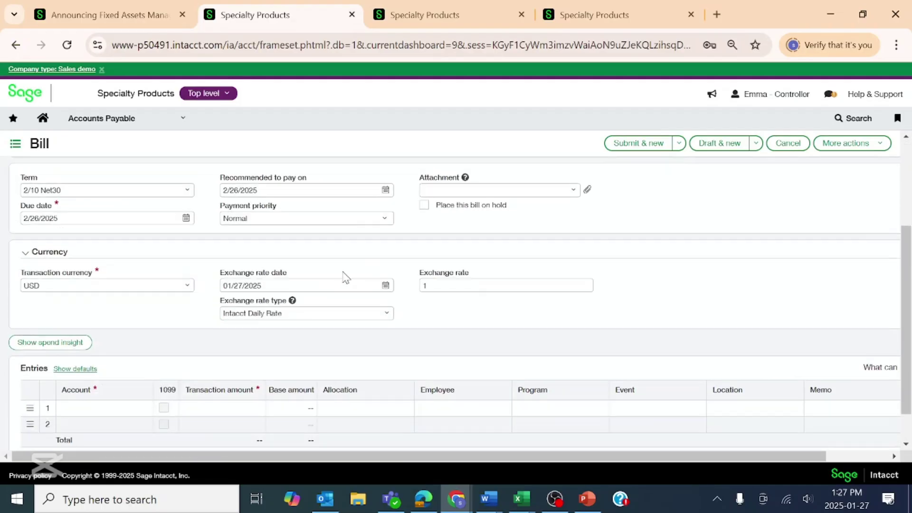
Attach the see--Quote Anaysis document to the bill.
click(573, 191)
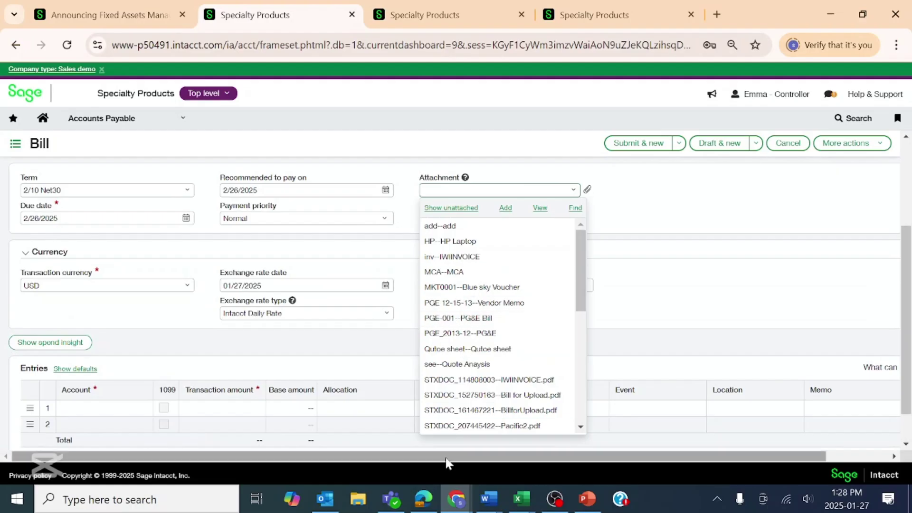
click(452, 364)
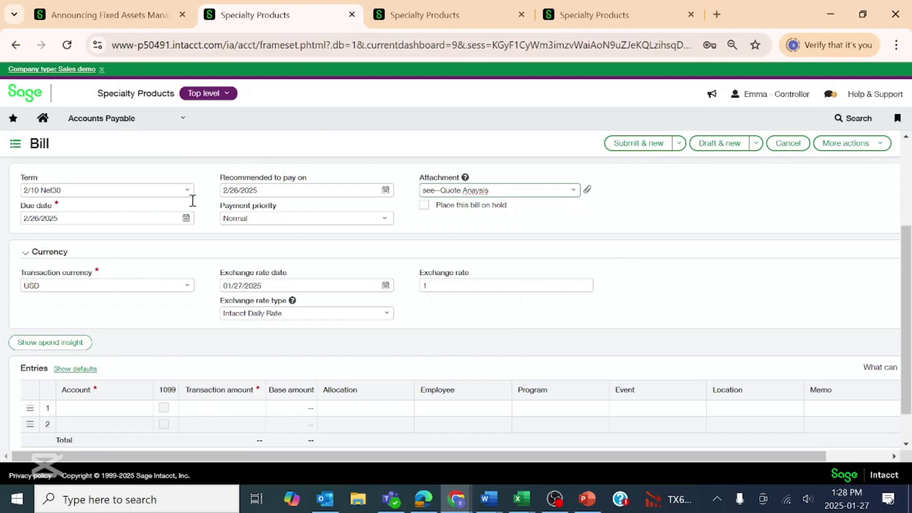
scroll(233, 335, down, 1)
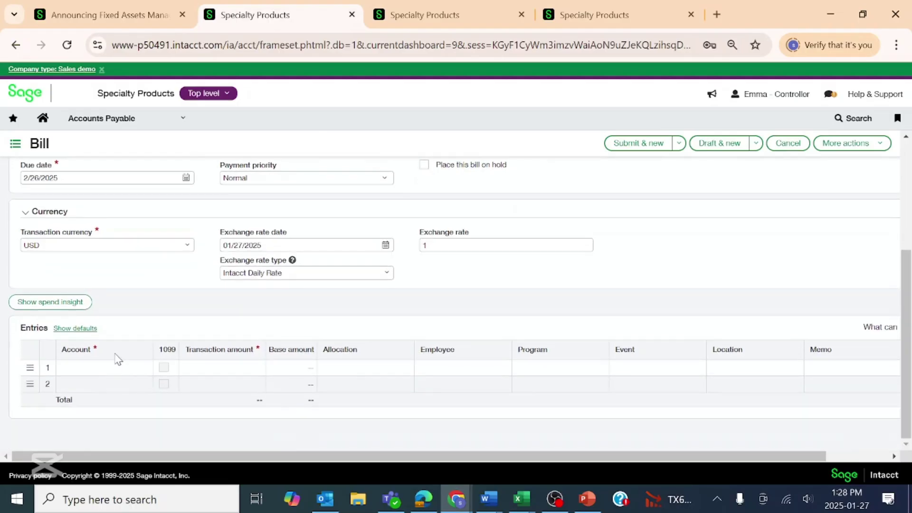
Charge entry line 1 to account 1730 Computer Equipment Cost for 4,500.00.
click(98, 369)
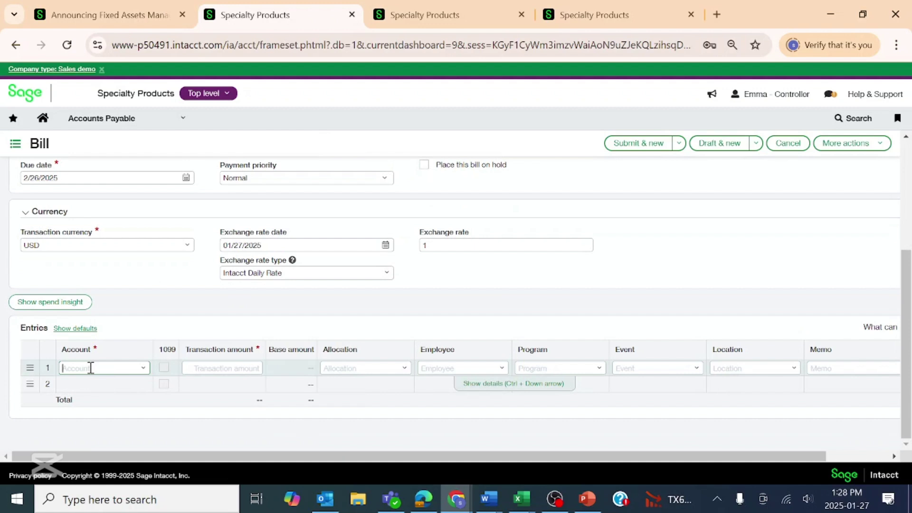
text(17)
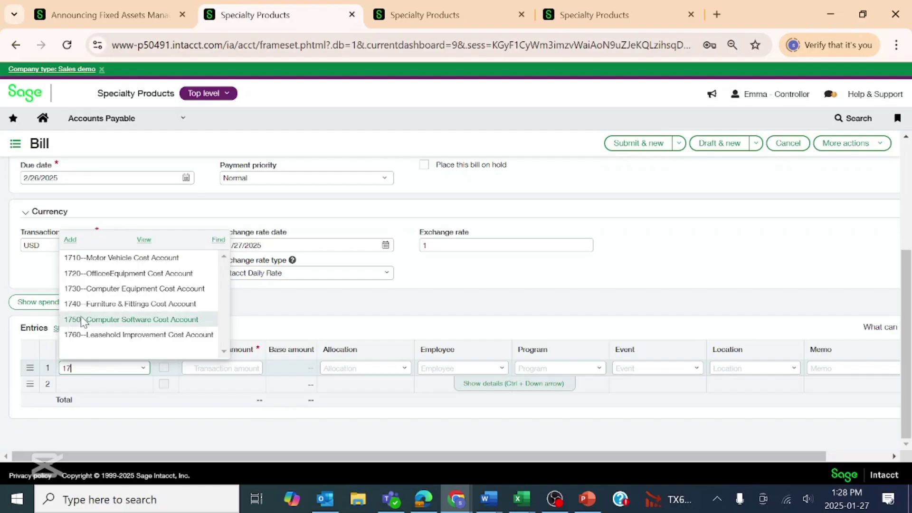
click(125, 288)
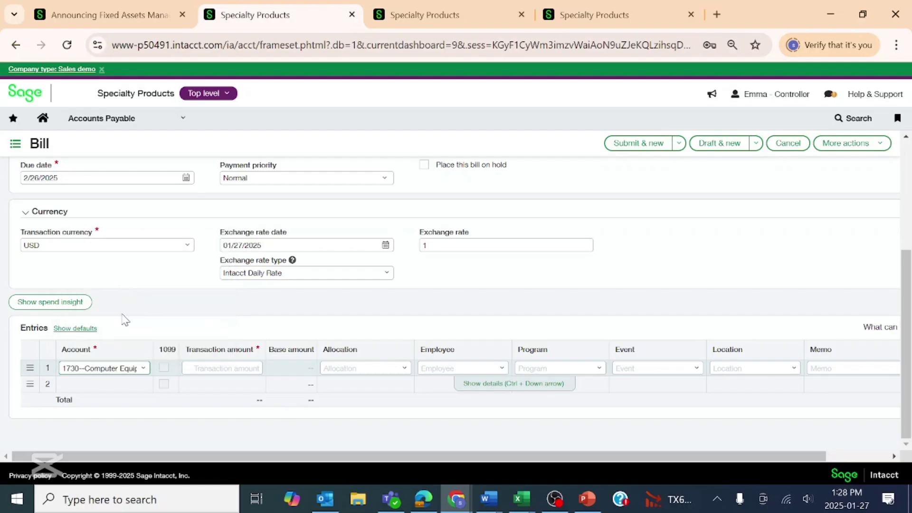
click(223, 367)
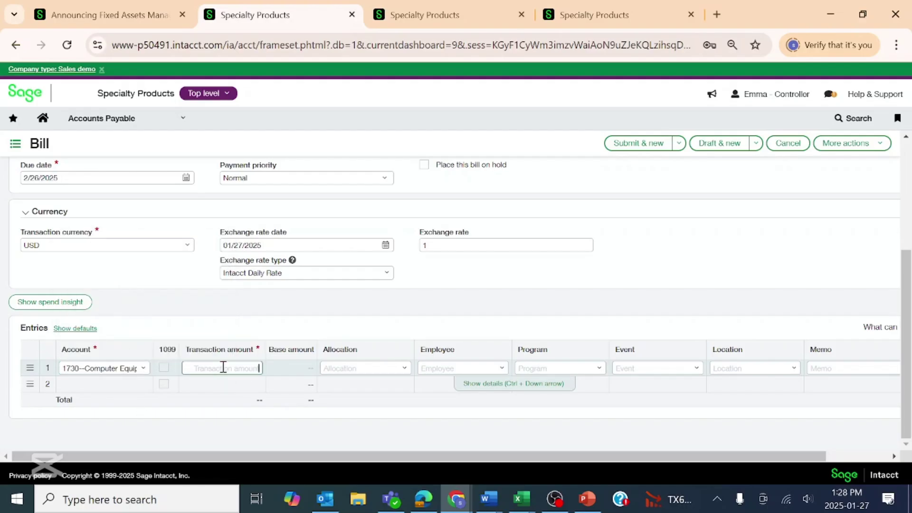
text(4500)
key(Tab)
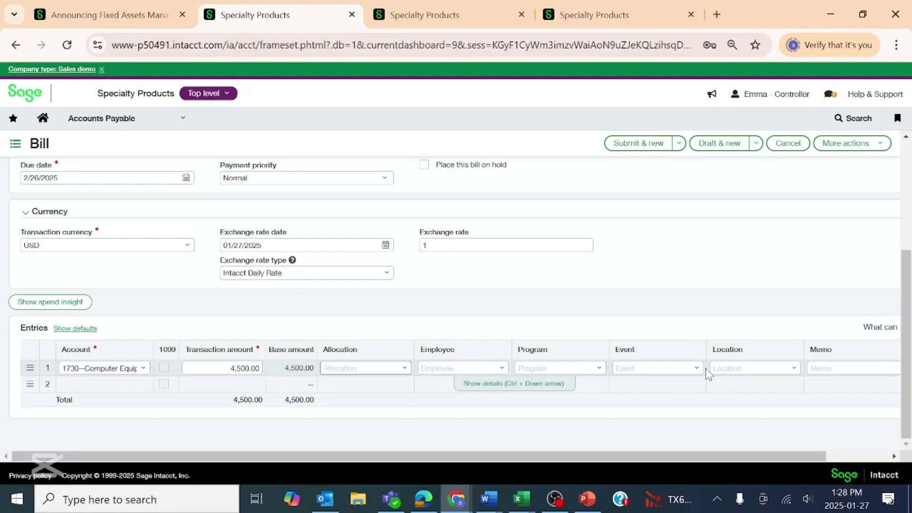
Set line 1's location to 01--SPC Holdings (old) and expand its details.
click(794, 370)
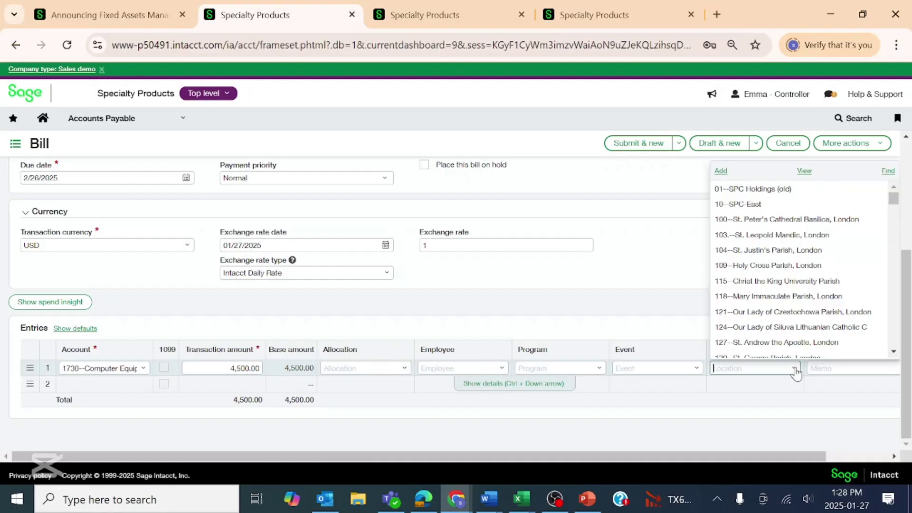
click(769, 190)
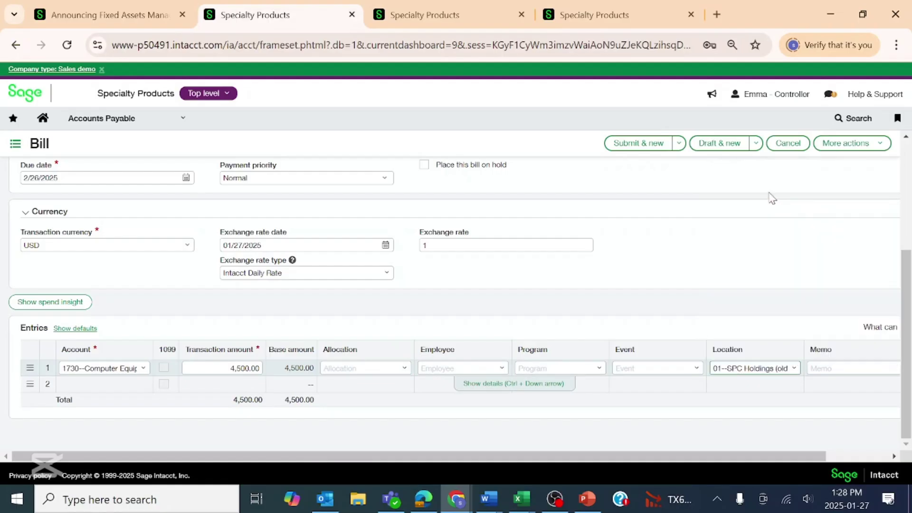
click(489, 383)
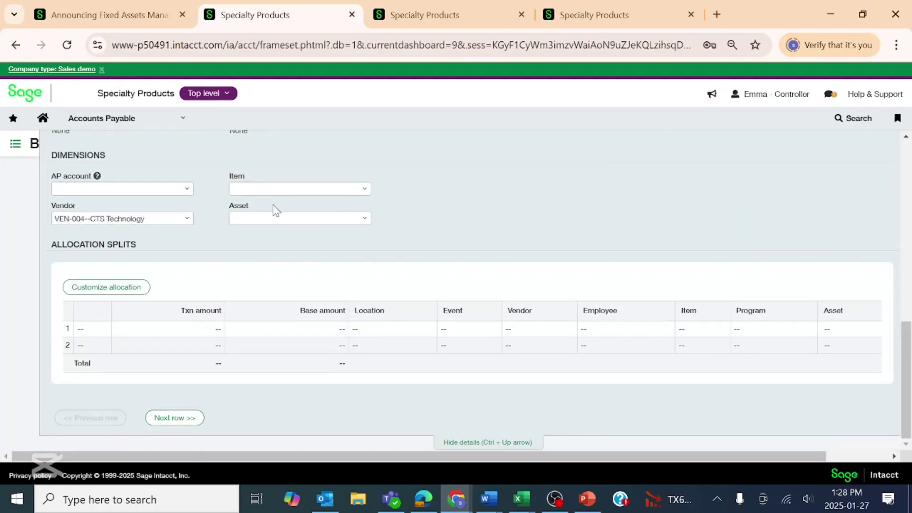
Name line 1's acquired asset 'New Mac Laptop for the CEO', leaving Asset blank, and collapse details.
scroll(295, 209, up, 3)
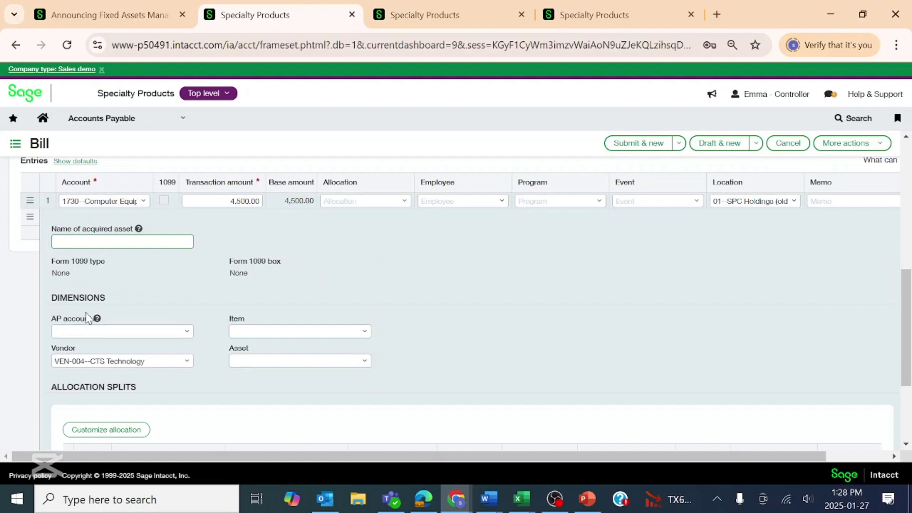
click(117, 238)
click(365, 362)
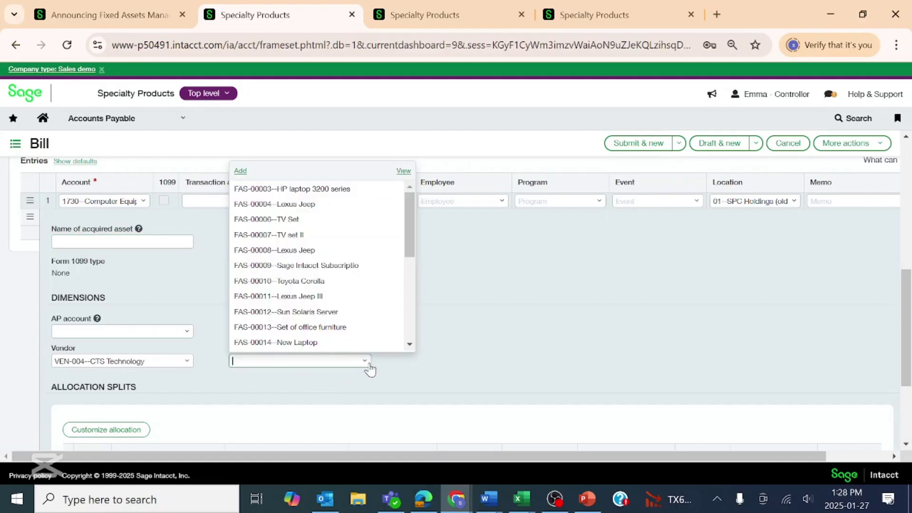
click(365, 361)
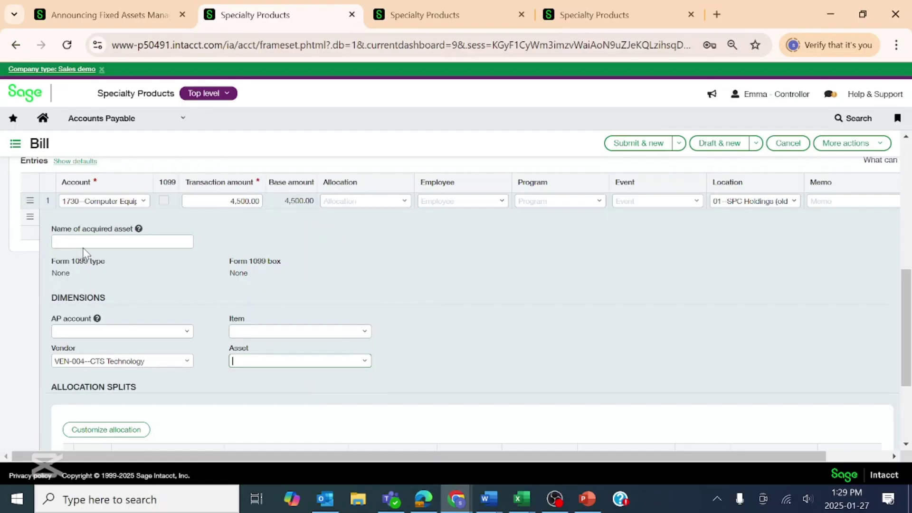
click(58, 243)
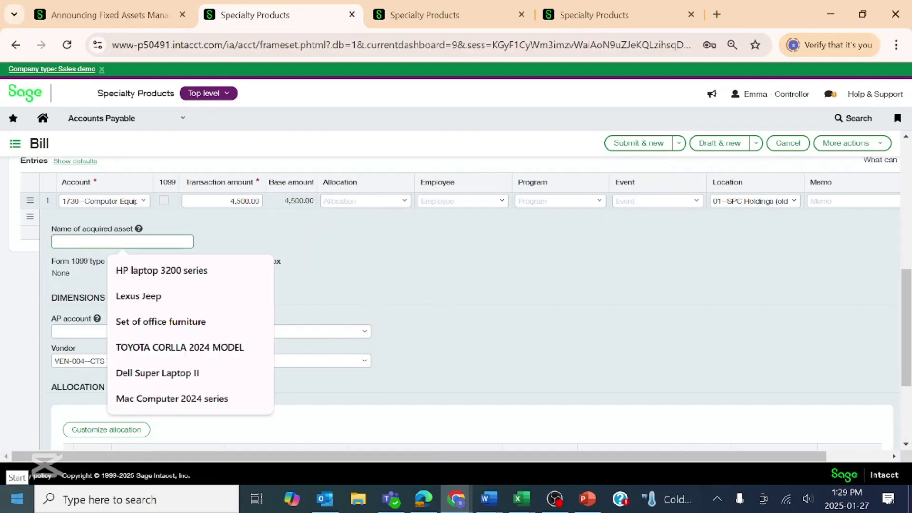
text(he CEO)
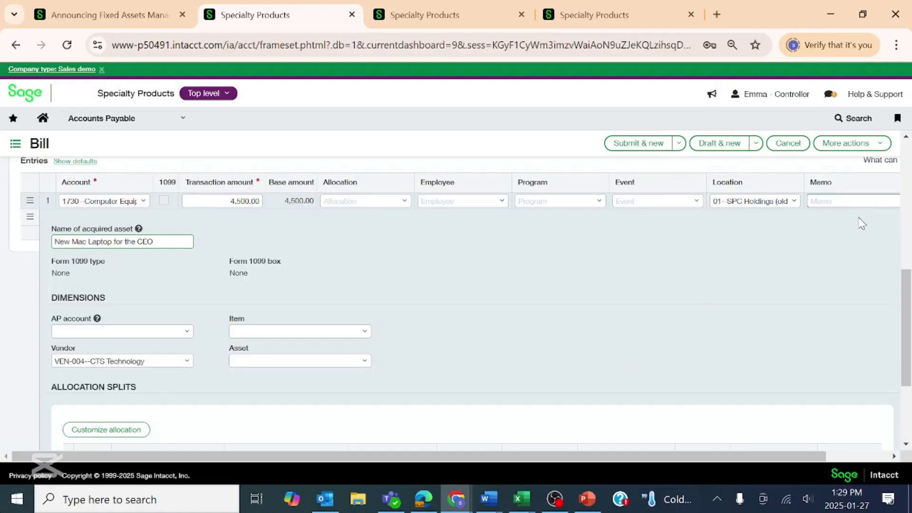
mouse_move(909, 302)
mouse_down()
mouse_move(910, 347)
mouse_move(909, 268)
mouse_move(910, 347)
mouse_move(910, 319)
mouse_up()
scroll(759, 412, down, 2)
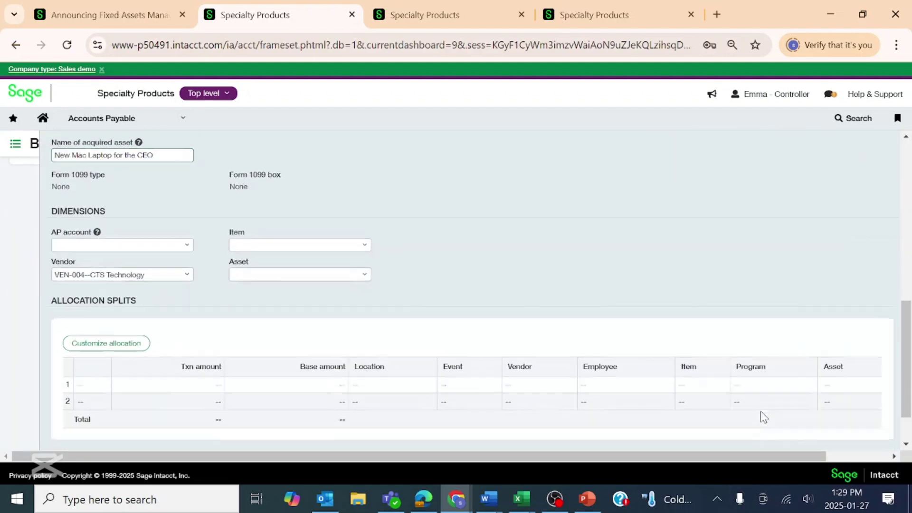
scroll(760, 411, up, 3)
scroll(546, 433, down, 3)
click(524, 443)
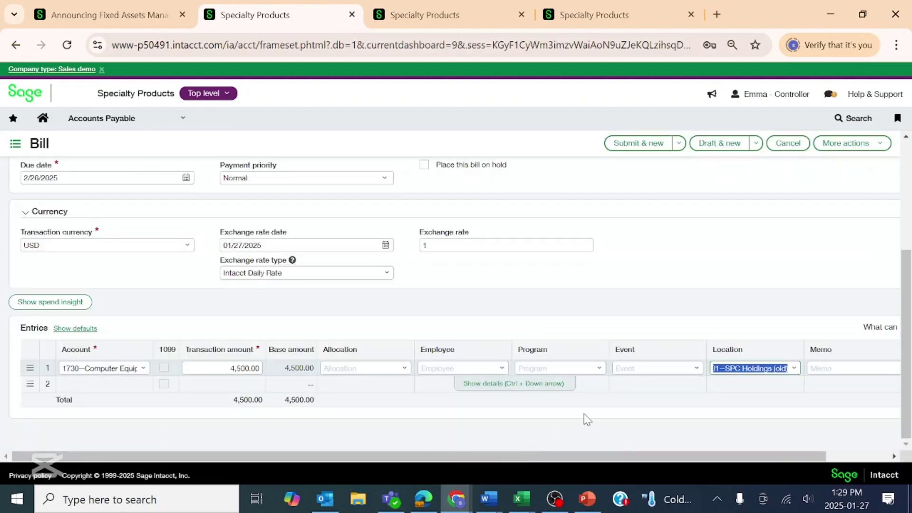
drag(909, 286, 907, 166)
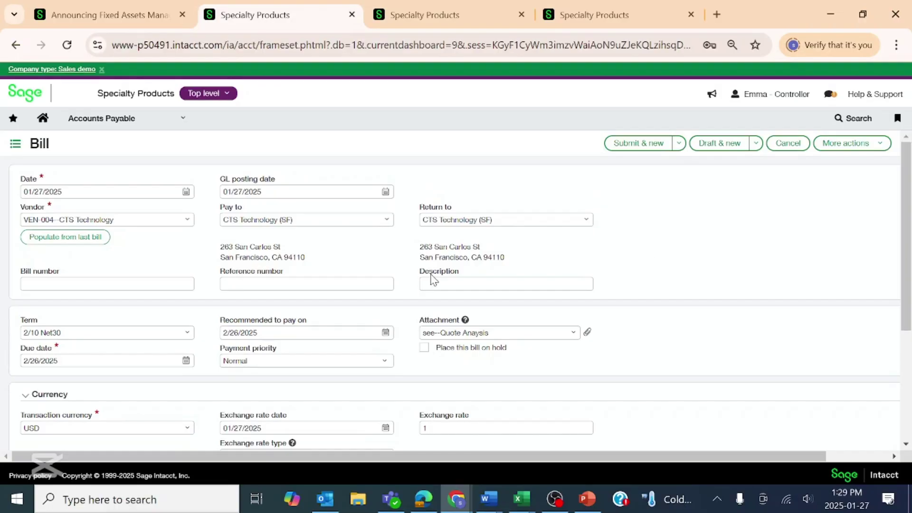
scroll(433, 279, down, 4)
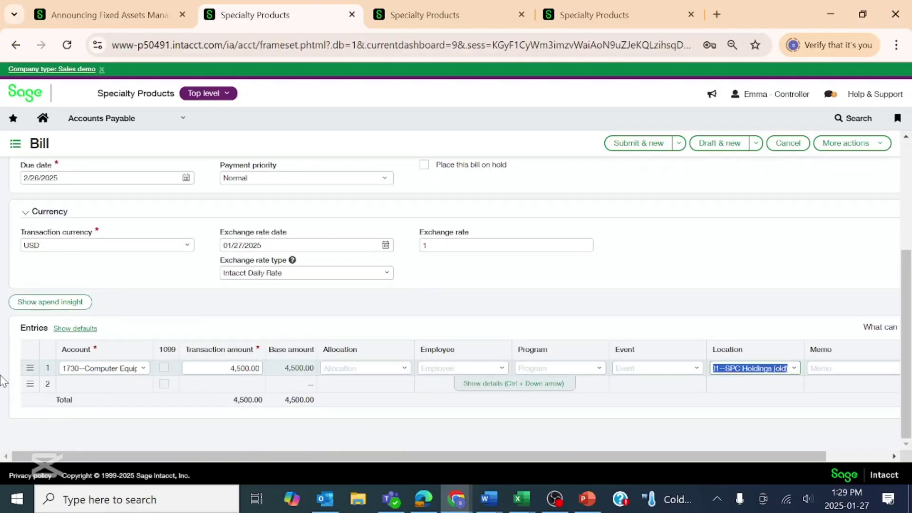
Tag line 1 with event CV03--Worldwide Trek.
click(49, 304)
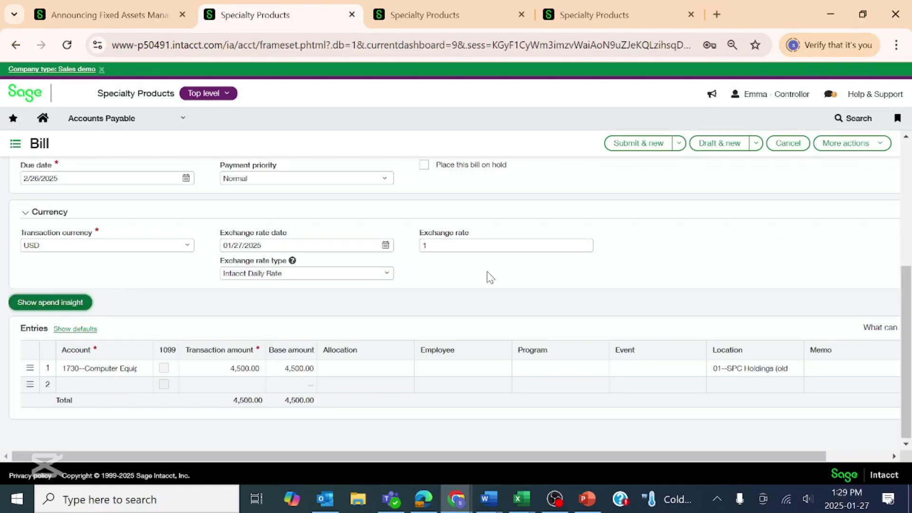
click(74, 304)
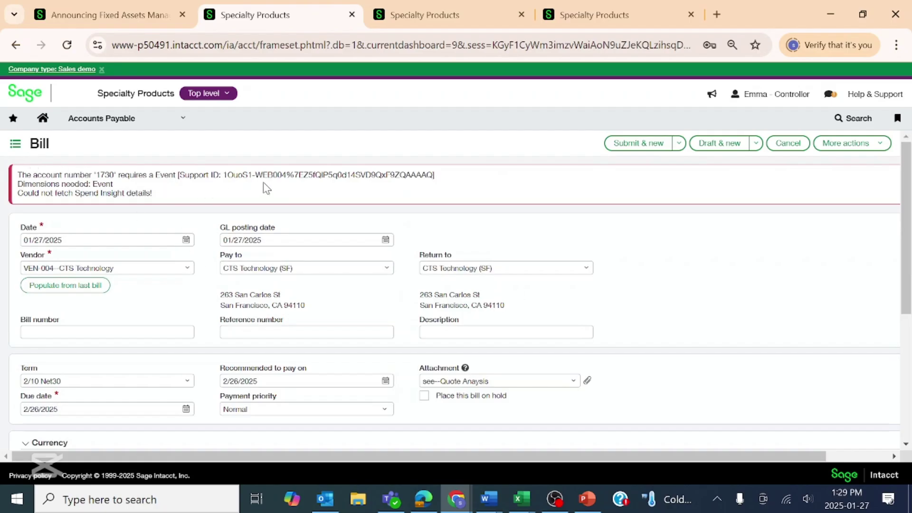
scroll(310, 195, down, 5)
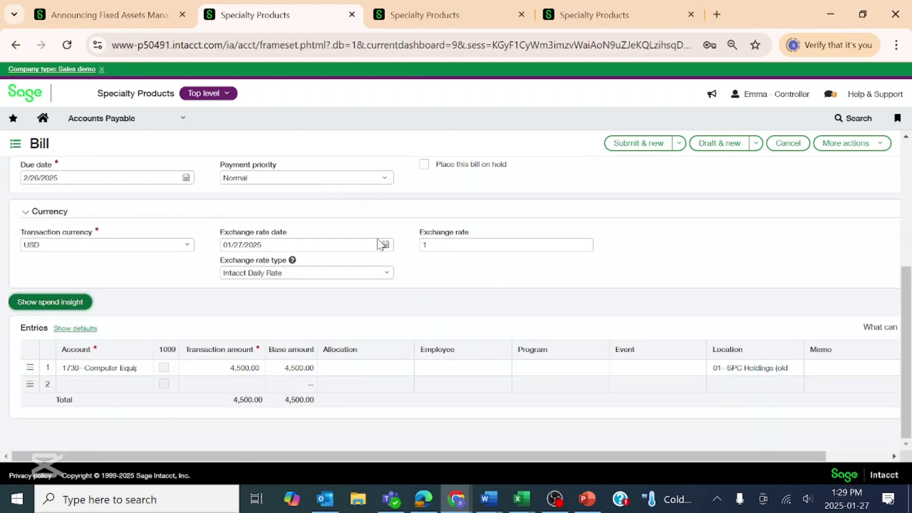
click(671, 381)
click(678, 369)
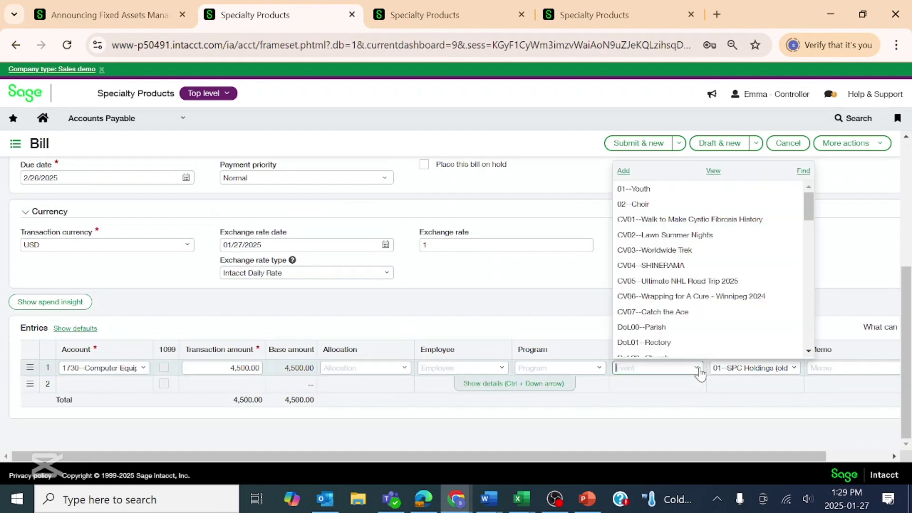
click(668, 249)
scroll(561, 255, up, 5)
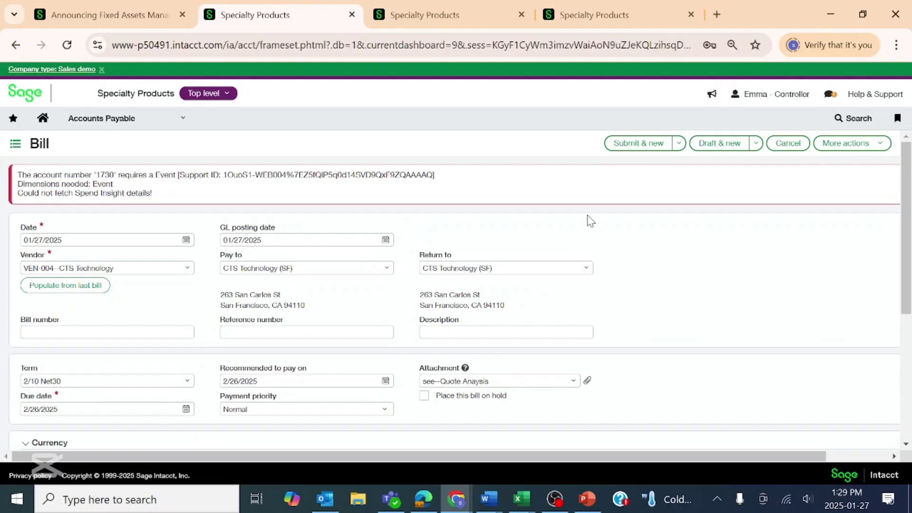
scroll(173, 344, down, 5)
Review the line's budget spend insight, then submit the bill with Submit & new.
click(34, 302)
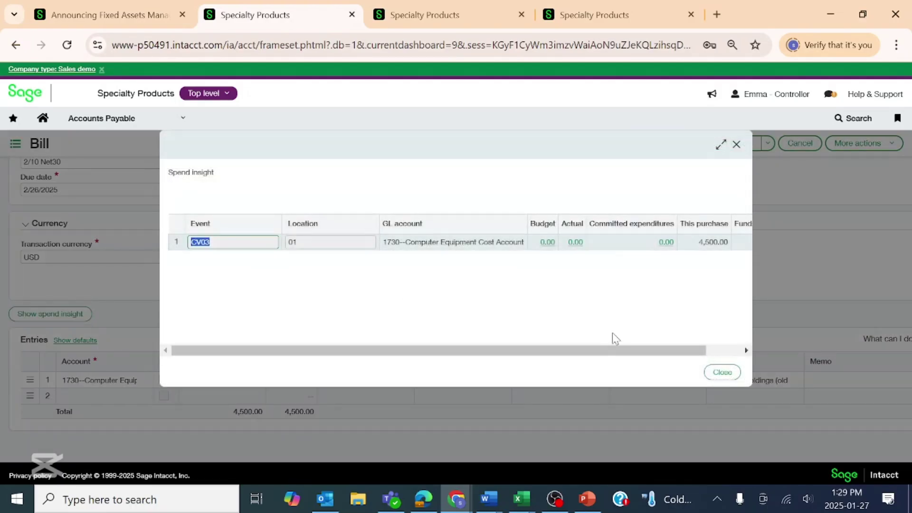
scroll(576, 350, right, 2)
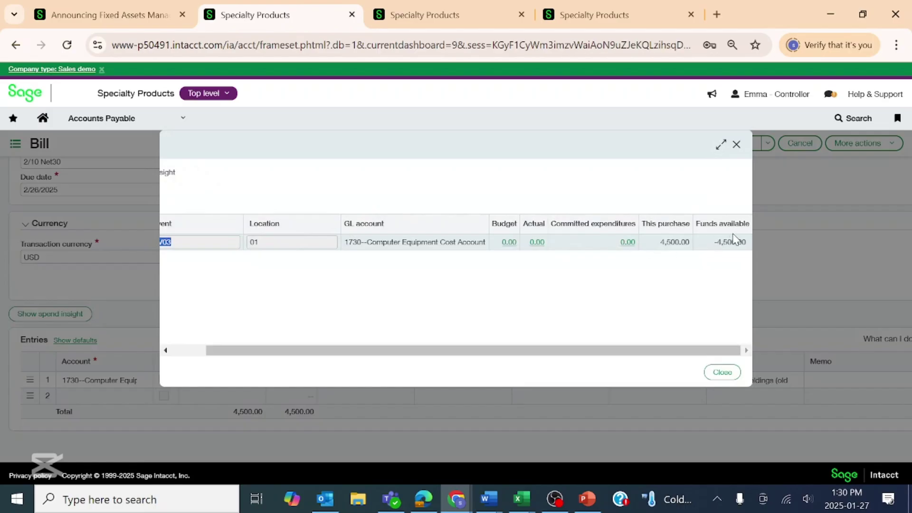
click(722, 372)
scroll(623, 273, up, 4)
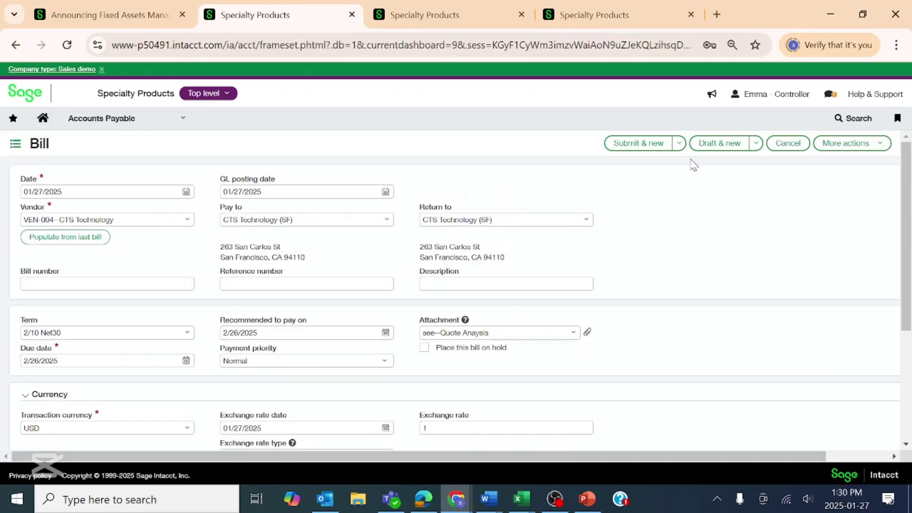
click(621, 144)
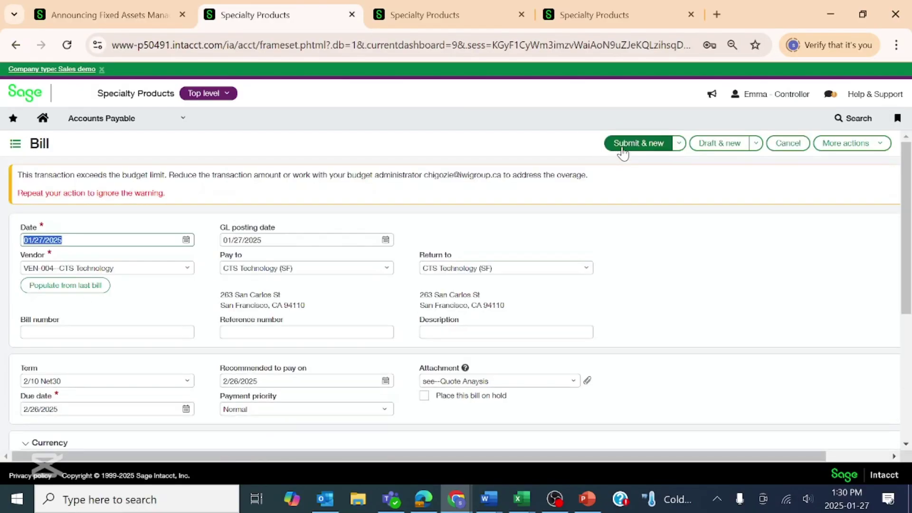
Save the bill despite the budget warning and return to the Bills list.
click(623, 151)
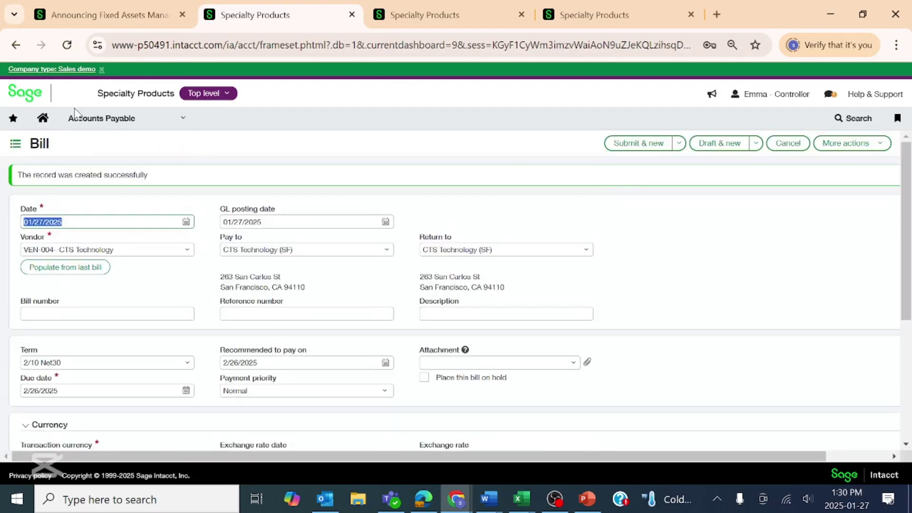
click(89, 126)
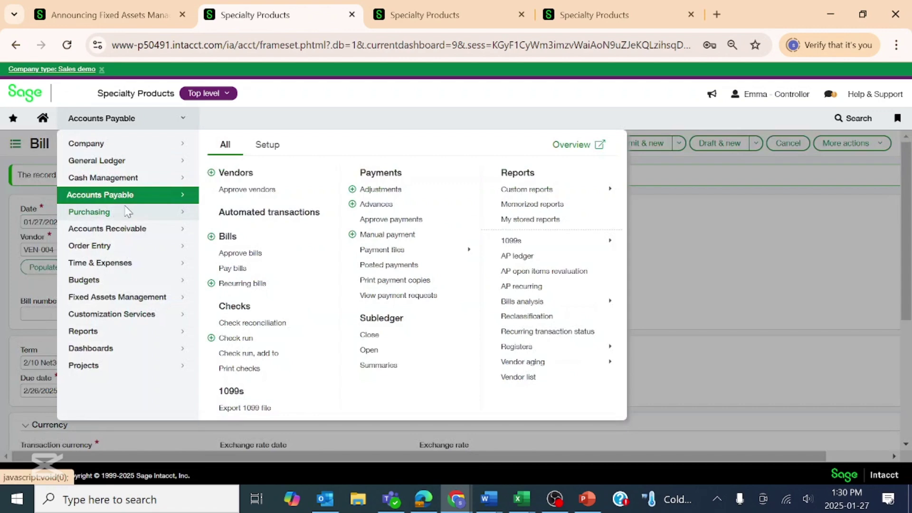
click(252, 239)
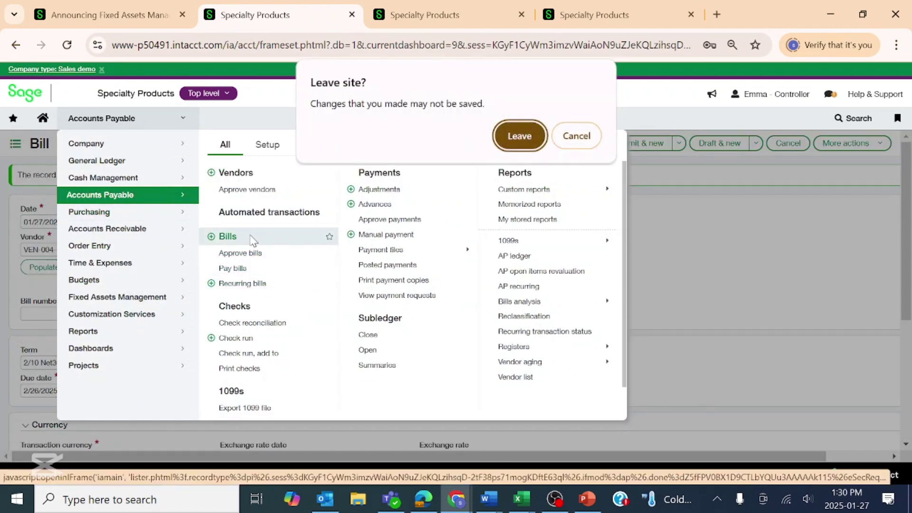
click(576, 137)
click(119, 119)
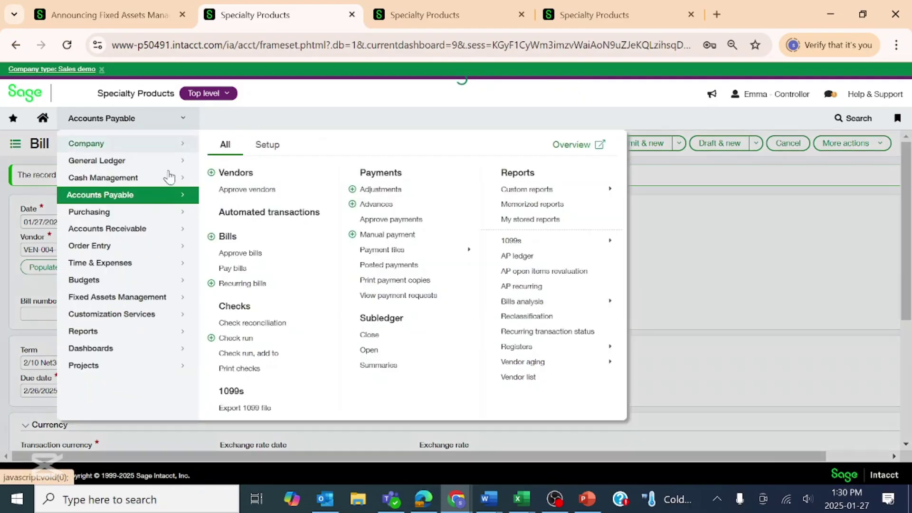
click(293, 237)
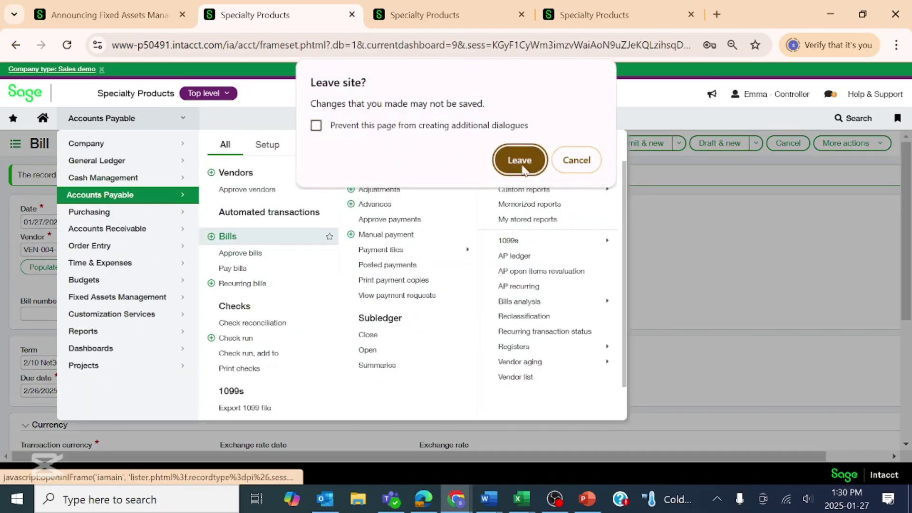
click(520, 161)
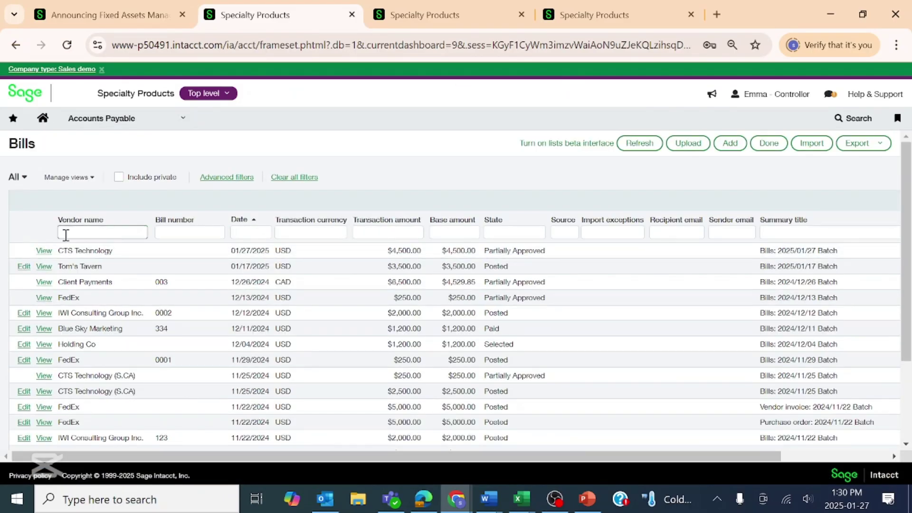
Check the CTS Technology bill's approval history, then move to the other user's Controller Dashboard.
click(46, 252)
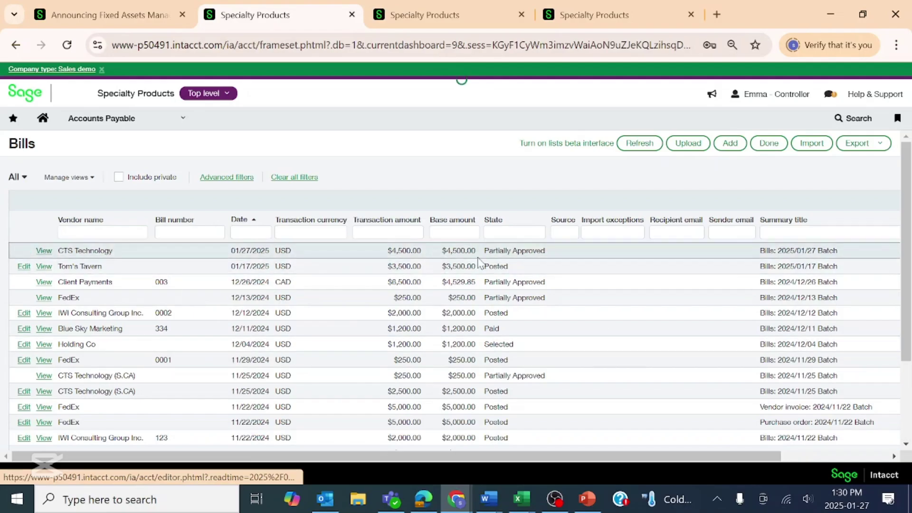
click(96, 175)
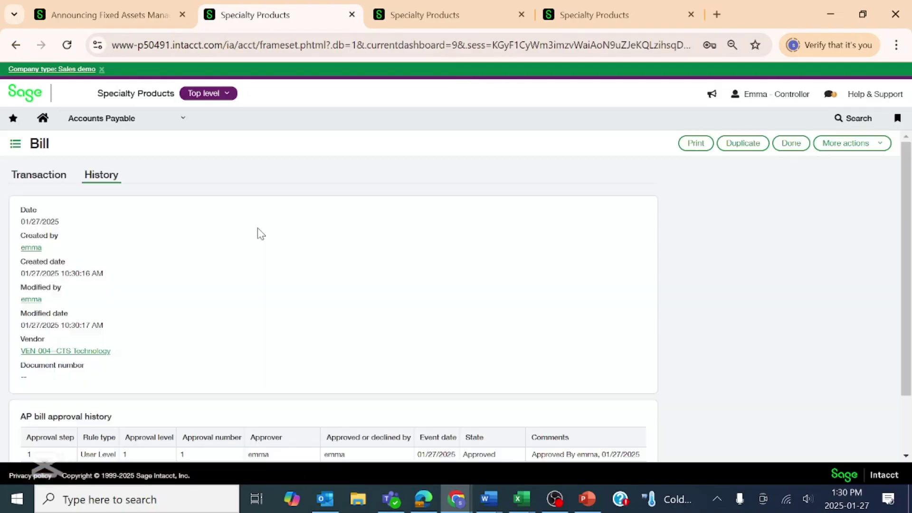
scroll(223, 395, down, 3)
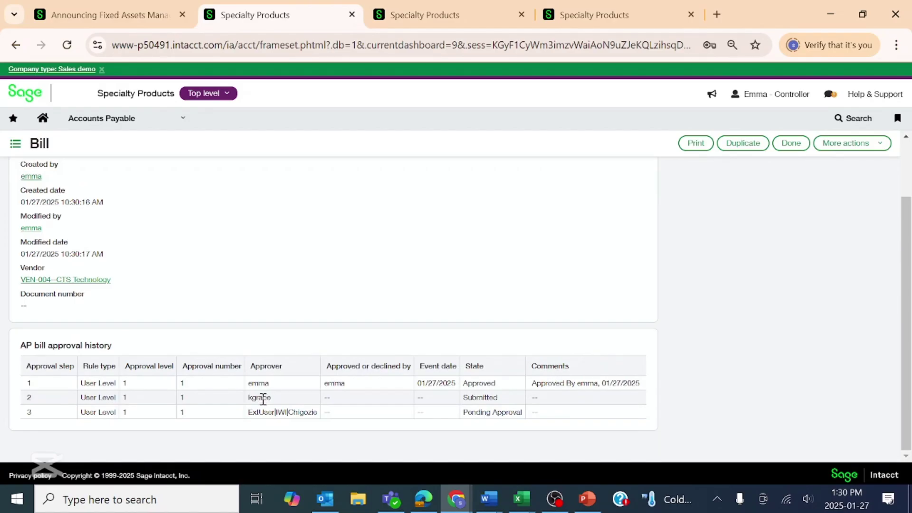
click(444, 15)
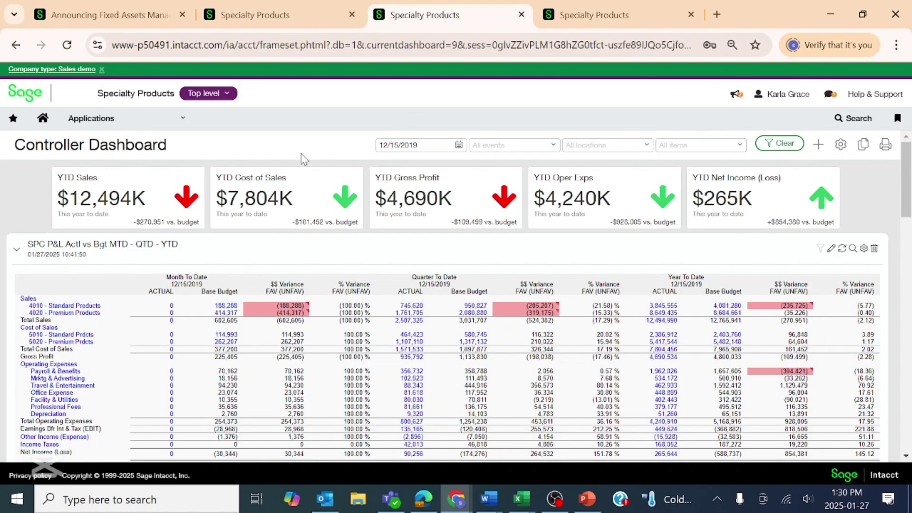
Open the CTS Technology bill from the bills awaiting approval and review it.
click(95, 124)
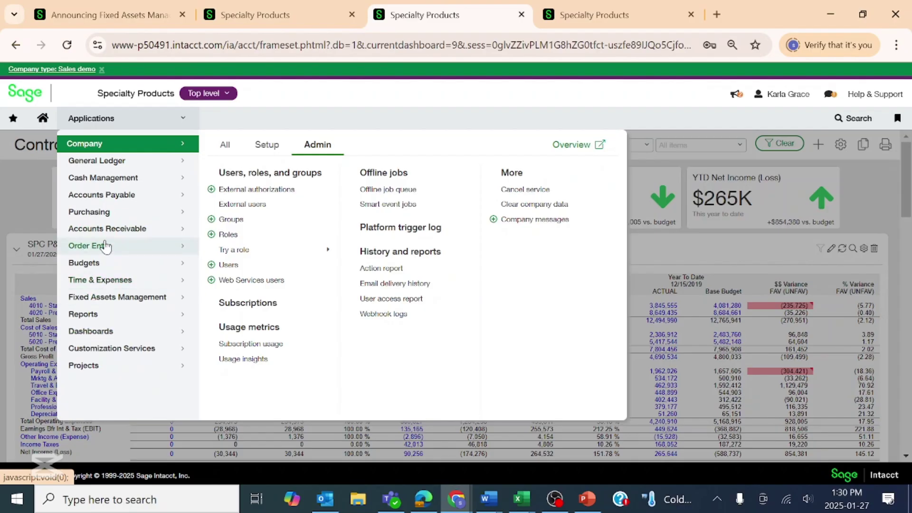
click(102, 197)
click(242, 256)
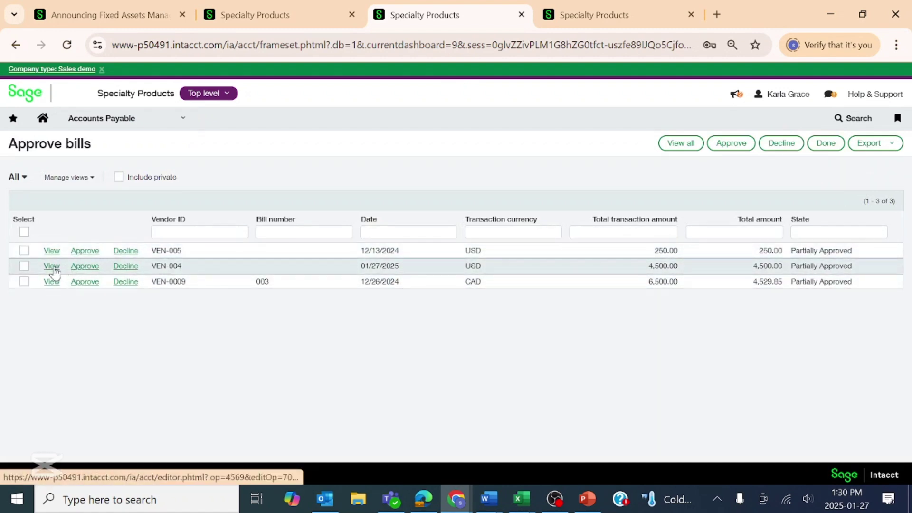
click(739, 143)
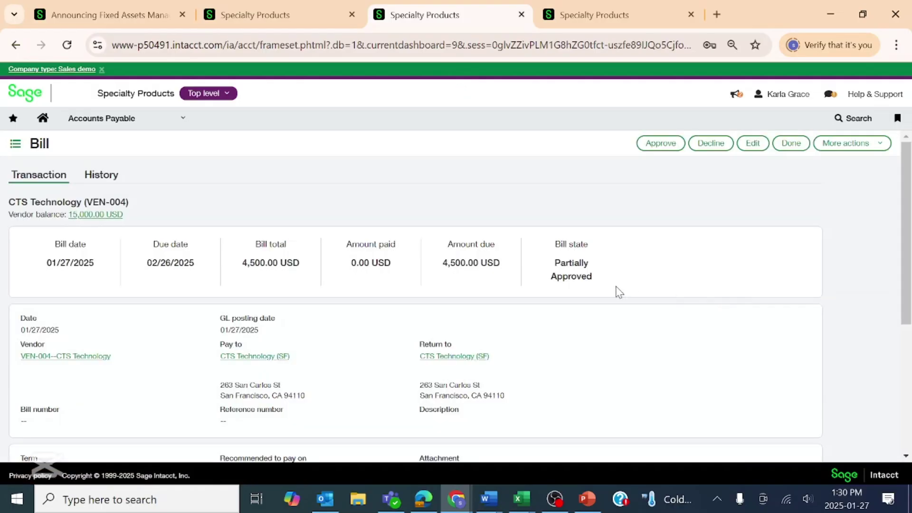
scroll(232, 260, down, 3)
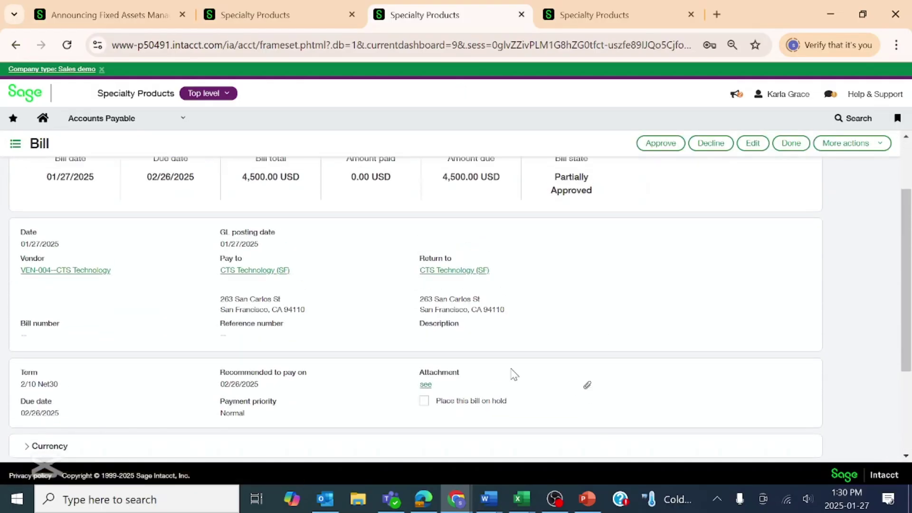
scroll(533, 361, up, 3)
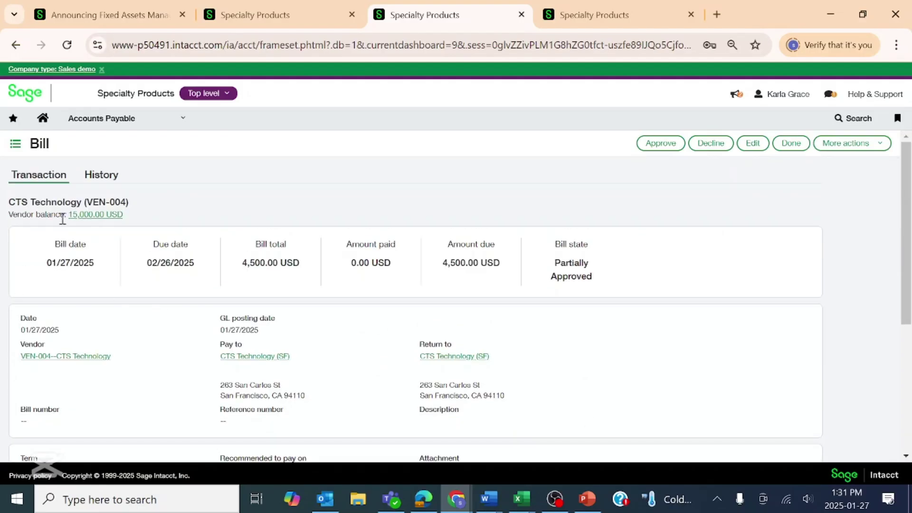
scroll(76, 223, down, 3)
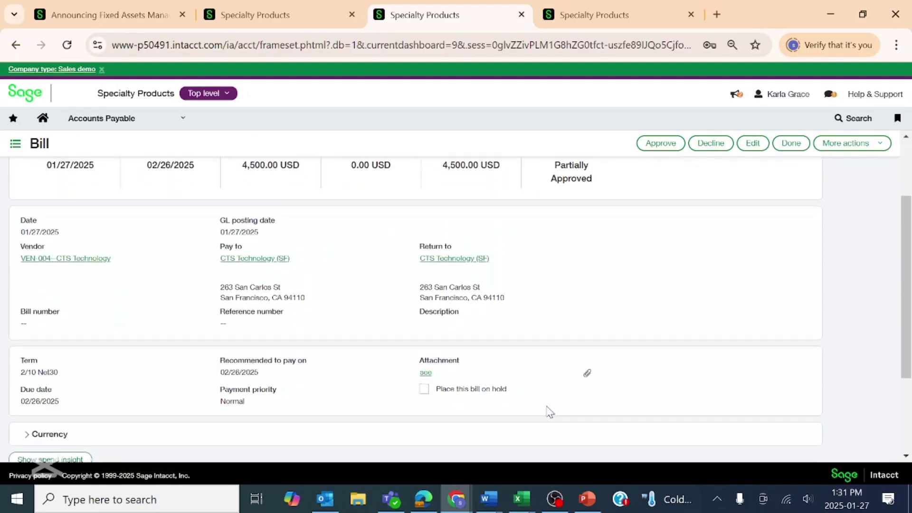
scroll(549, 412, up, 3)
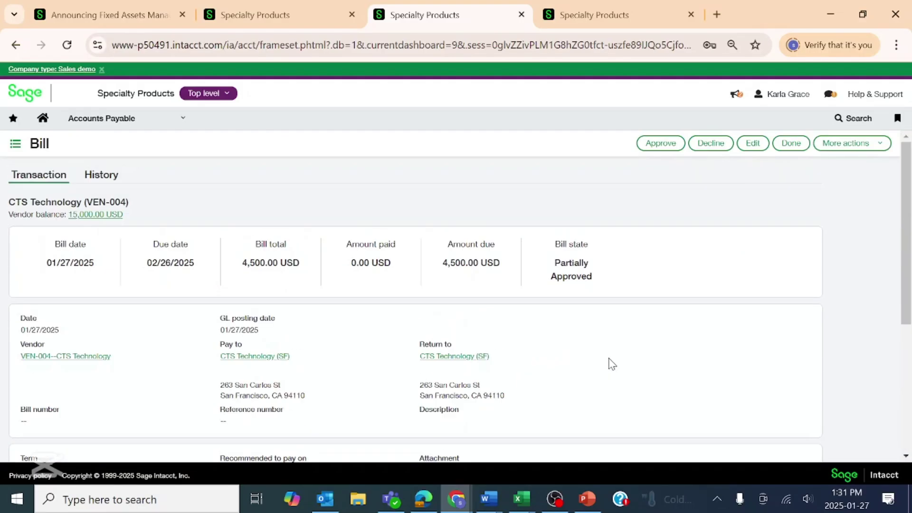
Approve the bill with the comment 'goahead'.
click(660, 144)
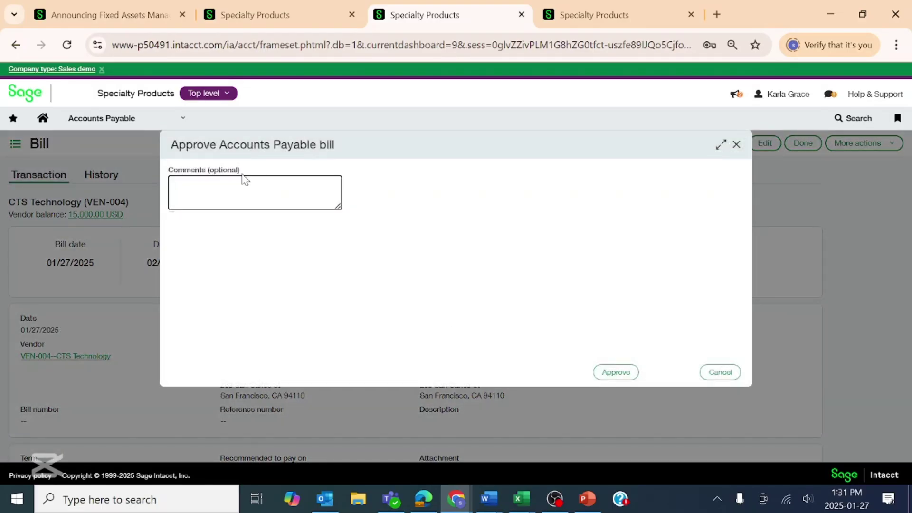
text(goahead)
click(610, 372)
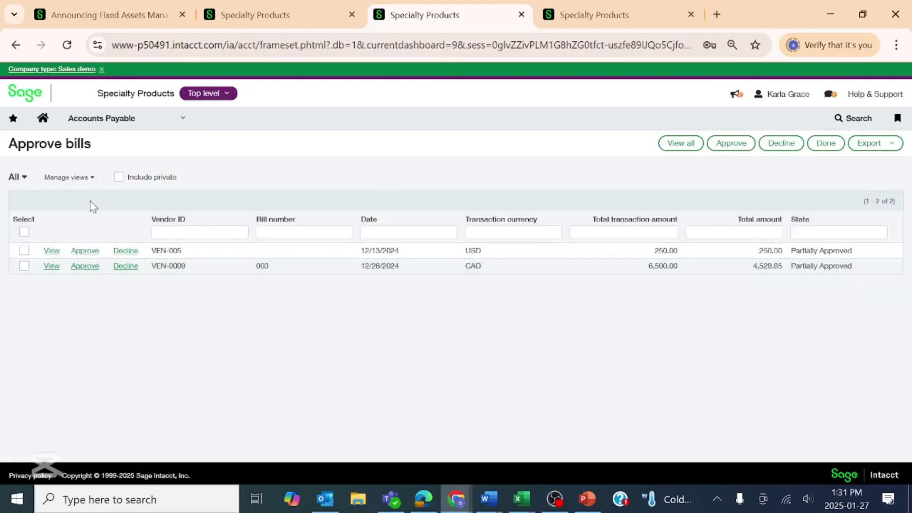
click(288, 17)
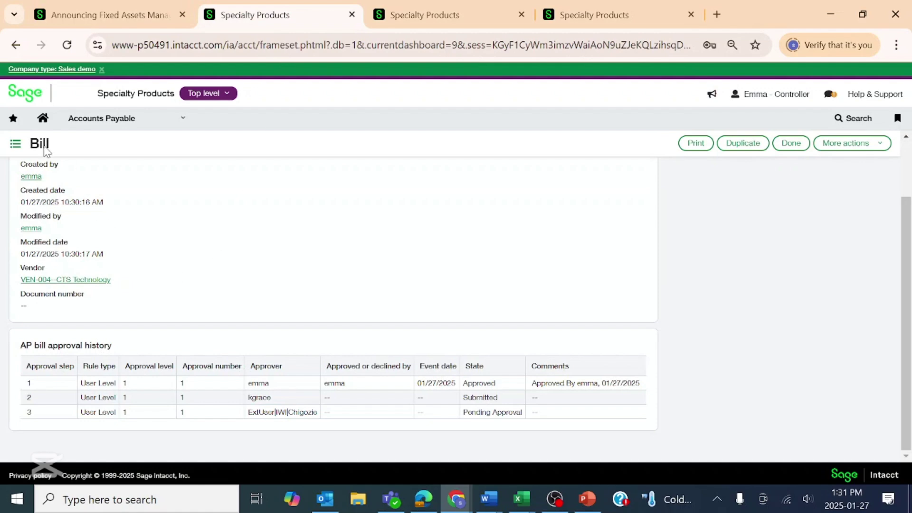
Reload the bill and check its approval history for the latest approvals.
click(71, 47)
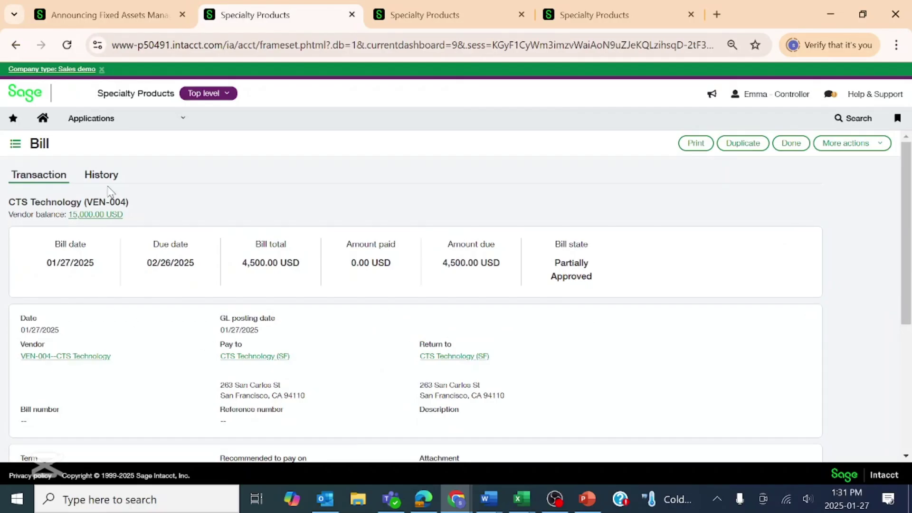
click(110, 183)
scroll(507, 388, down, 2)
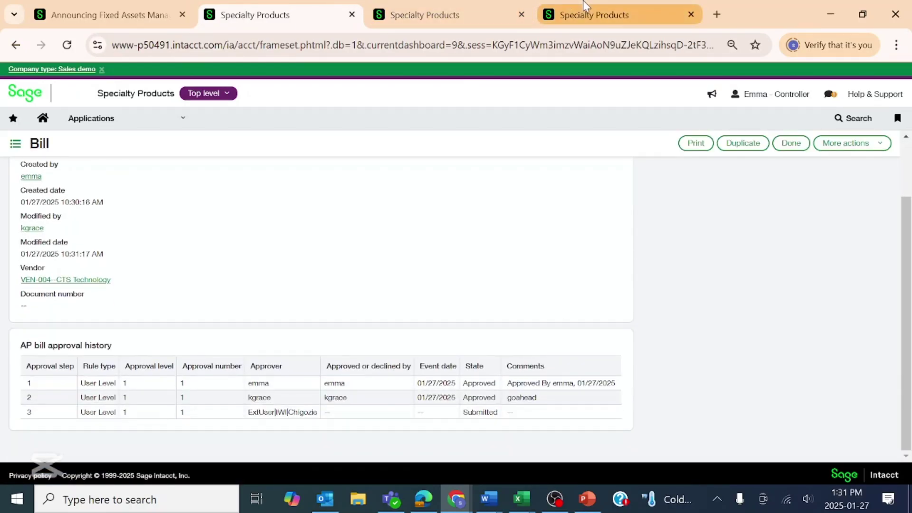
As the third approver, approve the VEN-004 CTS Technology bill in Approve bills.
click(591, 14)
click(97, 124)
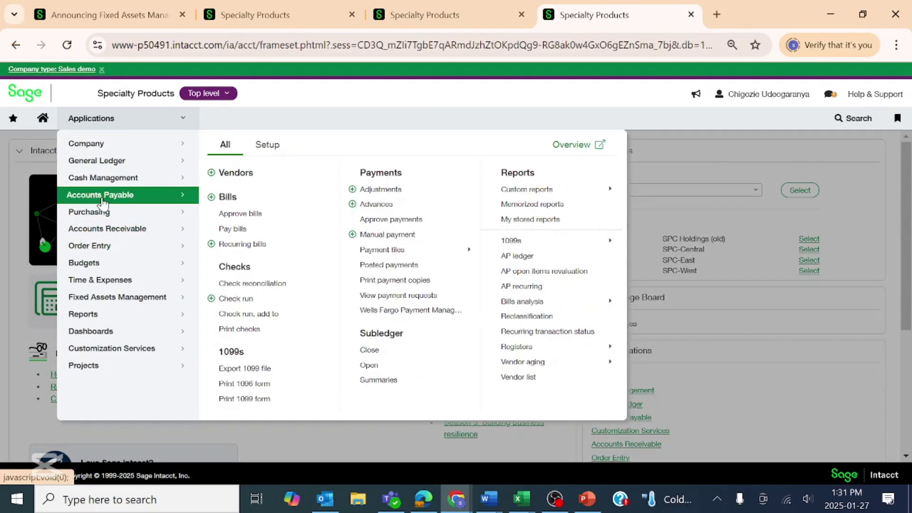
click(102, 195)
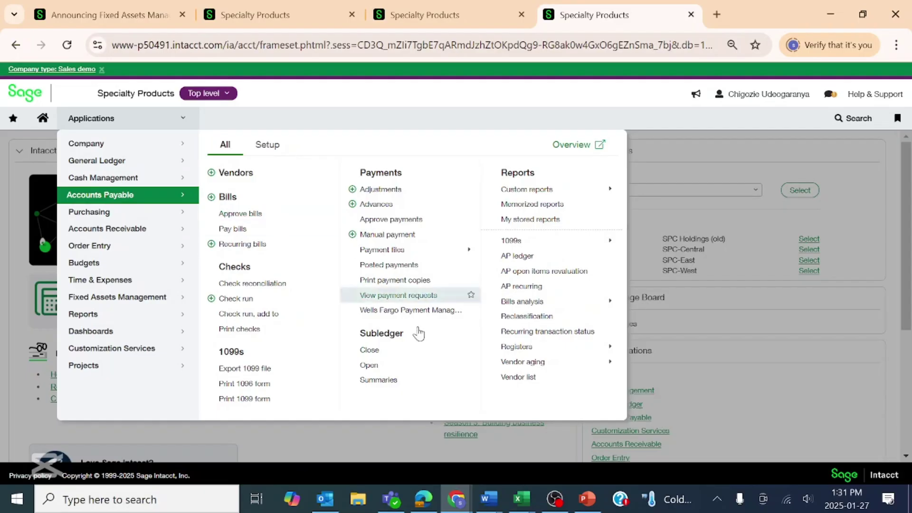
click(334, 506)
click(334, 506)
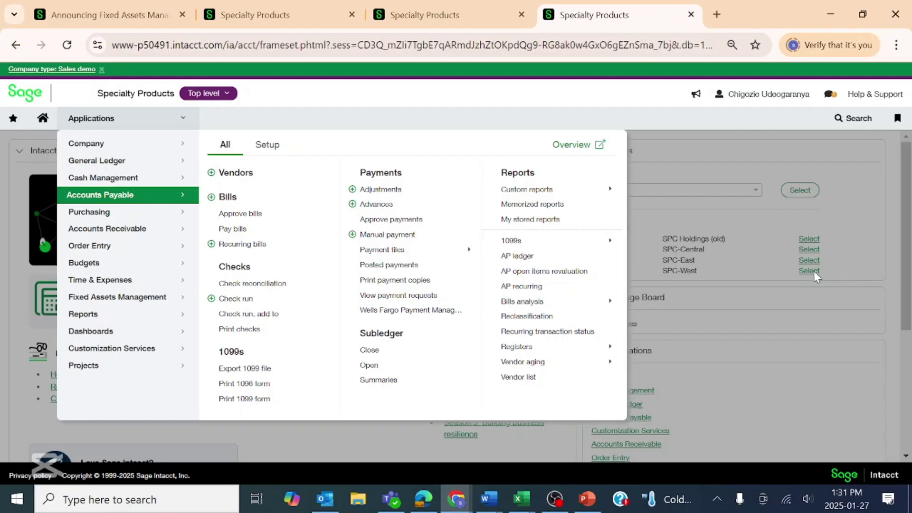
click(239, 213)
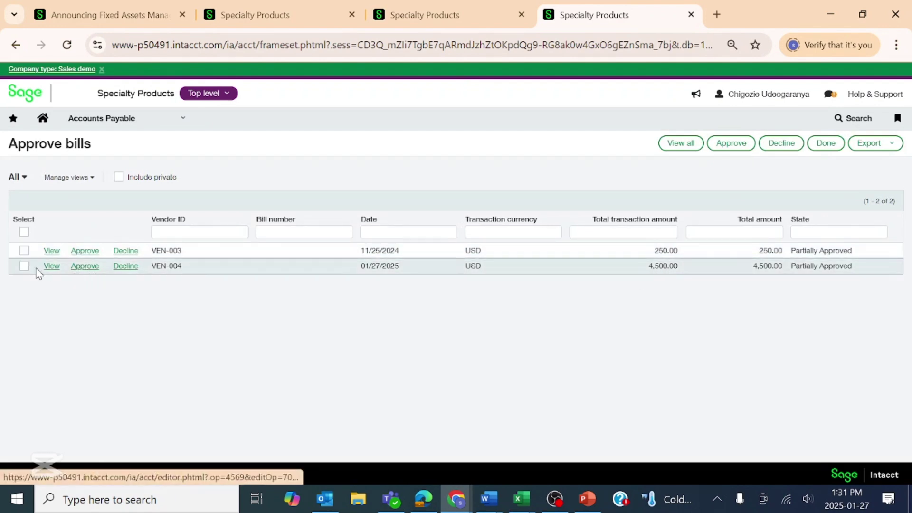
click(83, 266)
click(496, 336)
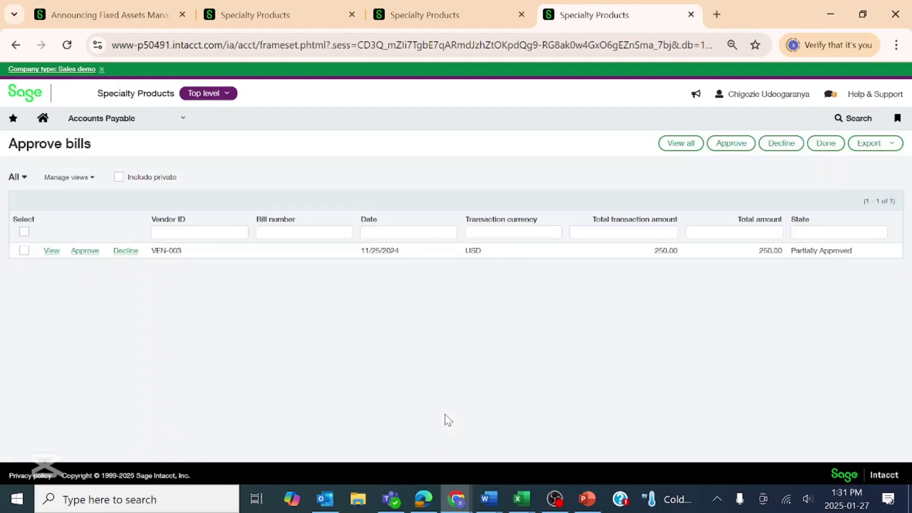
click(262, 11)
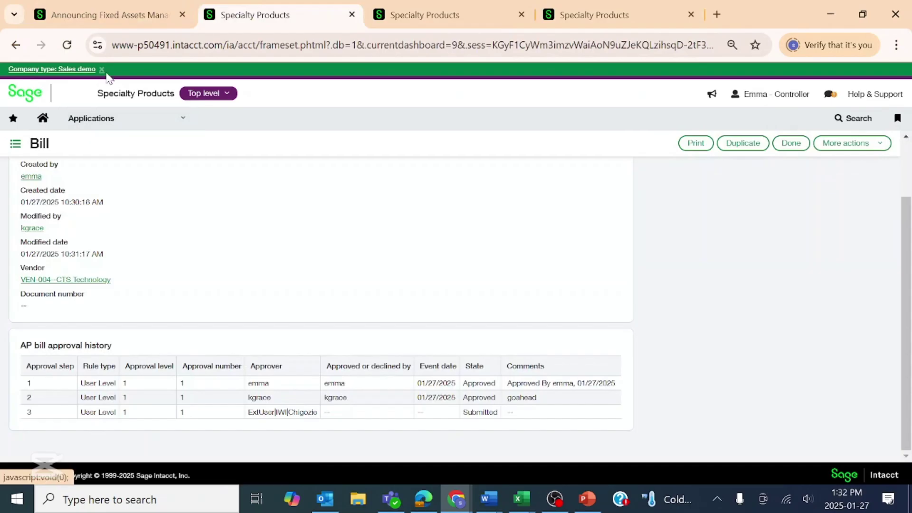
Reload the CTS Technology bill to show it Posted and read the bill-approved email in Outlook.
click(72, 47)
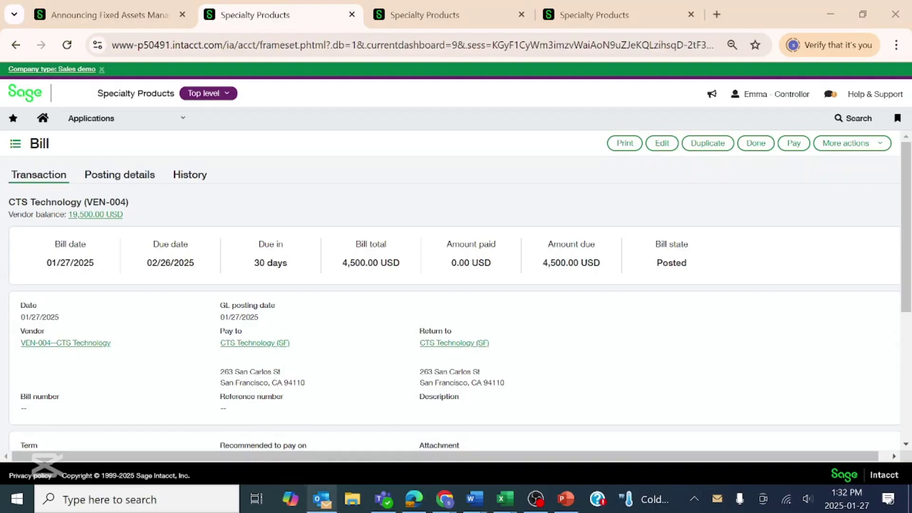
click(322, 499)
click(135, 202)
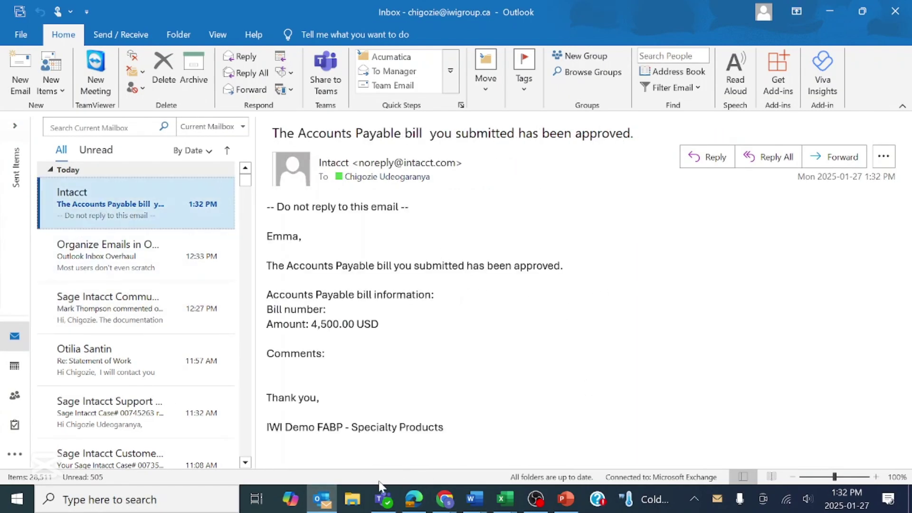
click(829, 10)
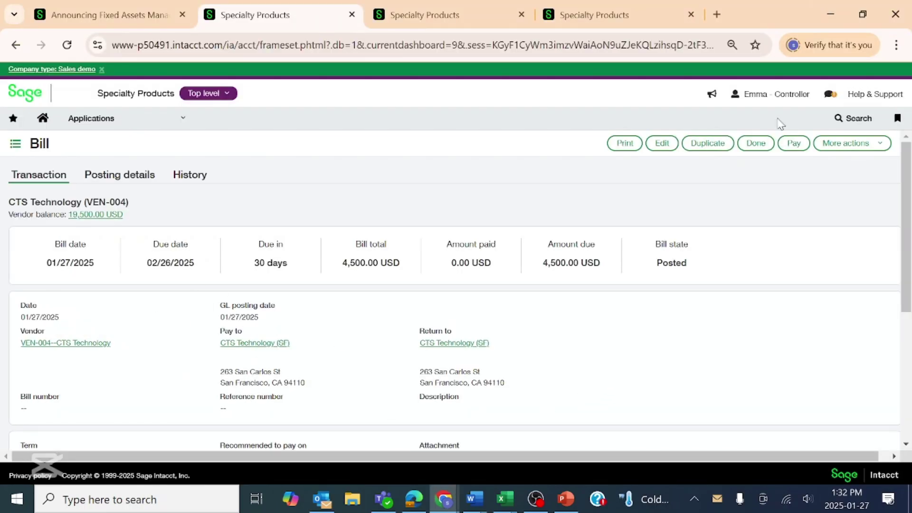
Close the bill to the Bills list, then open the Fixed Assets list showing FAS-00035.
click(756, 144)
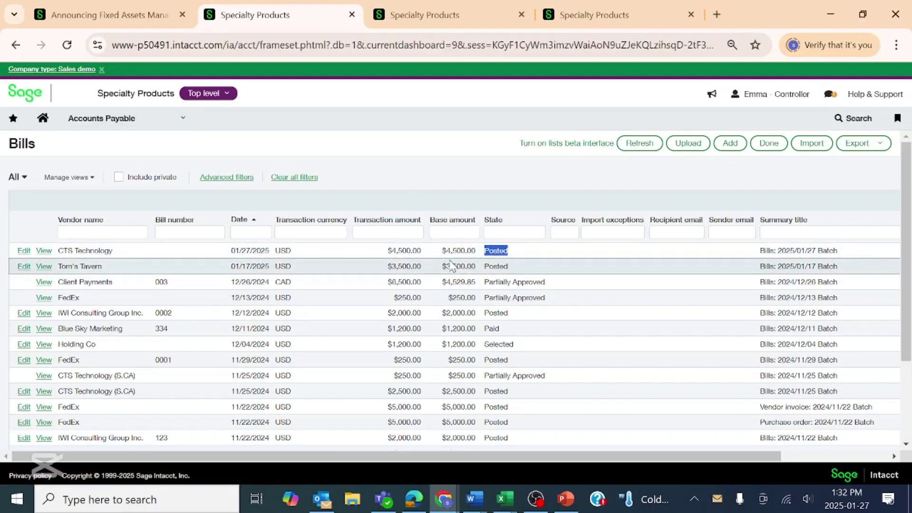
drag(442, 251, 469, 257)
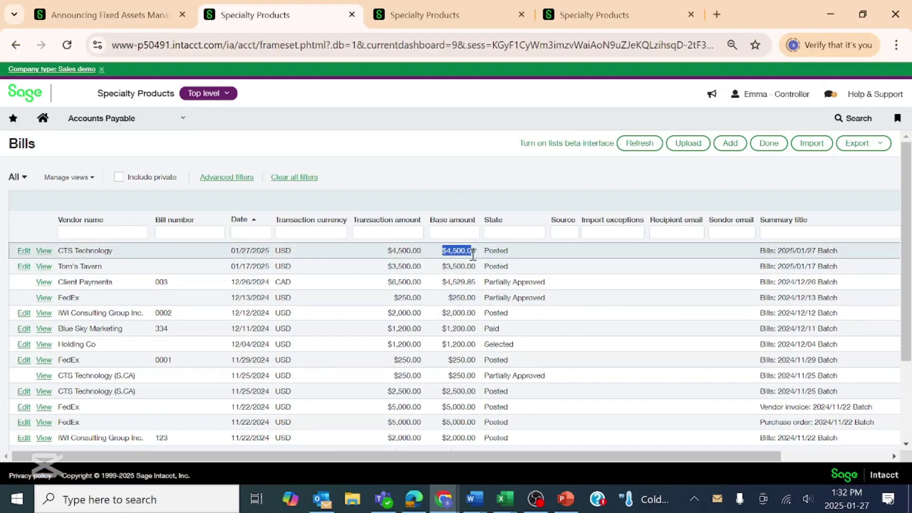
click(142, 122)
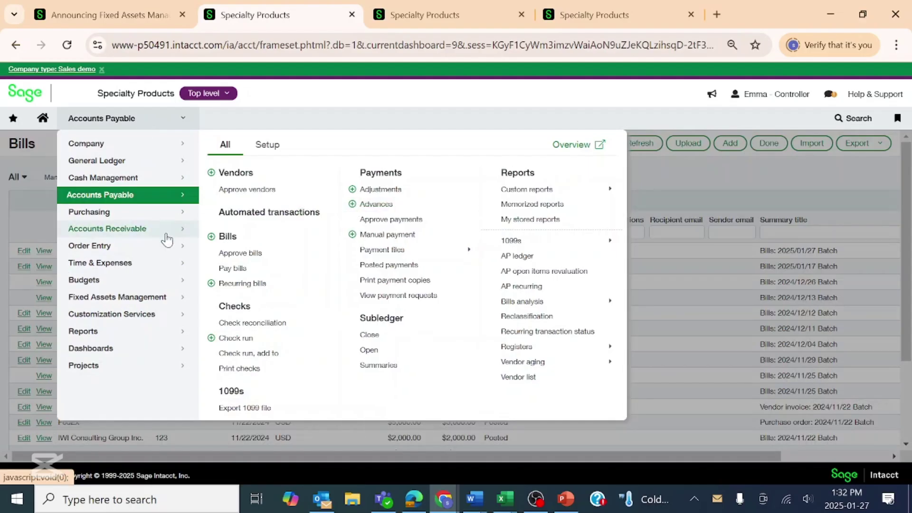
click(133, 296)
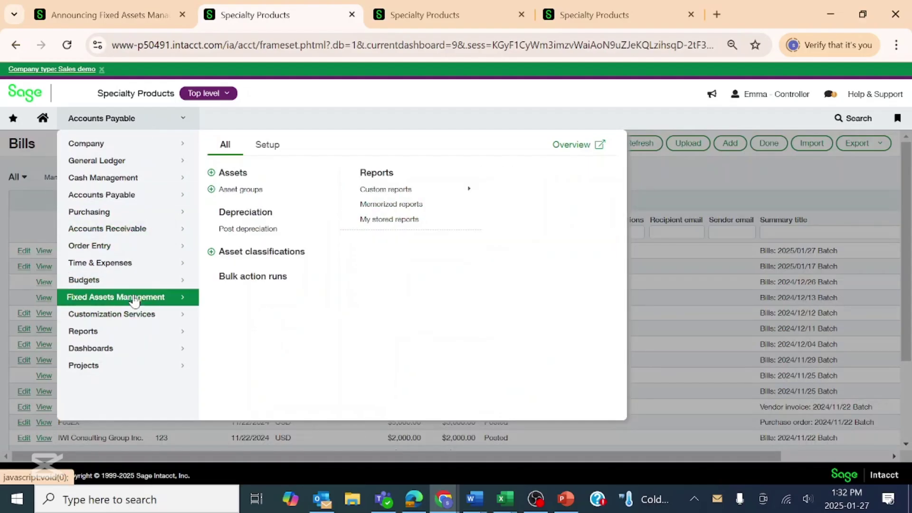
click(240, 175)
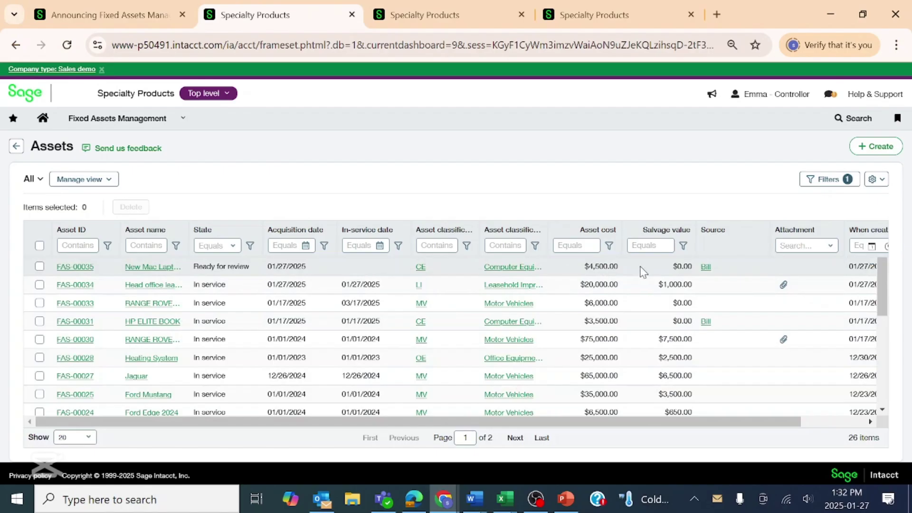
Place asset FAS-00035 in service with in-service date 01/27/2025.
click(76, 266)
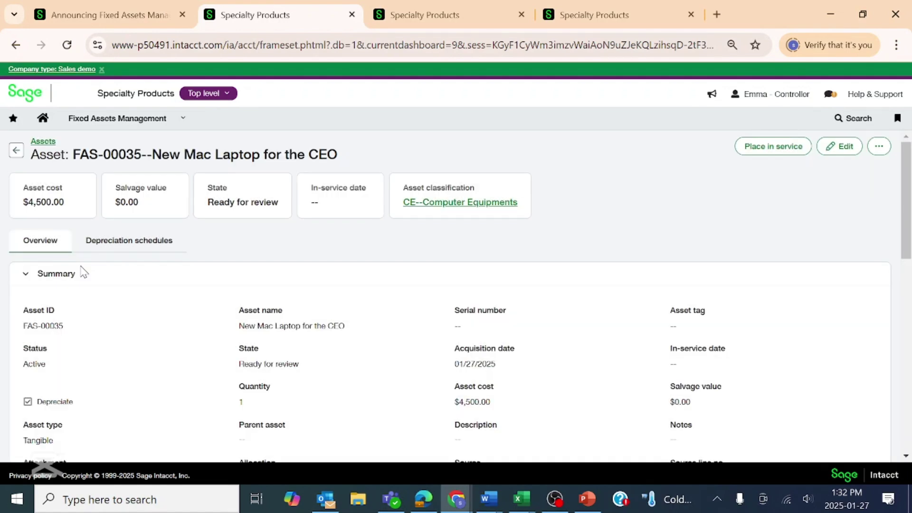
scroll(493, 368, down, 7)
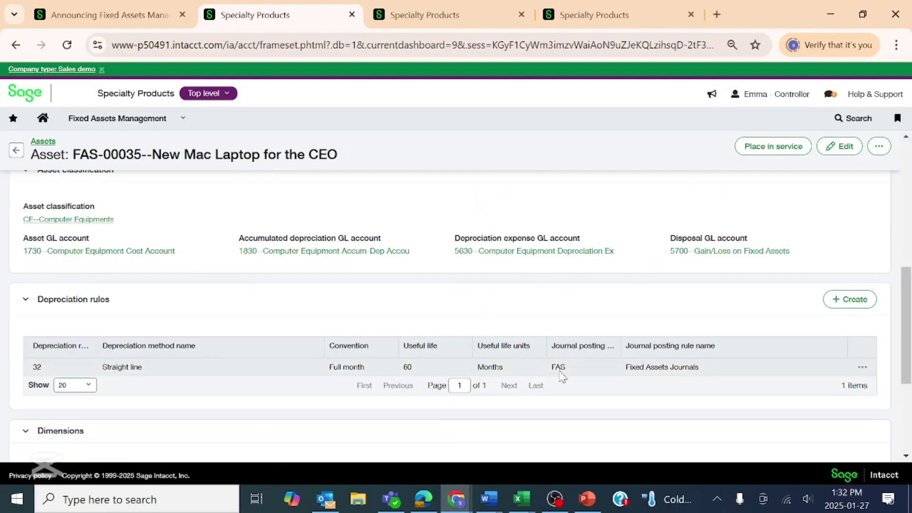
scroll(555, 374, up, 10)
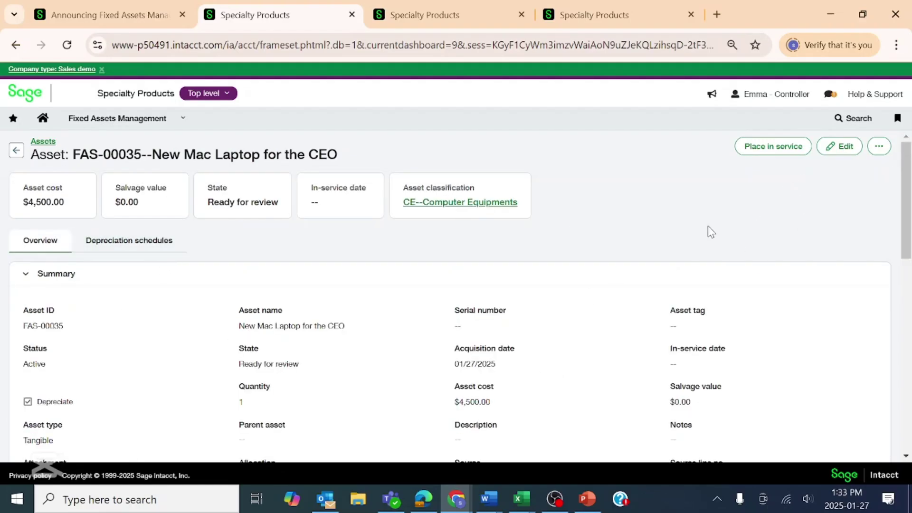
click(760, 150)
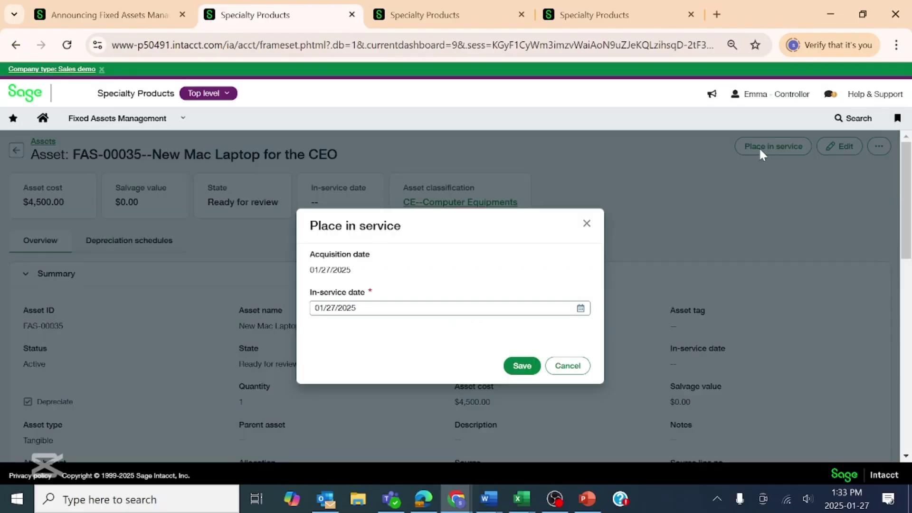
click(528, 372)
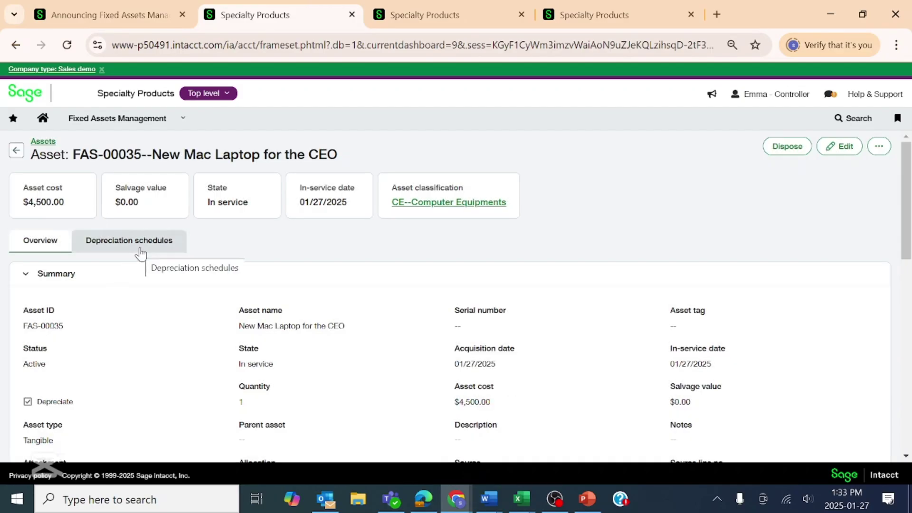
click(108, 121)
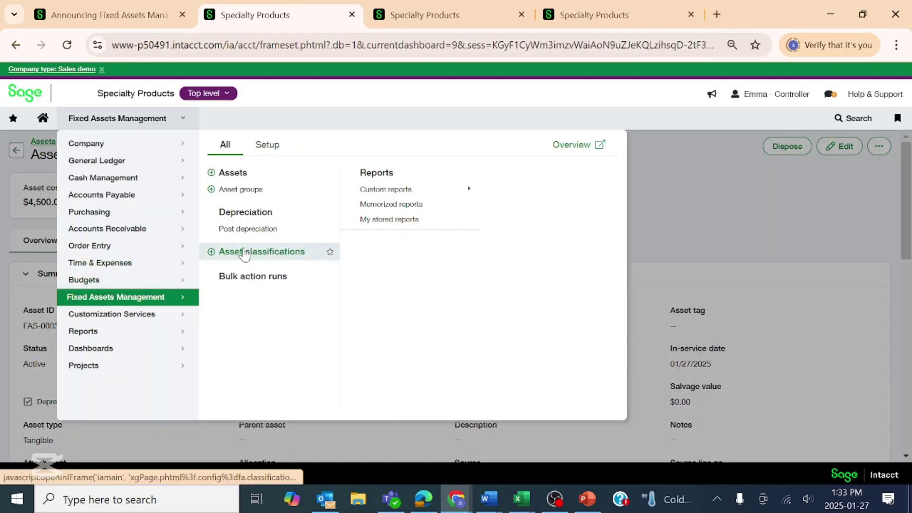
Filter the depreciation entries to asset FAS-00035 and open its asset record.
click(257, 230)
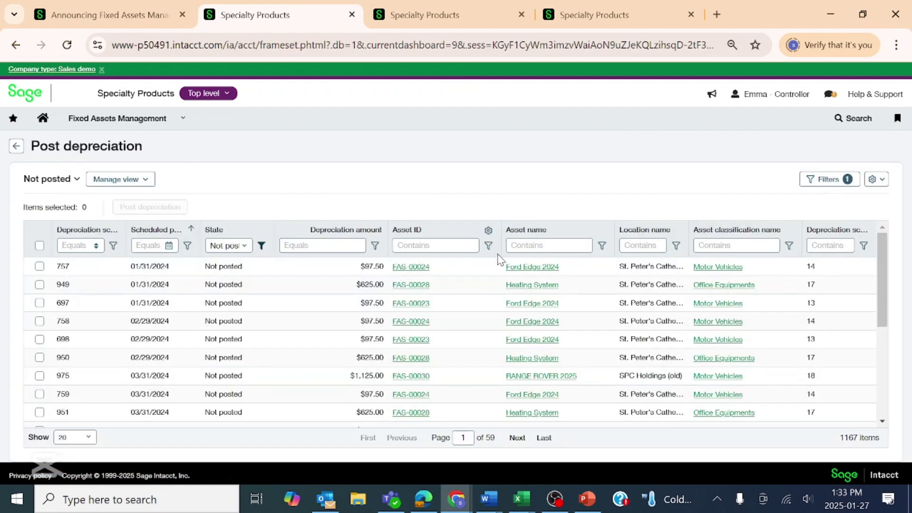
click(448, 244)
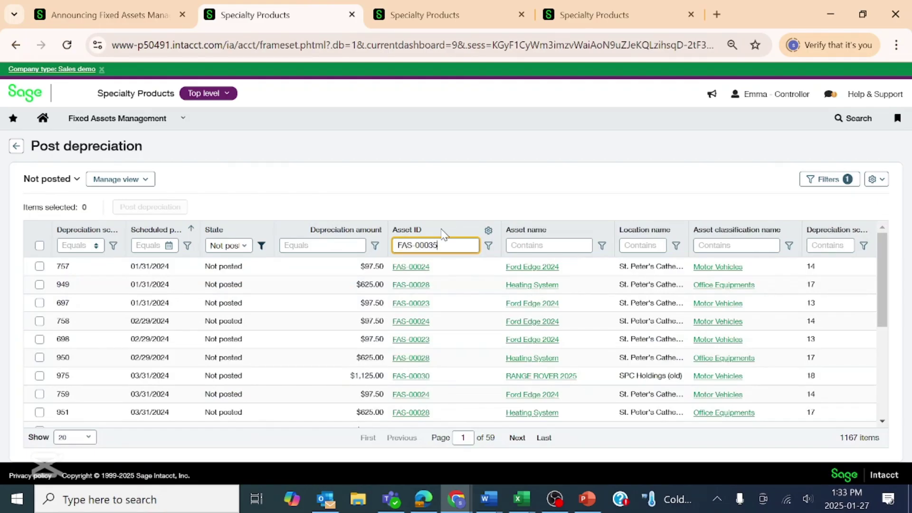
key(Return)
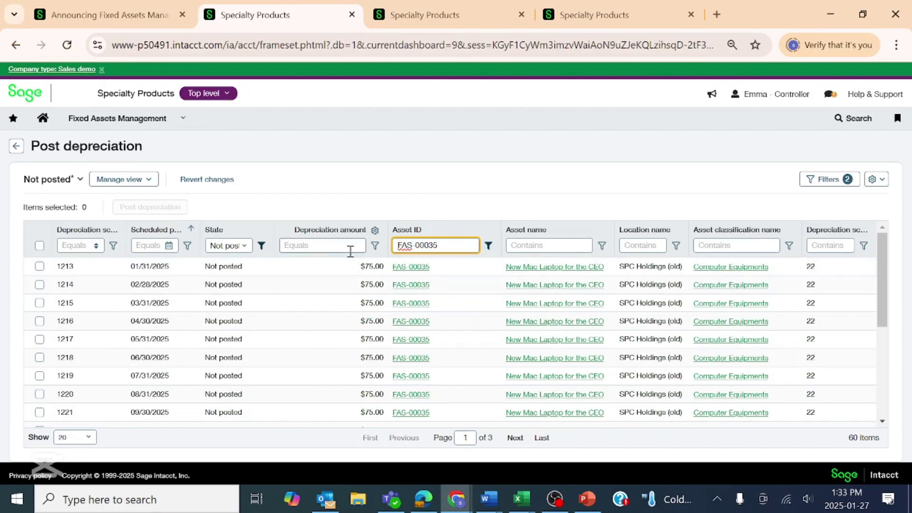
click(430, 278)
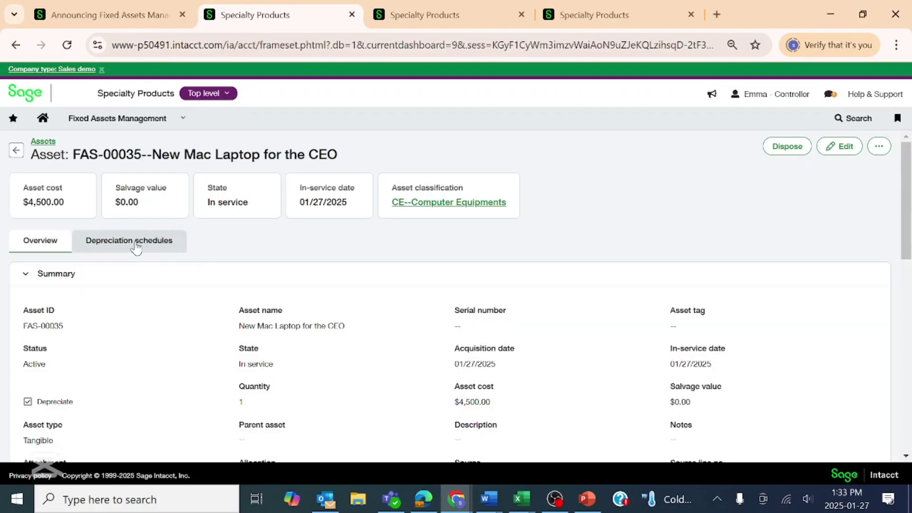
View depreciation schedule 22 and review its $75.00 monthly entries from 01/31/2025.
click(133, 243)
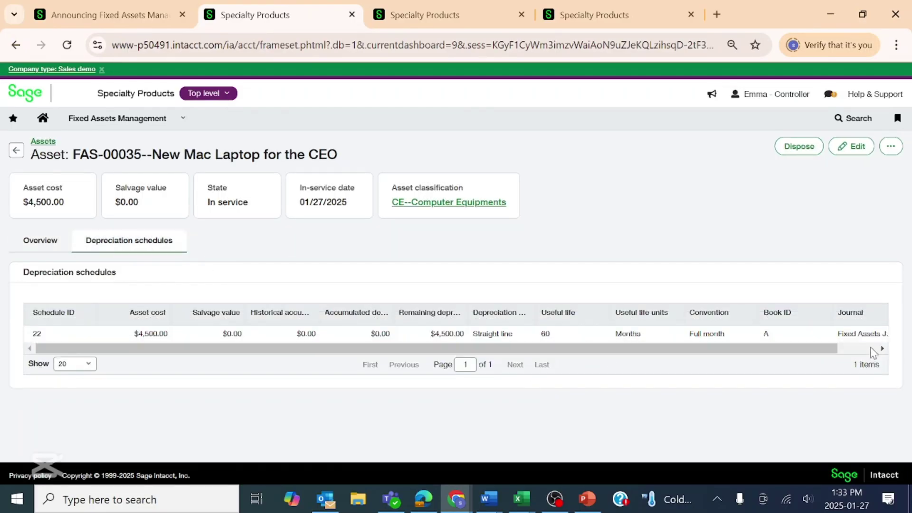
drag(779, 352, 889, 347)
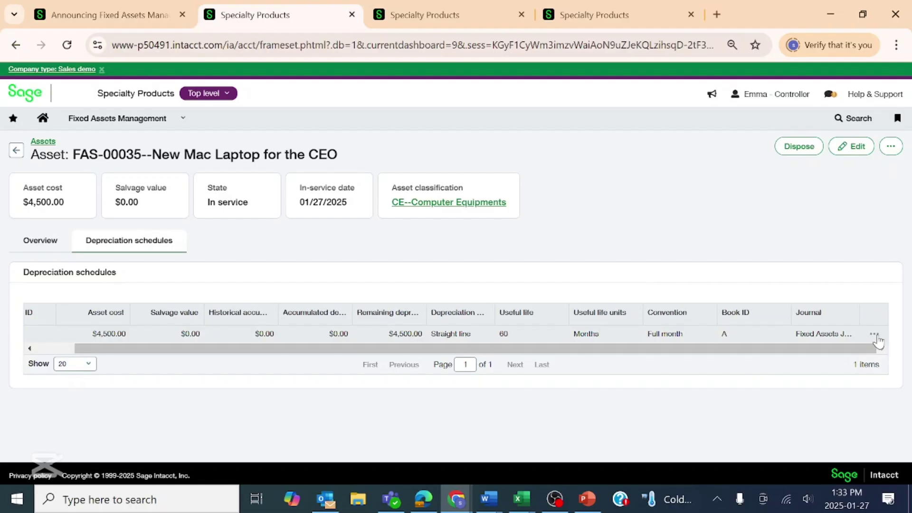
click(875, 335)
click(832, 323)
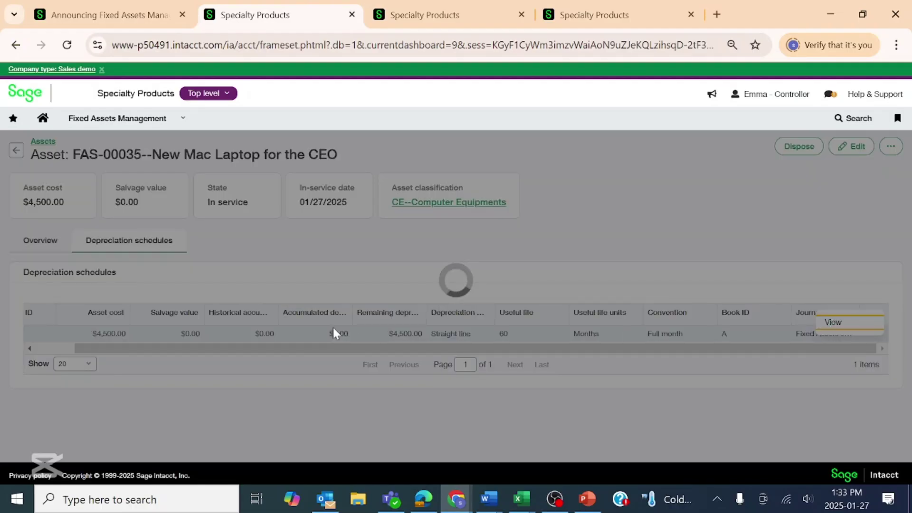
scroll(336, 311, down, 5)
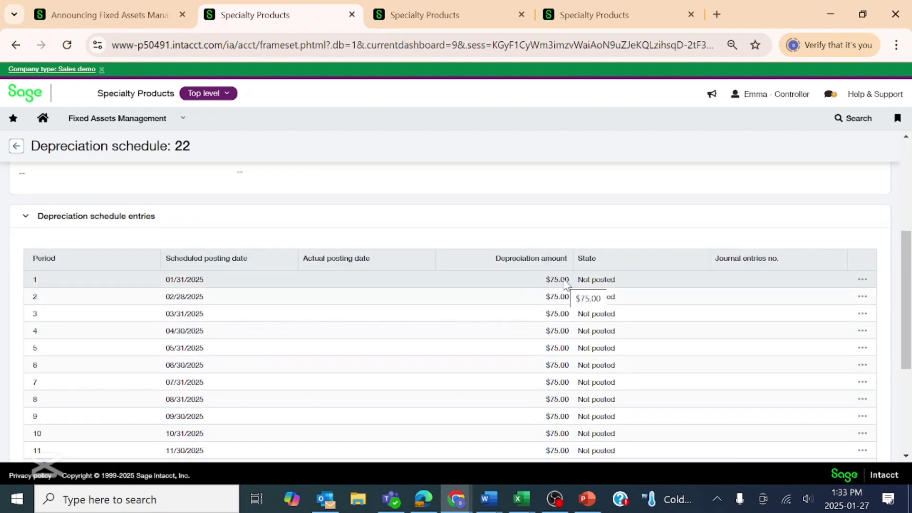
scroll(566, 284, down, 4)
scroll(566, 287, up, 8)
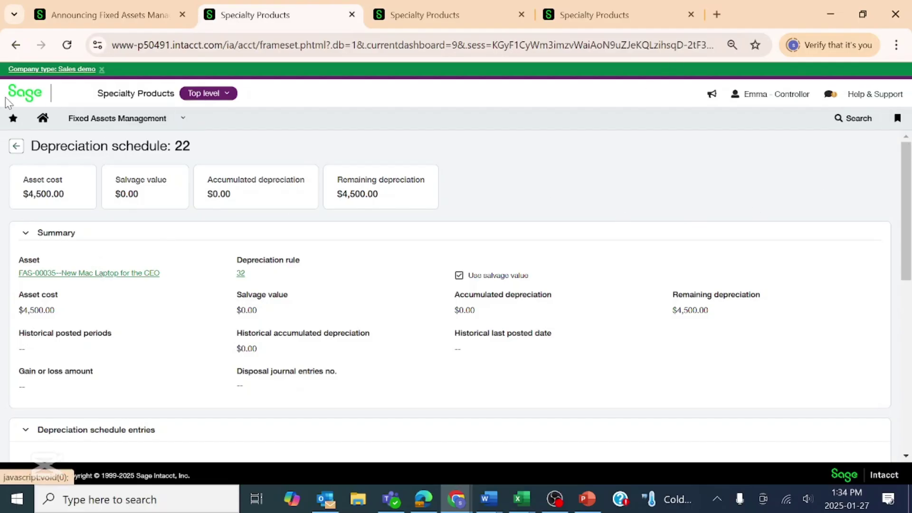
Open bulk action run 43 to see the FAS-00034 entry's missing Program and Event dimensions.
click(146, 127)
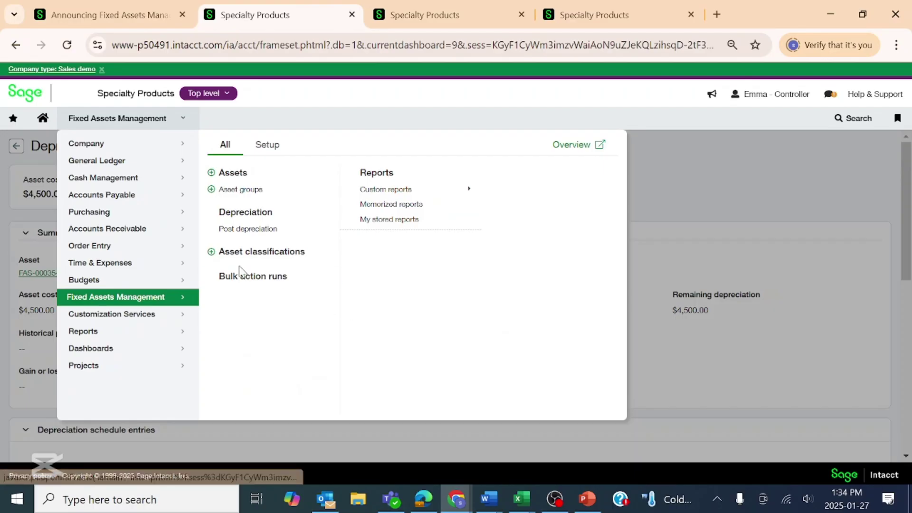
click(253, 277)
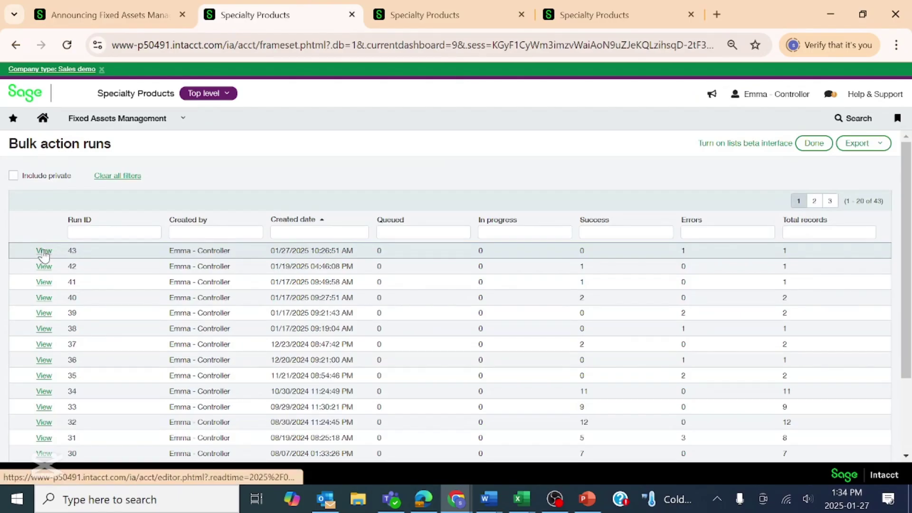
scroll(535, 414, down, 1)
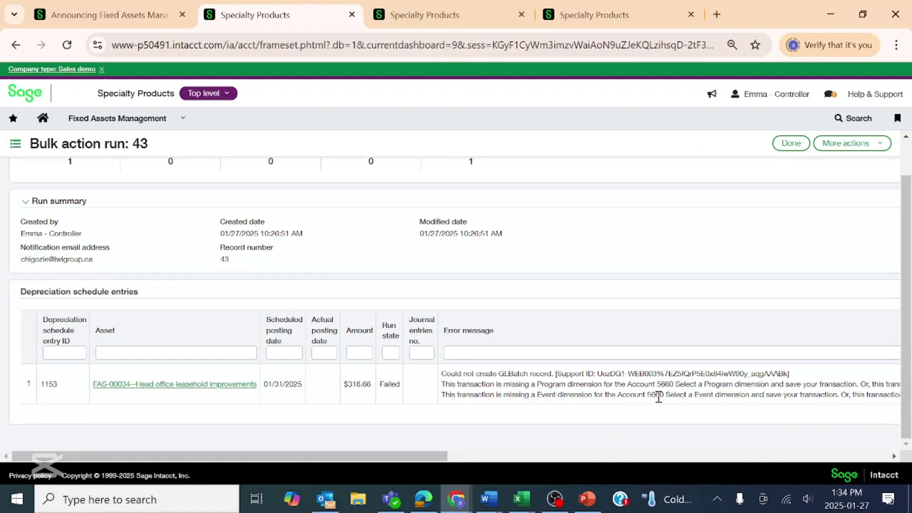
click(137, 119)
Filter the General Ledger accounts to 5660 and open the account for editing.
click(138, 164)
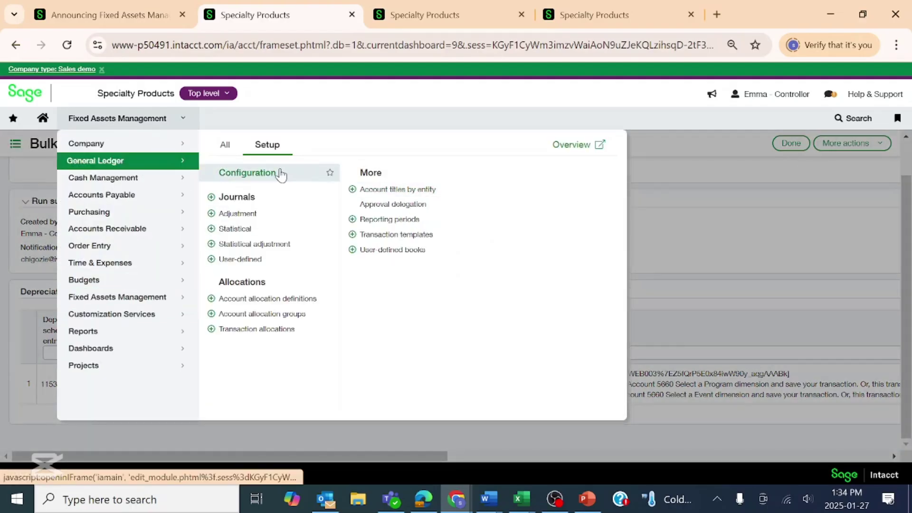
click(221, 151)
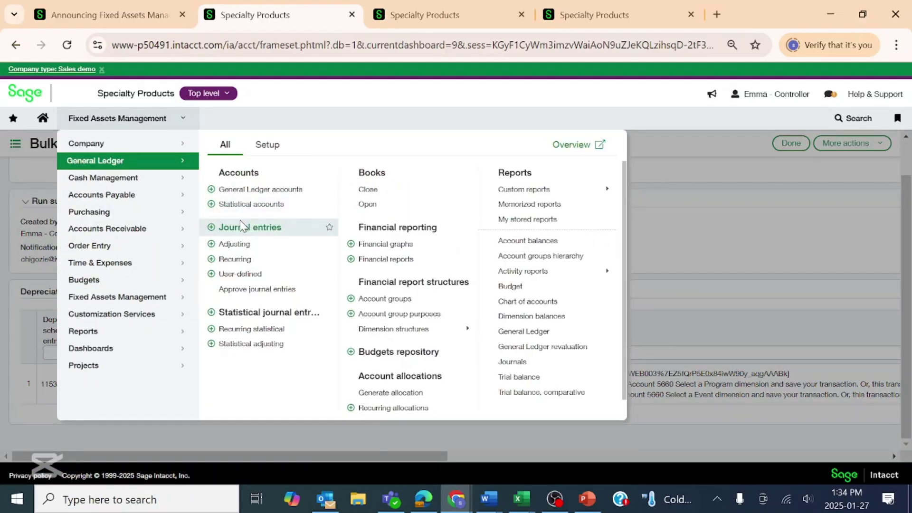
click(254, 196)
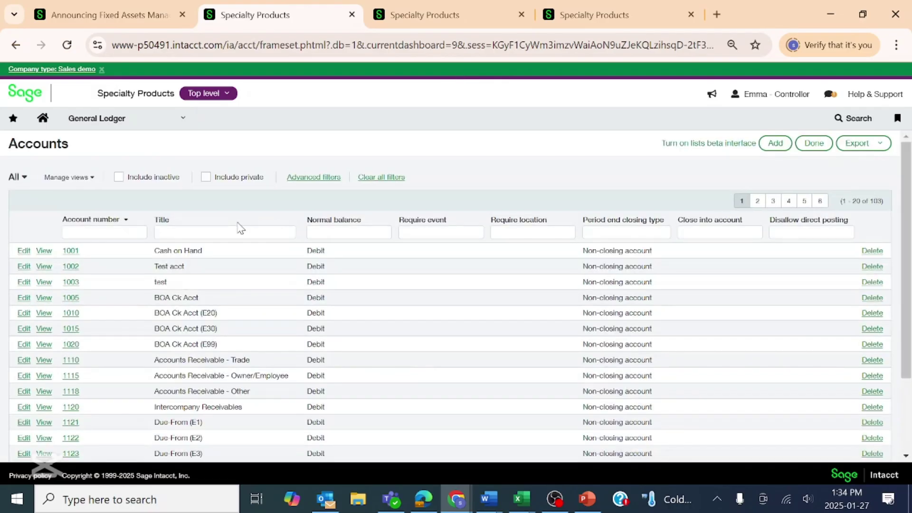
click(109, 224)
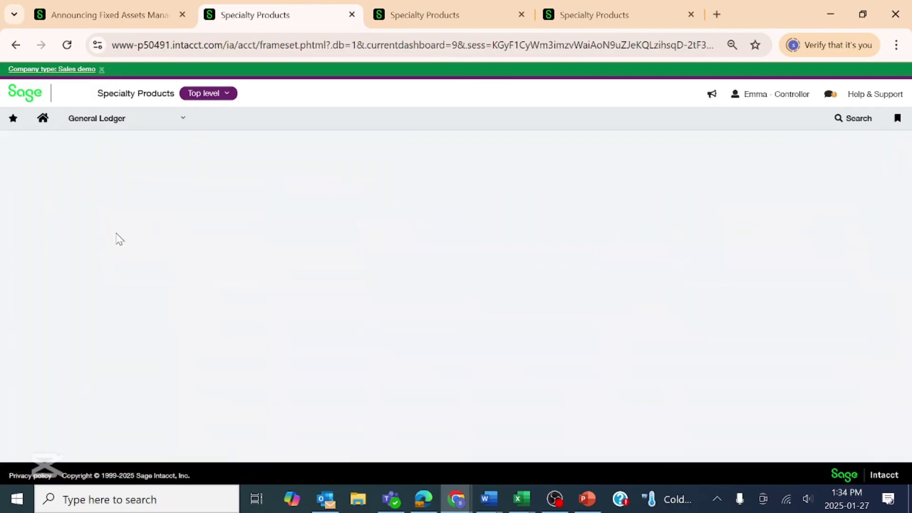
click(117, 233)
text(5602)
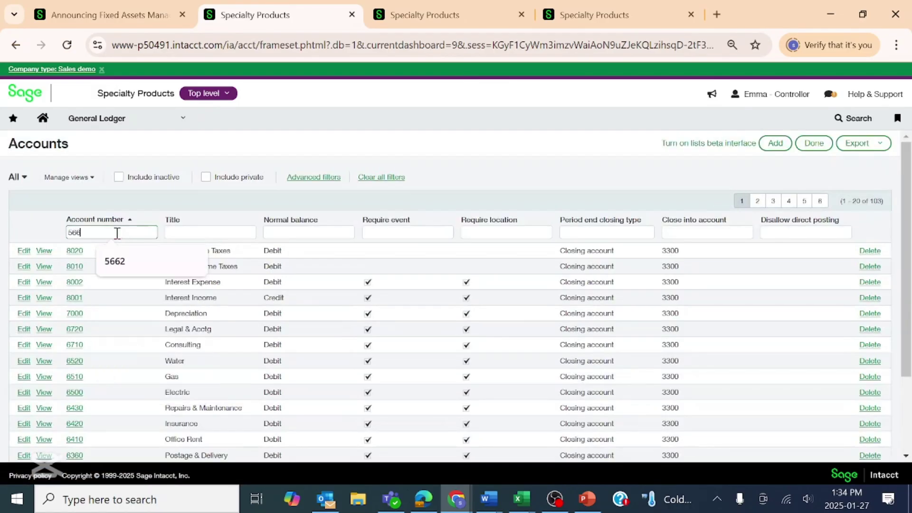
key(Return)
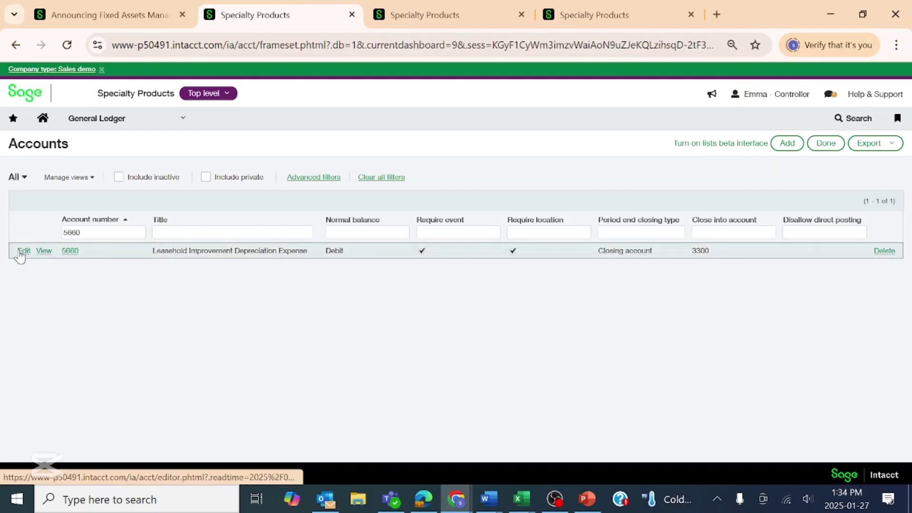
click(23, 252)
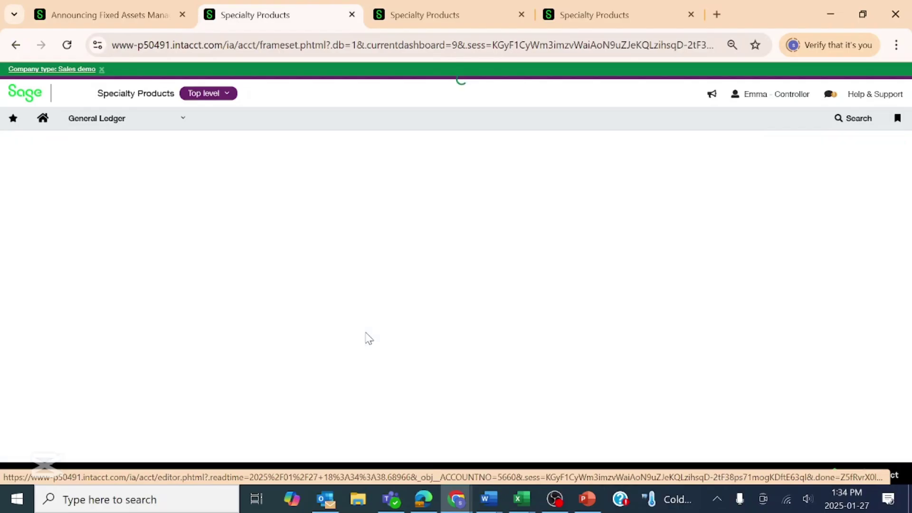
Clear the Event and Program dimension requirements on account 5660 and save.
scroll(368, 325, down, 5)
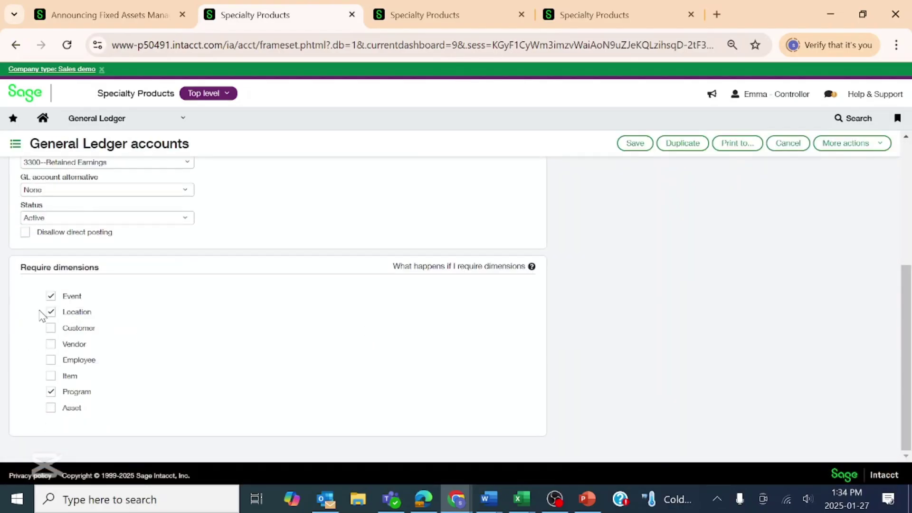
click(50, 296)
click(51, 391)
click(634, 143)
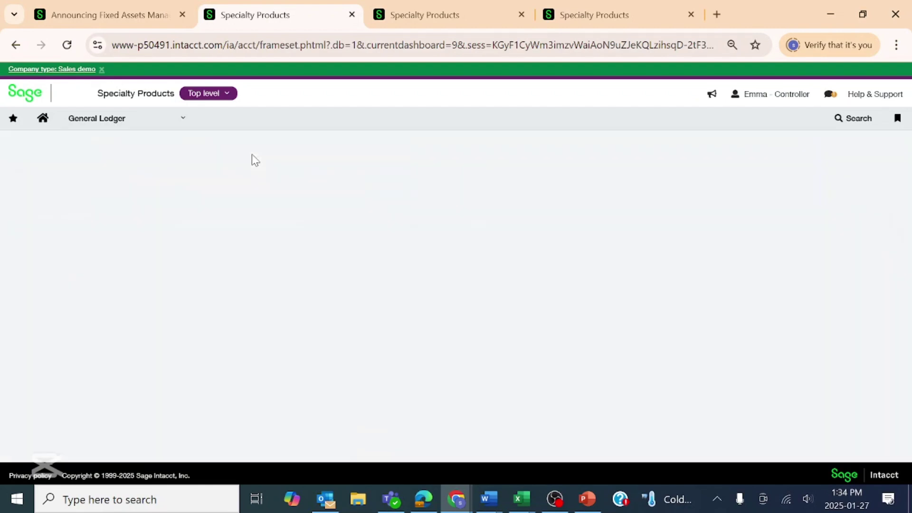
click(120, 121)
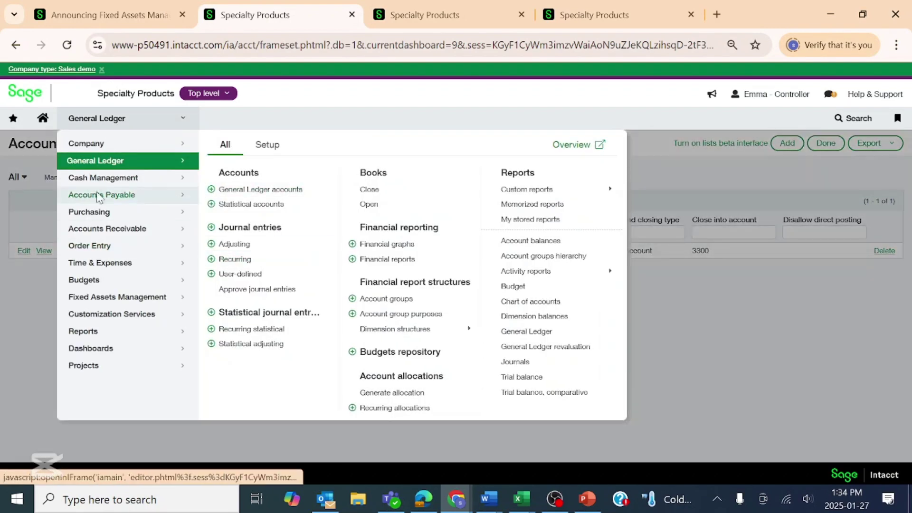
Filter Post depreciation to FAS-00034 and post the 01/31/2025 entry 1153 for $316.66.
click(105, 300)
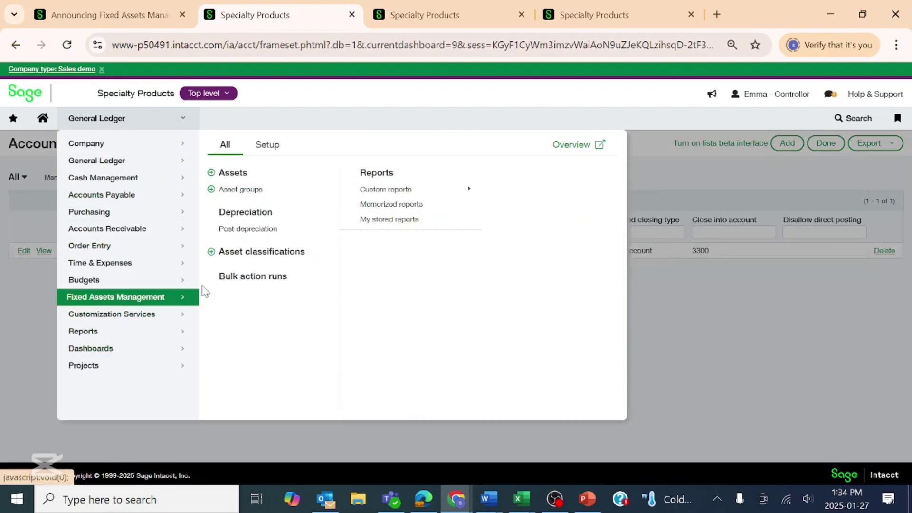
click(242, 228)
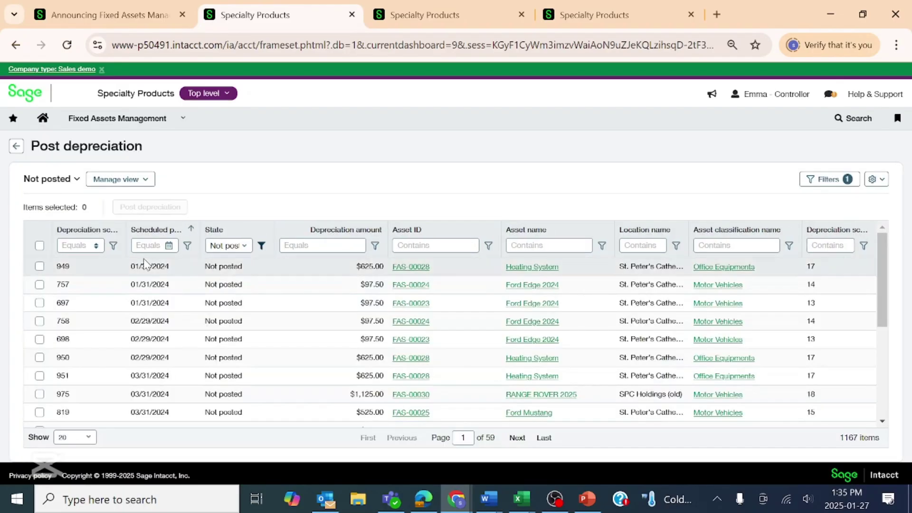
click(432, 246)
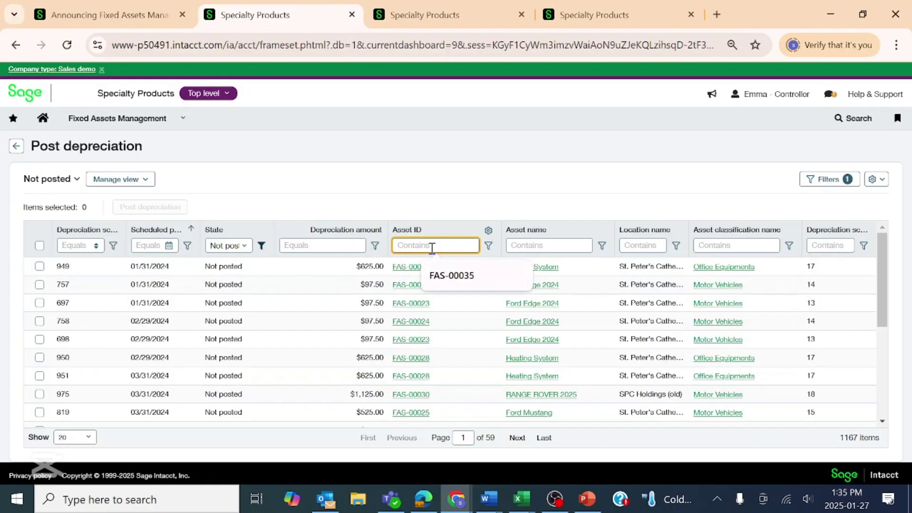
text(FAS-00034)
key(Return)
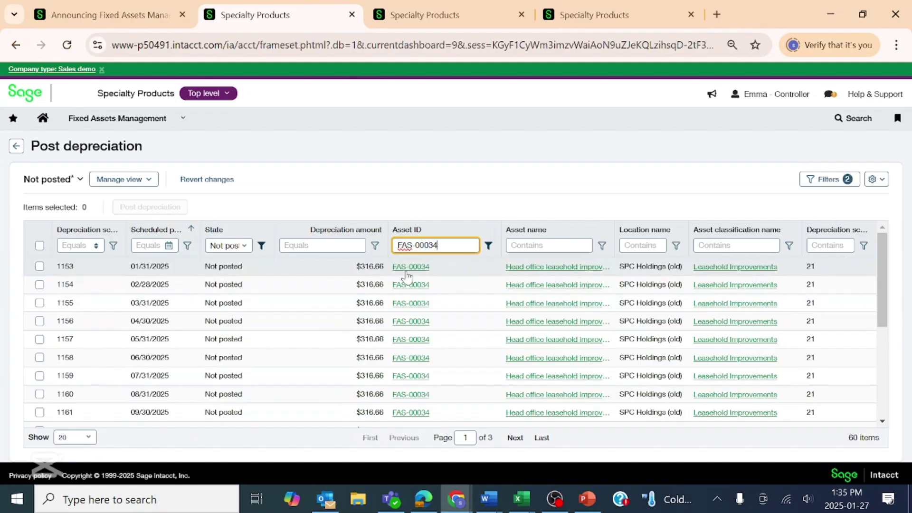
click(39, 266)
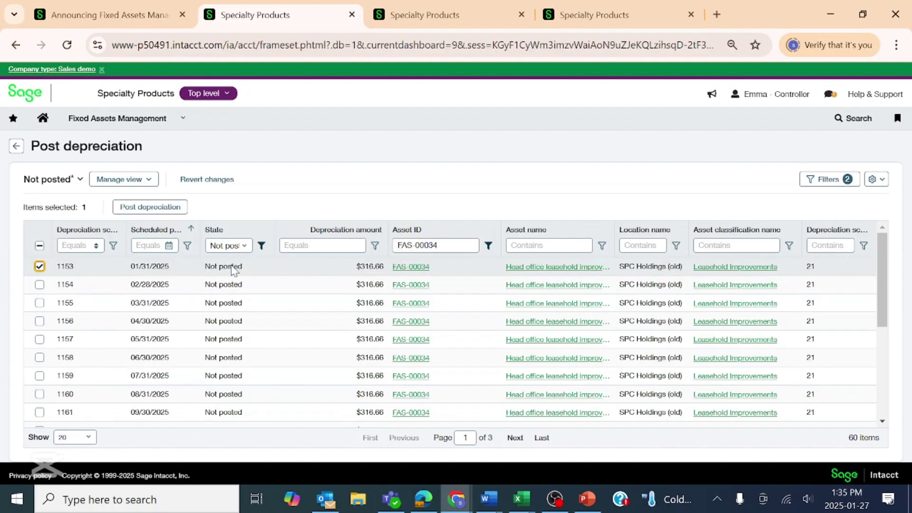
scroll(711, 290, down, 4)
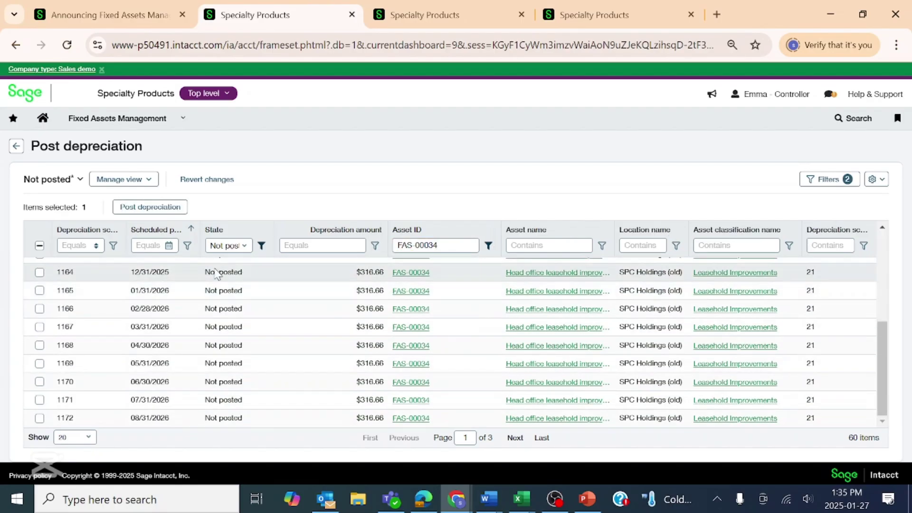
click(161, 207)
click(525, 358)
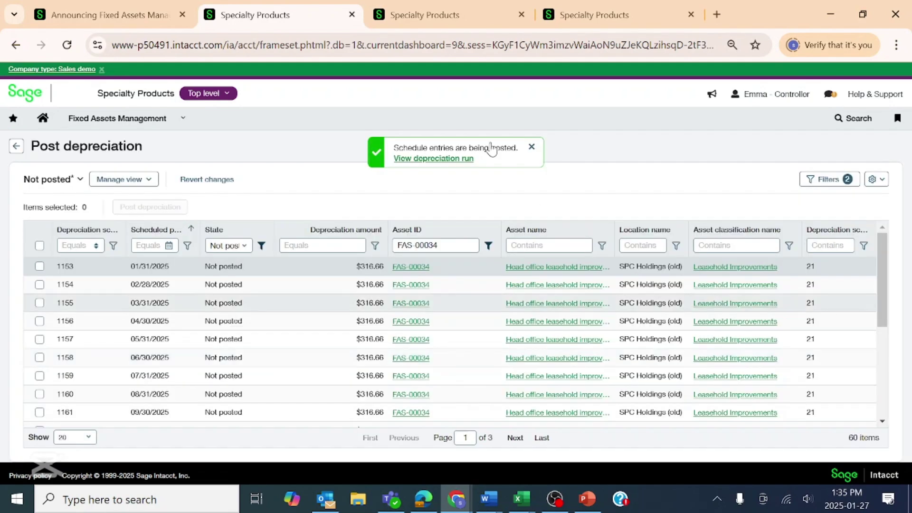
Read the Post depreciation results email showing 0 successes and 1 error, then return to Intacct.
click(326, 498)
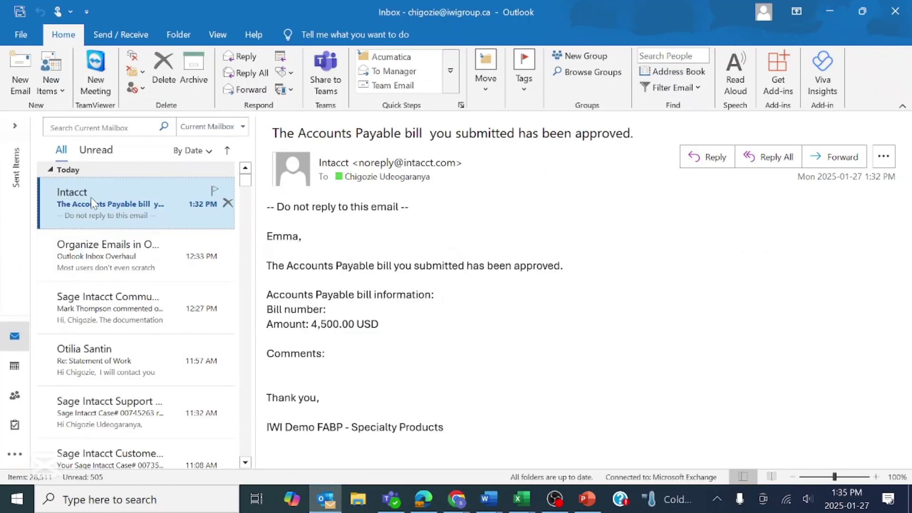
click(138, 203)
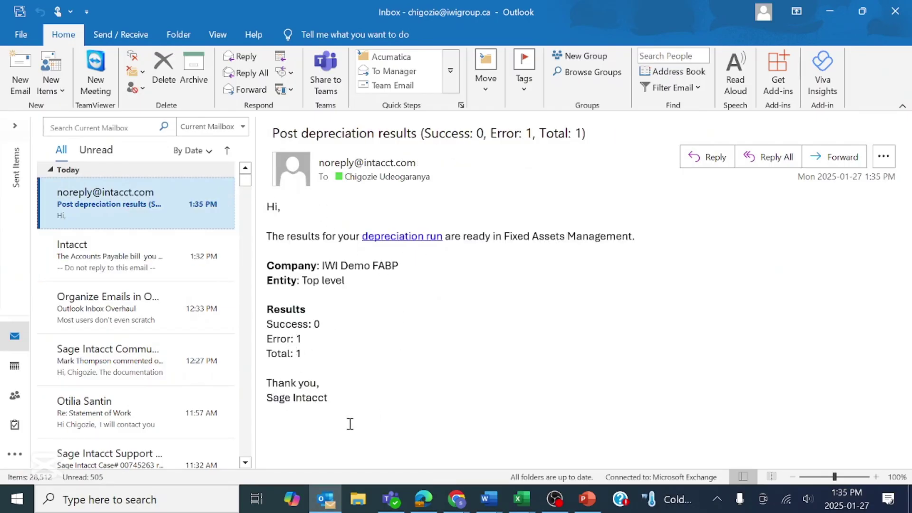
click(86, 267)
click(326, 498)
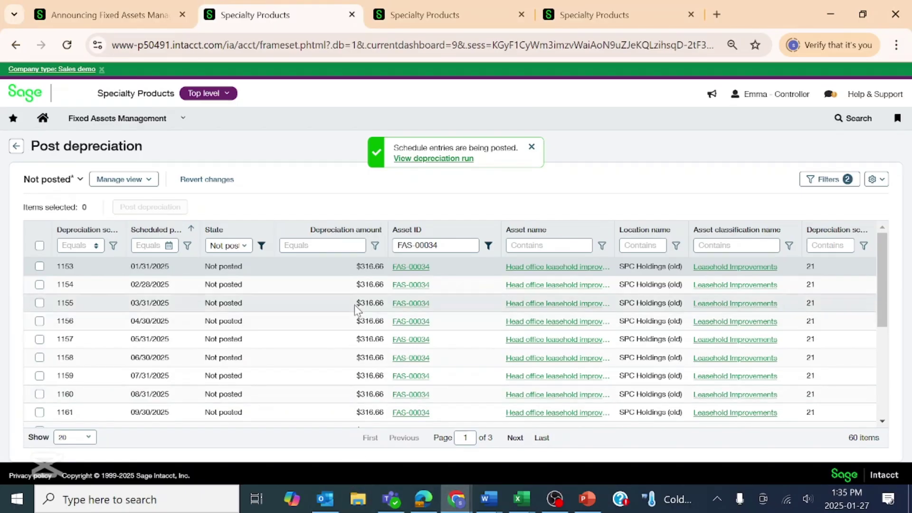
Open the Purchasing vendor invoice list, showing 15 Pending entries.
click(130, 124)
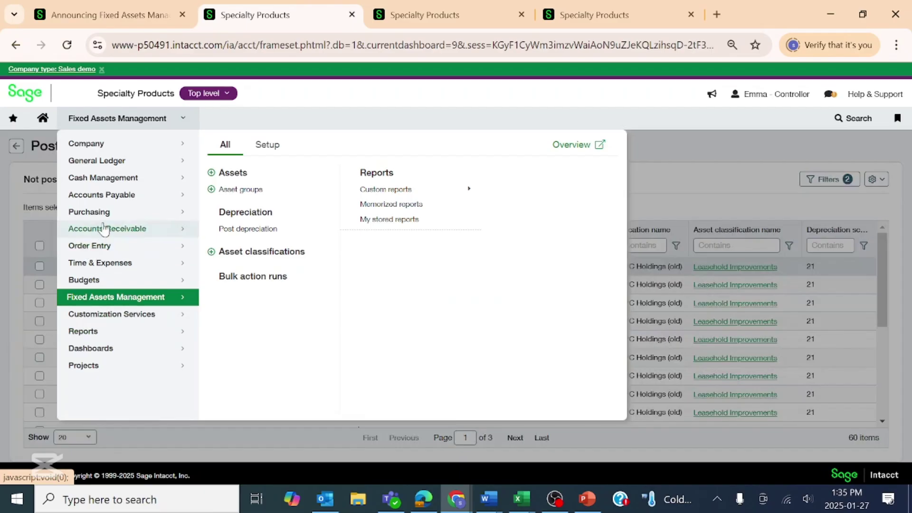
mouse_move(104, 221)
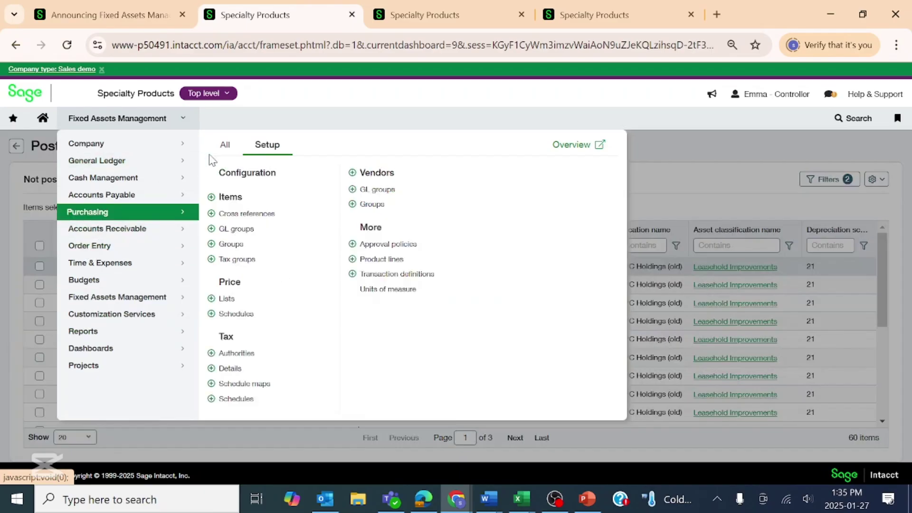
click(233, 150)
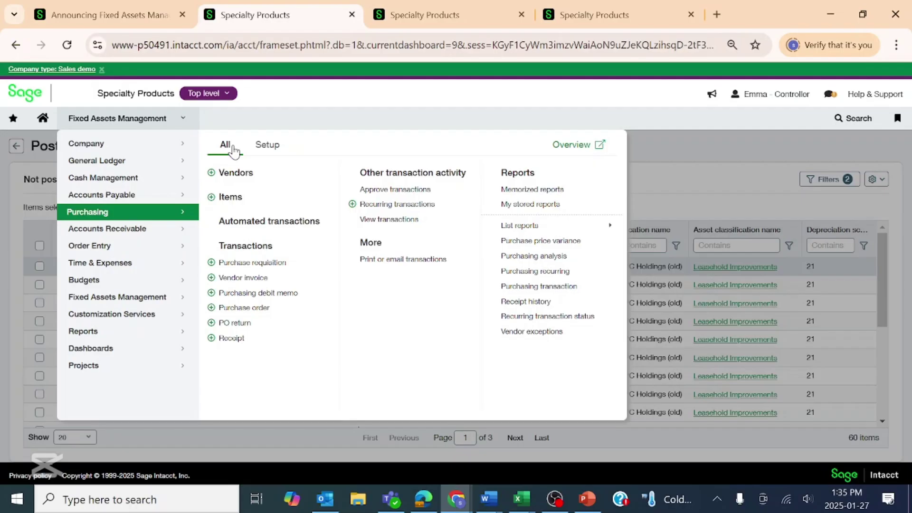
click(248, 278)
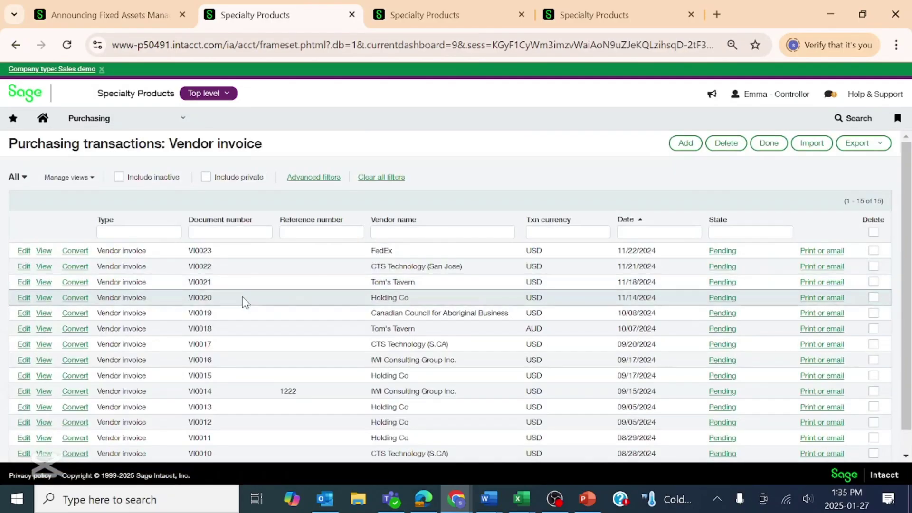
scroll(802, 158, down, 1)
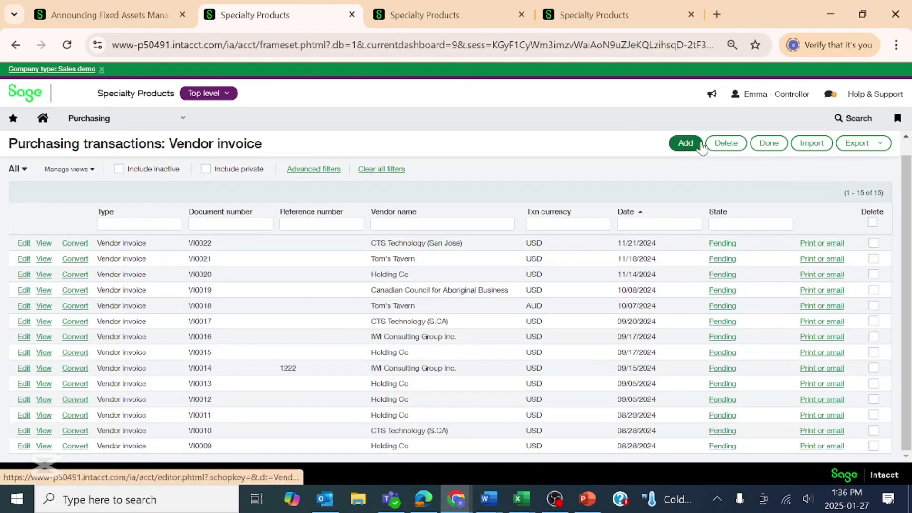
Start a new vendor invoice for IWI Consulting Group Inc with Net30 terms and the HP Laptop attachment.
click(685, 145)
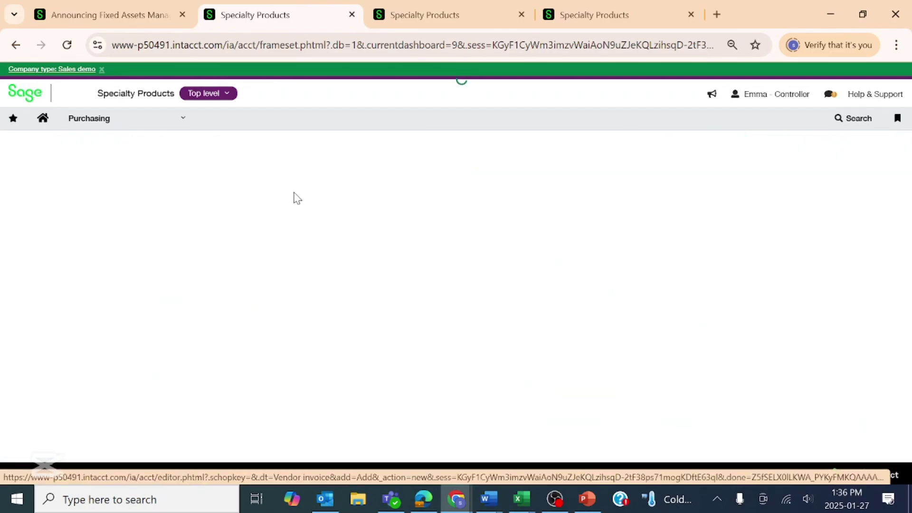
click(187, 284)
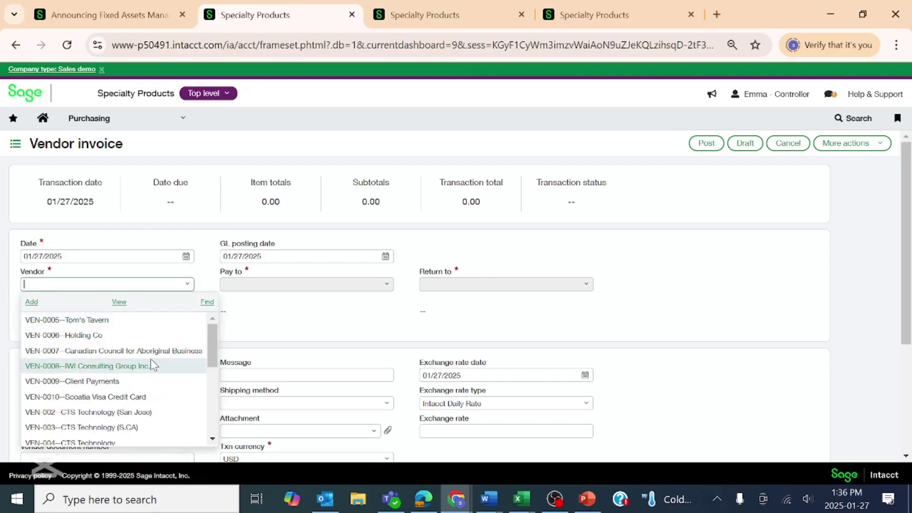
scroll(150, 359, down, 3)
scroll(150, 364, up, 3)
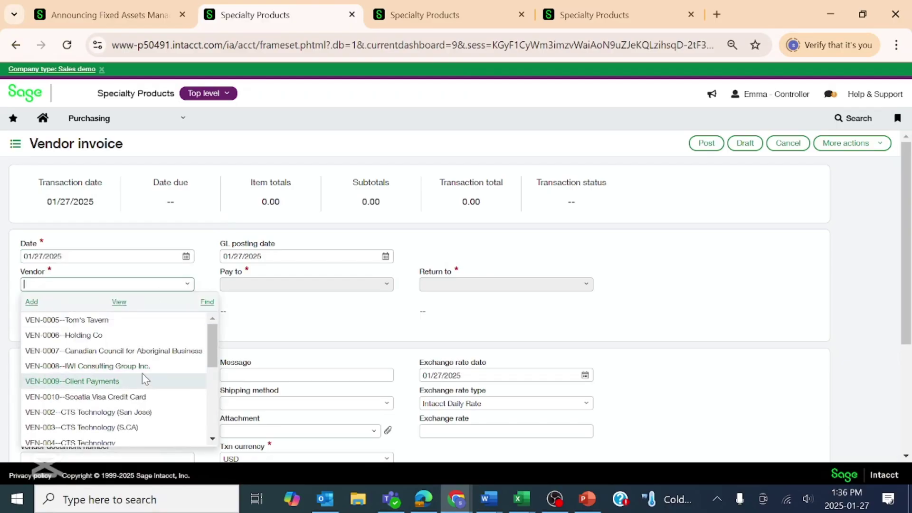
click(147, 367)
scroll(434, 288, down, 4)
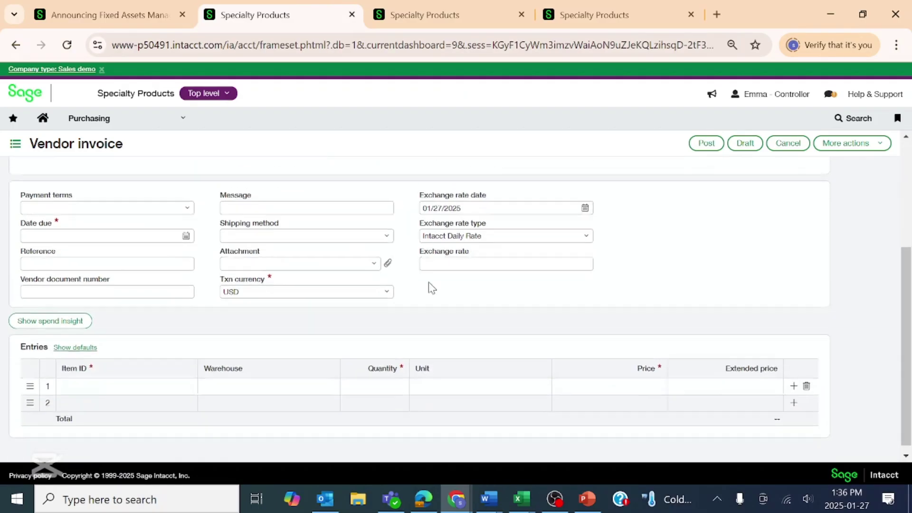
scroll(245, 307, up, 4)
scroll(232, 292, down, 3)
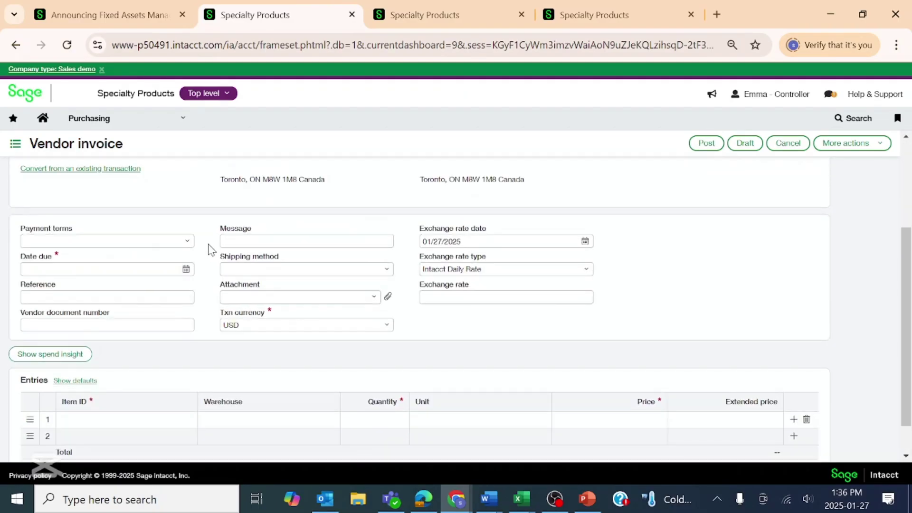
click(188, 242)
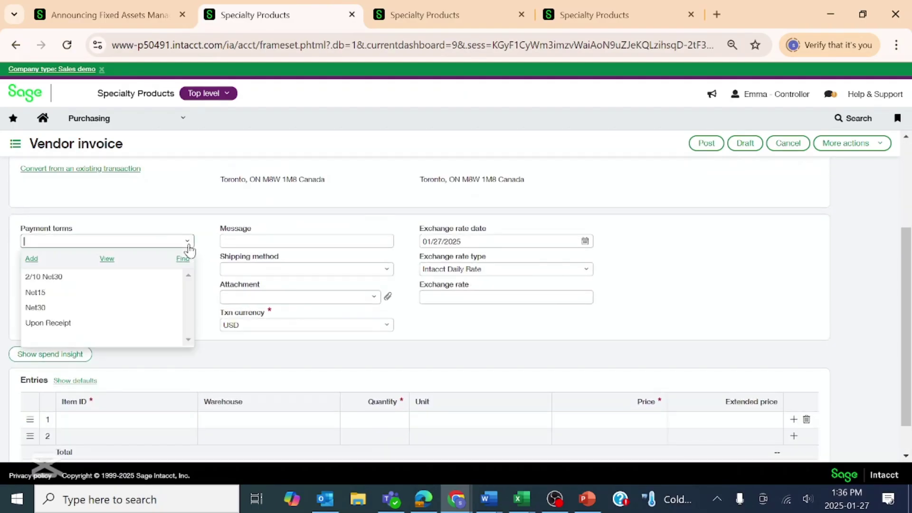
click(56, 308)
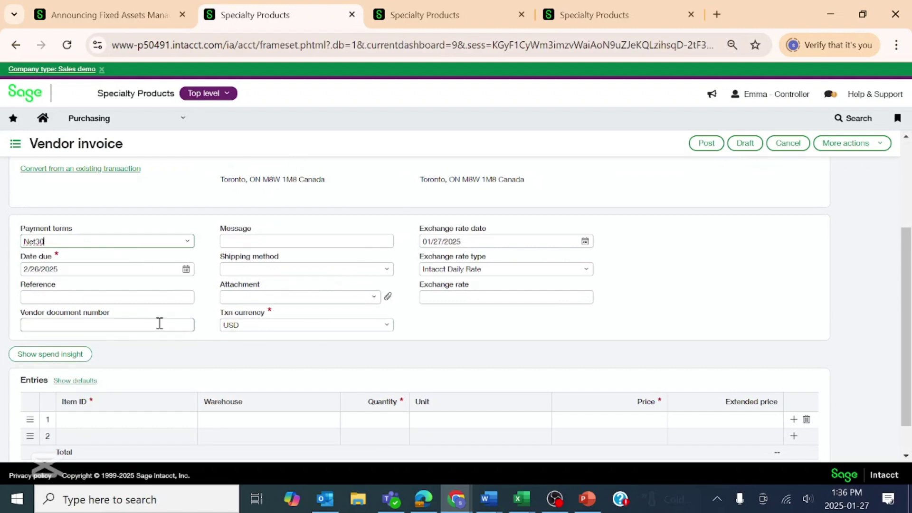
click(373, 297)
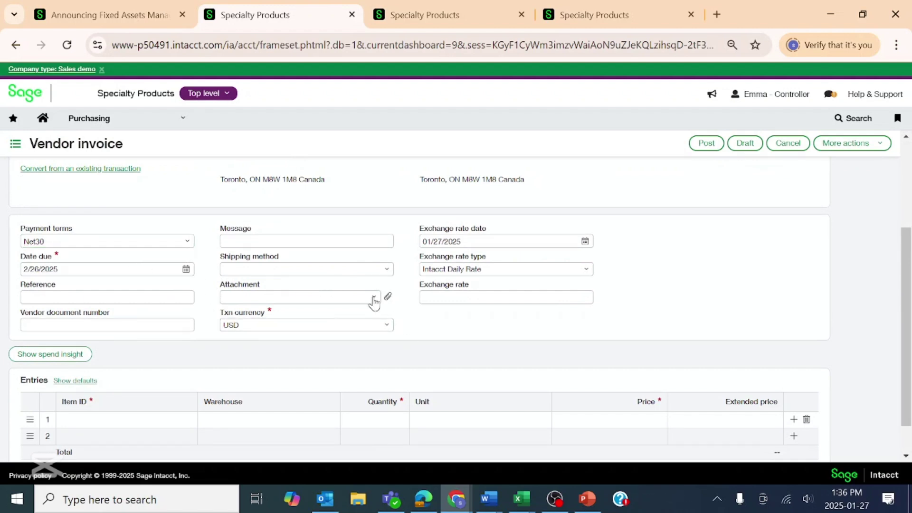
click(266, 348)
Add line 1 with item RET-001 Retreat Services at a price of 65,000.00.
scroll(419, 343, down, 1)
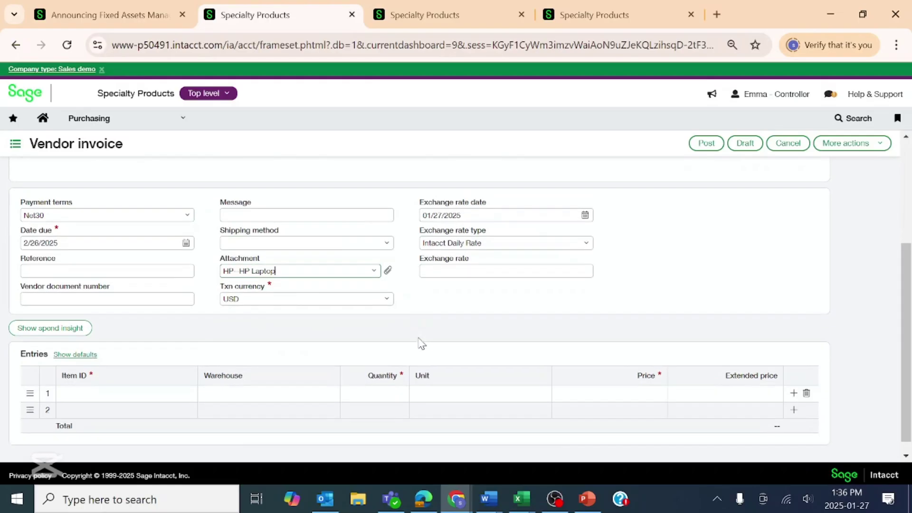
click(129, 378)
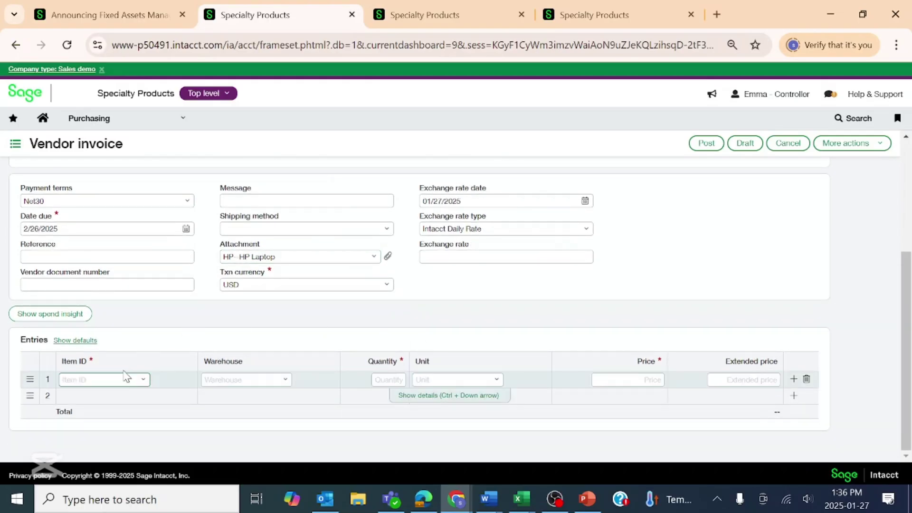
text(17)
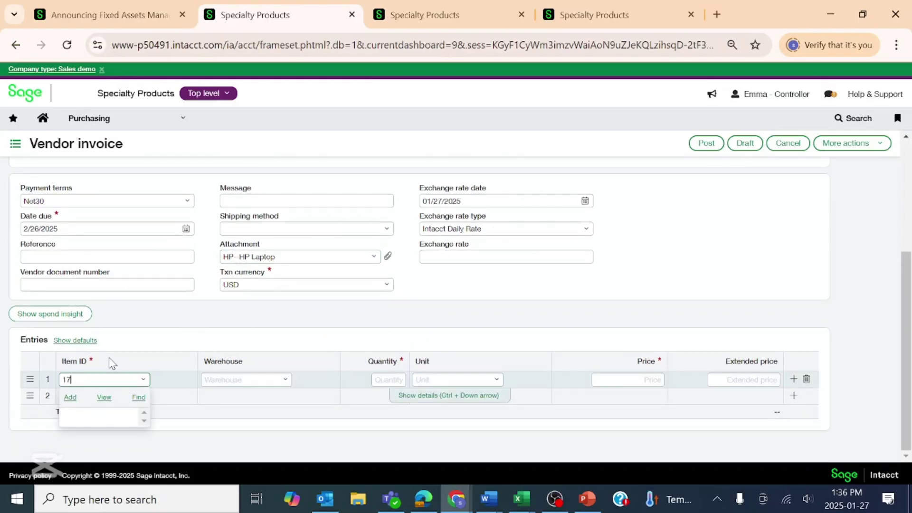
key(BackSpace)
key(BackSpace)
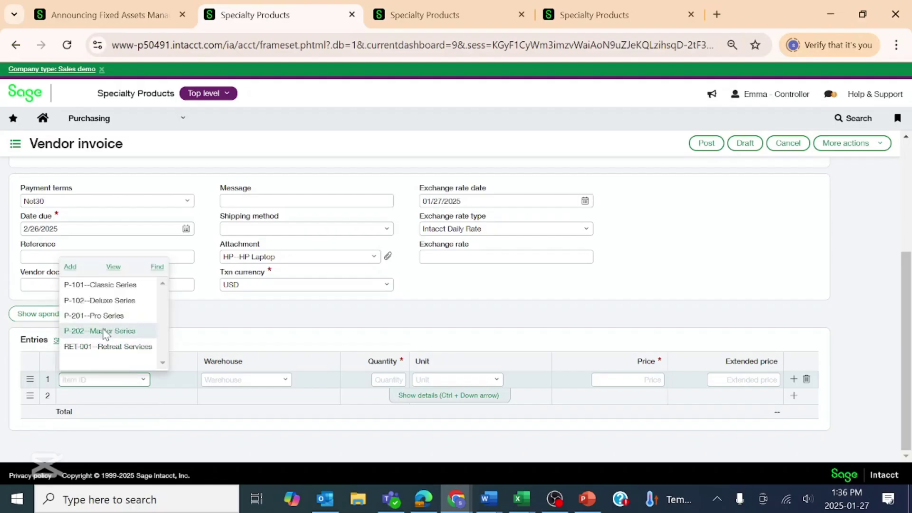
click(129, 287)
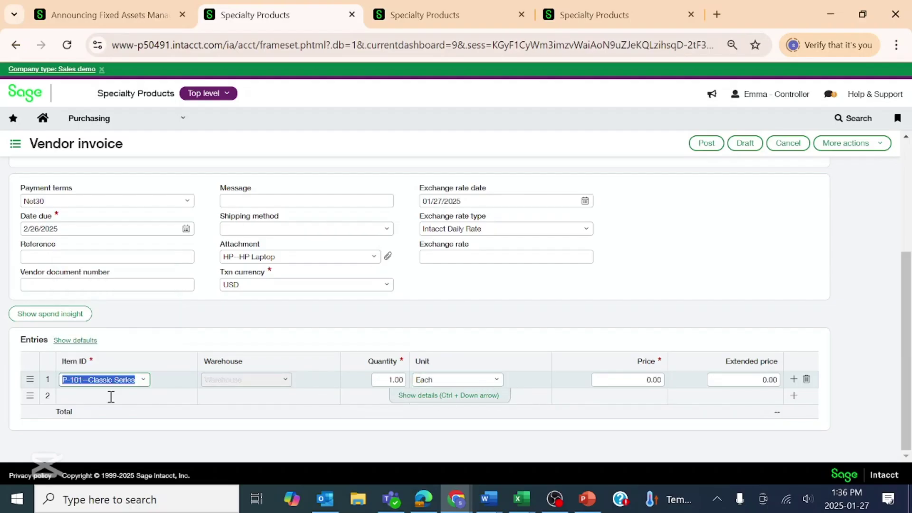
click(143, 379)
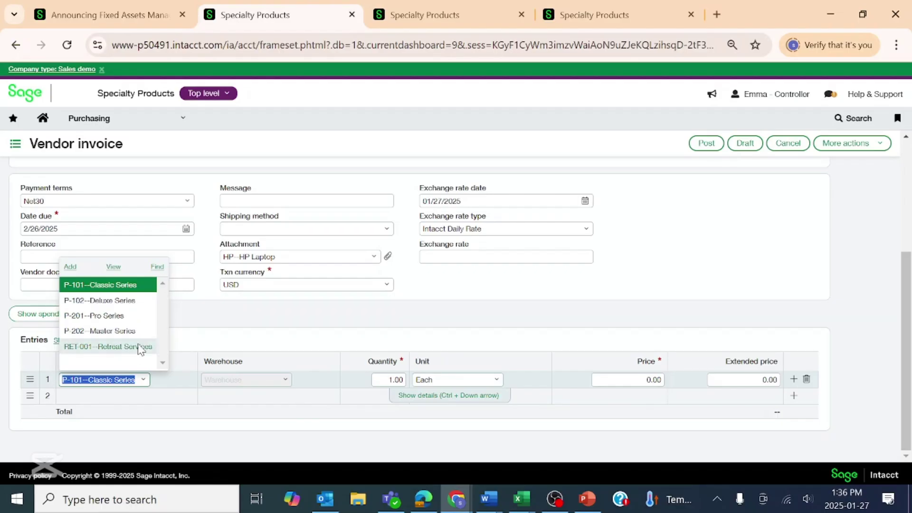
click(140, 346)
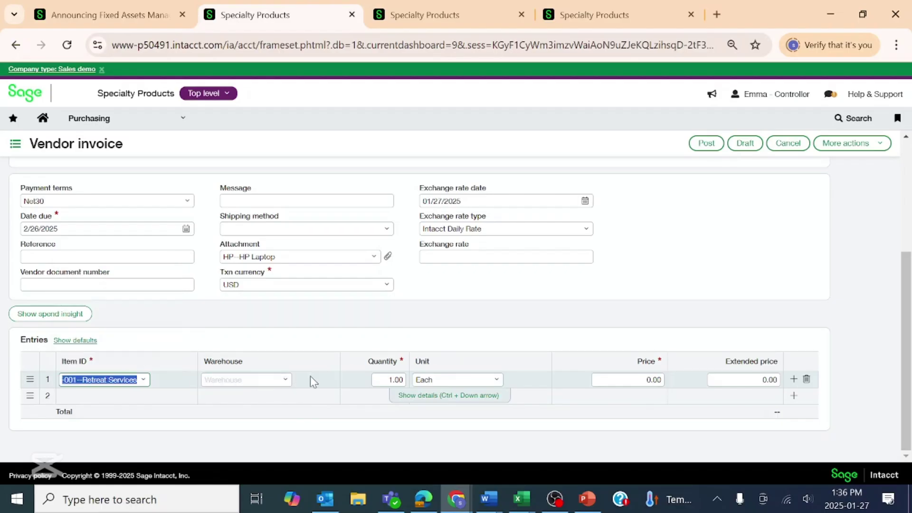
click(288, 379)
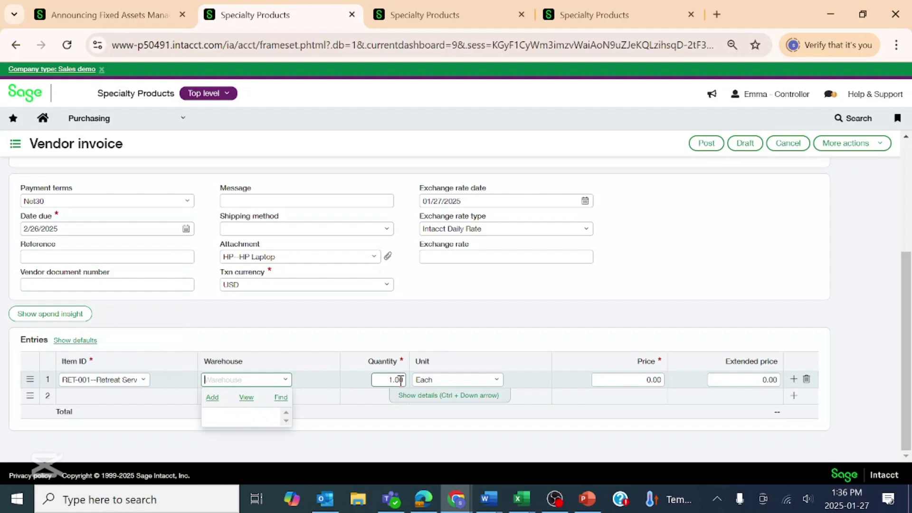
click(645, 380)
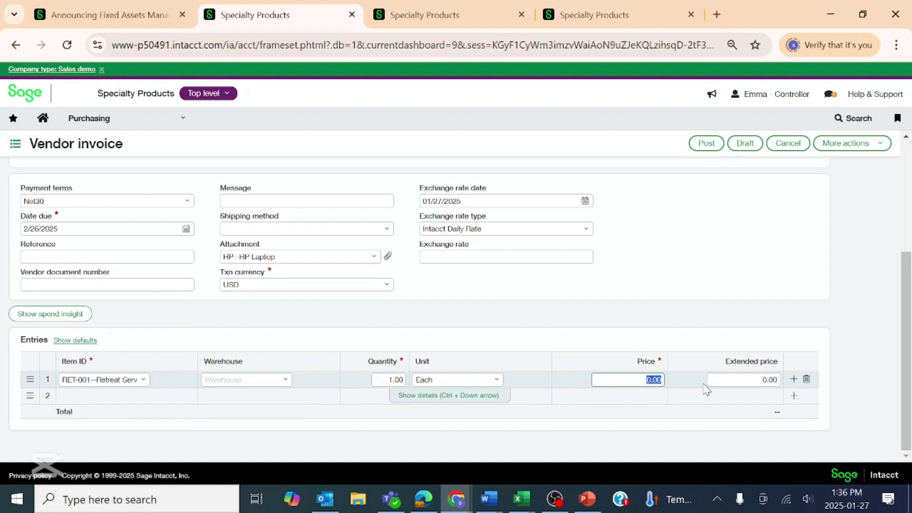
text(65,00)
key(Tab)
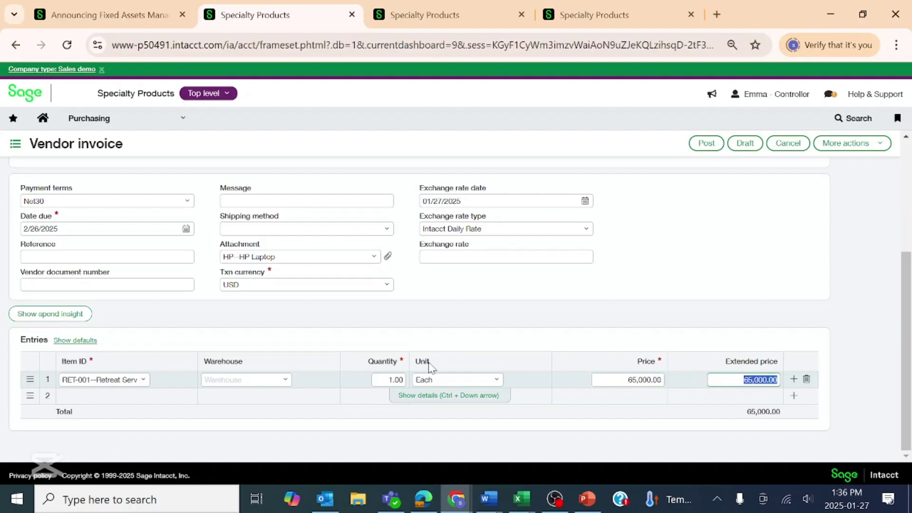
Name the line's acquired asset 'Jaguar 2025 model' in the line details.
click(461, 398)
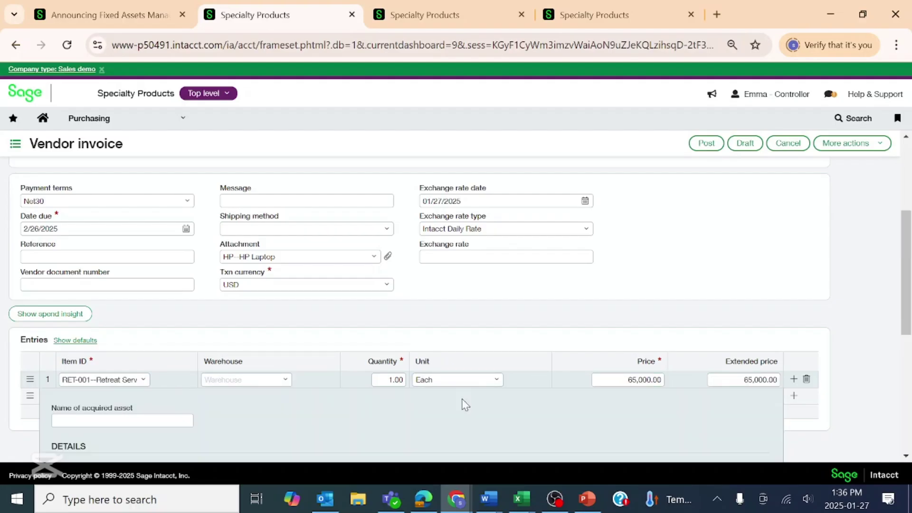
scroll(375, 358, down, 1)
scroll(258, 229, up, 4)
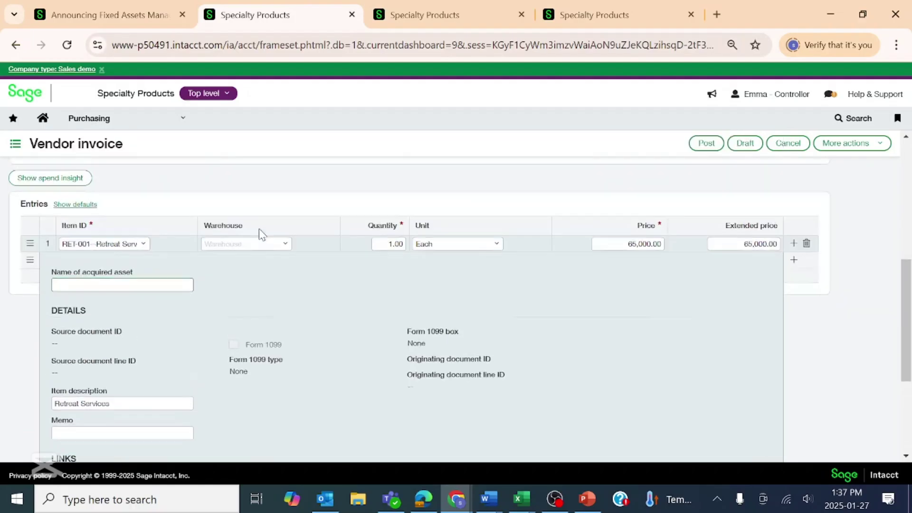
scroll(262, 236, down, 2)
scroll(261, 236, down, 2)
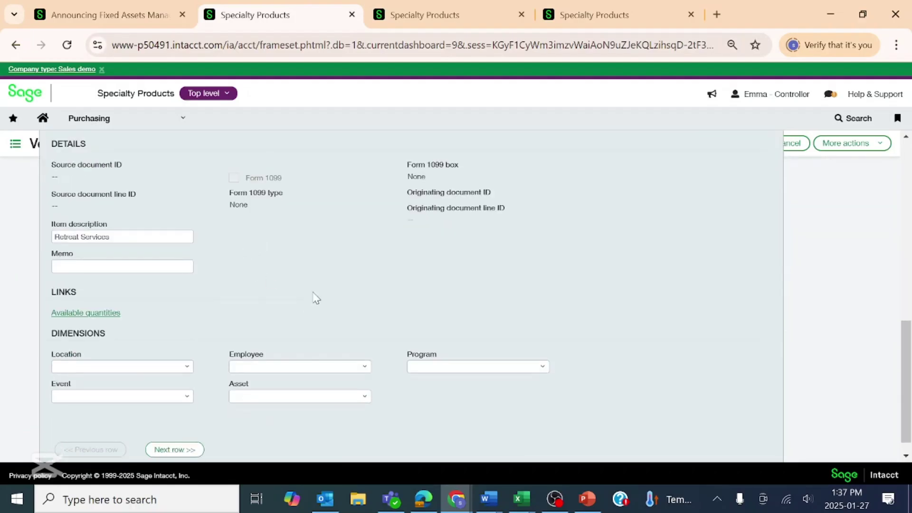
scroll(314, 296, up, 4)
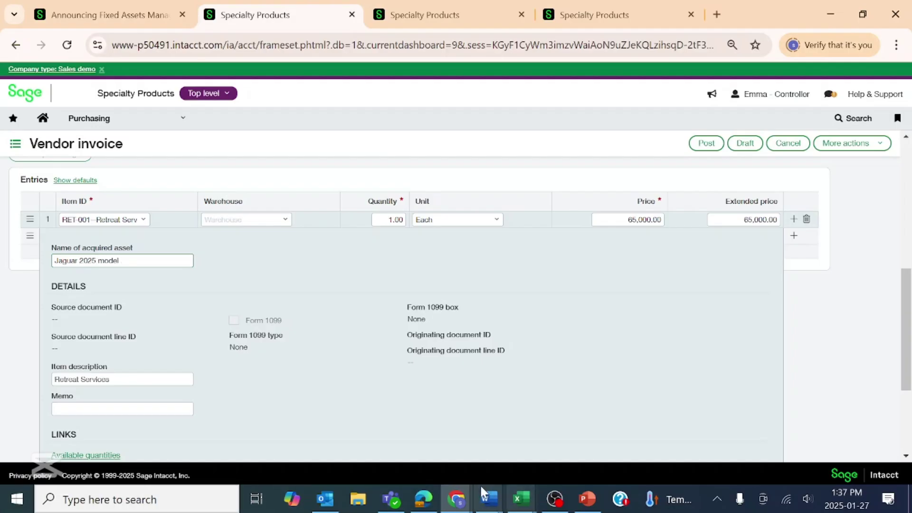
scroll(405, 385, down, 3)
scroll(437, 417, up, 3)
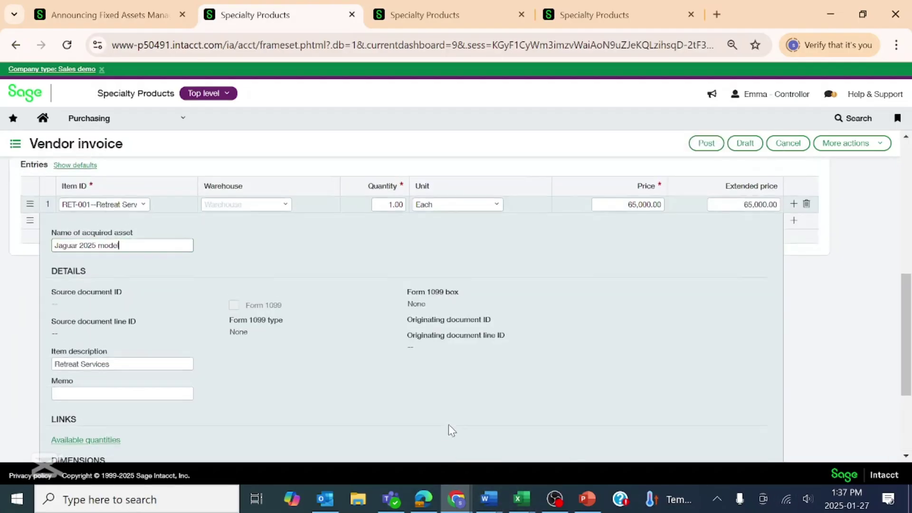
scroll(448, 429, down, 3)
click(465, 456)
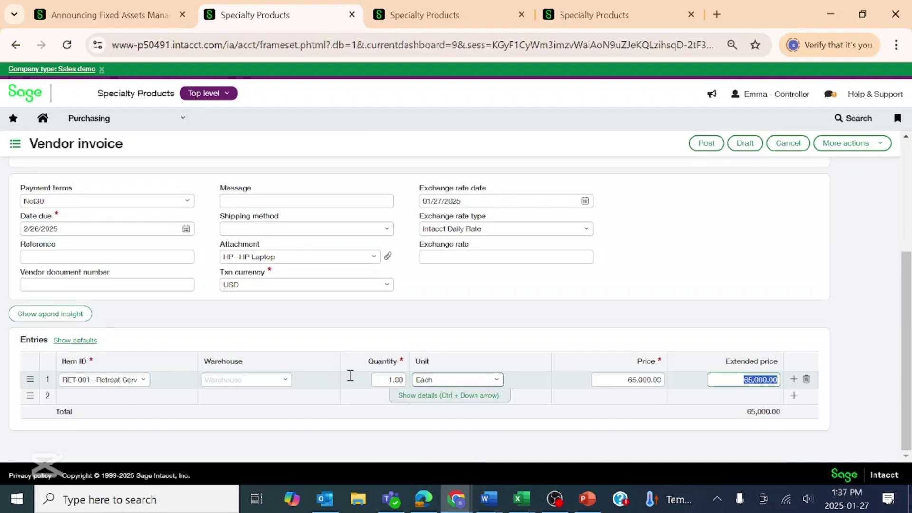
click(464, 399)
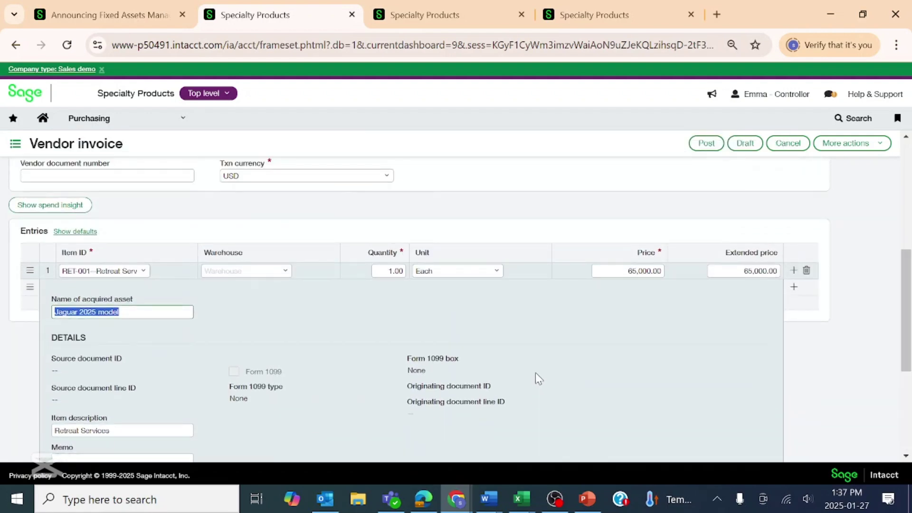
scroll(535, 373, down, 5)
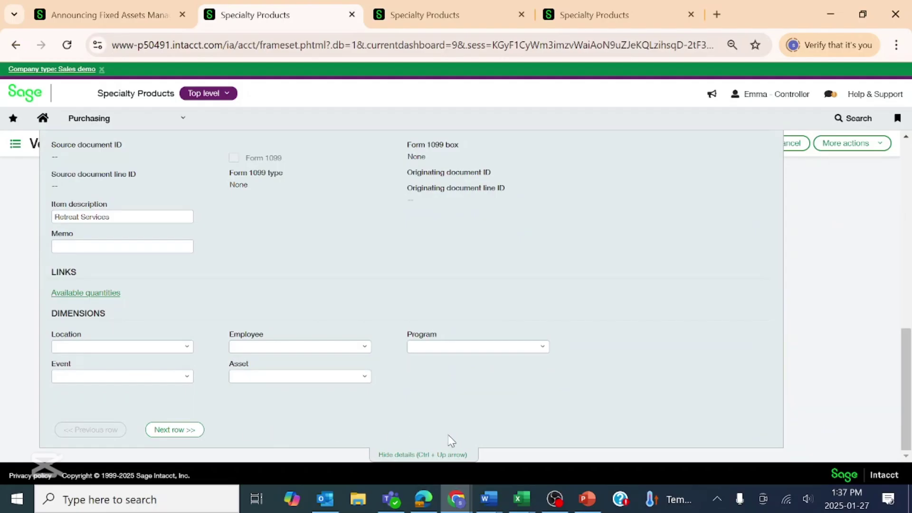
click(452, 456)
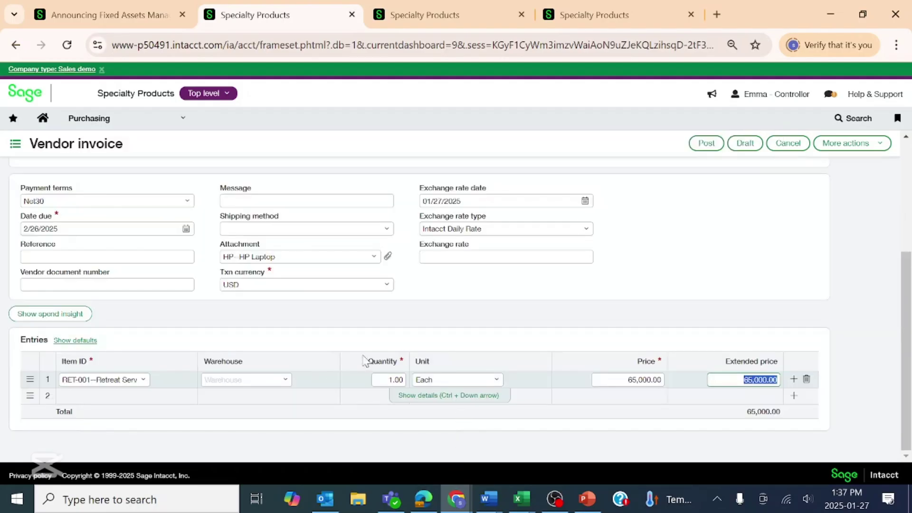
Start creating a new item from line 1's item list, then abandon it.
click(143, 379)
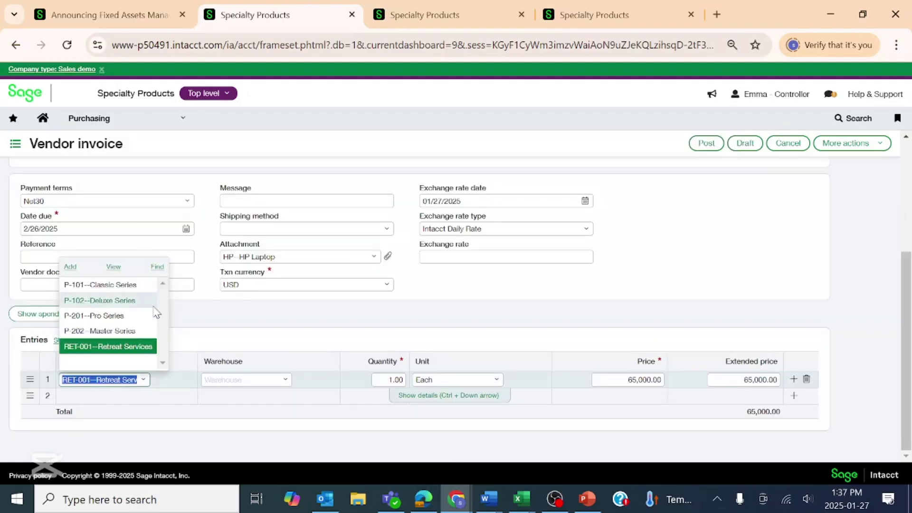
click(70, 267)
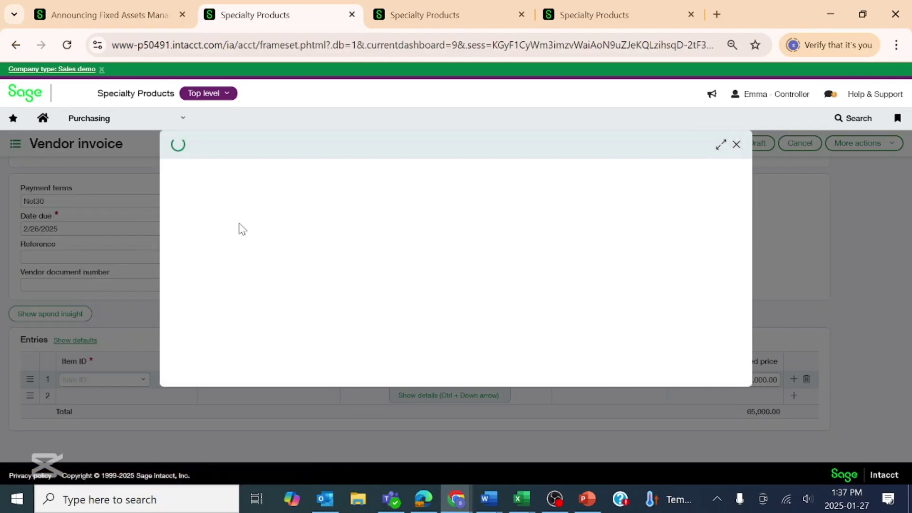
scroll(232, 255, down, 10)
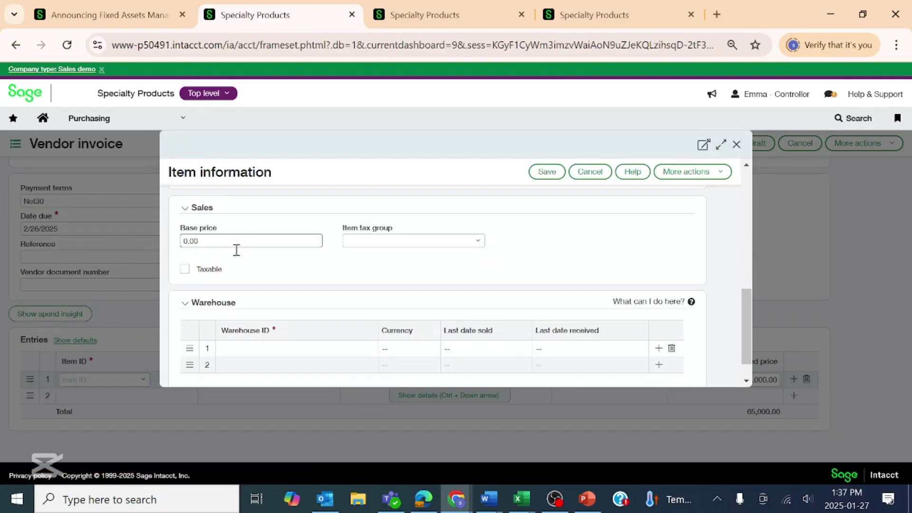
scroll(238, 256, up, 8)
scroll(239, 255, up, 3)
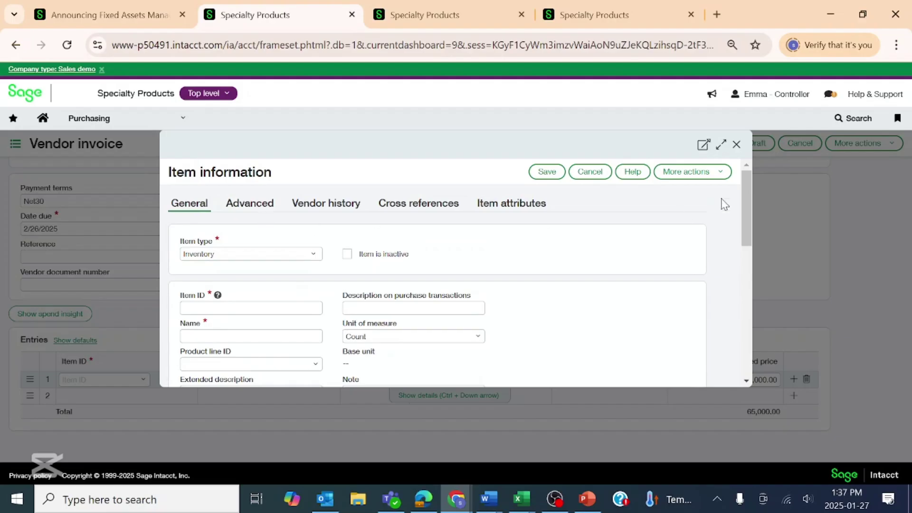
click(590, 172)
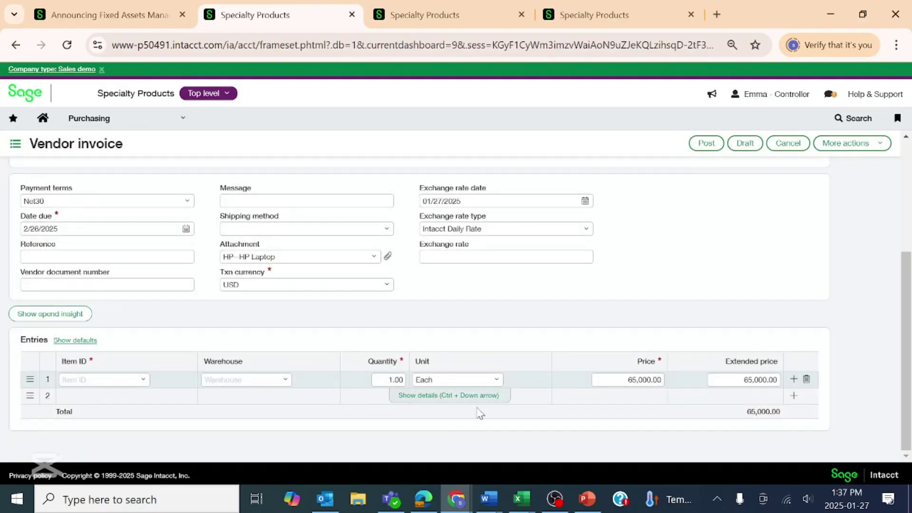
Choose RET-001--Retreat Services as line 1's item.
scroll(481, 419, up, 4)
scroll(481, 419, down, 3)
scroll(505, 419, down, 1)
click(143, 382)
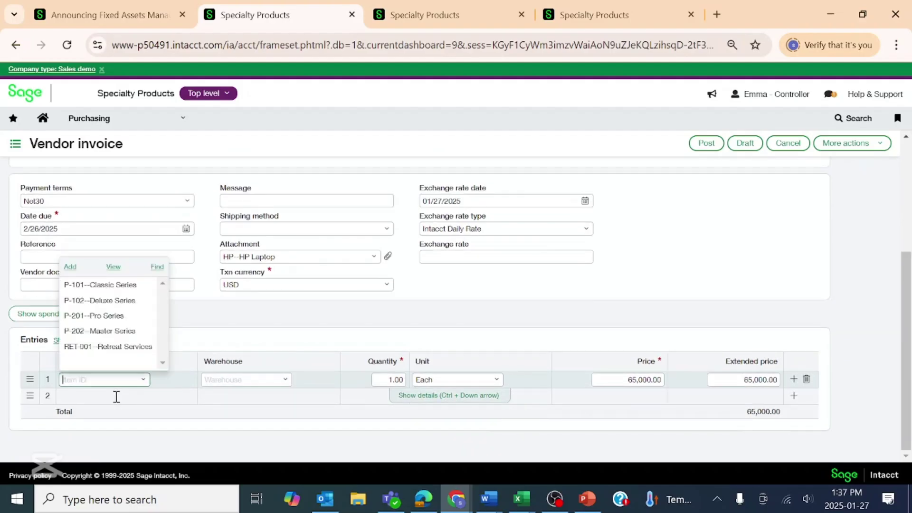
click(116, 358)
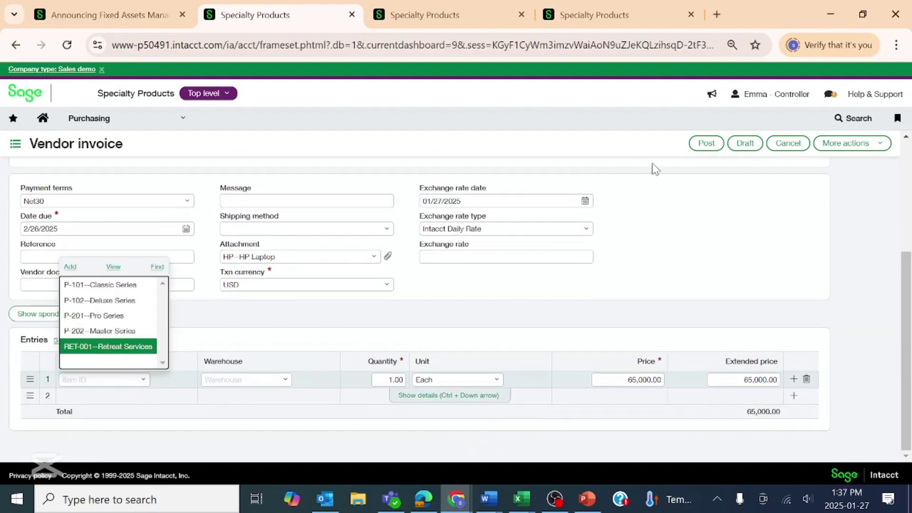
Try posting, go back, and set line 1's price to 65,000.00.
click(706, 144)
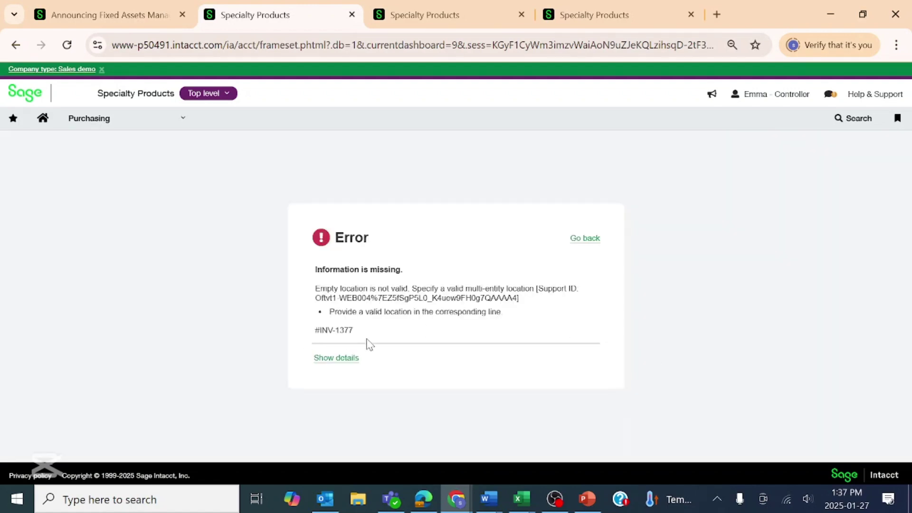
click(588, 244)
scroll(342, 269, down, 4)
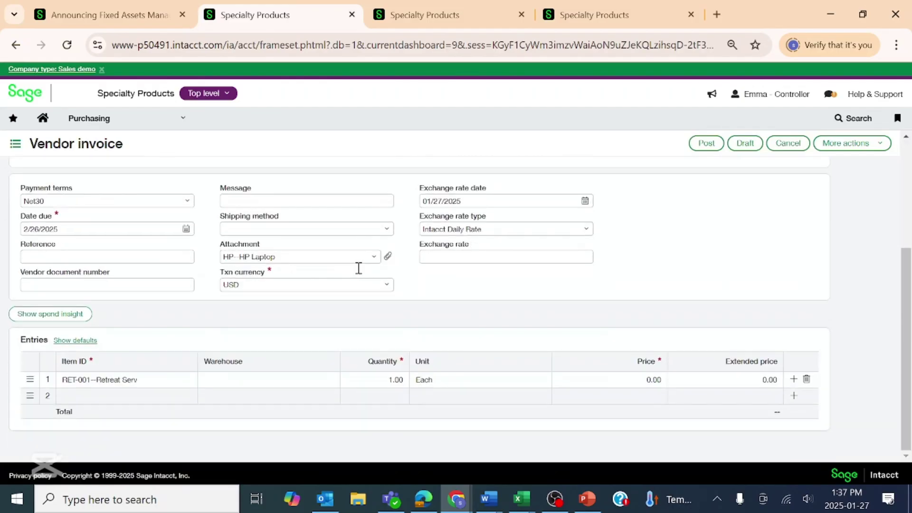
scroll(486, 414, down, 3)
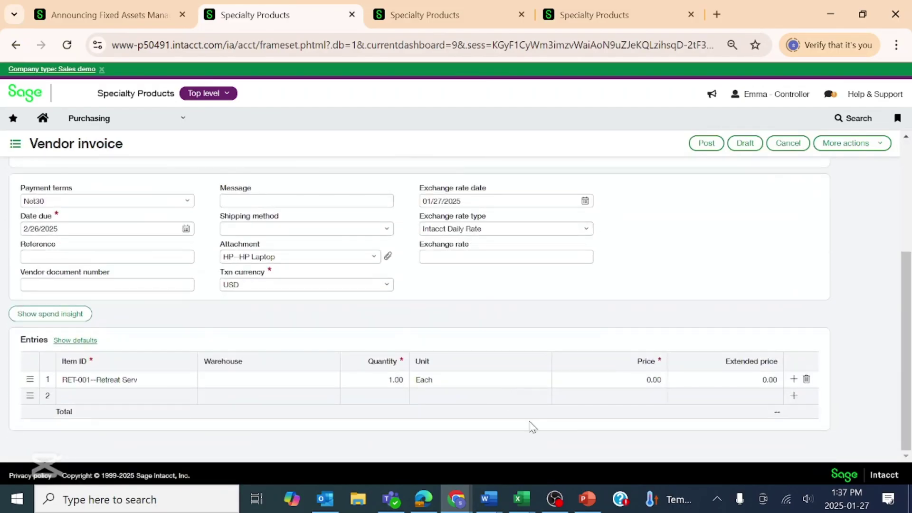
click(620, 378)
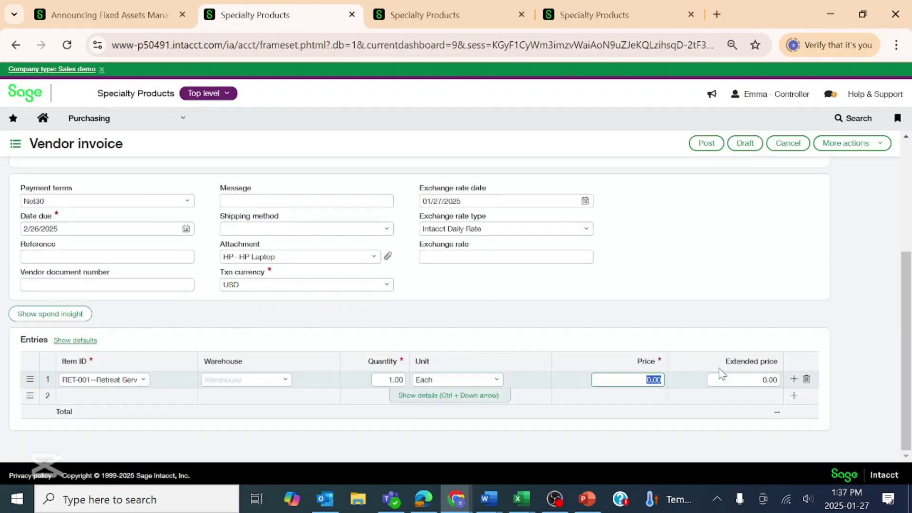
text(65000)
click(436, 399)
Set line 1's location to 01--SPC Holdings (old) and post again, triggering the Event error.
click(483, 394)
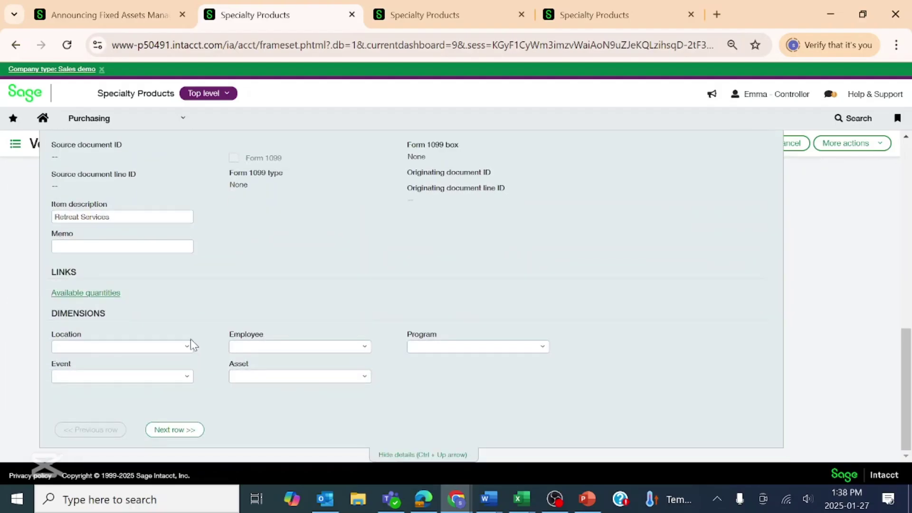
click(189, 347)
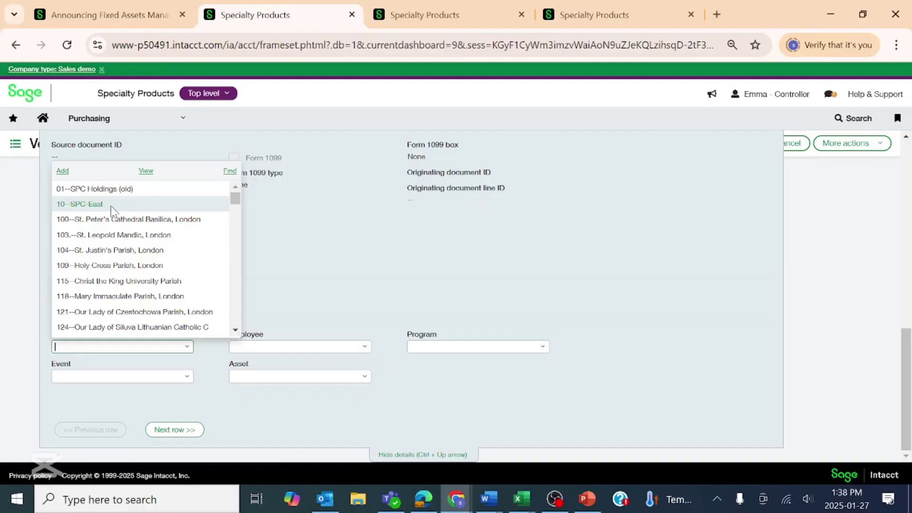
click(112, 190)
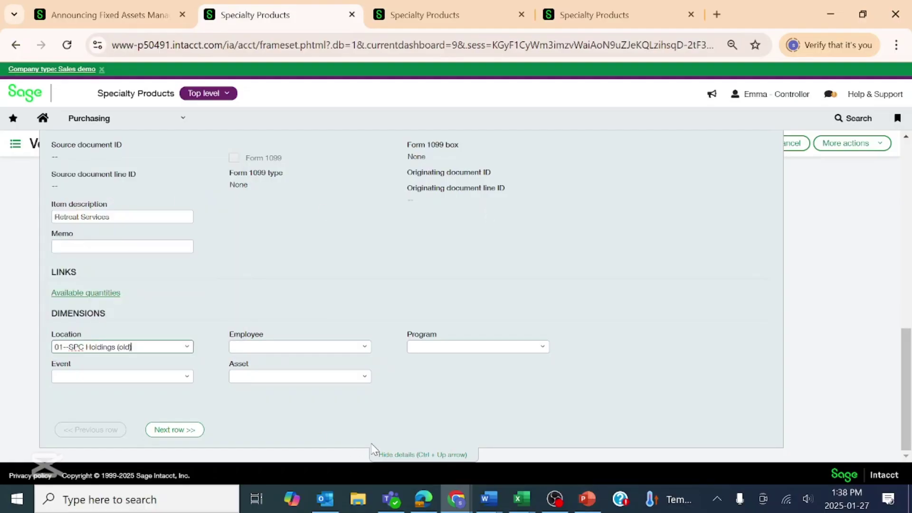
click(408, 456)
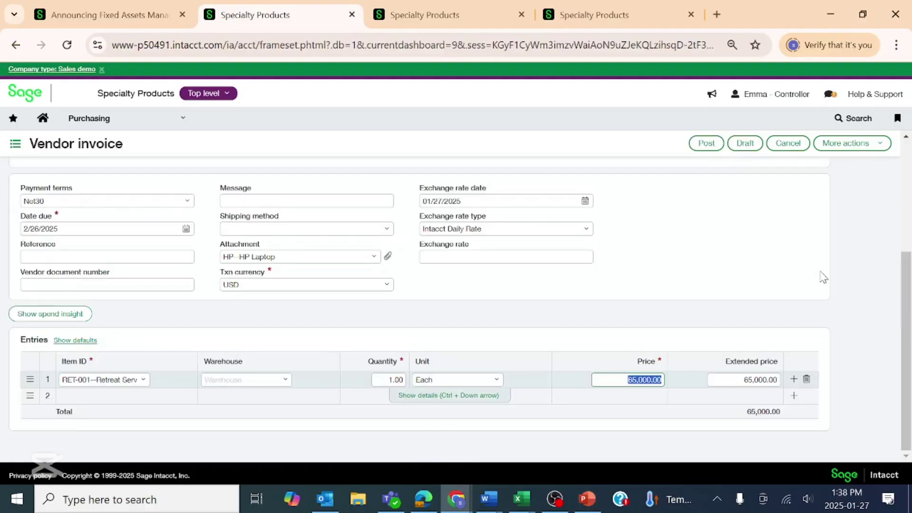
click(706, 144)
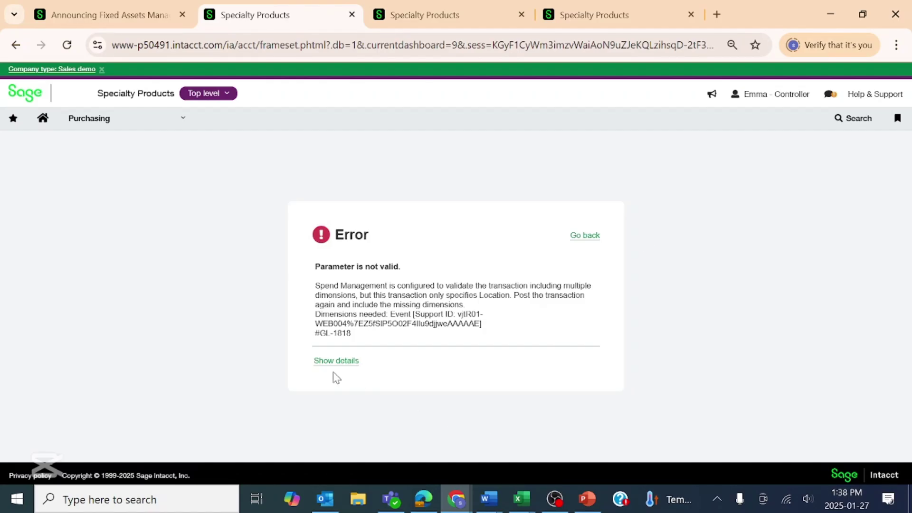
Set line 1's event to 02--Choir and program to 01--Youth.
click(590, 244)
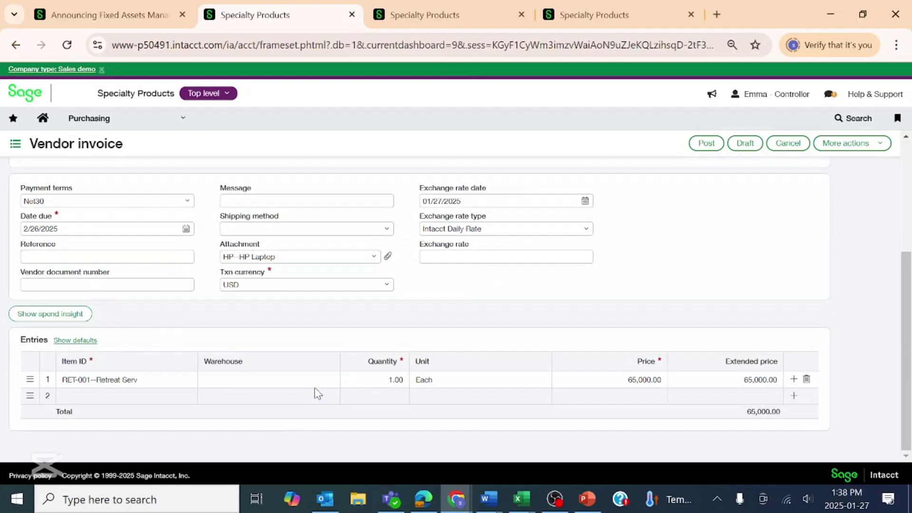
click(292, 384)
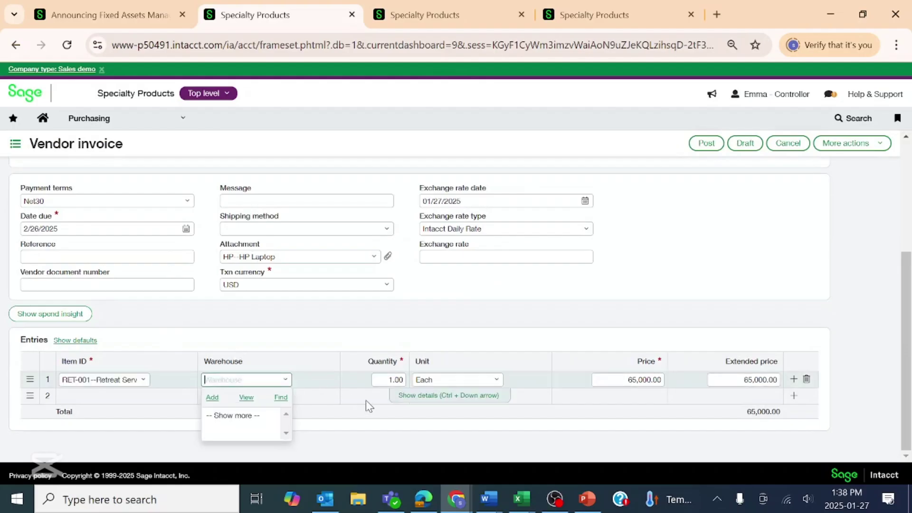
click(454, 400)
scroll(464, 390, down, 2)
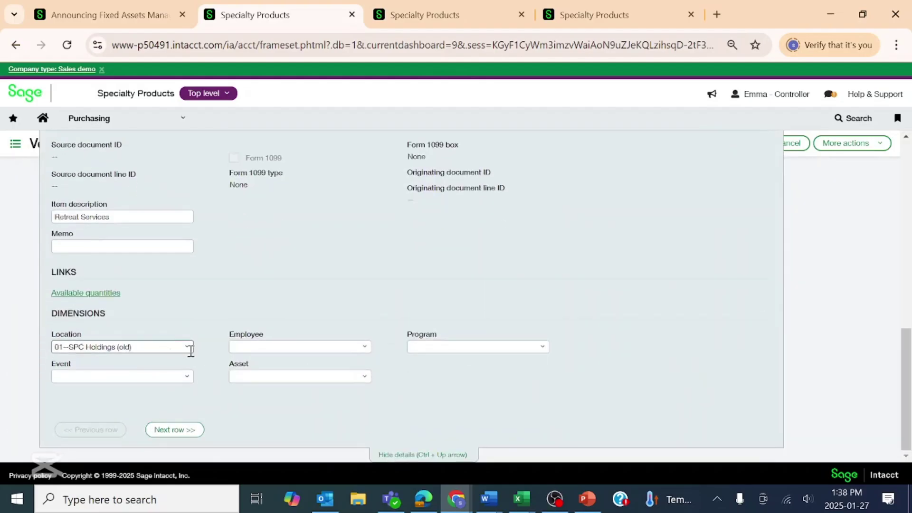
click(190, 382)
click(95, 204)
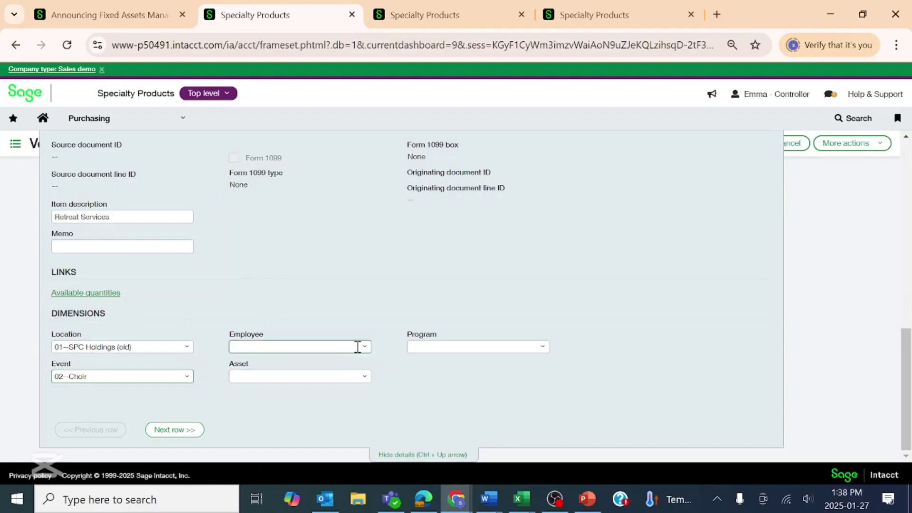
click(546, 347)
click(437, 204)
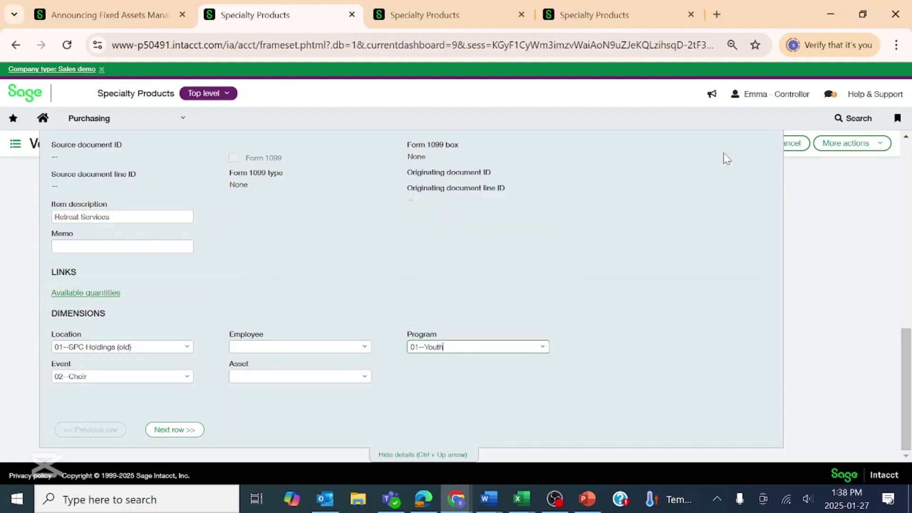
click(403, 455)
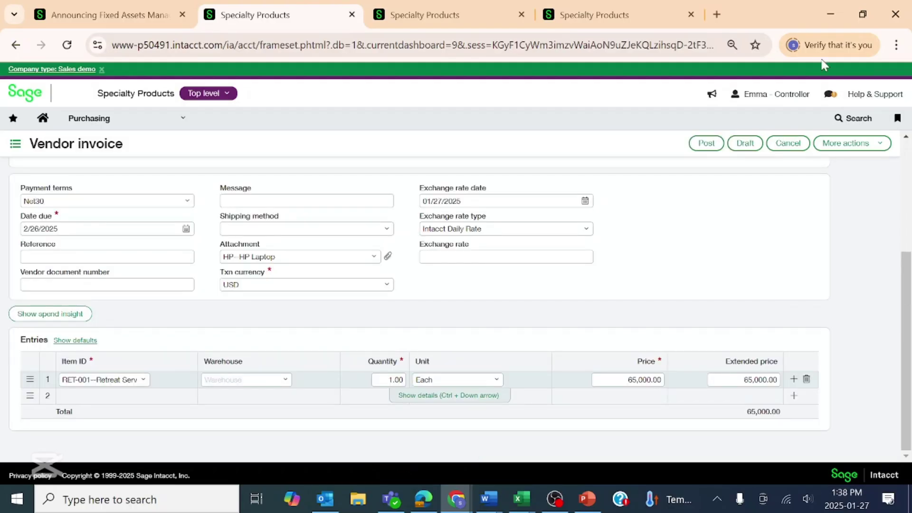
Post the invoice twice, receiving the SL-0401 transaction cannot be created error.
click(706, 143)
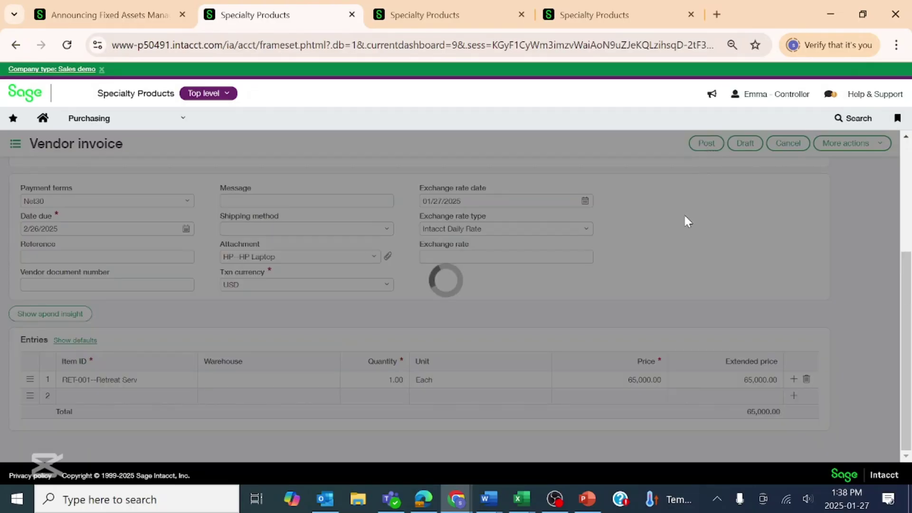
scroll(619, 279, down, 5)
scroll(665, 218, up, 2)
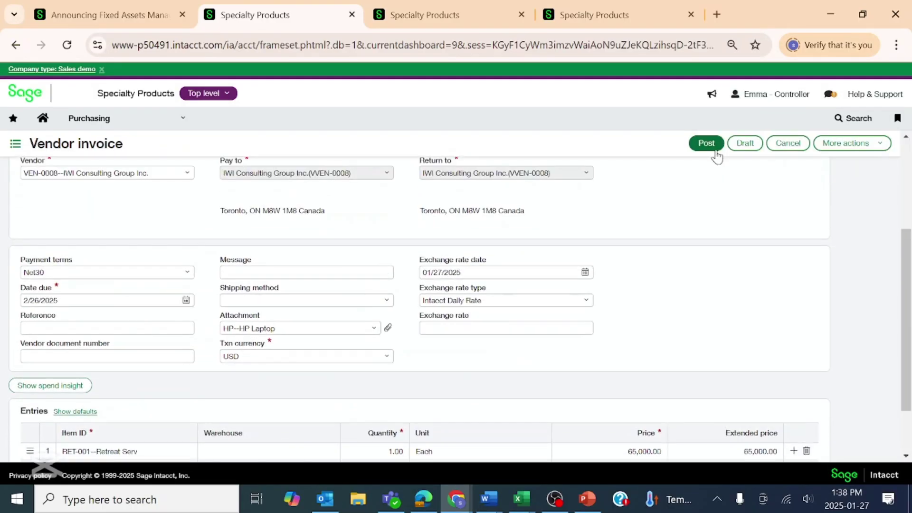
click(708, 144)
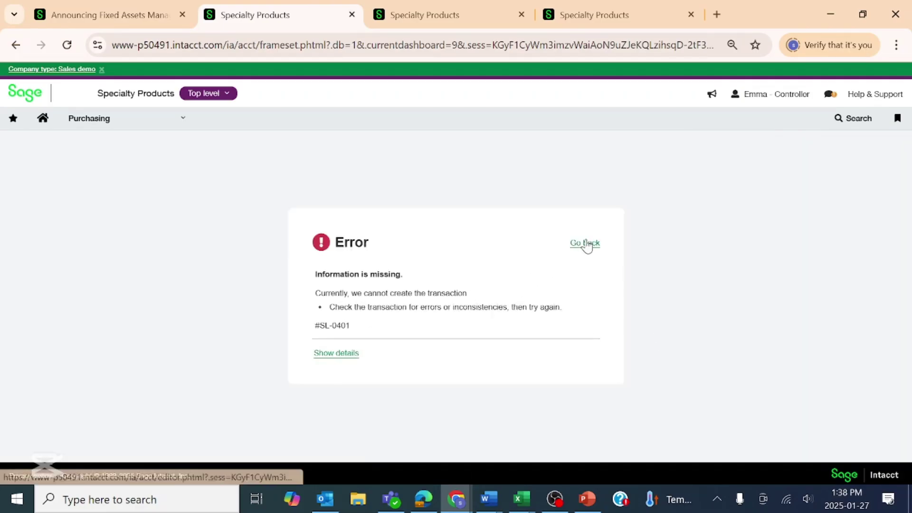
Review the full error list about the acquired-asset name, return to the invoice, and open Purchasing.
click(344, 354)
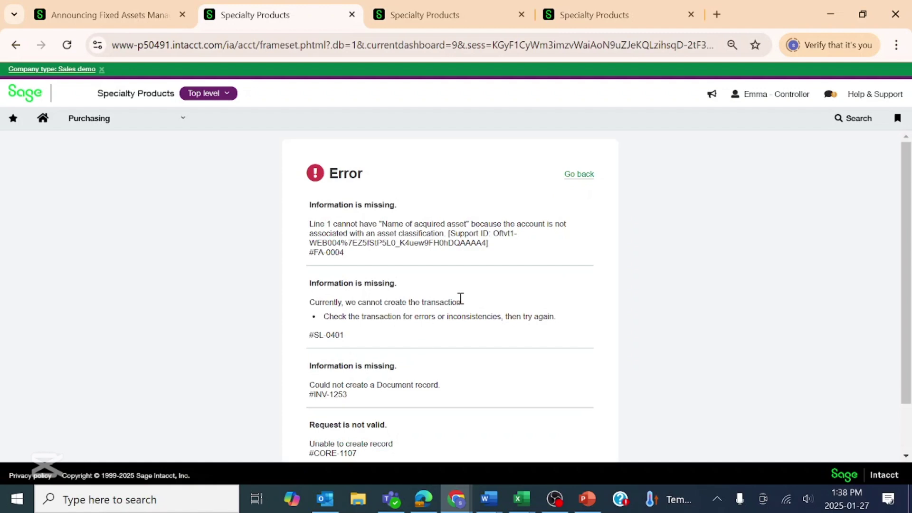
scroll(462, 304, down, 2)
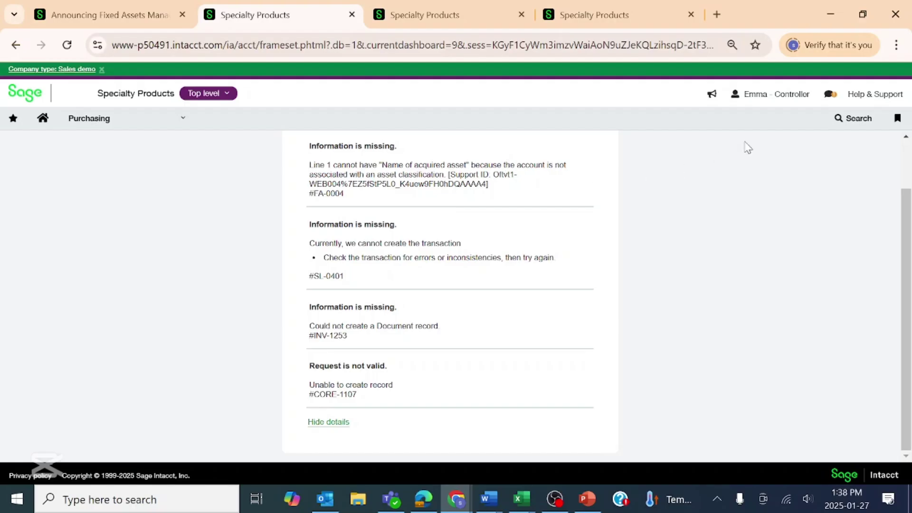
scroll(747, 212, up, 2)
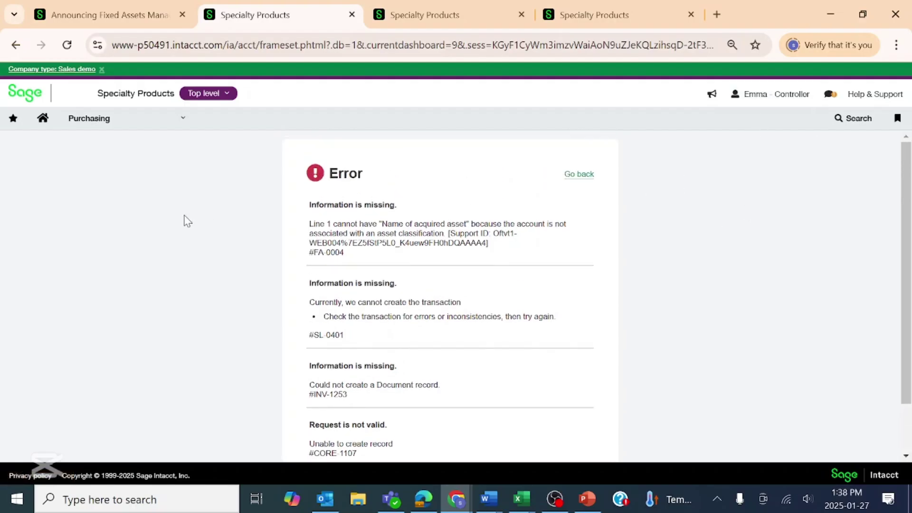
click(576, 177)
click(143, 120)
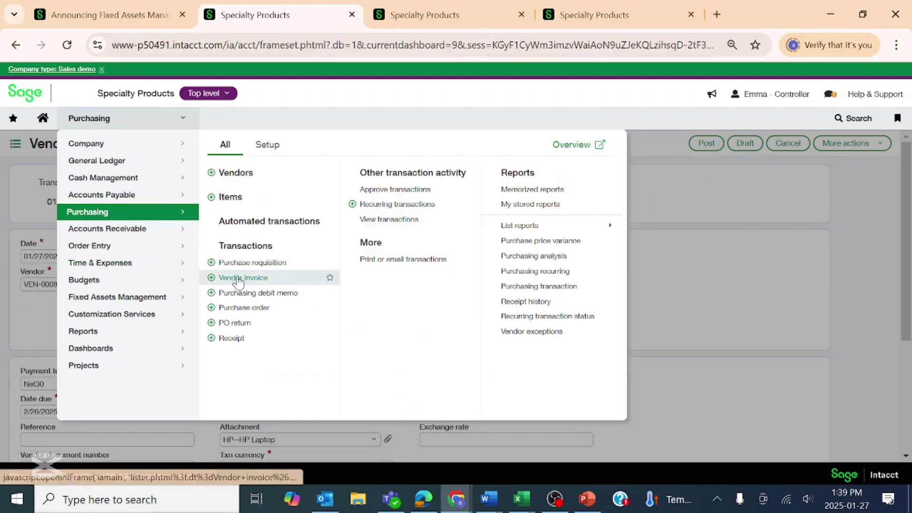
Start a new Non-inventory item with item ID AP.
click(237, 197)
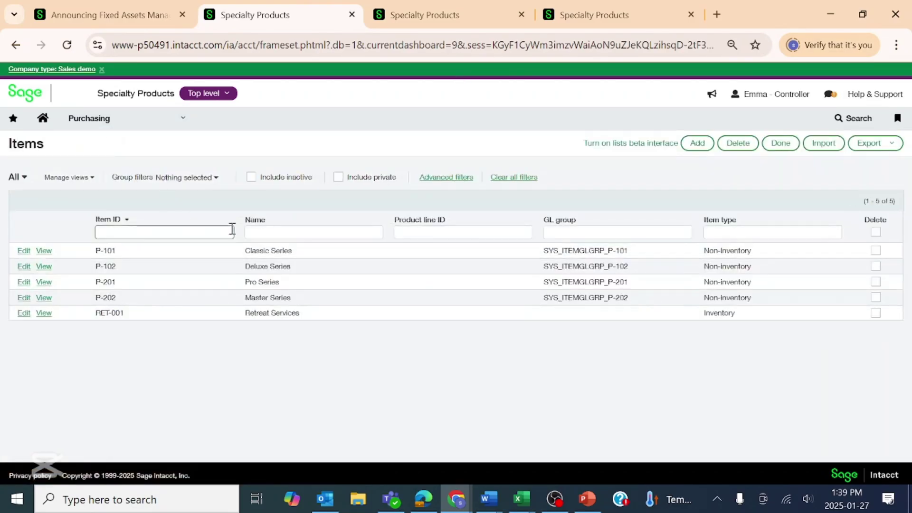
click(708, 144)
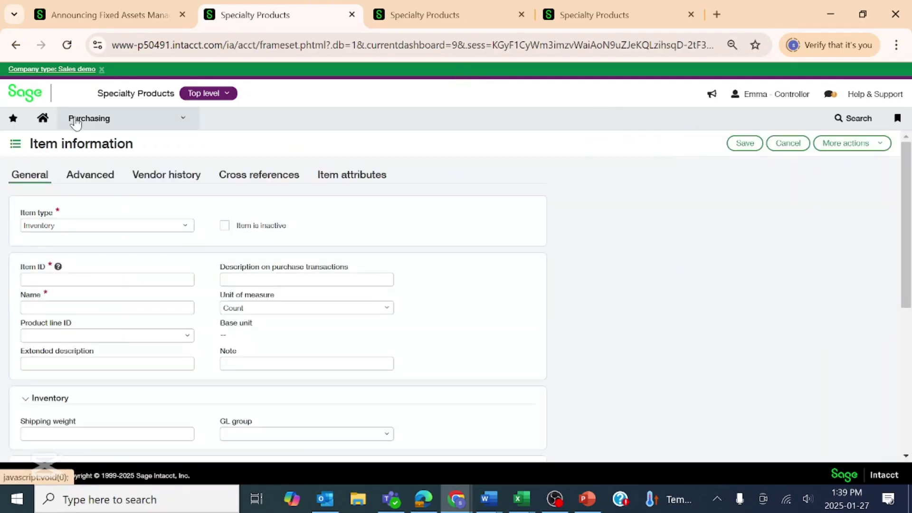
click(191, 230)
click(119, 257)
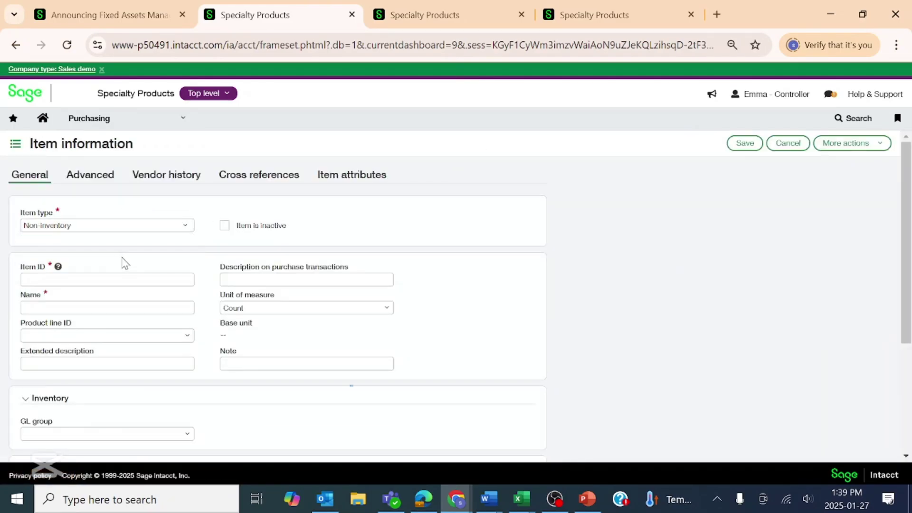
click(93, 282)
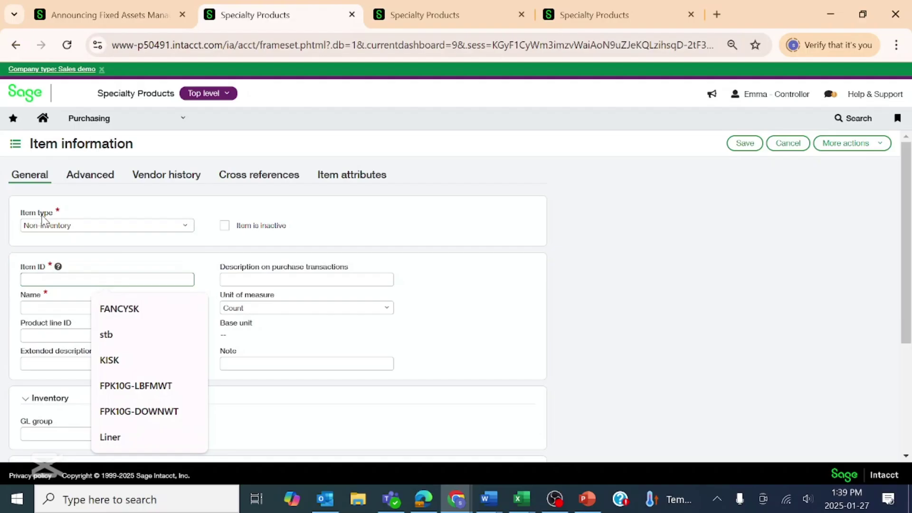
text(Asset Purc)
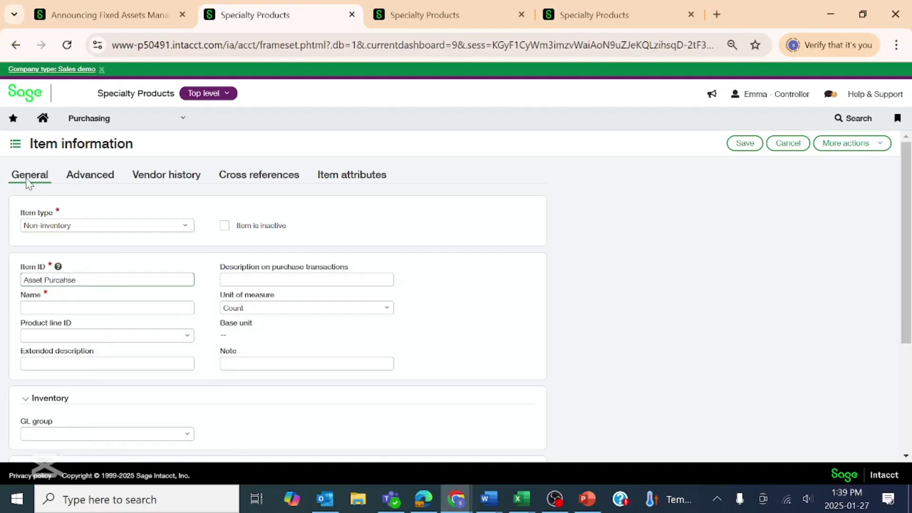
key(BackSpace)
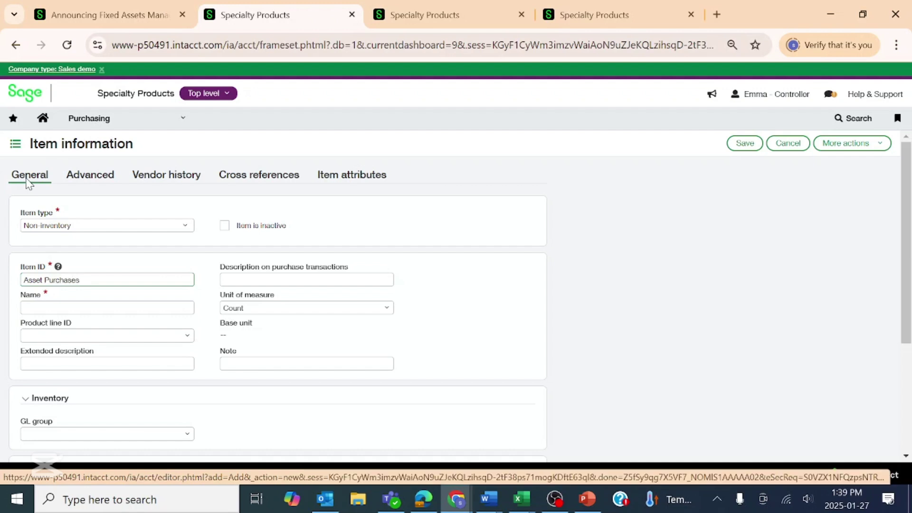
drag(122, 280, 2, 259)
key(ctrl+c)
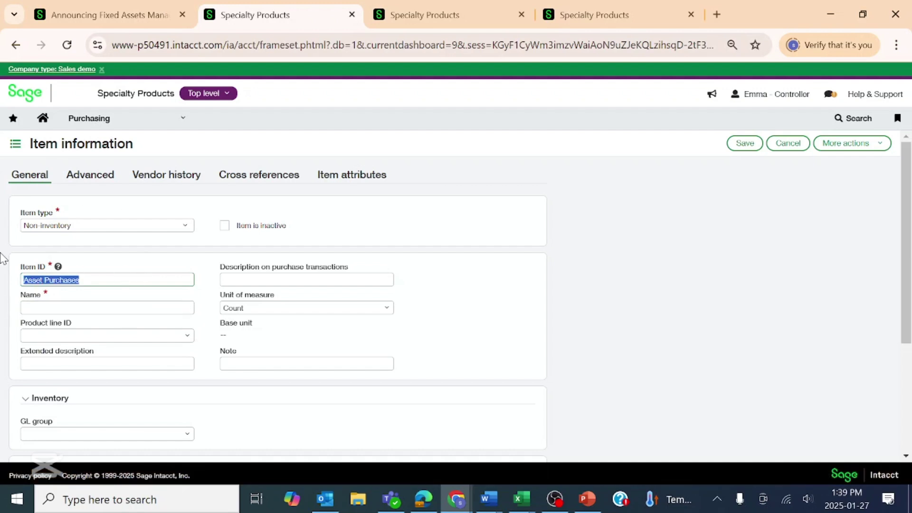
text(AP)
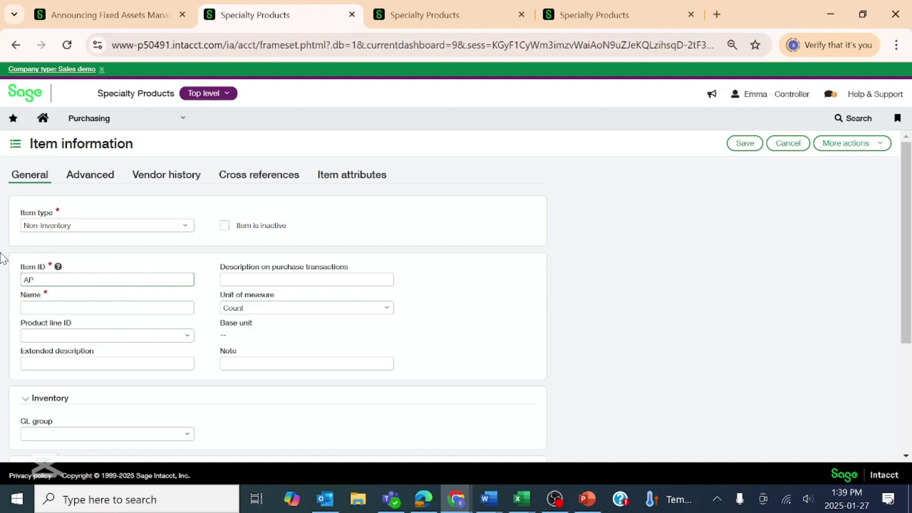
Name the item 'Asset Purchases', fix the spelling, and paste it as the purchase description.
click(170, 306)
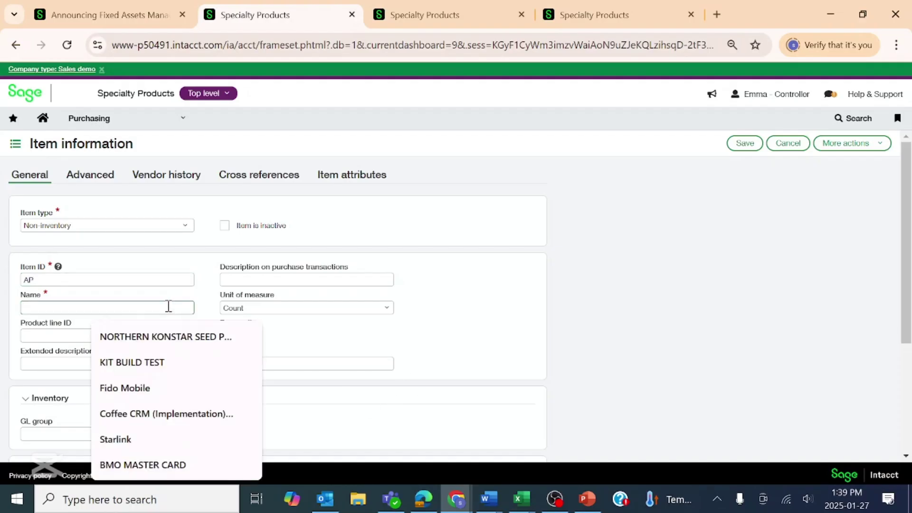
text(Asset Purcahses)
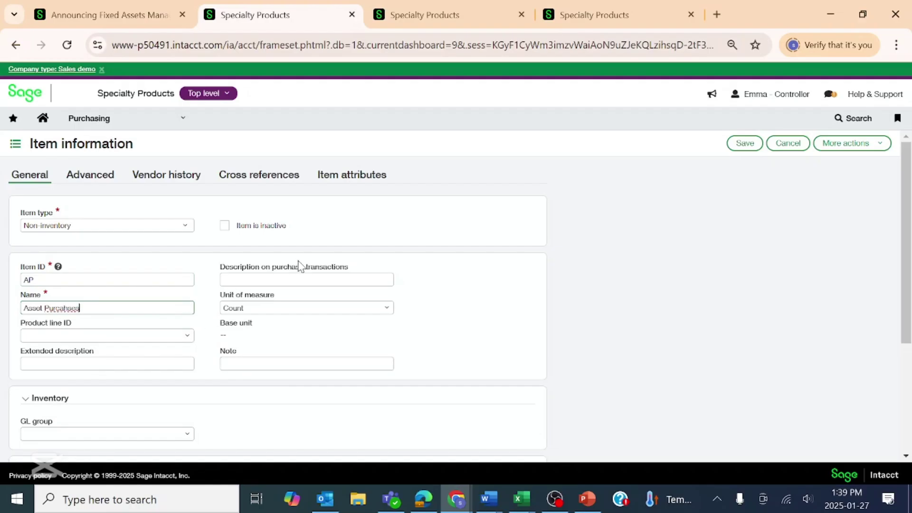
drag(98, 312, 8, 313)
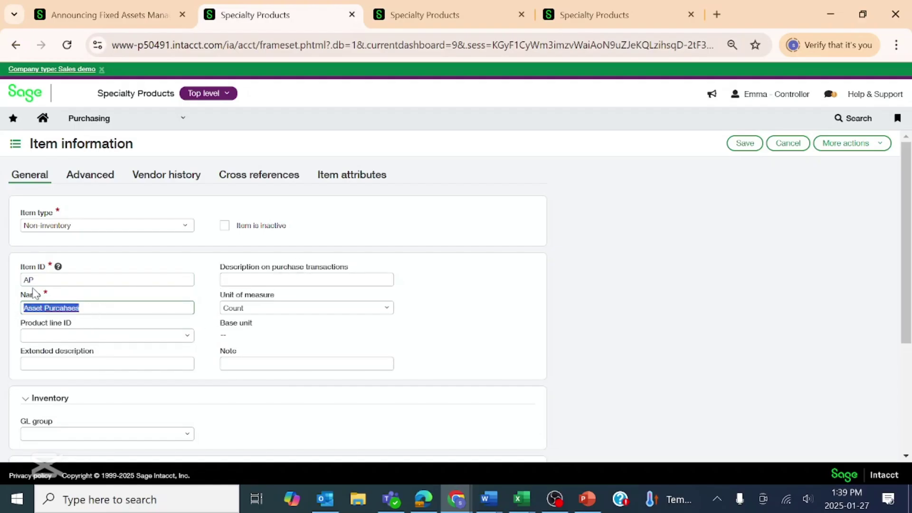
double_click(62, 310)
right_click(62, 309)
click(96, 28)
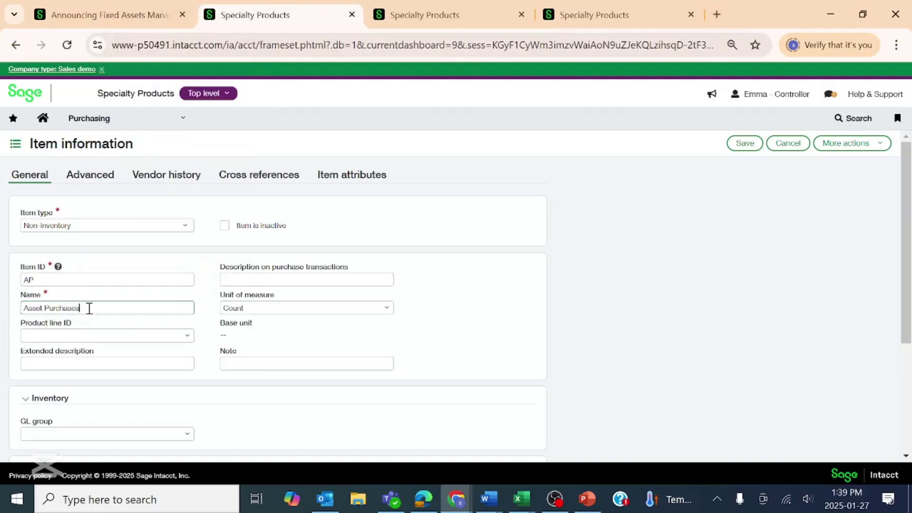
drag(89, 307, 4, 305)
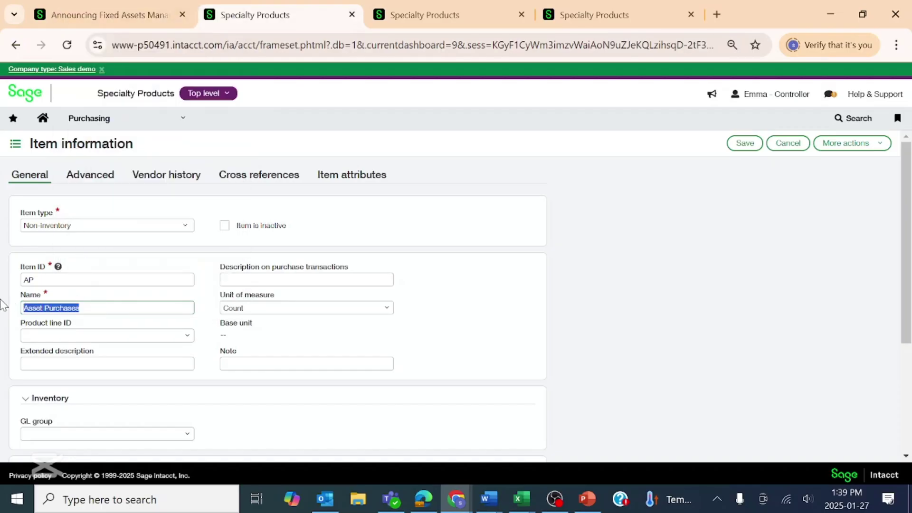
click(333, 280)
key(ctrl+v)
click(466, 340)
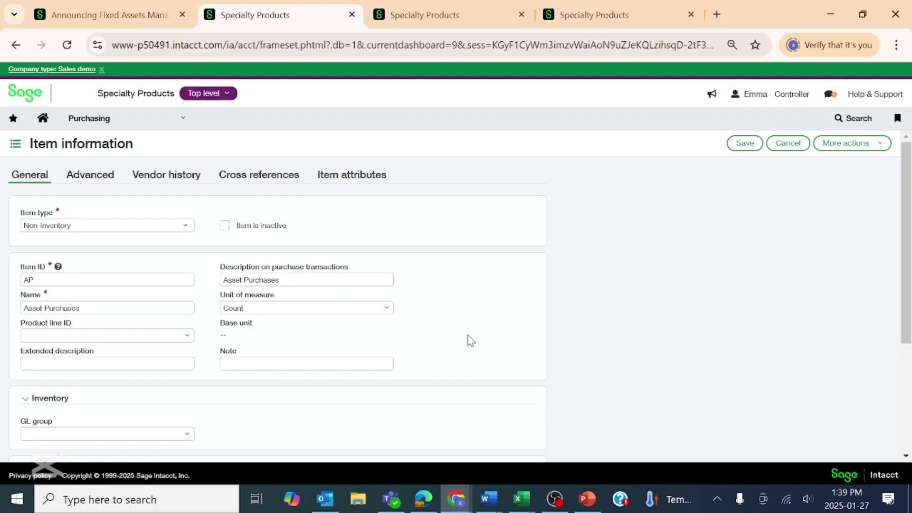
Browse the item's Advanced, Cross-reference, Attributes and Vendor history tabs, then return to General.
scroll(372, 336, down, 4)
scroll(6, 357, up, 5)
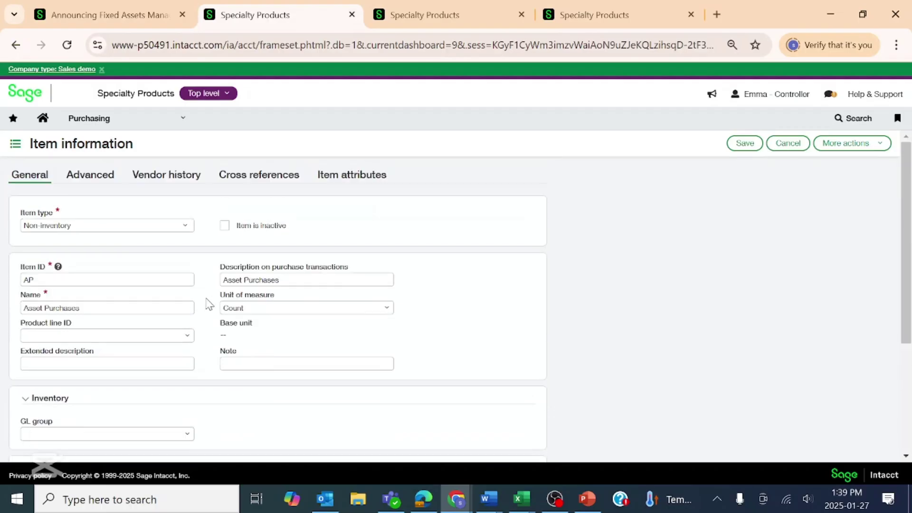
click(105, 176)
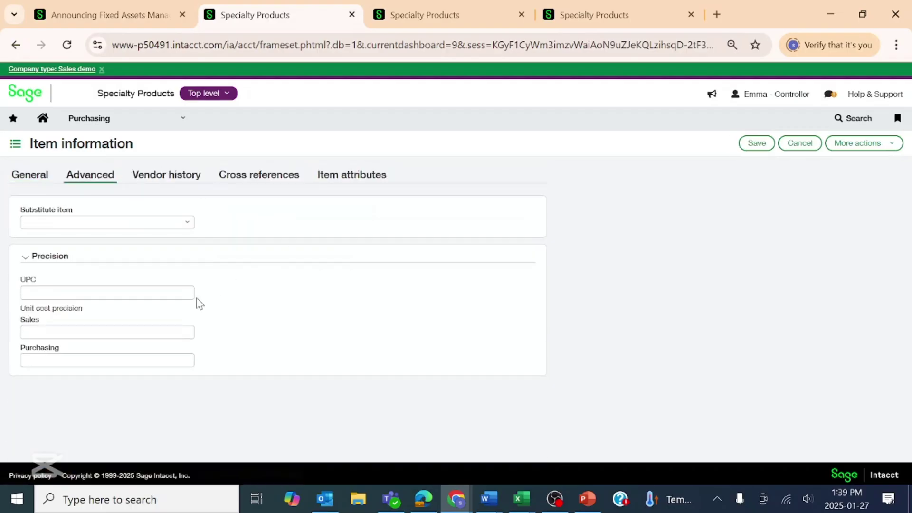
click(256, 177)
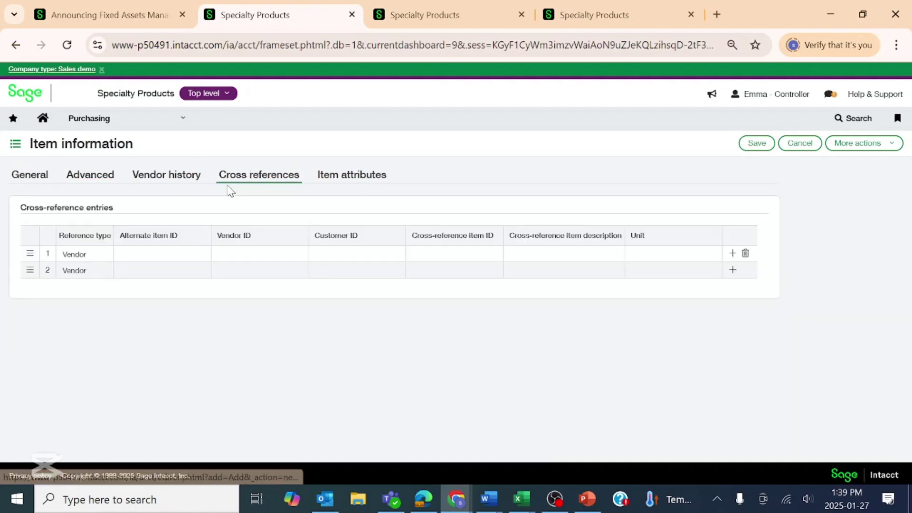
click(352, 182)
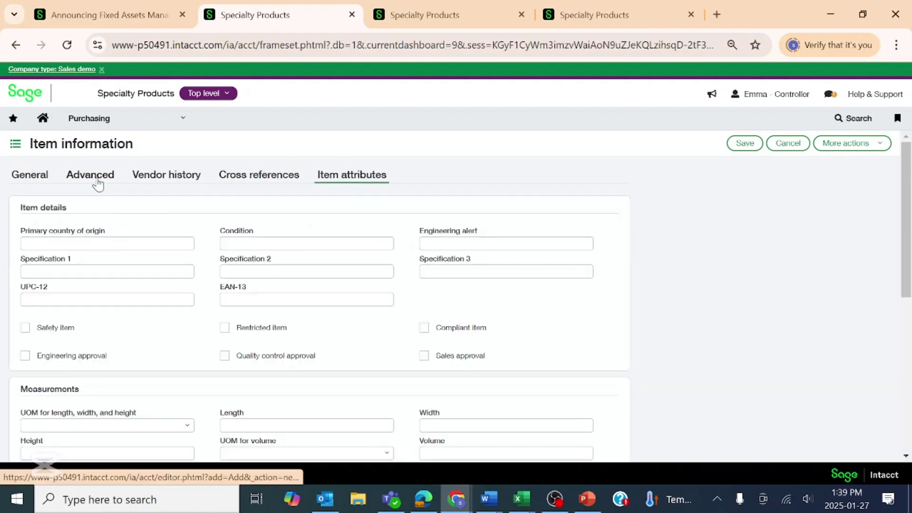
click(159, 179)
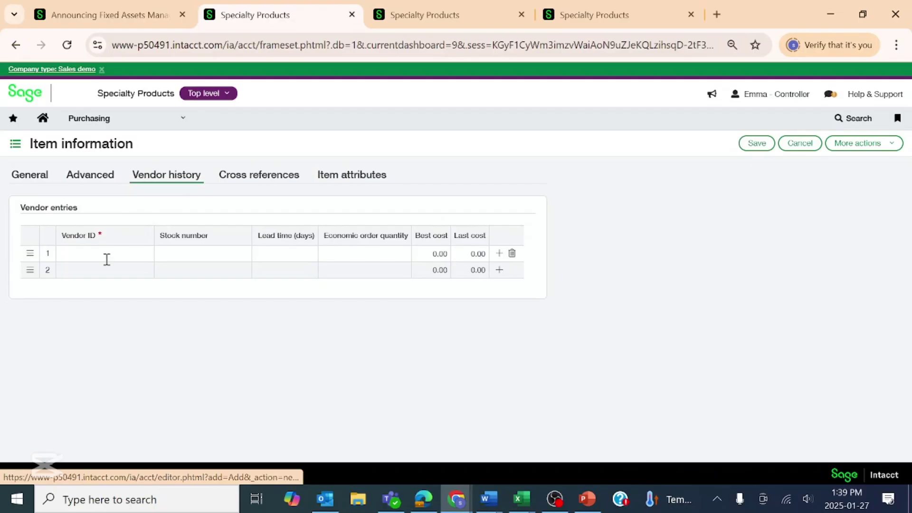
click(42, 177)
scroll(128, 257, down, 4)
scroll(135, 261, up, 2)
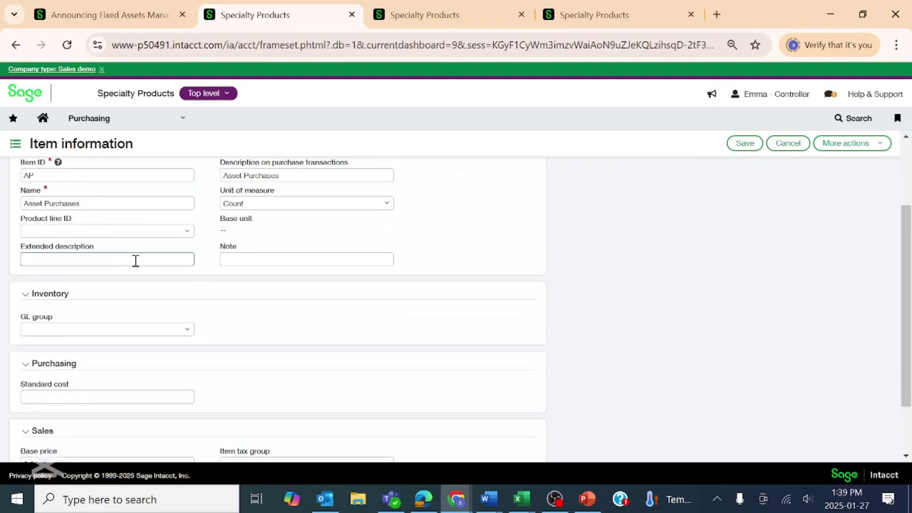
Create GL group MV with deferred revenue account 1710--Motor Vehicle Cost Account and save it.
click(194, 330)
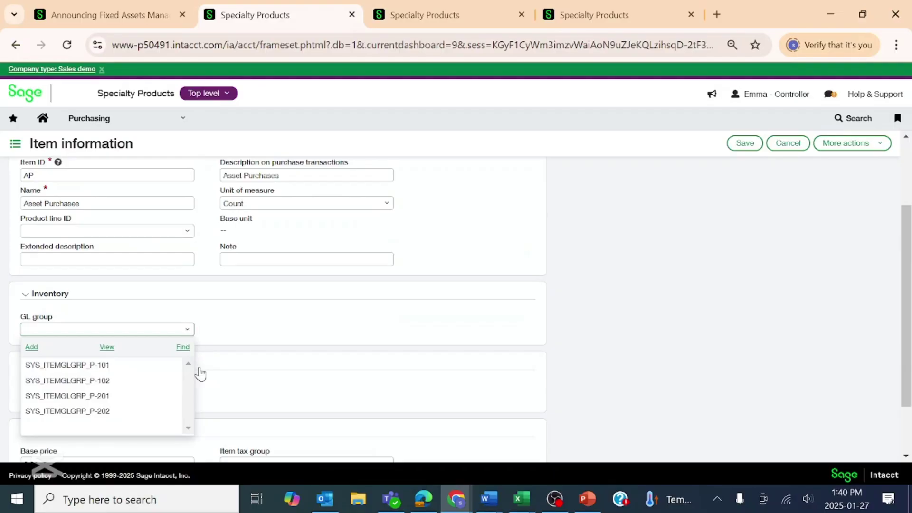
click(31, 347)
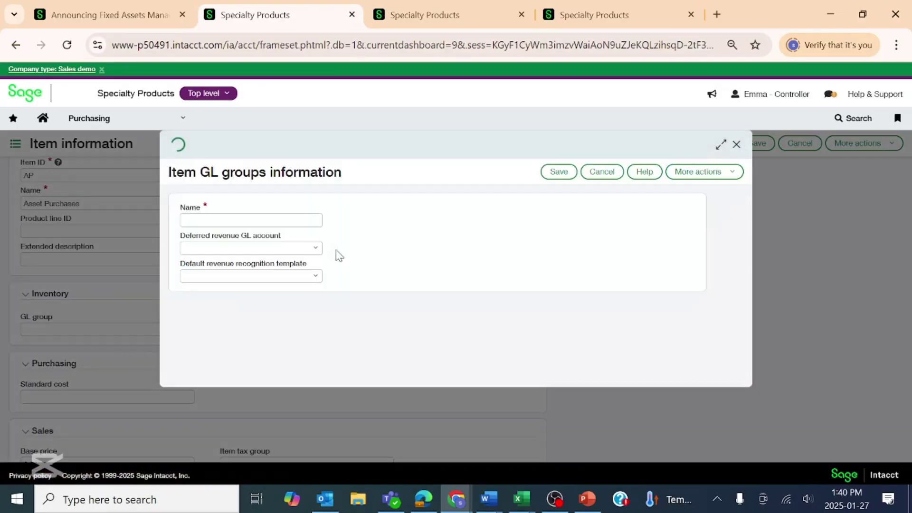
click(277, 221)
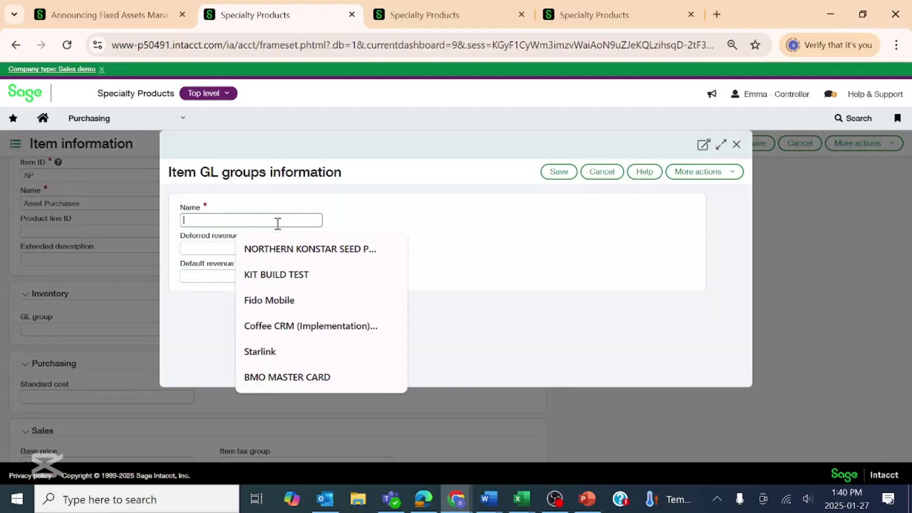
text(MC-)
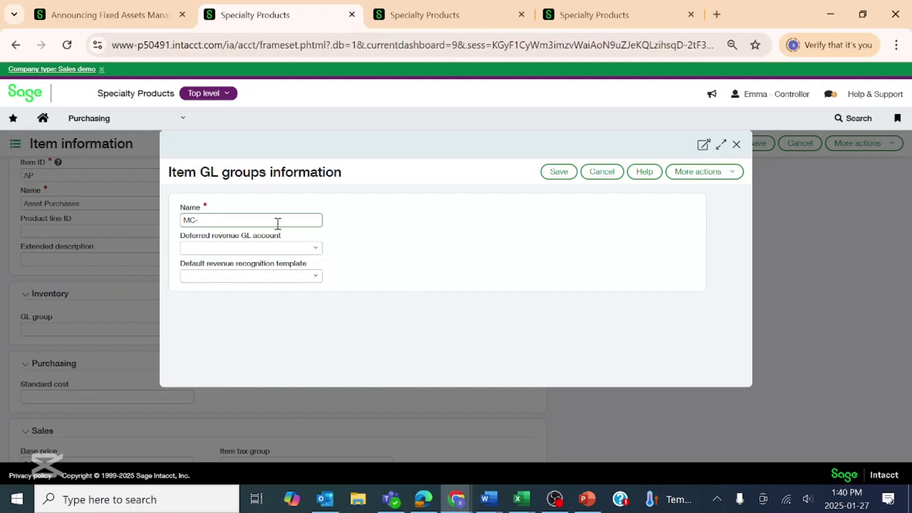
click(260, 247)
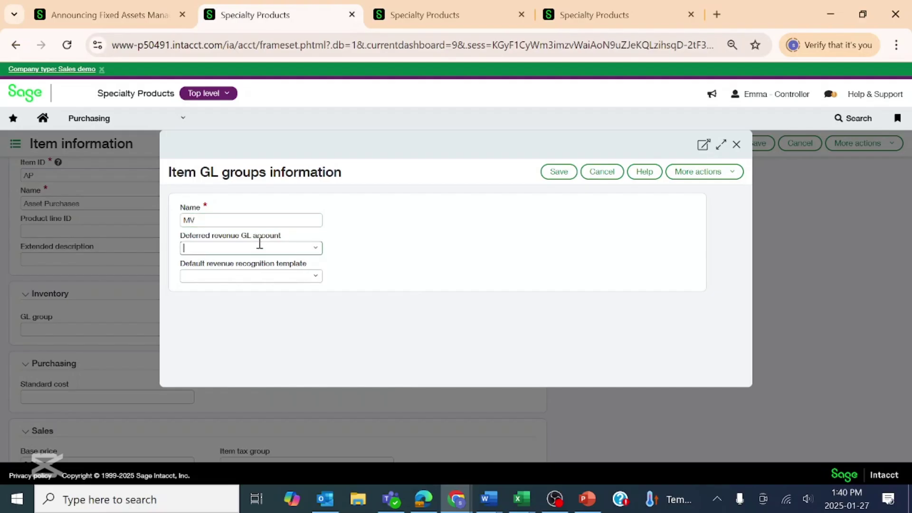
text(17)
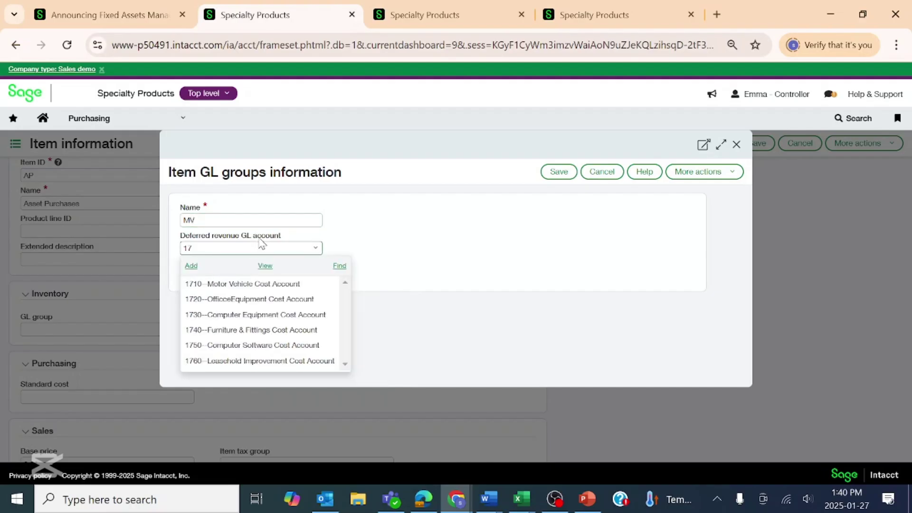
click(285, 283)
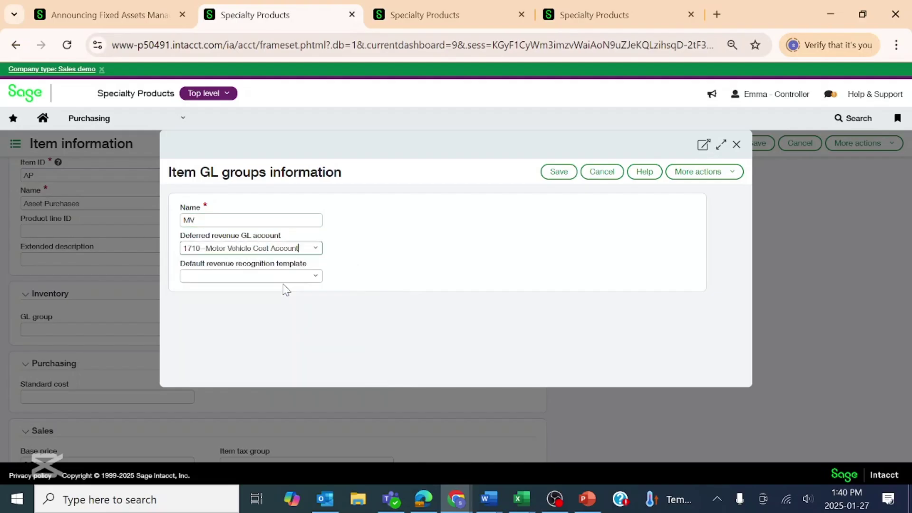
click(564, 174)
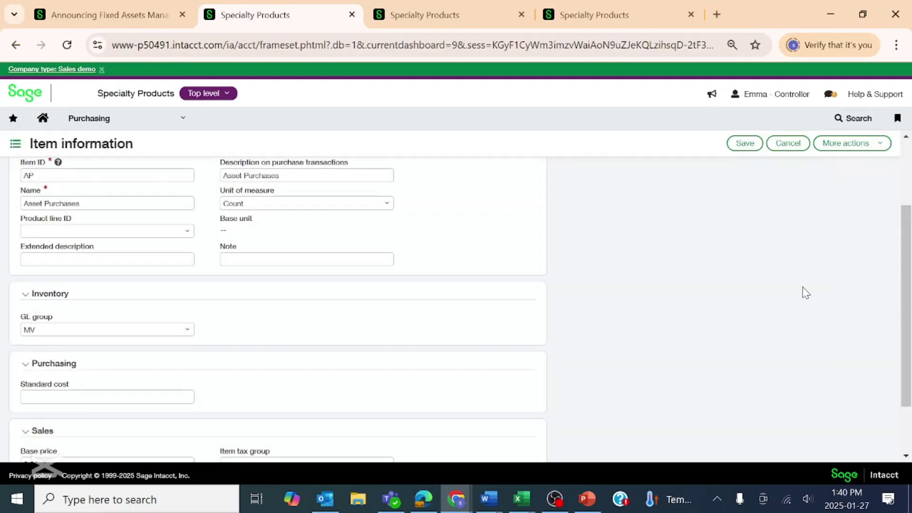
Save the Asset Purchases item and start a new vendor invoice from Purchasing.
click(744, 143)
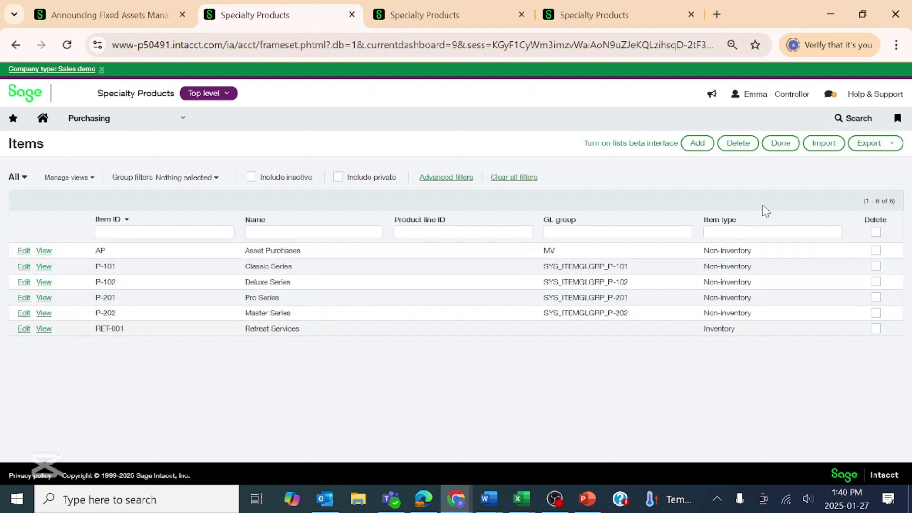
click(779, 143)
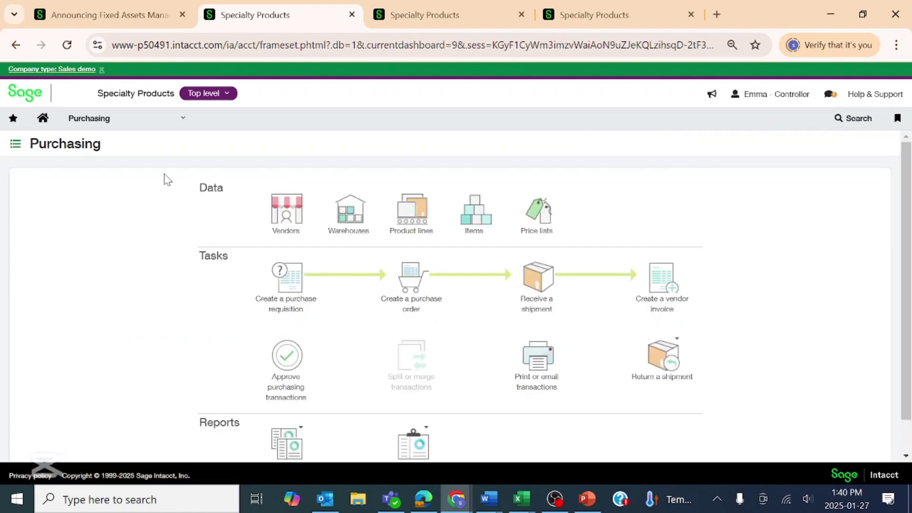
click(141, 120)
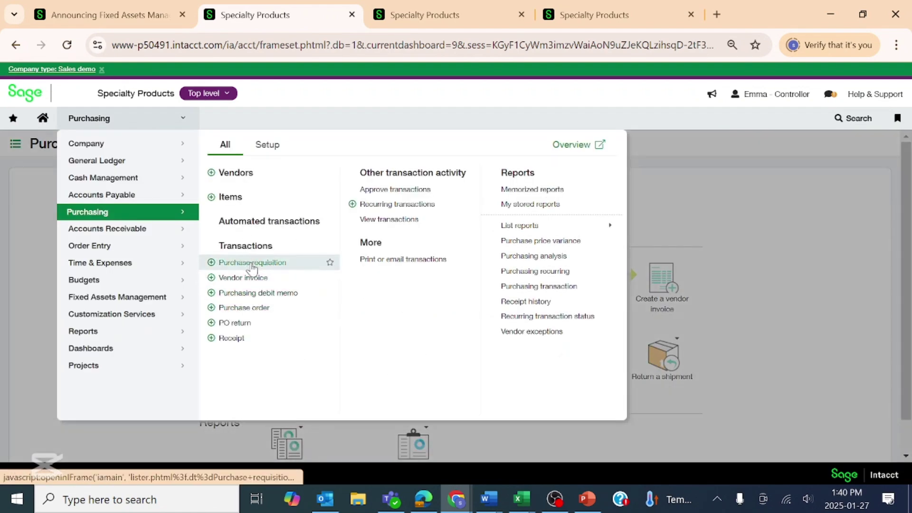
click(252, 277)
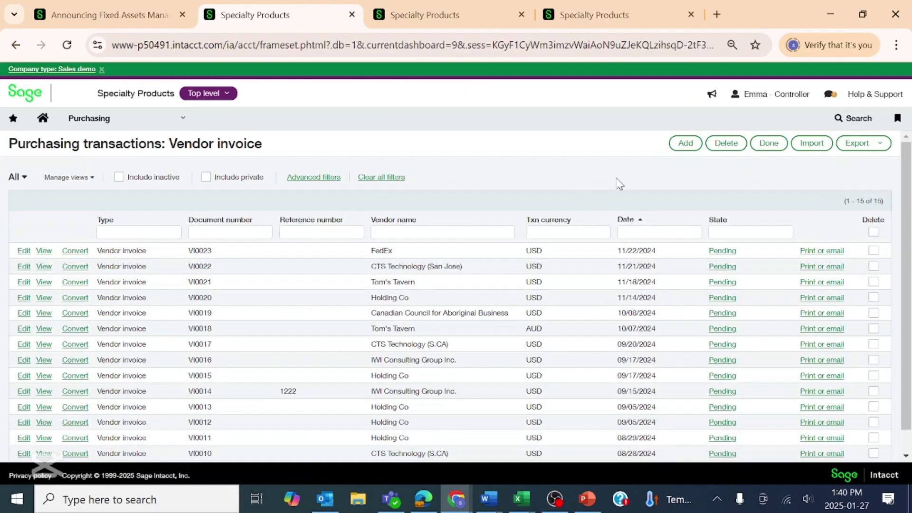
click(768, 145)
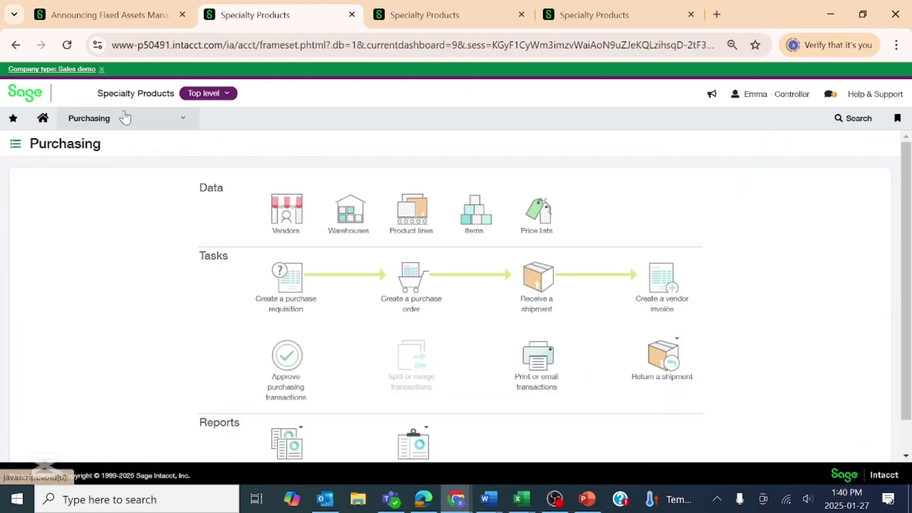
click(122, 117)
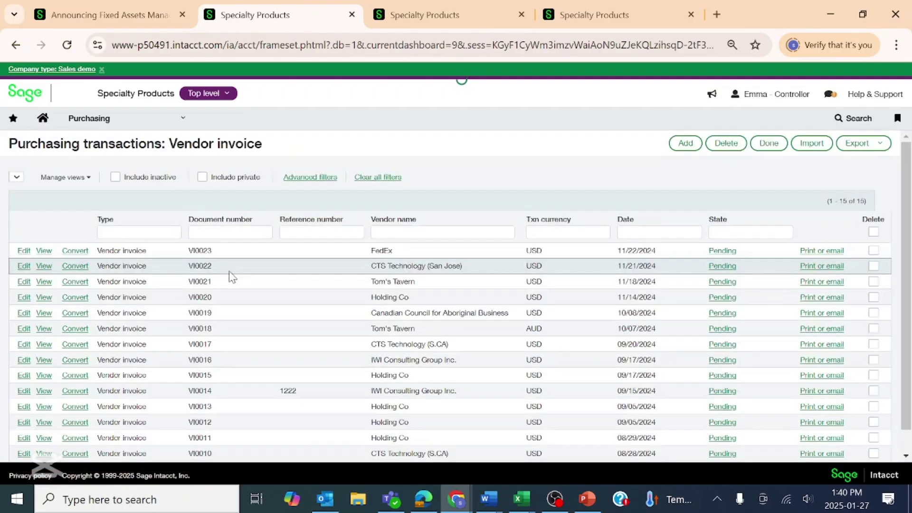
click(684, 144)
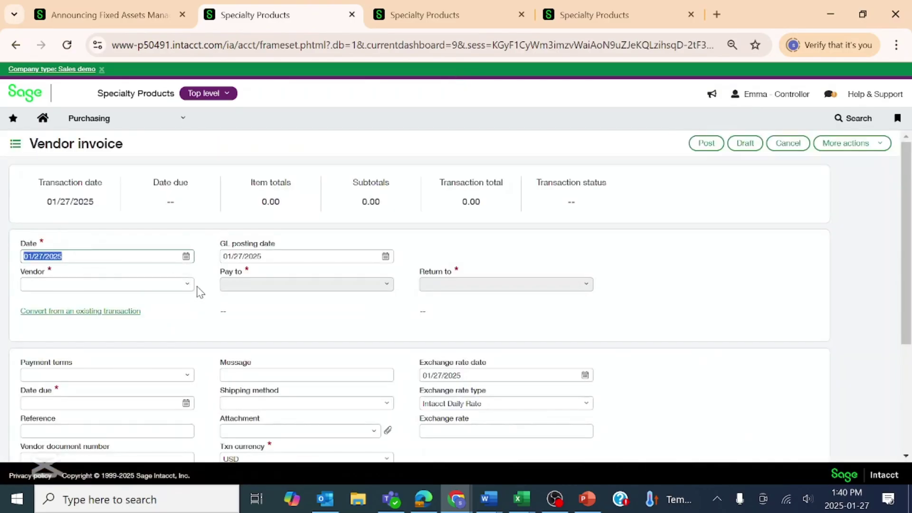
Set the invoice vendor to IWI Consulting Group Inc. with Net30 payment terms.
click(190, 285)
click(105, 367)
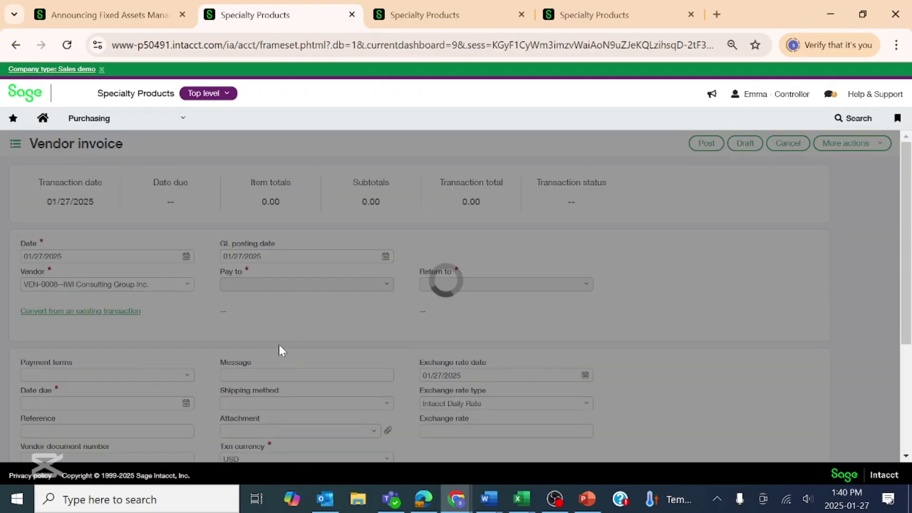
scroll(209, 252, down, 3)
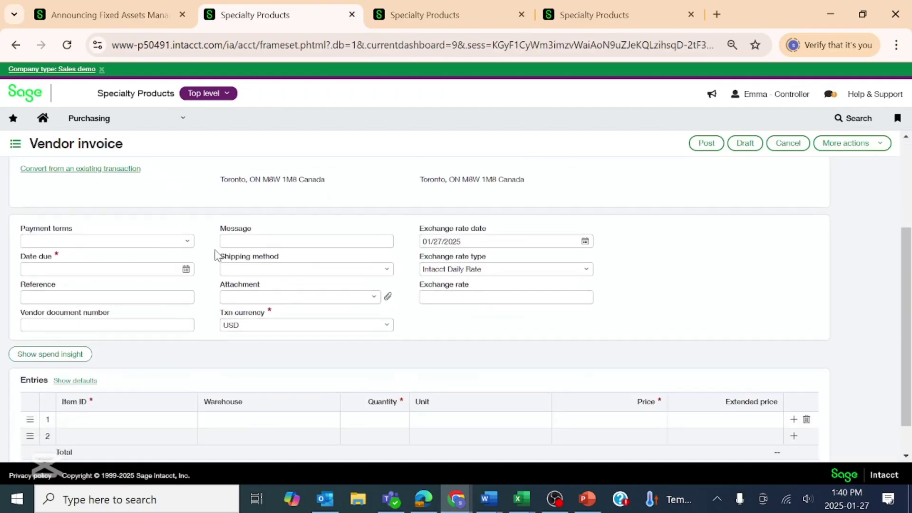
click(186, 241)
click(63, 314)
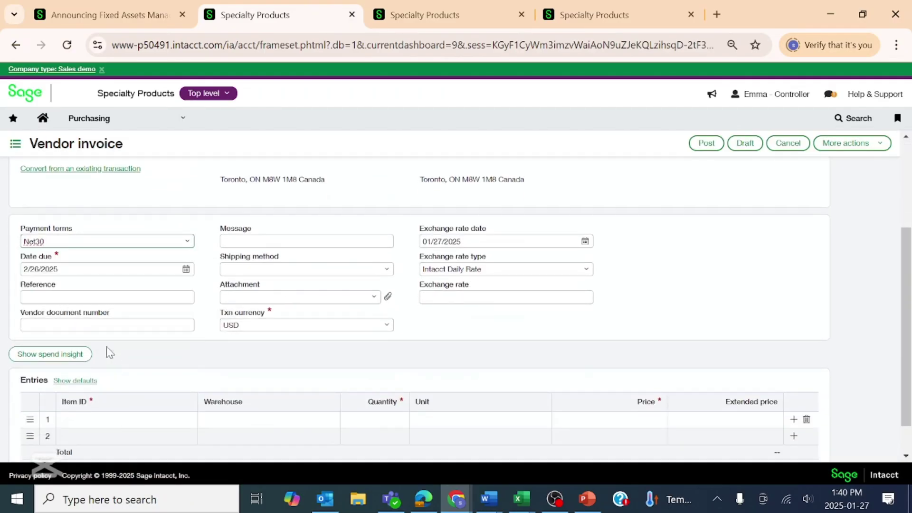
Give line 1 item AP--Asset Purchases at 65,000.00 and show its details.
click(141, 420)
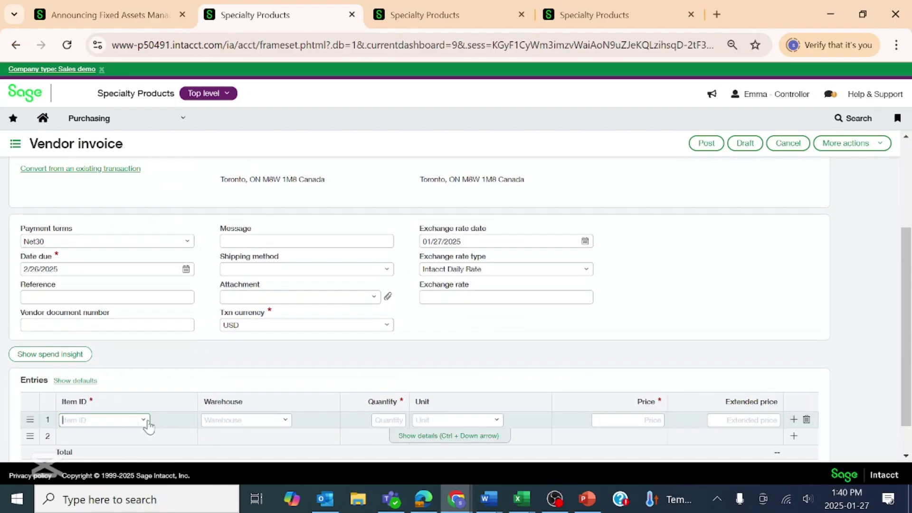
click(147, 426)
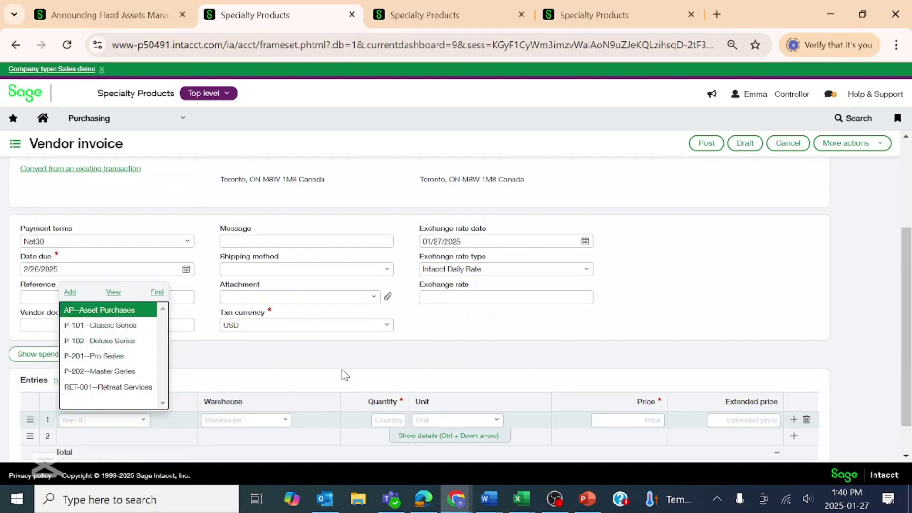
scroll(373, 346, down, 1)
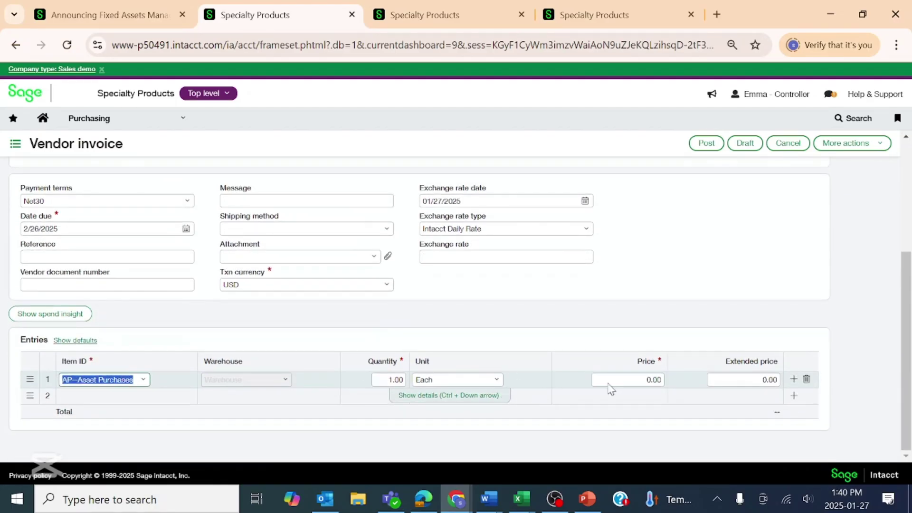
click(660, 382)
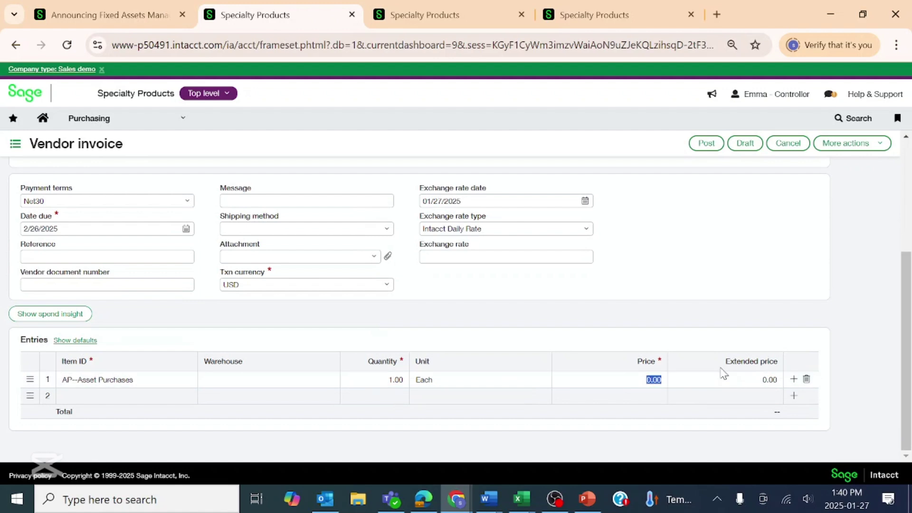
text(65,000)
key(Tab)
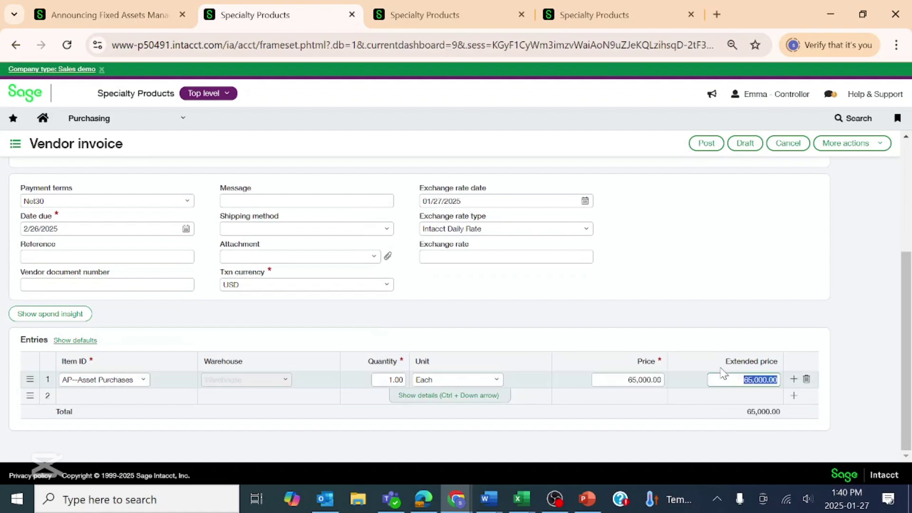
click(468, 383)
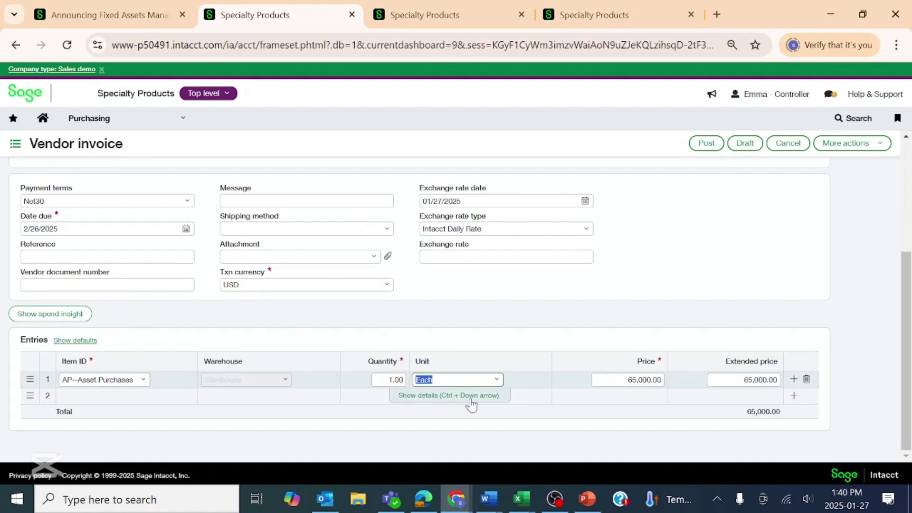
click(469, 396)
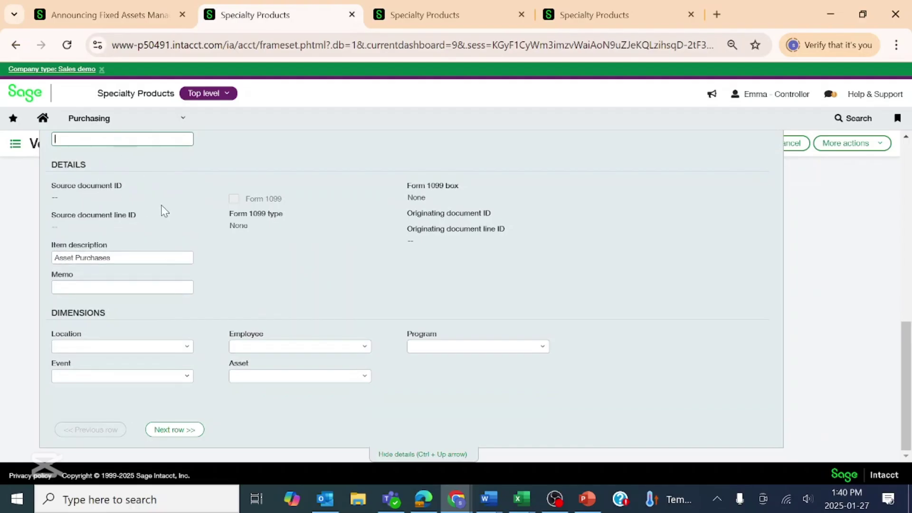
Assign the Jaguar 2025 model asset and location 01--SPC Holdings (old) to line 1.
text(Jaguar 2025 model)
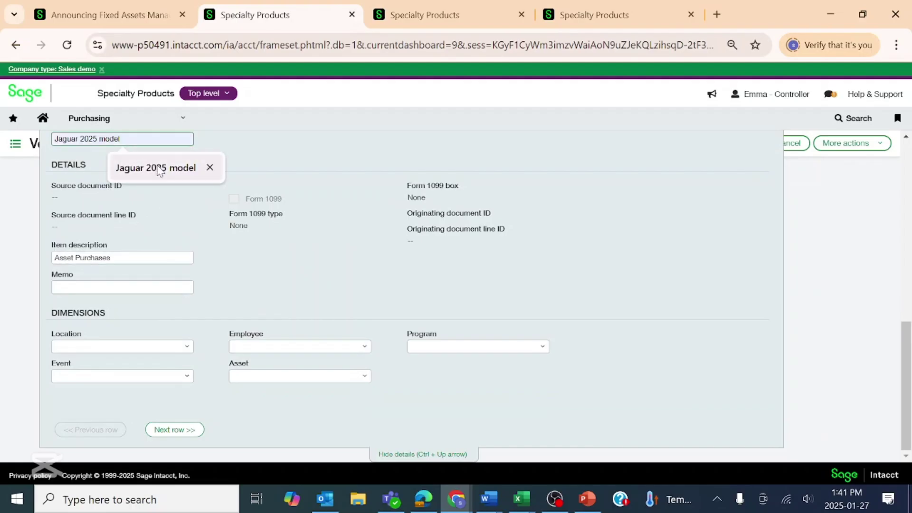
click(158, 168)
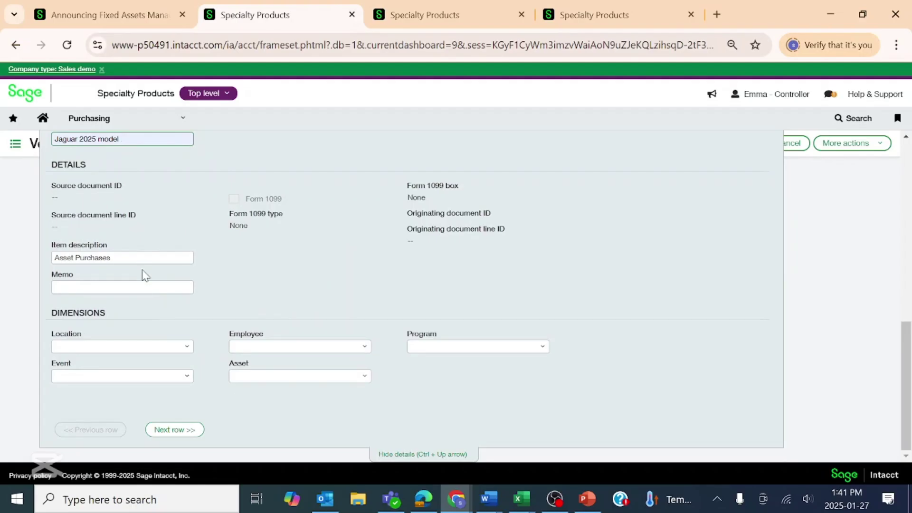
click(188, 347)
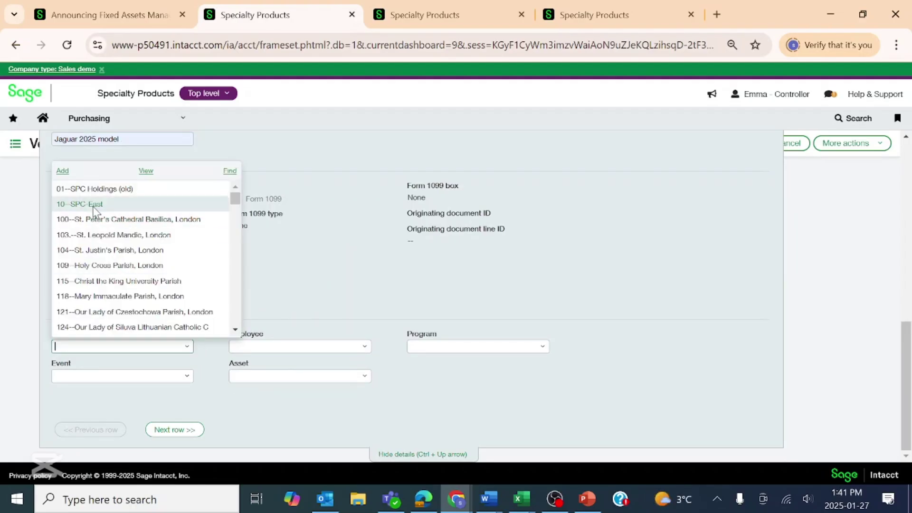
click(93, 204)
click(187, 347)
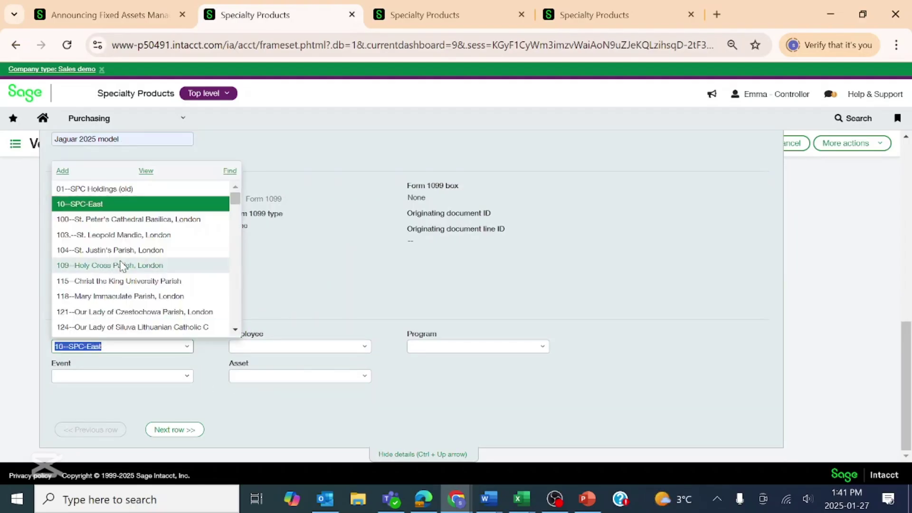
click(119, 189)
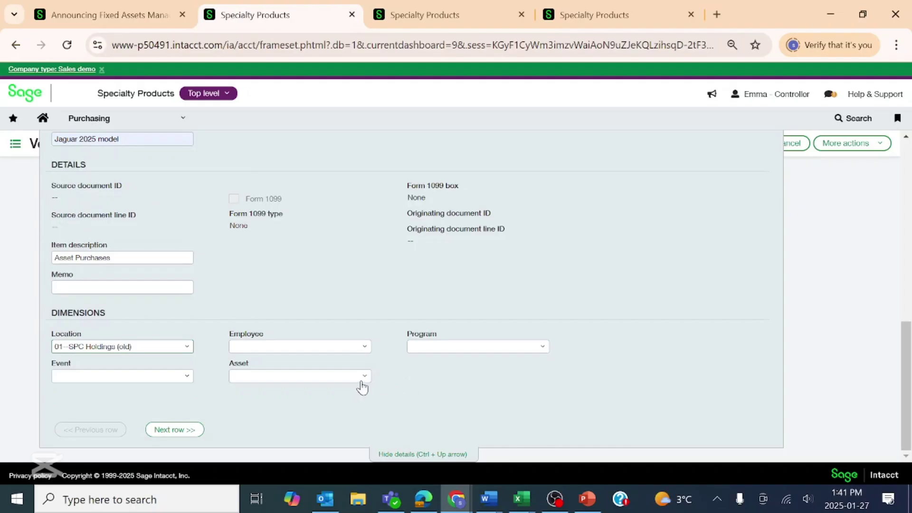
Set event 01--Youth and program 00--General, then post the invoice.
click(189, 377)
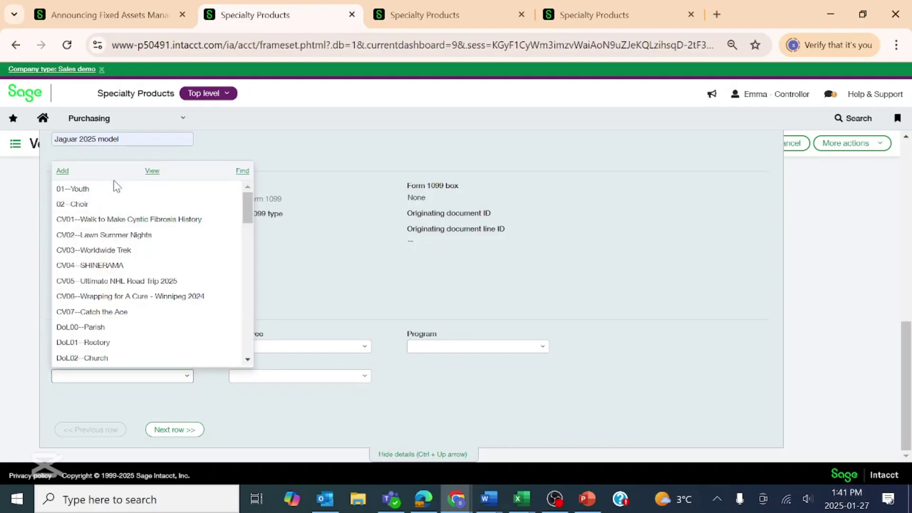
click(113, 188)
click(541, 346)
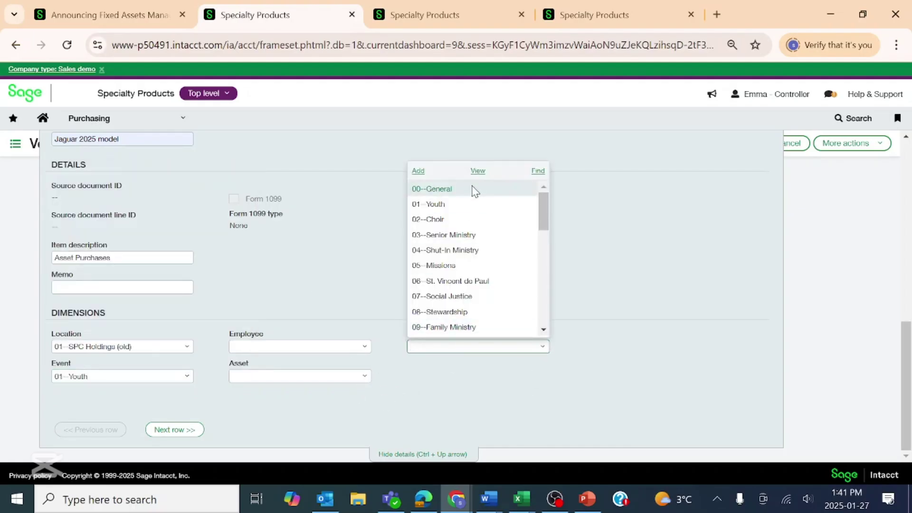
click(472, 190)
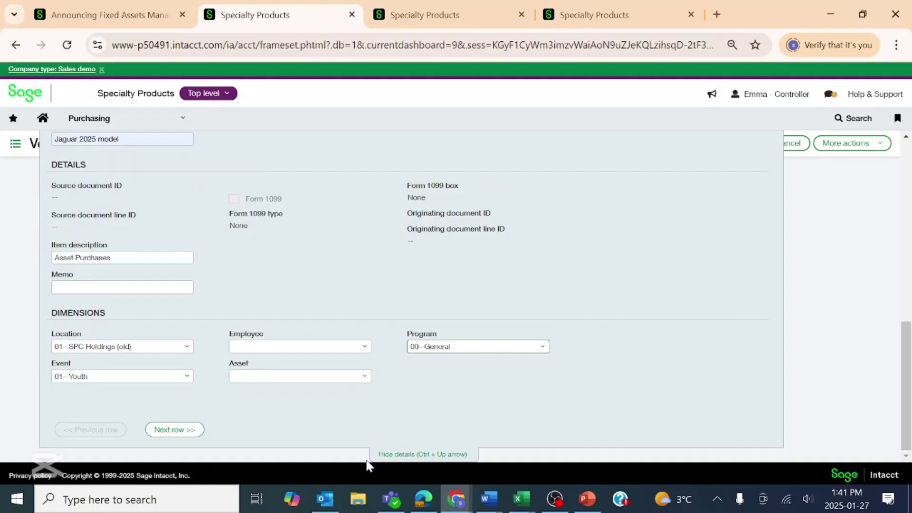
click(402, 454)
click(706, 143)
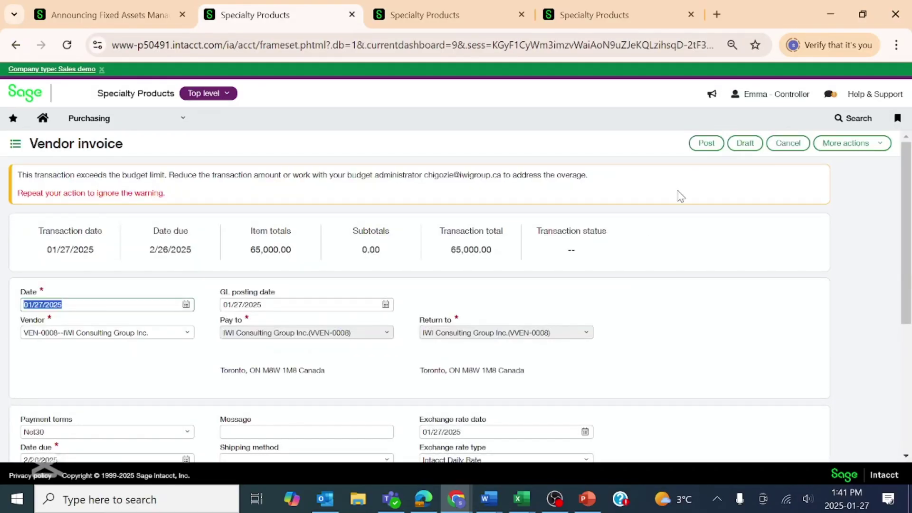
Post past the budget warning, review the asset-classification errors, then cancel the invoice.
click(706, 142)
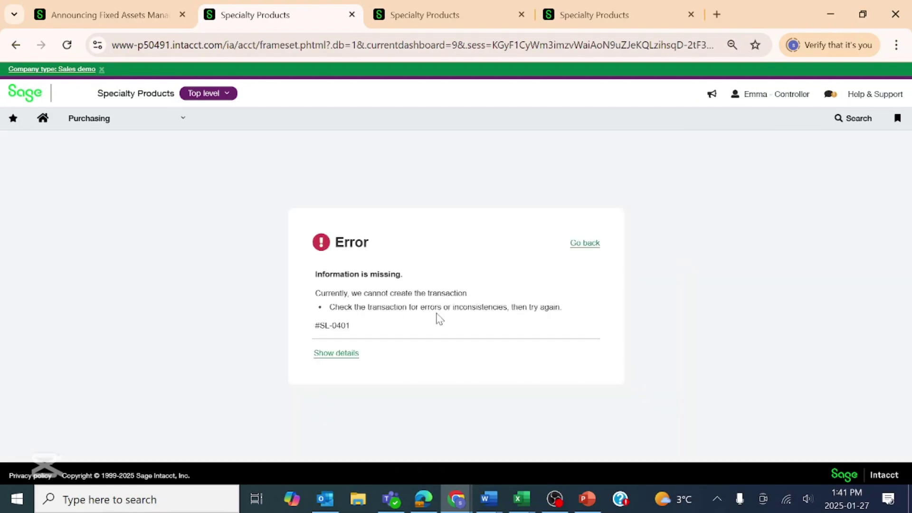
click(337, 354)
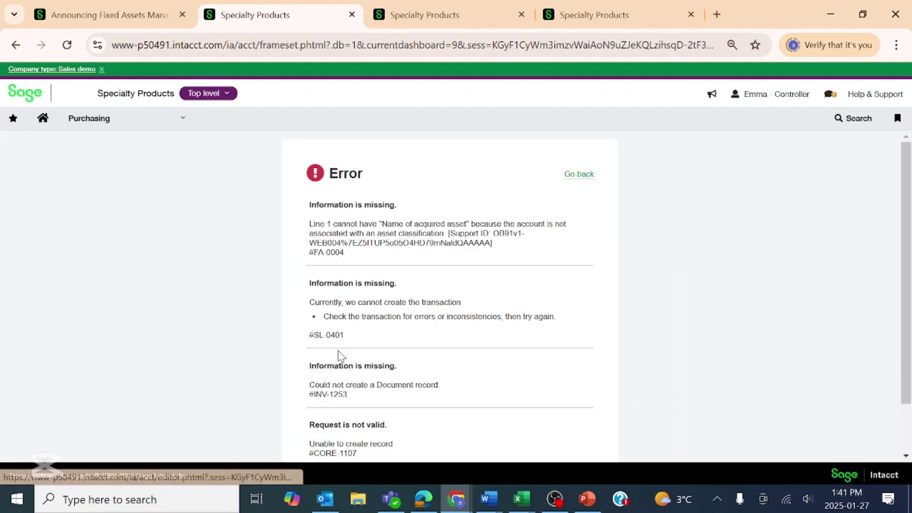
click(579, 179)
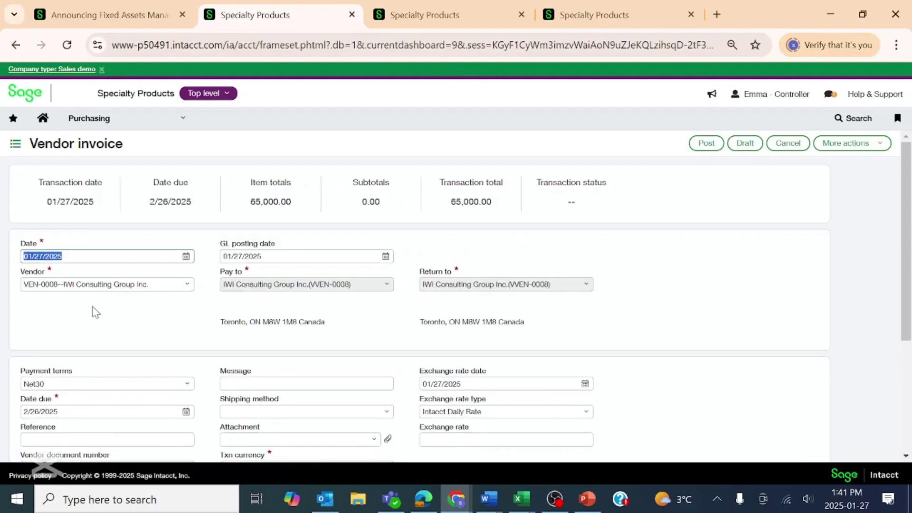
scroll(93, 308, down, 4)
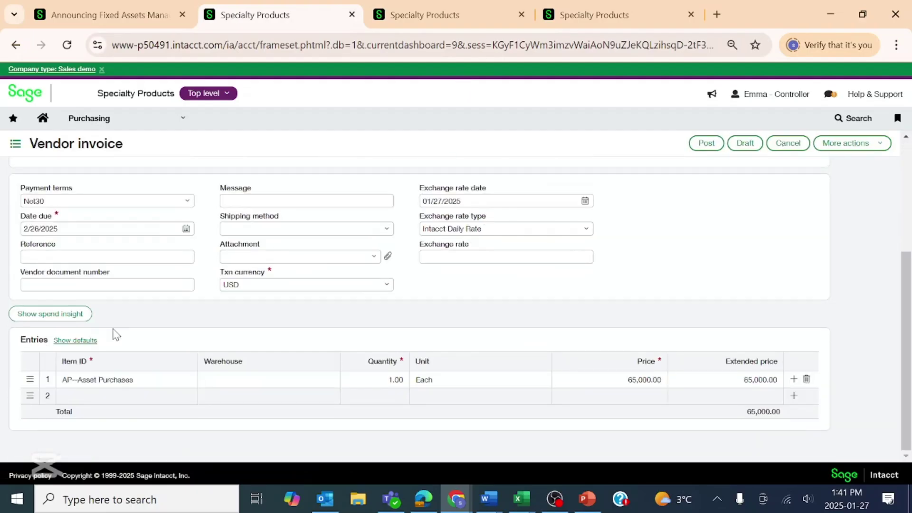
click(264, 382)
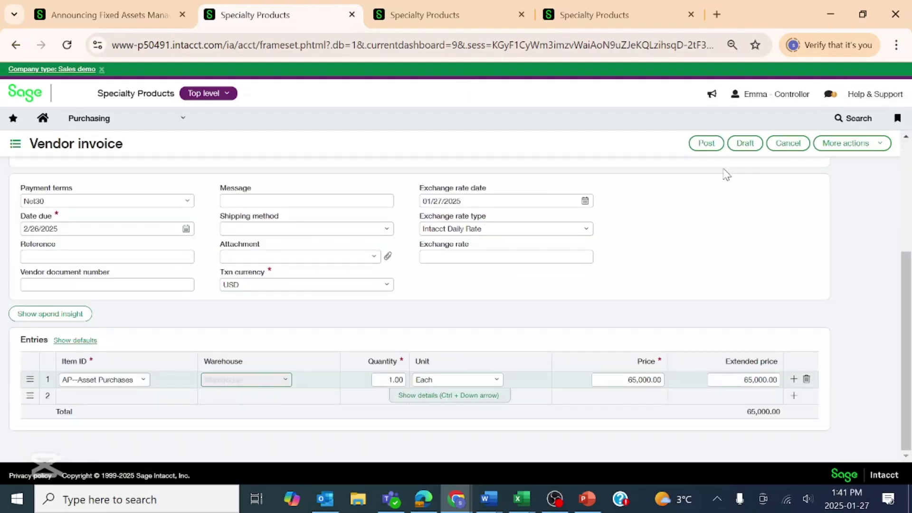
click(791, 145)
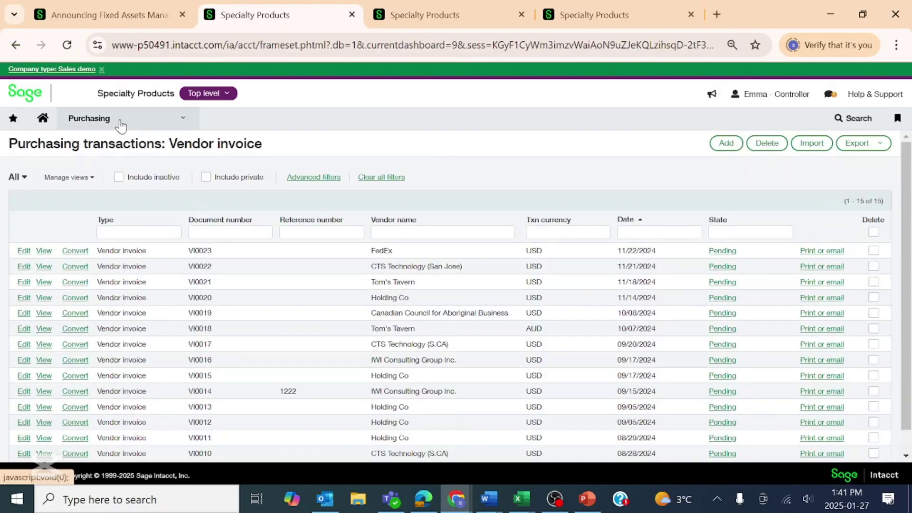
Open bulk action run 44, where the $316.66 FAS-00034 entry failed for missing Event on account 1860.
click(114, 120)
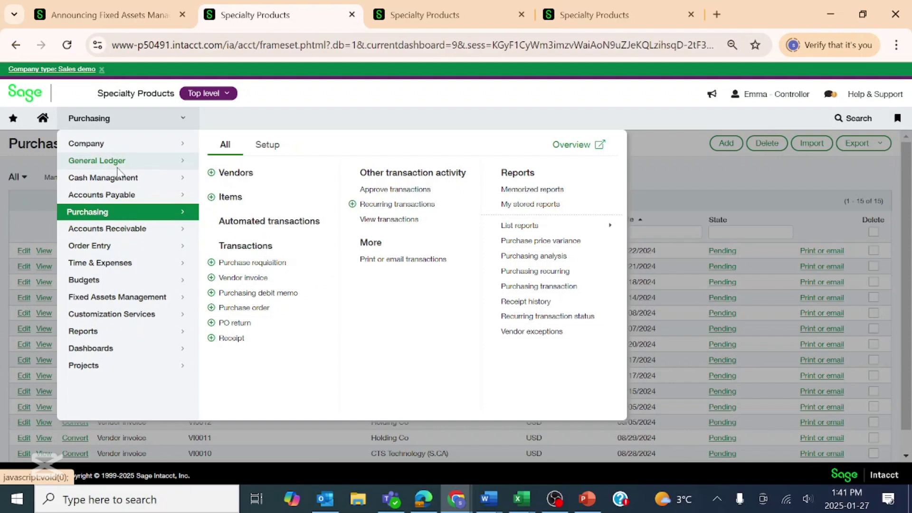
click(126, 298)
click(249, 281)
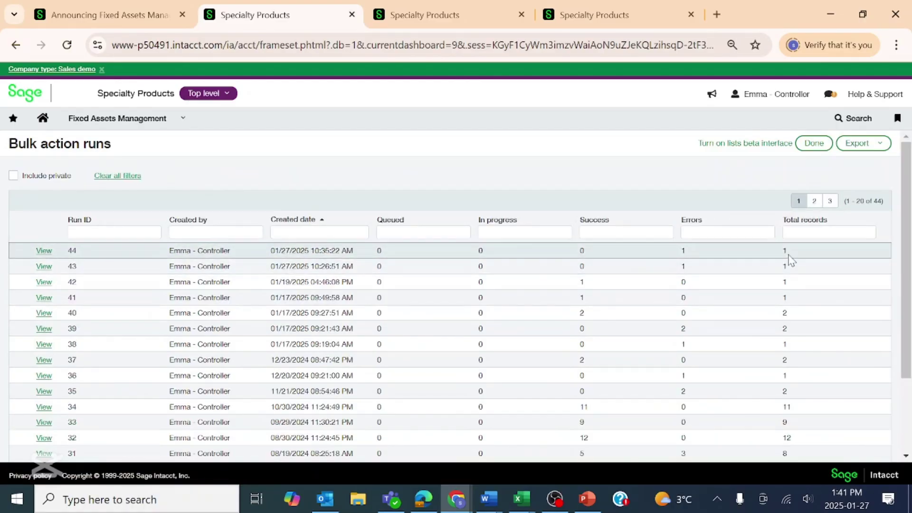
click(43, 250)
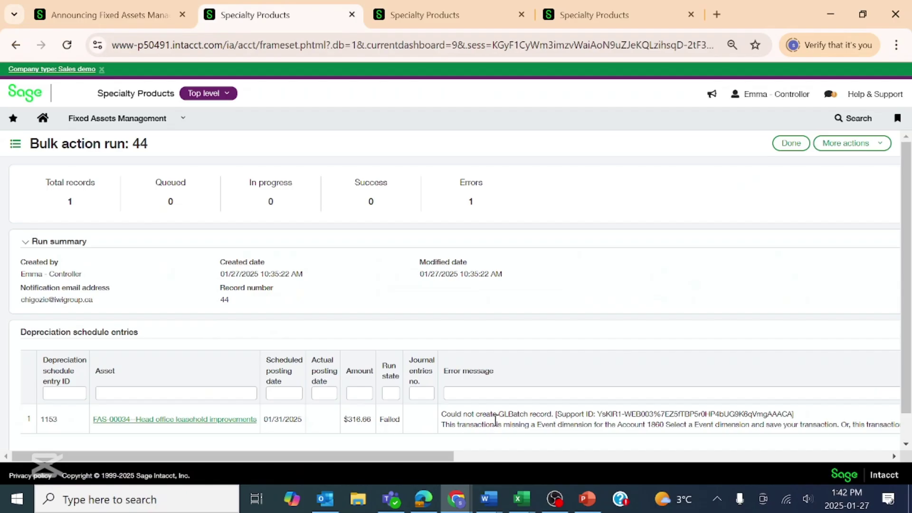
scroll(542, 440, down, 1)
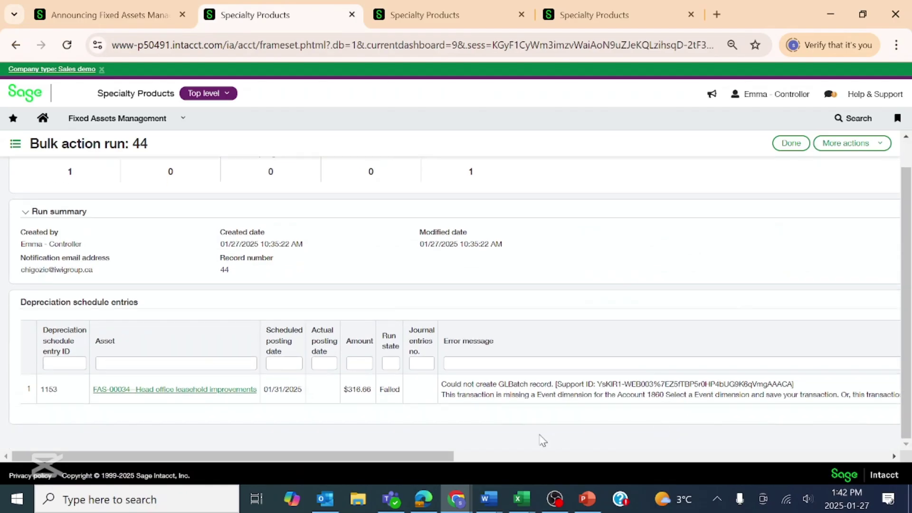
drag(450, 448, 433, 463)
Filter the General Ledger accounts list to account number 1860.
click(114, 120)
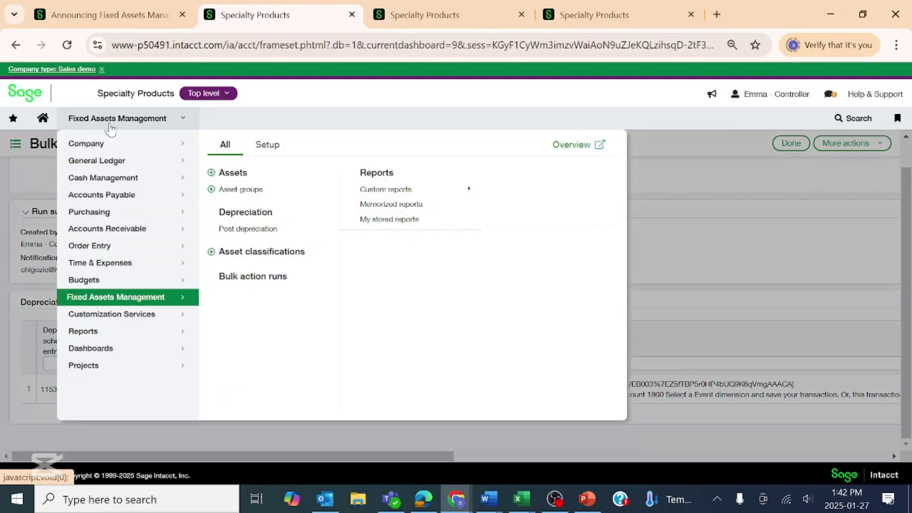
mouse_move(123, 161)
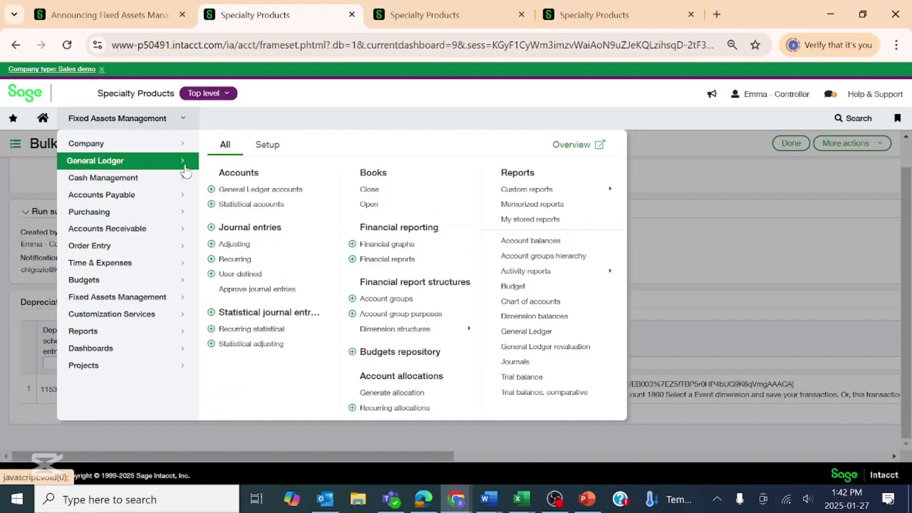
click(255, 188)
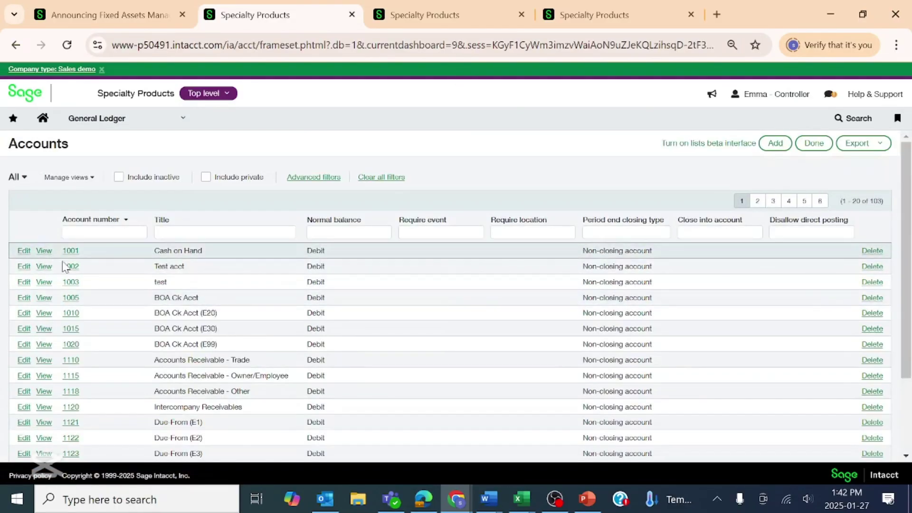
click(123, 229)
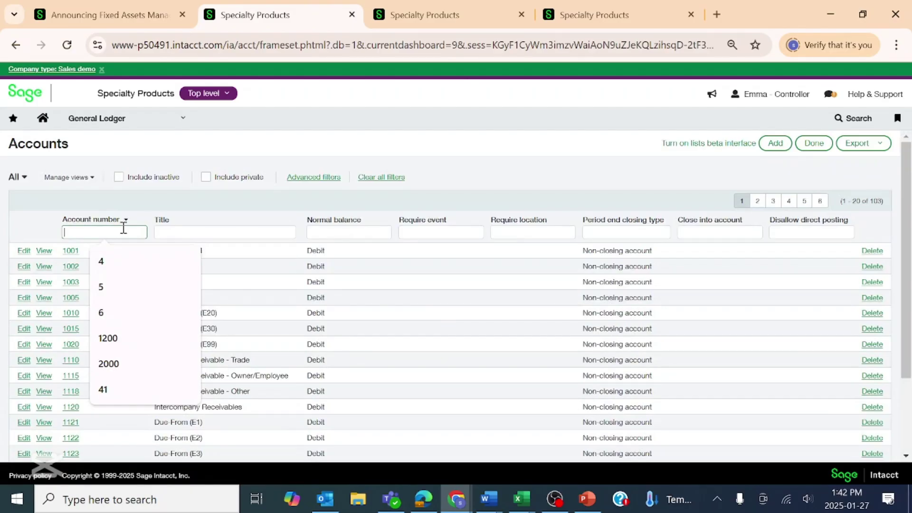
text(186)
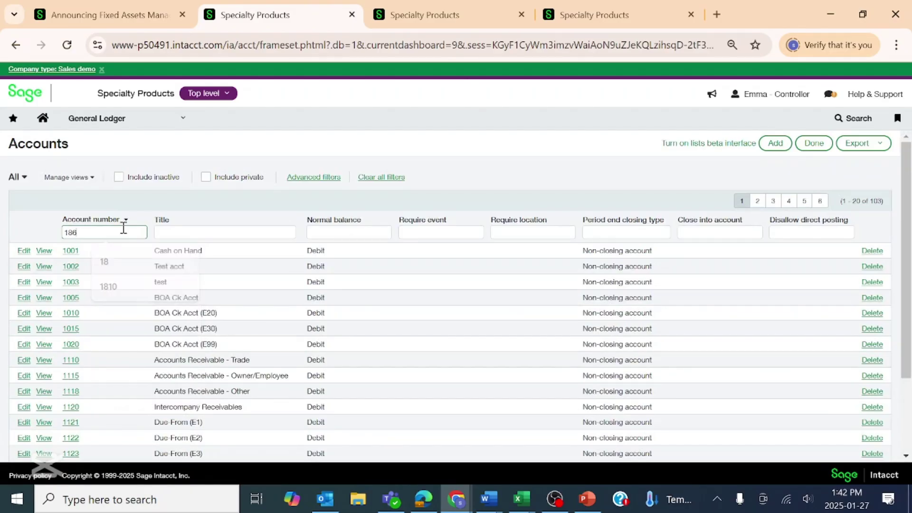
text(0\)
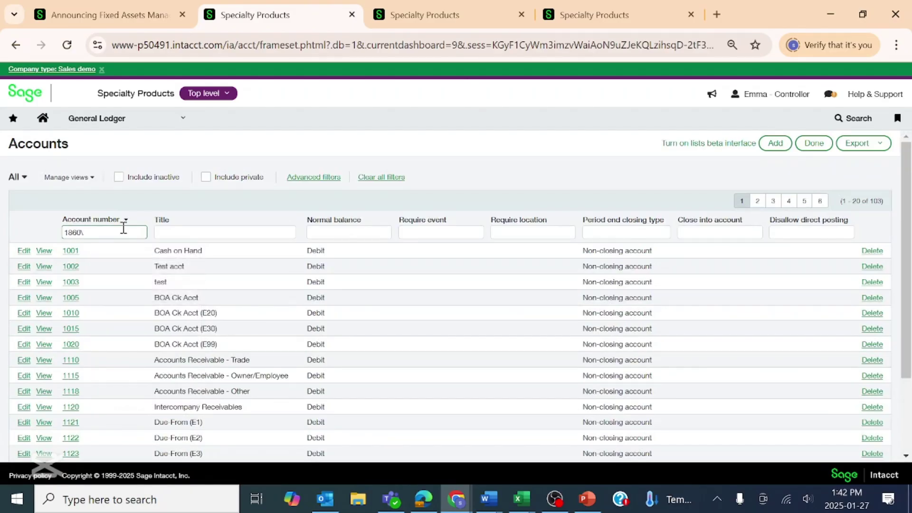
key(Return)
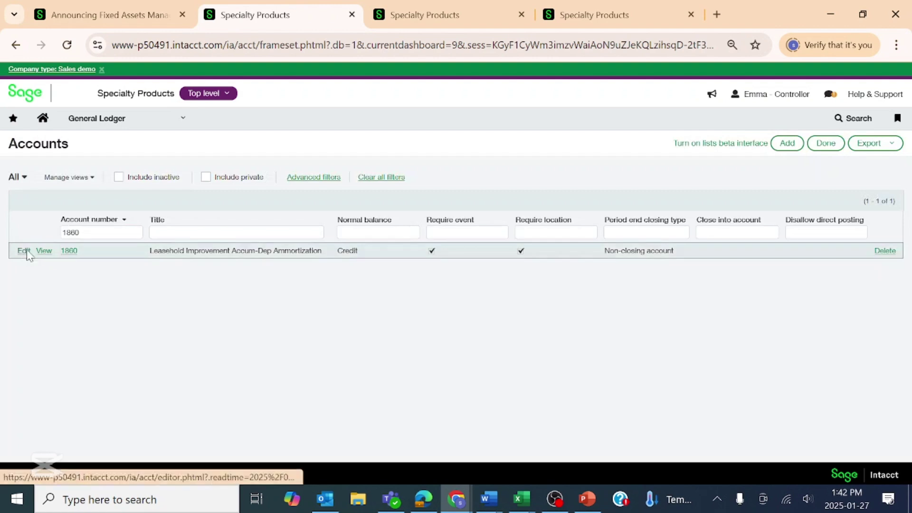
Clear account 1860's Event requirement, leaving only Location required, and save it.
click(26, 251)
scroll(176, 311, down, 5)
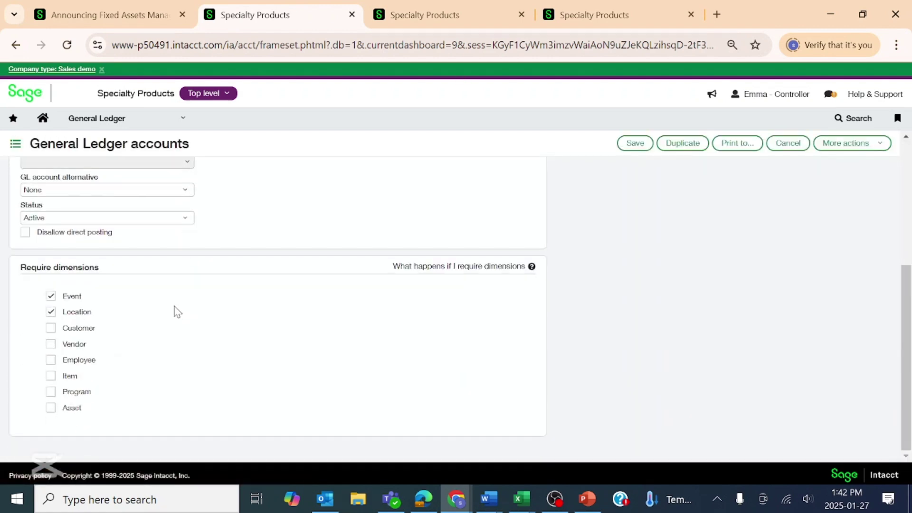
click(637, 146)
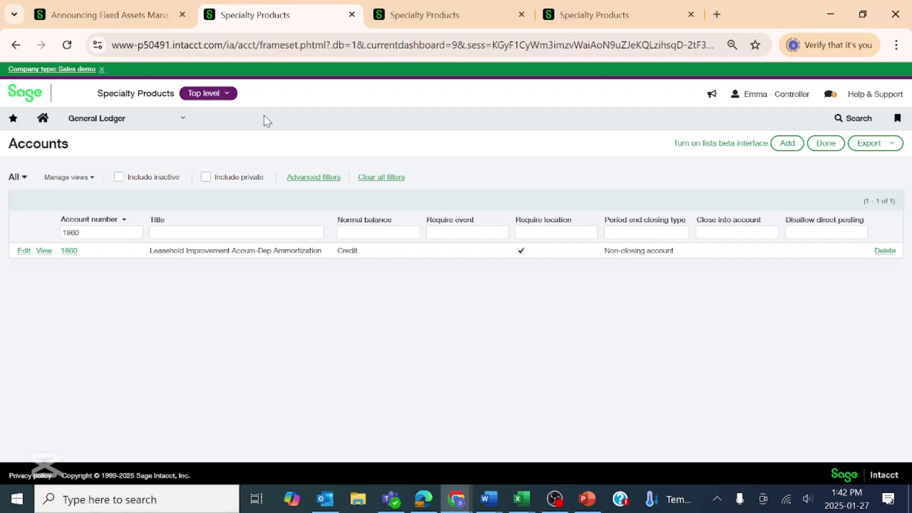
click(127, 124)
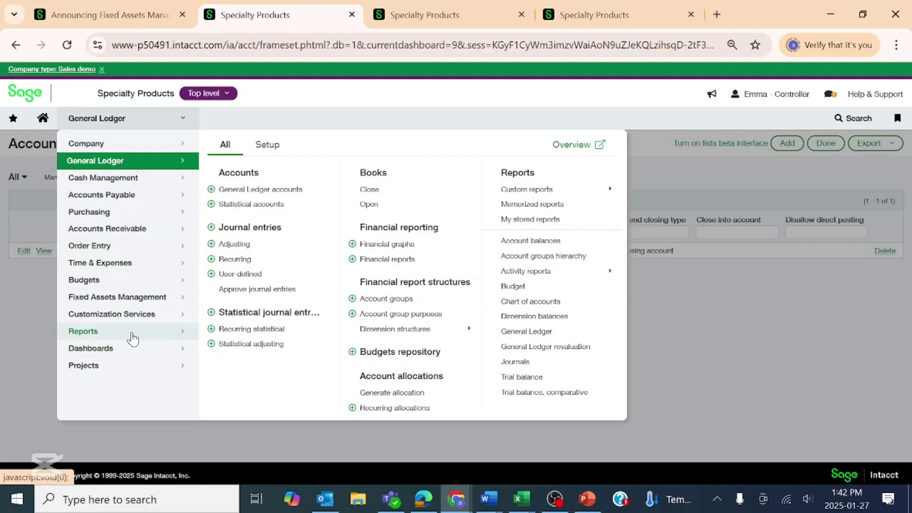
Open Post depreciation and filter the schedule to asset ID FAS-00034.
click(120, 300)
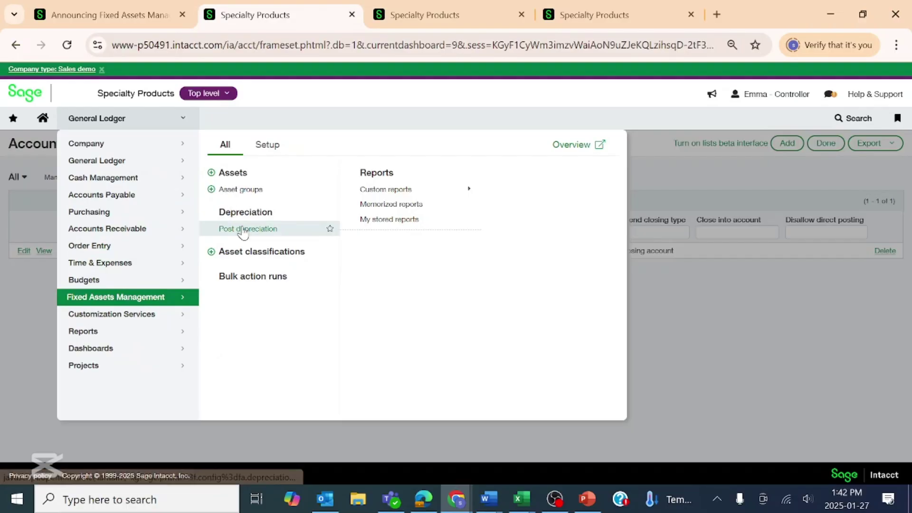
click(243, 230)
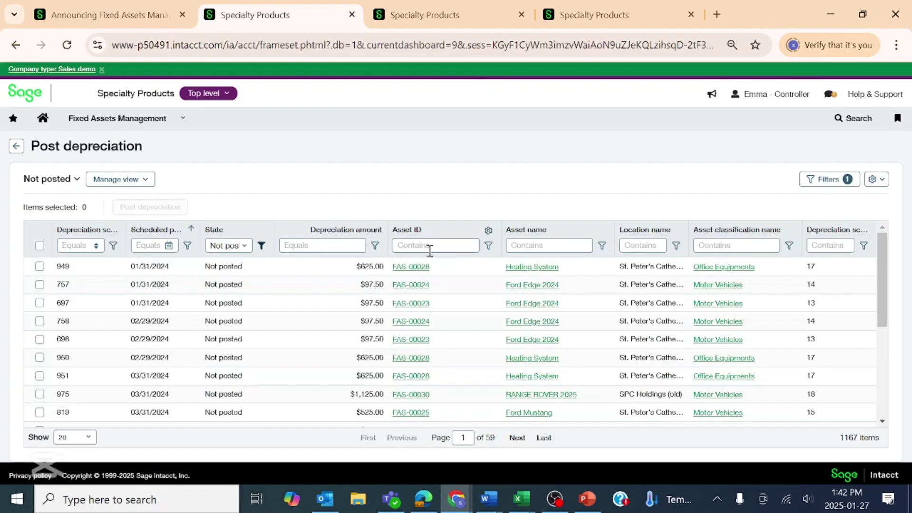
click(430, 245)
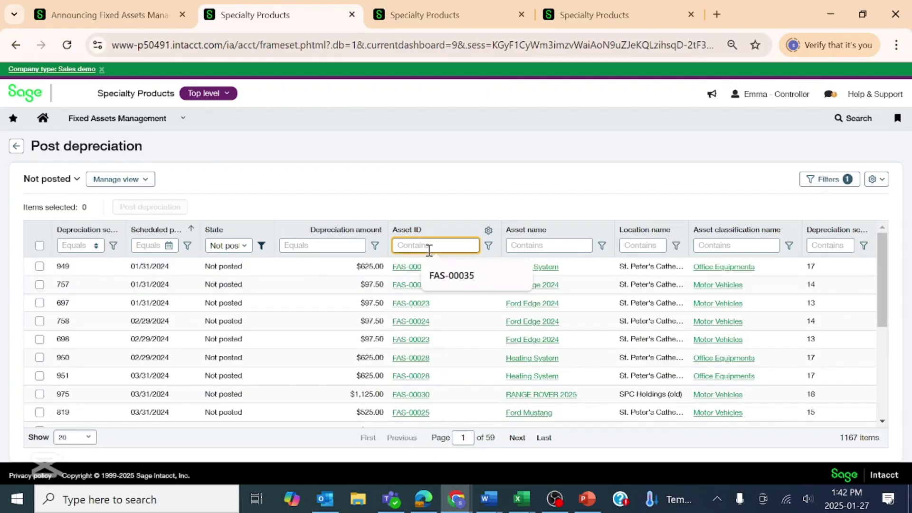
click(446, 285)
key(BackSpace)
text(4)
key(Return)
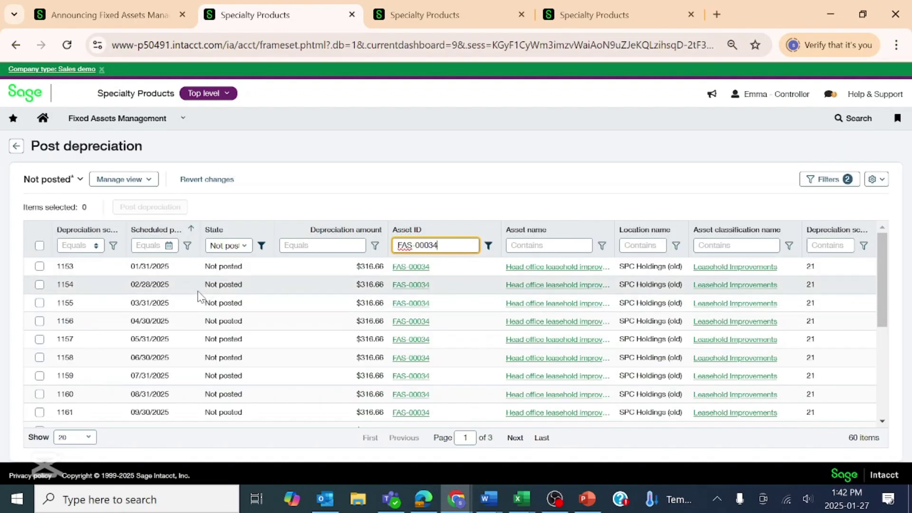
Post the 01/31/2025 depreciation entry 1153 for $316.66.
click(40, 266)
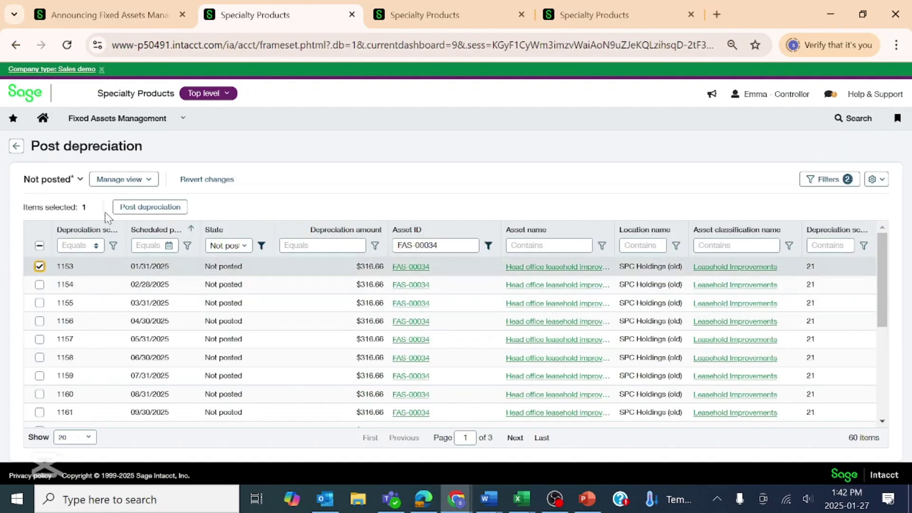
click(177, 212)
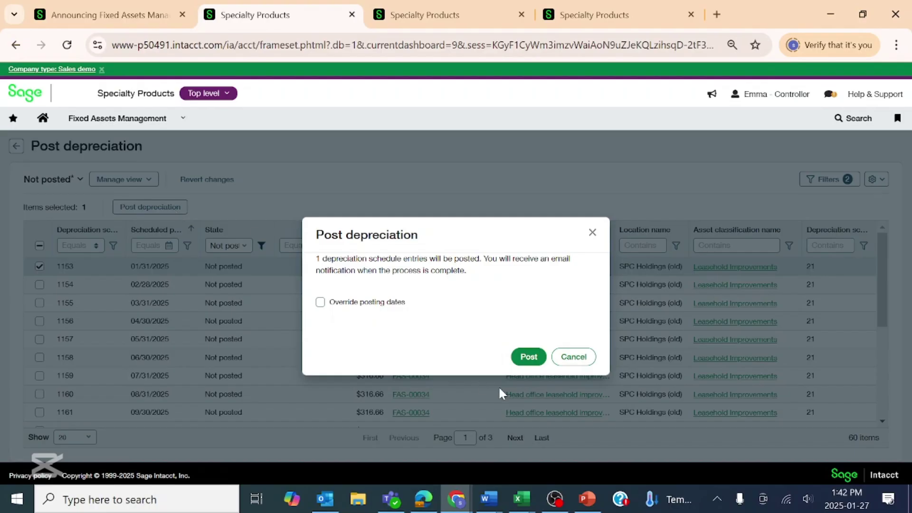
click(523, 357)
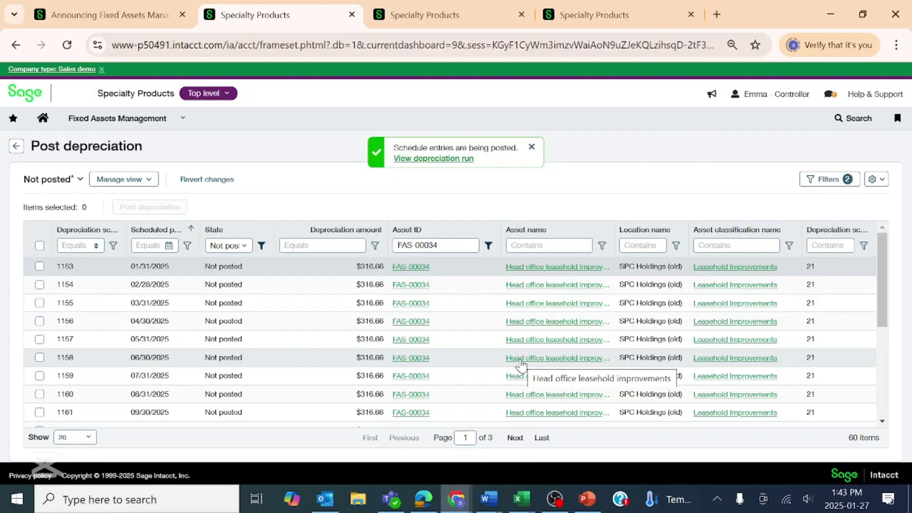
click(88, 121)
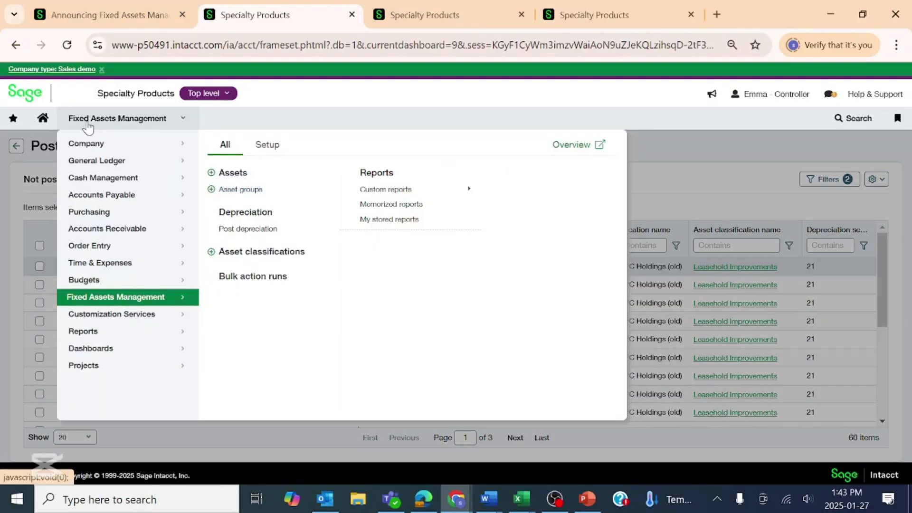
Check the Bulk action runs list, where the newest run 45 is queued for 1 record.
click(259, 276)
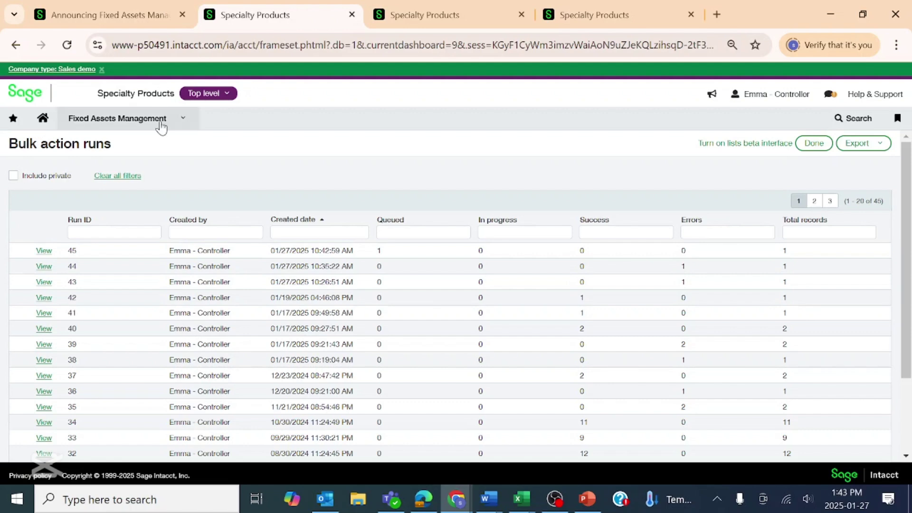
click(145, 114)
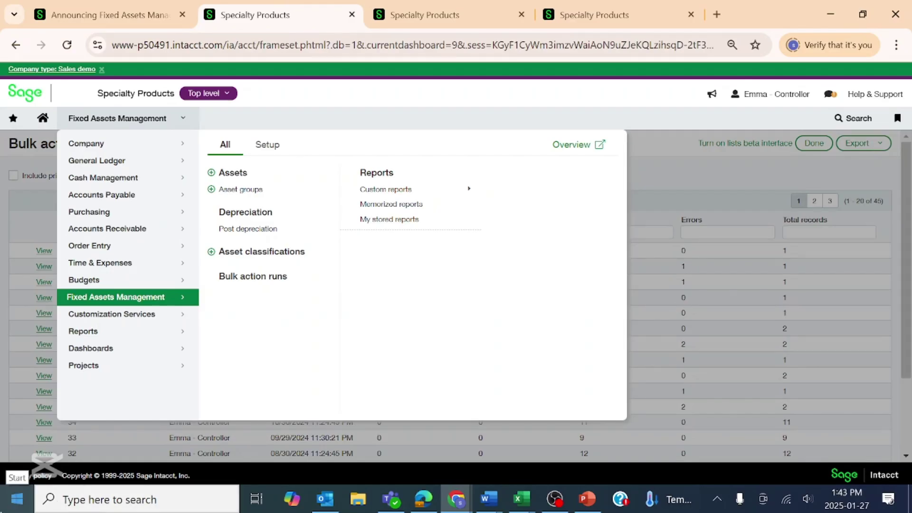
click(727, 190)
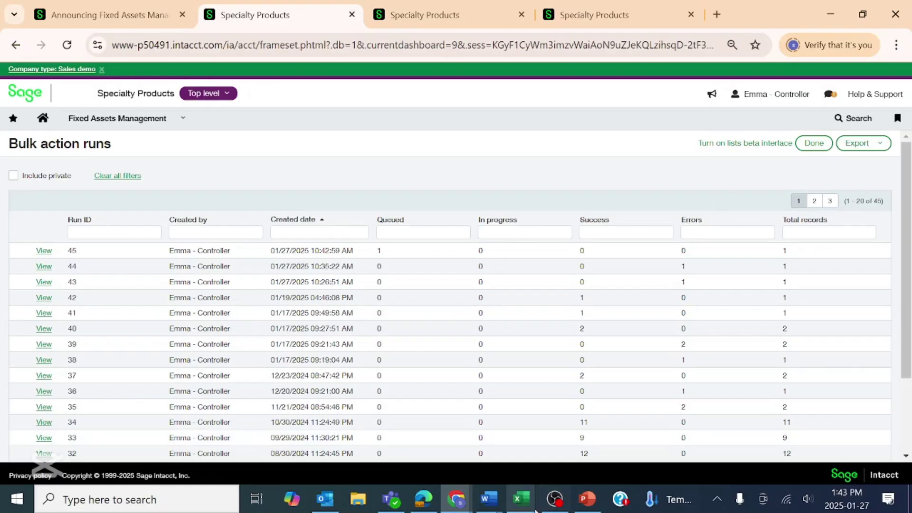
In Asset Uploads, autofit column A to the asset names and widen column L for acquisition dates.
click(826, 440)
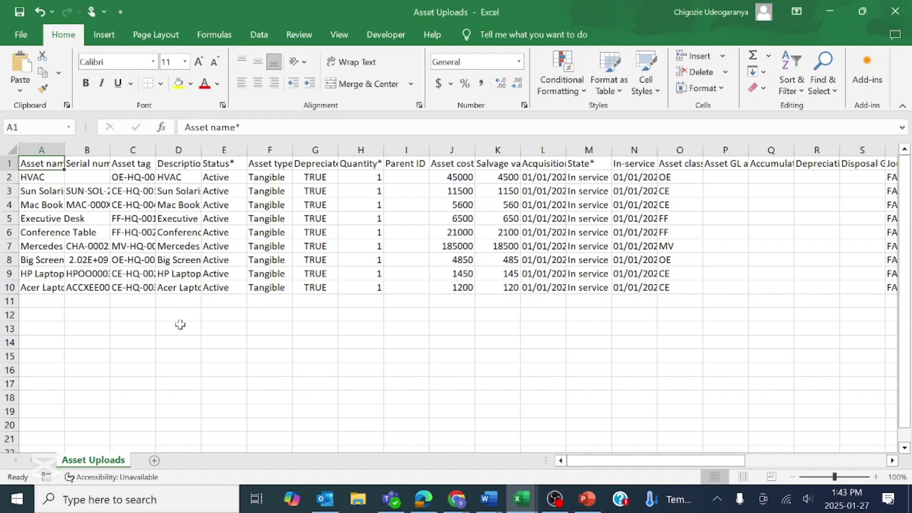
click(46, 178)
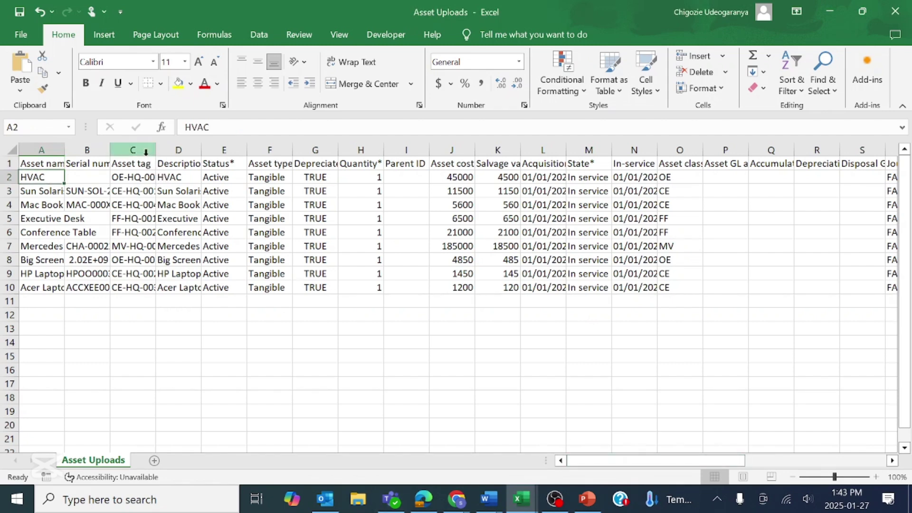
double_click(61, 153)
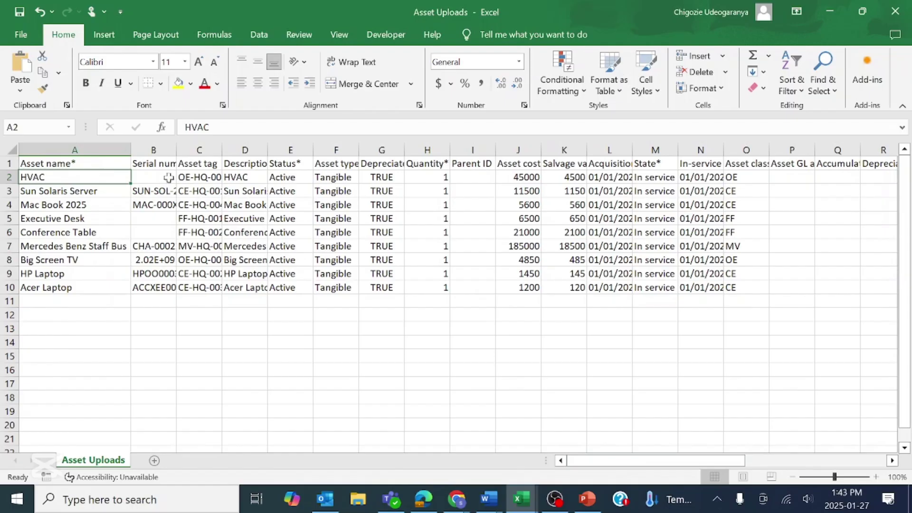
drag(160, 178, 162, 307)
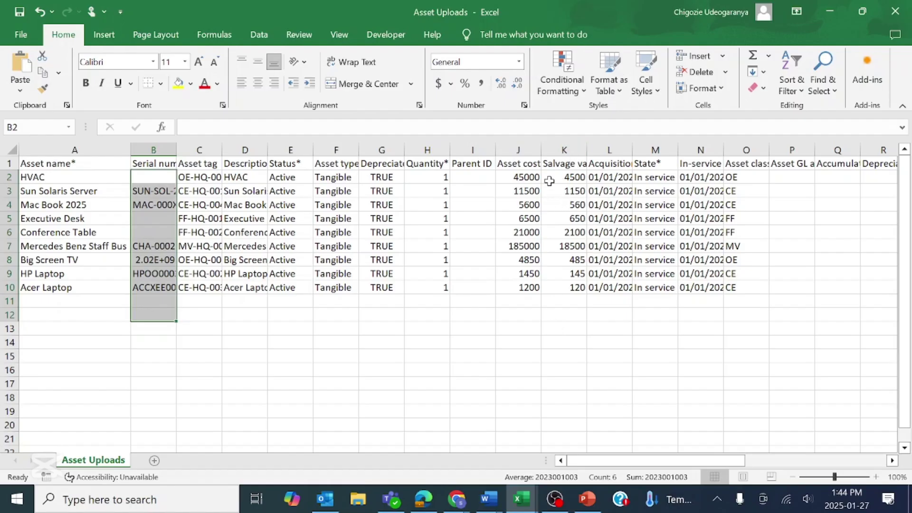
drag(556, 182, 565, 288)
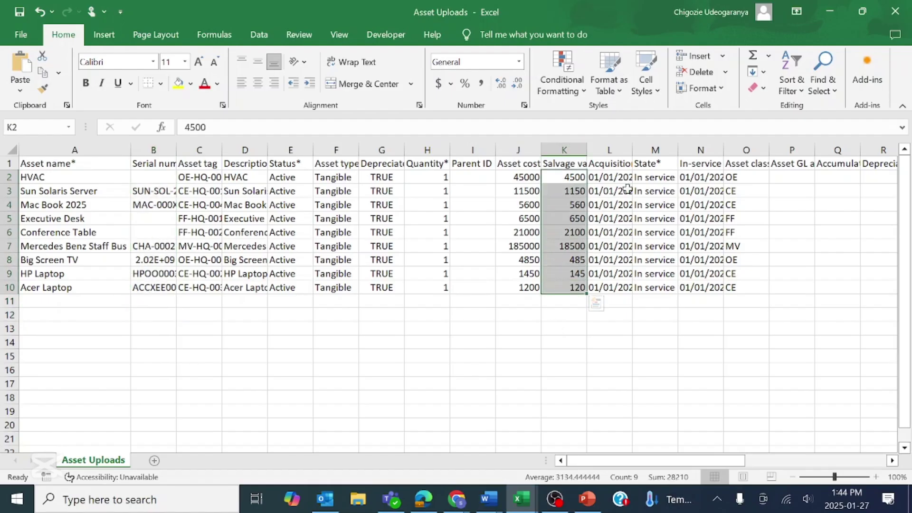
drag(633, 150, 671, 150)
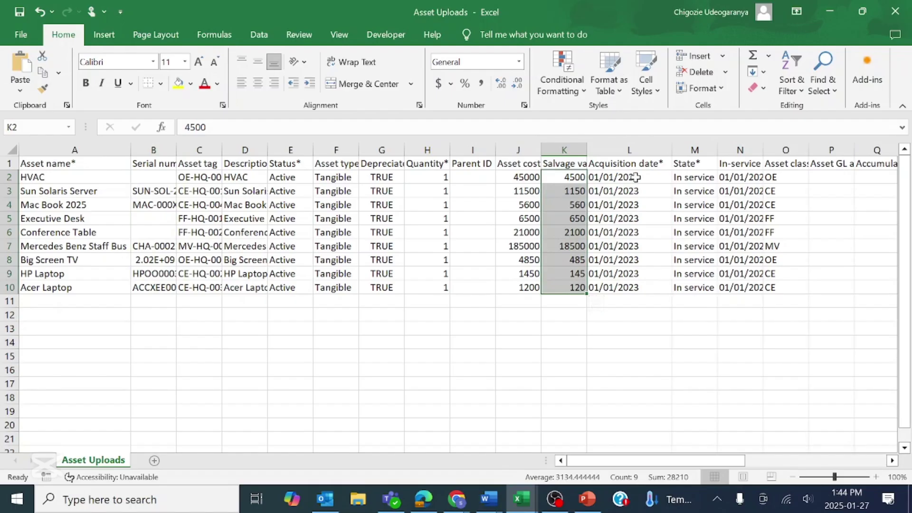
drag(634, 178, 639, 275)
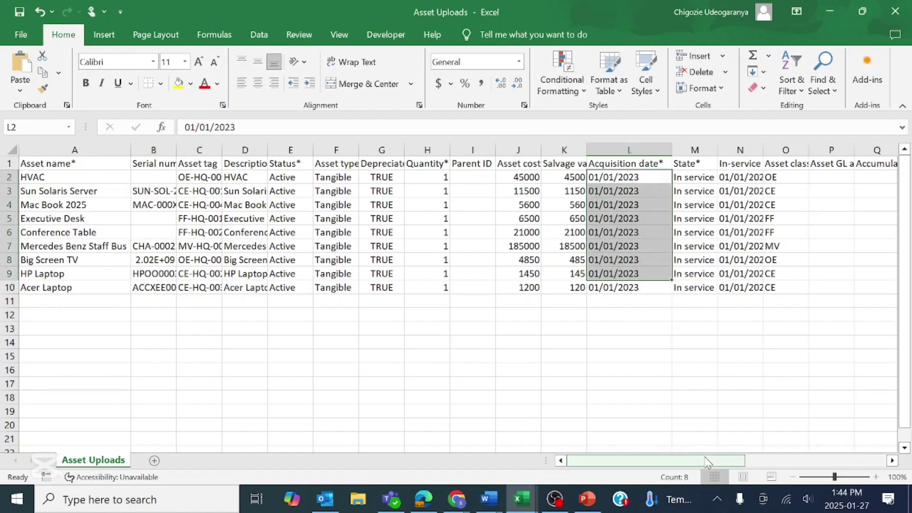
Scroll right through the Asset Uploads sheet, then return to the Sage Intacct window.
drag(665, 460, 749, 452)
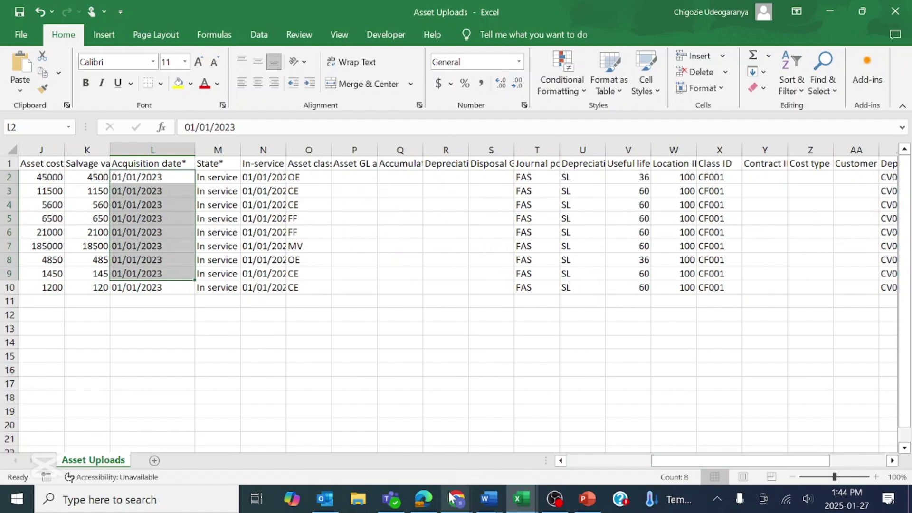
mouse_move(449, 495)
click(413, 291)
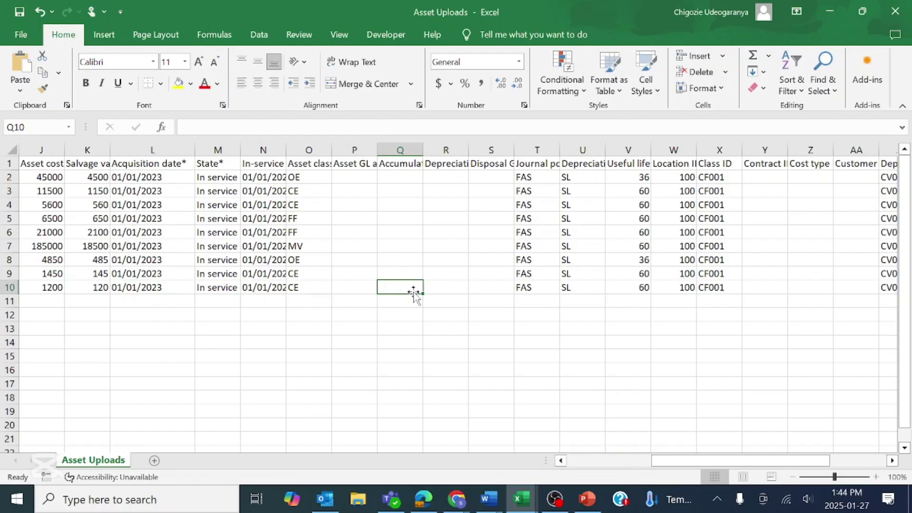
click(456, 498)
click(573, 447)
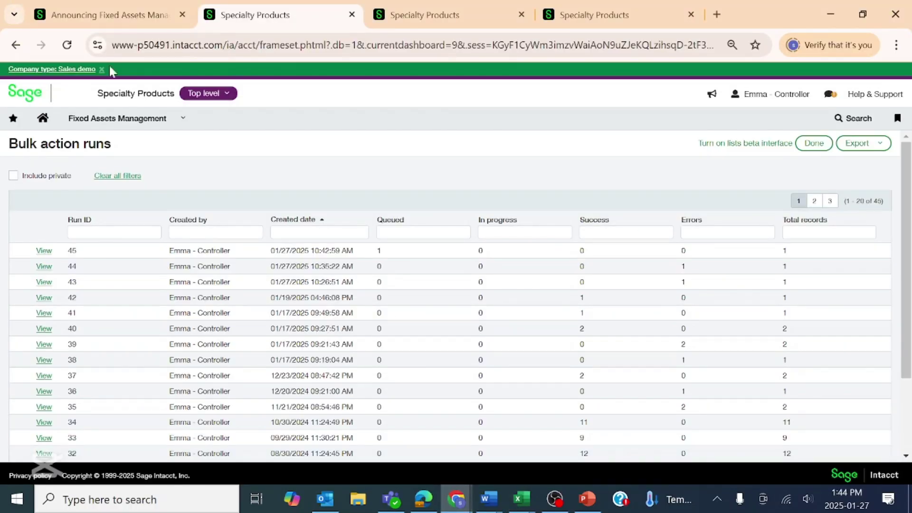
Open the Company setup checklist and choose Import on the Assets row under Set up Fixed Assets Management.
click(126, 125)
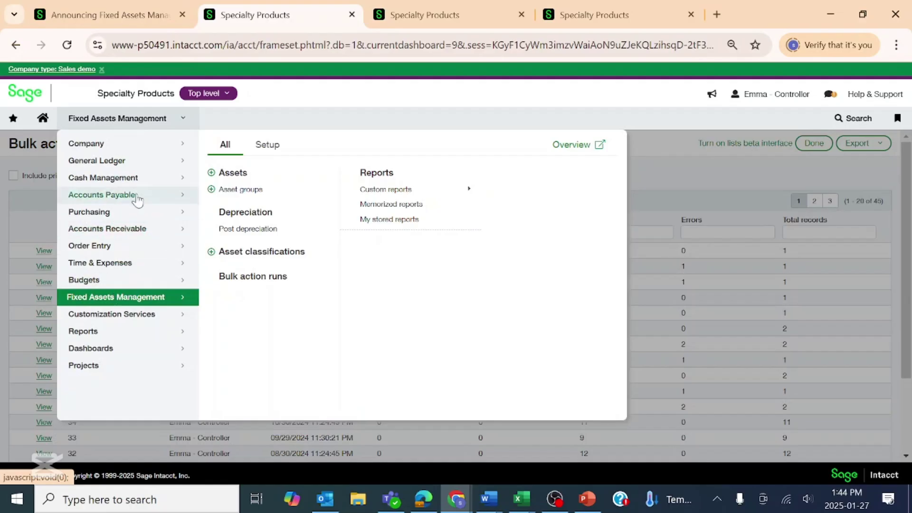
click(133, 147)
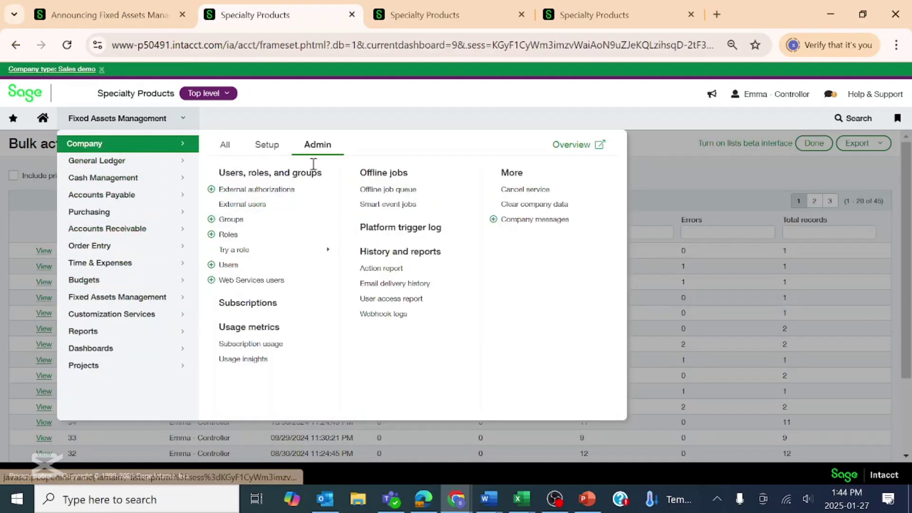
click(265, 147)
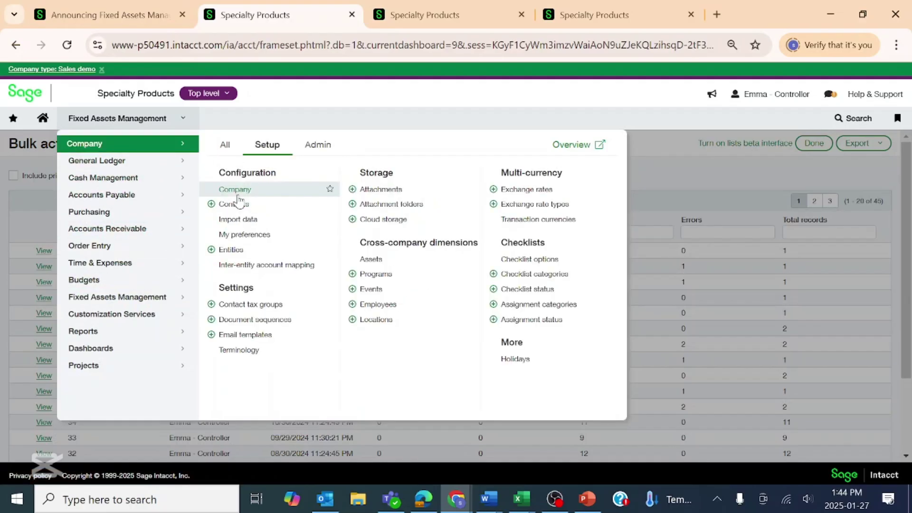
click(230, 219)
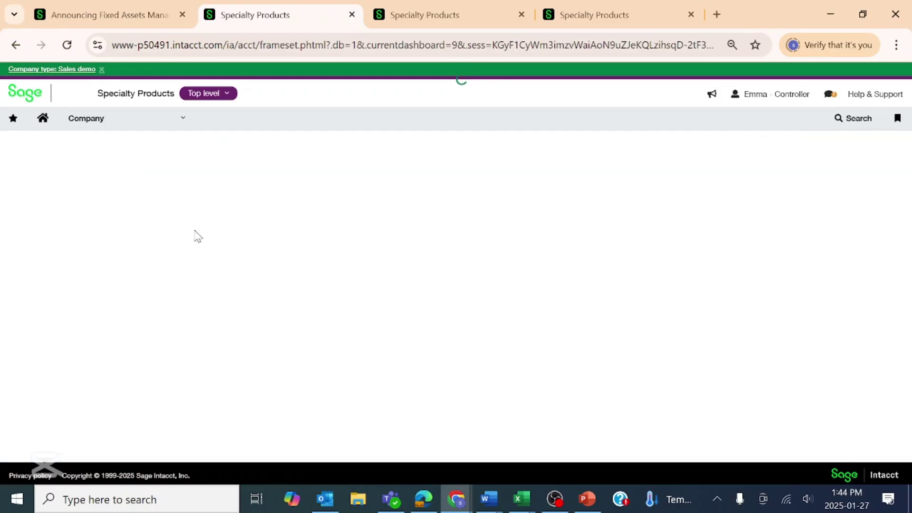
scroll(200, 238, down, 5)
scroll(200, 239, down, 10)
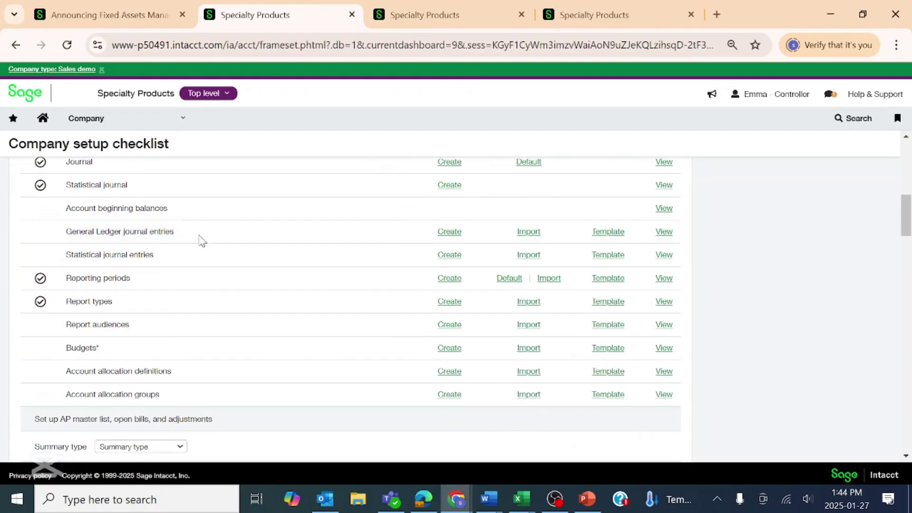
scroll(204, 242, down, 7)
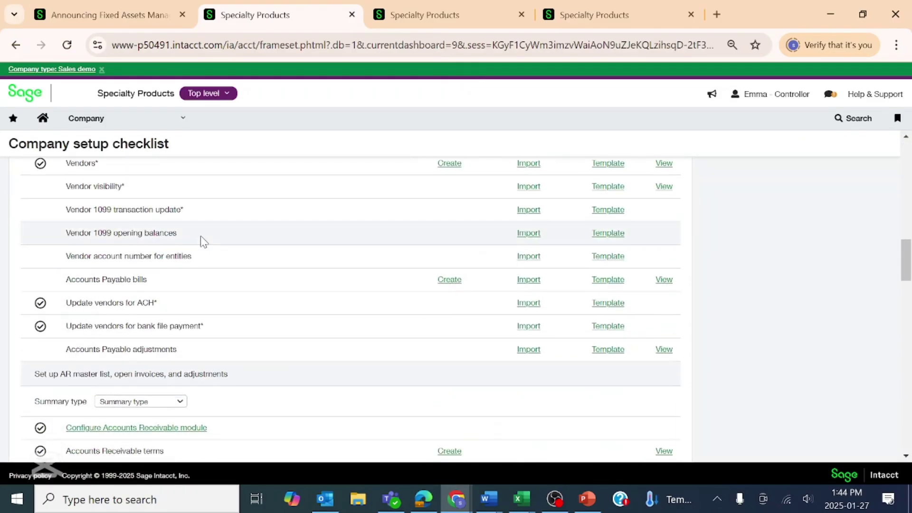
scroll(200, 240, down, 4)
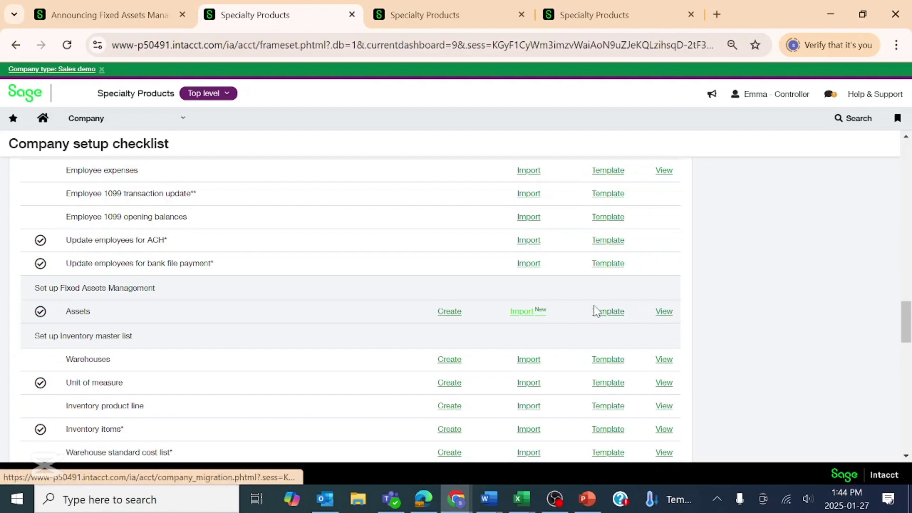
click(519, 312)
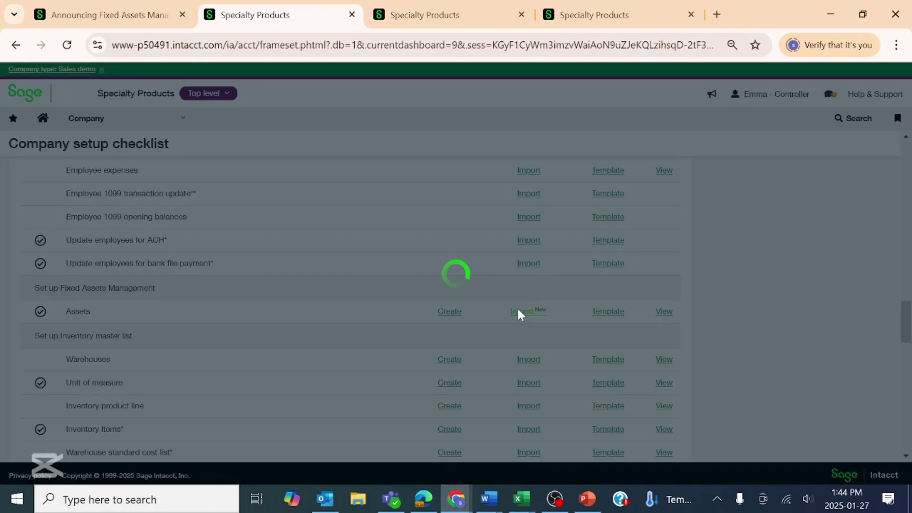
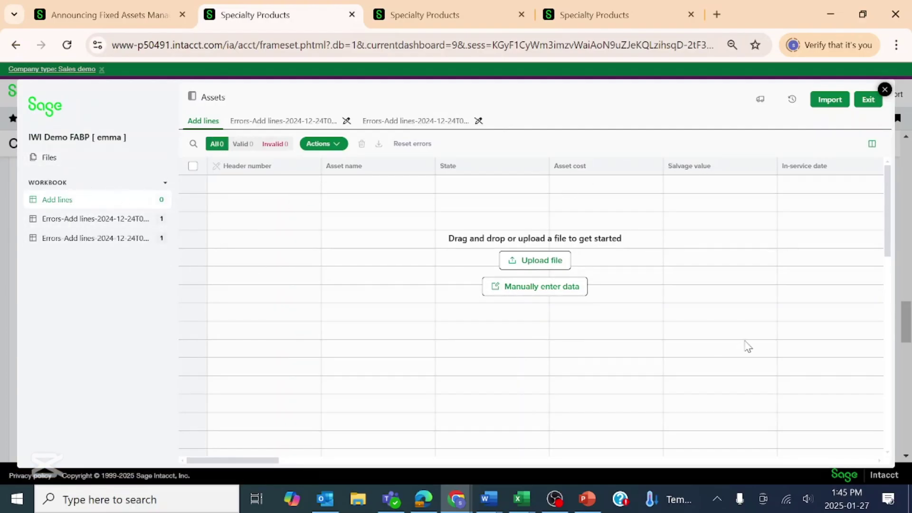
Browse to Desktop > Projects > SFAM- Intacct and select the Asset Uploads spreadsheet for upload.
click(533, 262)
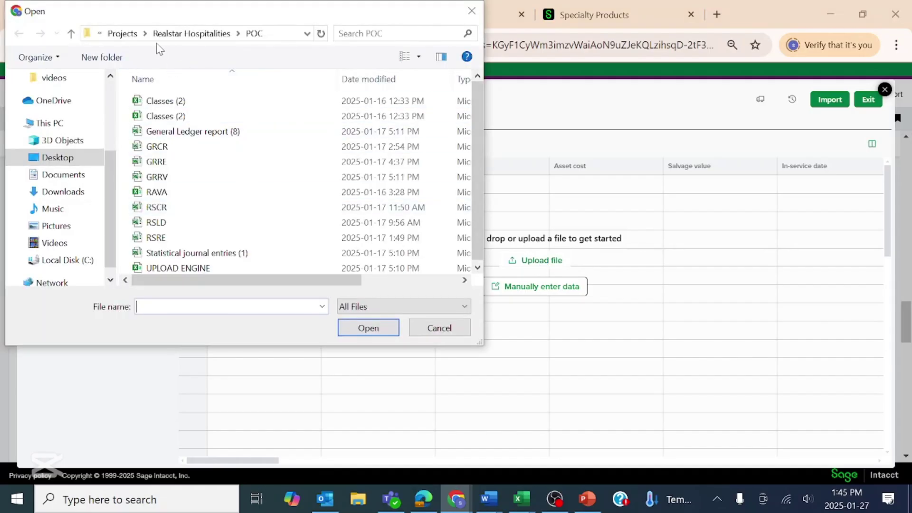
click(122, 33)
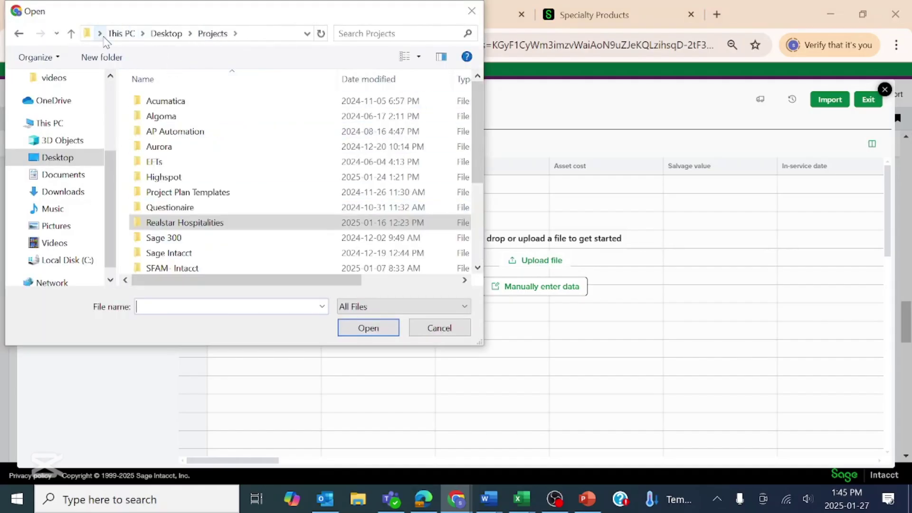
click(169, 33)
double_click(165, 116)
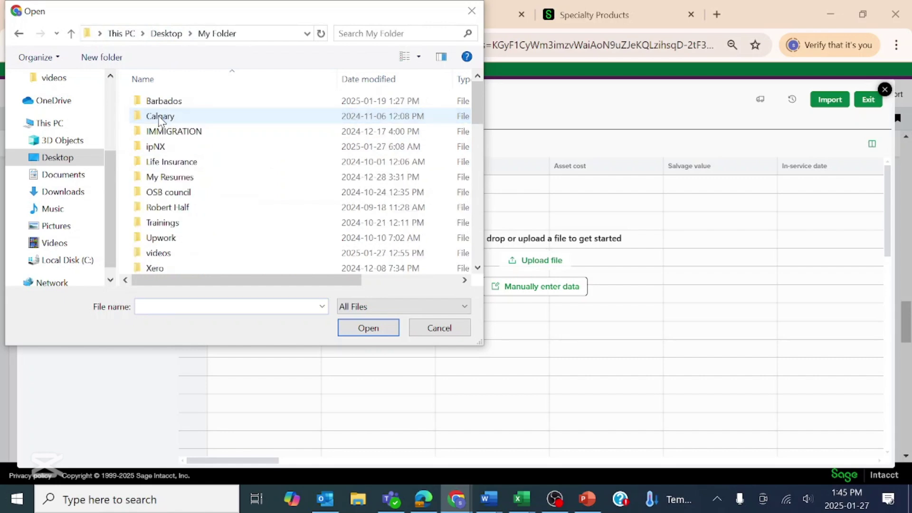
scroll(172, 131, down, 3)
scroll(173, 136, up, 3)
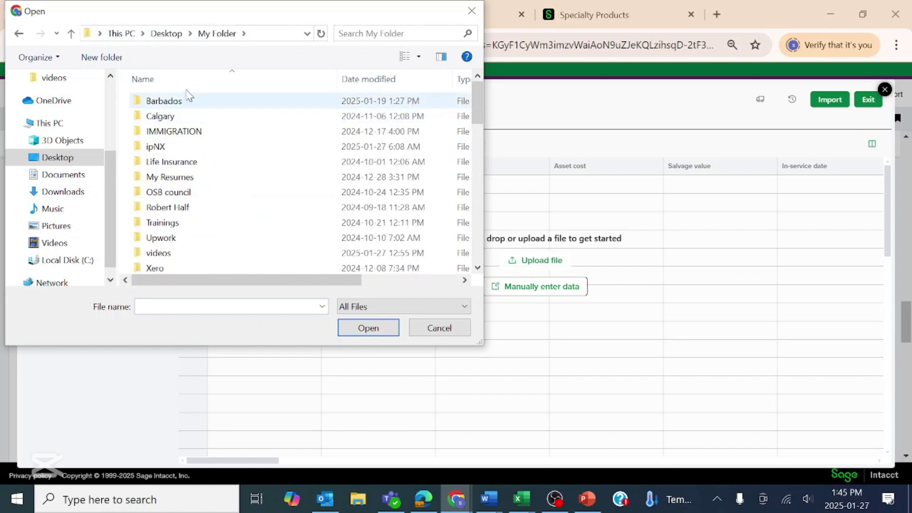
click(173, 33)
double_click(161, 131)
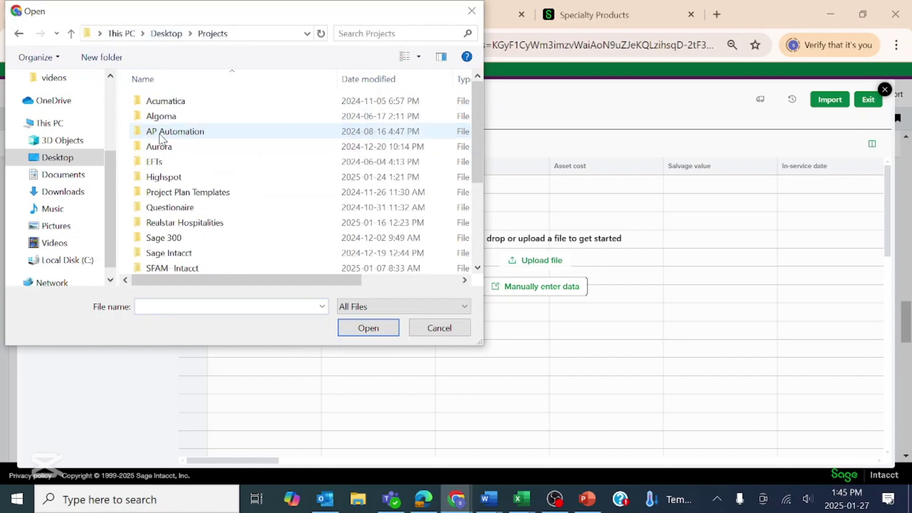
scroll(163, 154, down, 3)
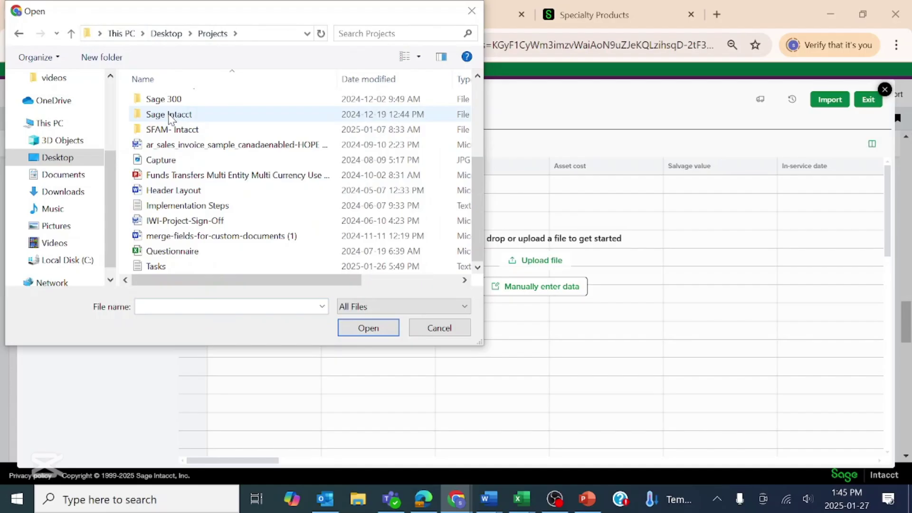
double_click(173, 131)
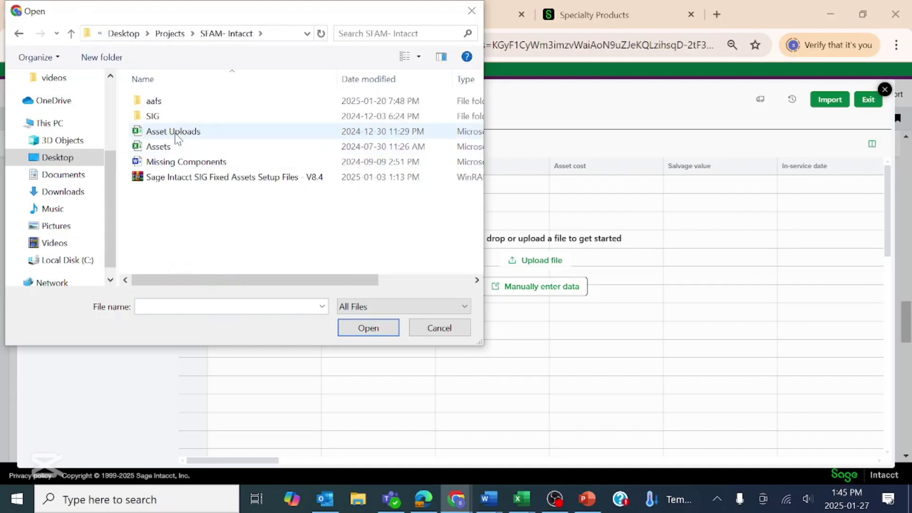
click(176, 135)
Upload Asset Uploads and accept all 34 field mappings, leaving Asset GL account ID unchanged.
click(368, 328)
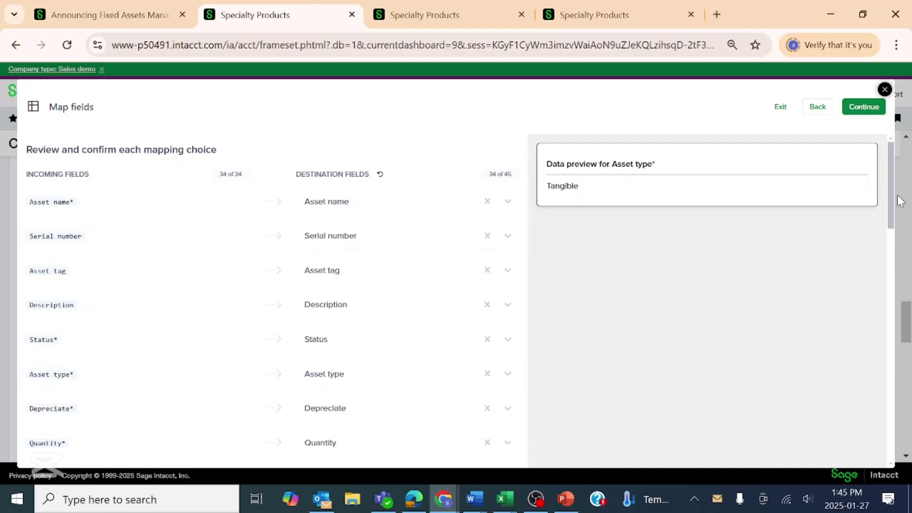
drag(894, 196, 881, 437)
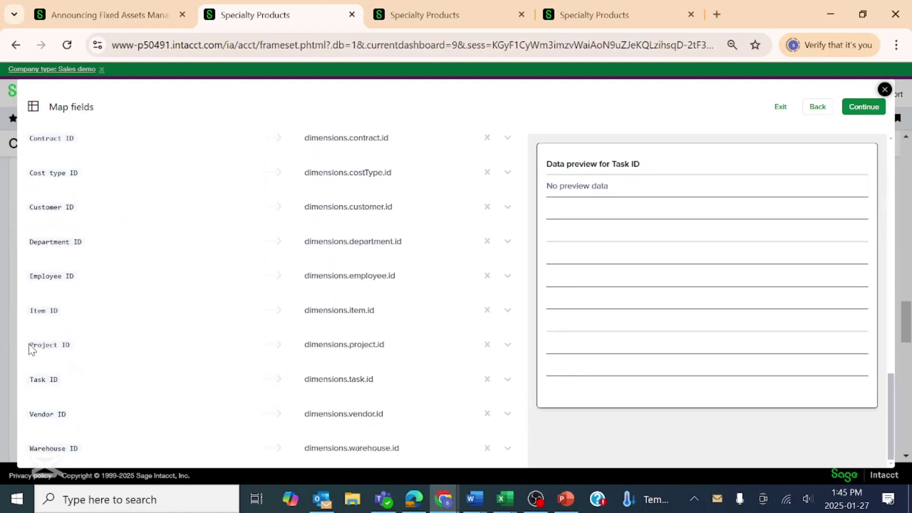
scroll(42, 333, up, 7)
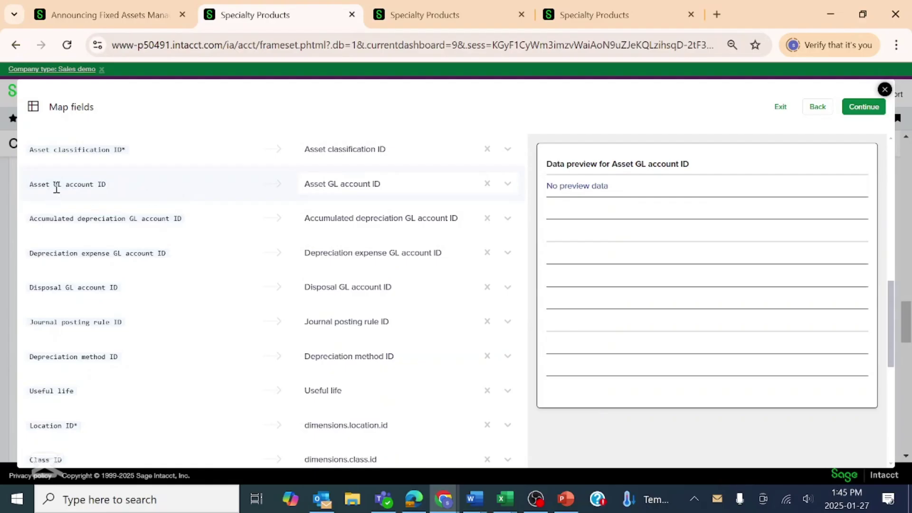
click(508, 185)
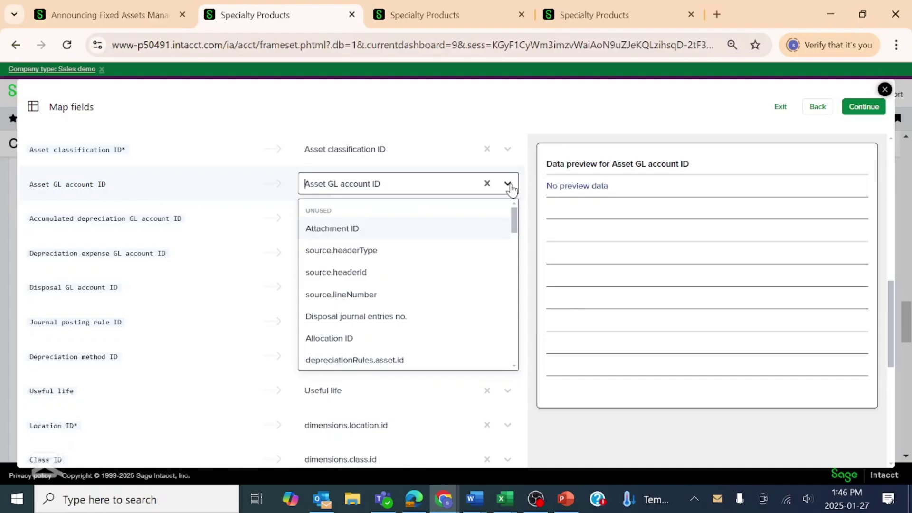
click(508, 184)
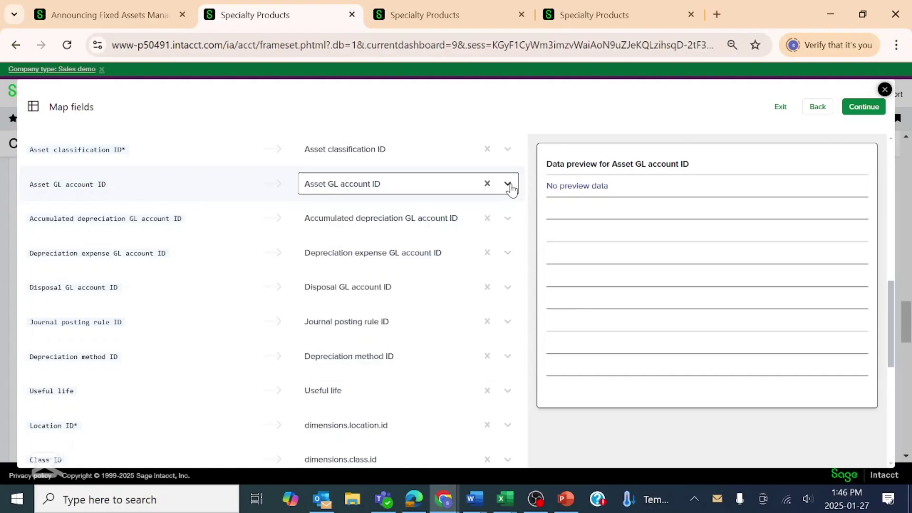
scroll(340, 309, down, 6)
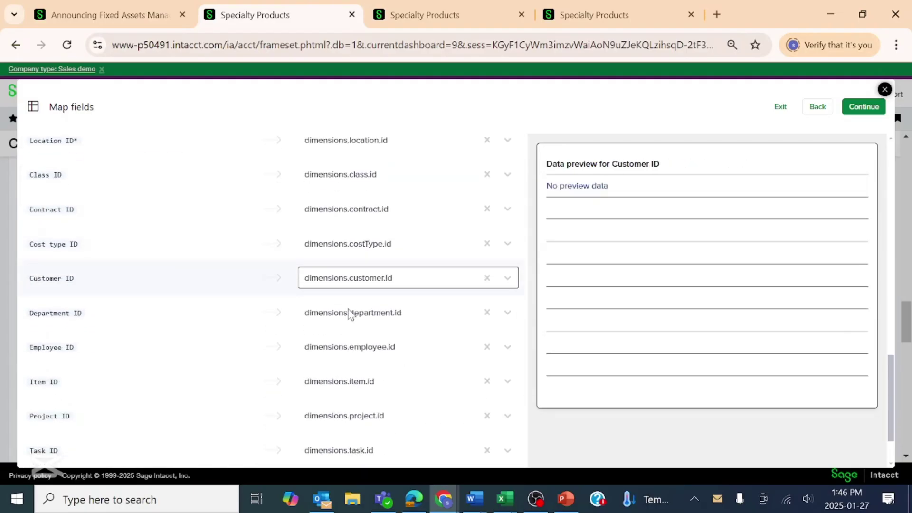
scroll(332, 347, down, 2)
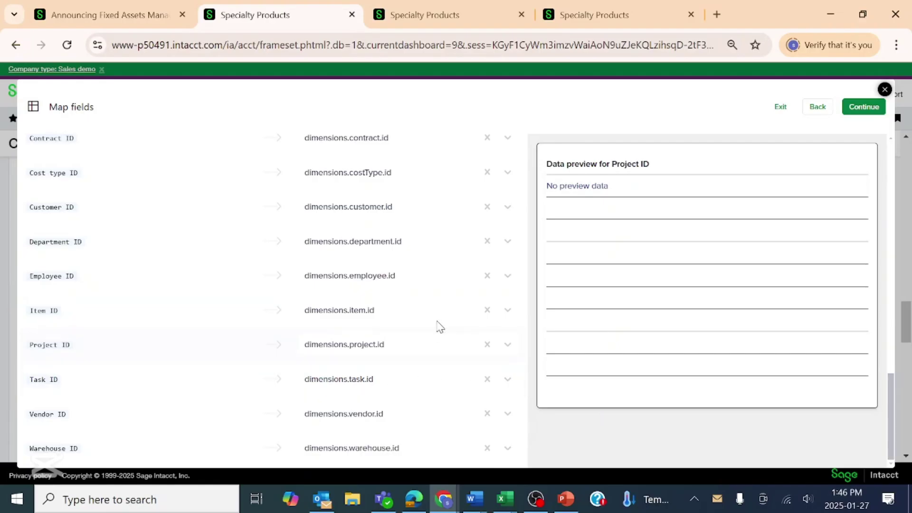
scroll(451, 327, up, 10)
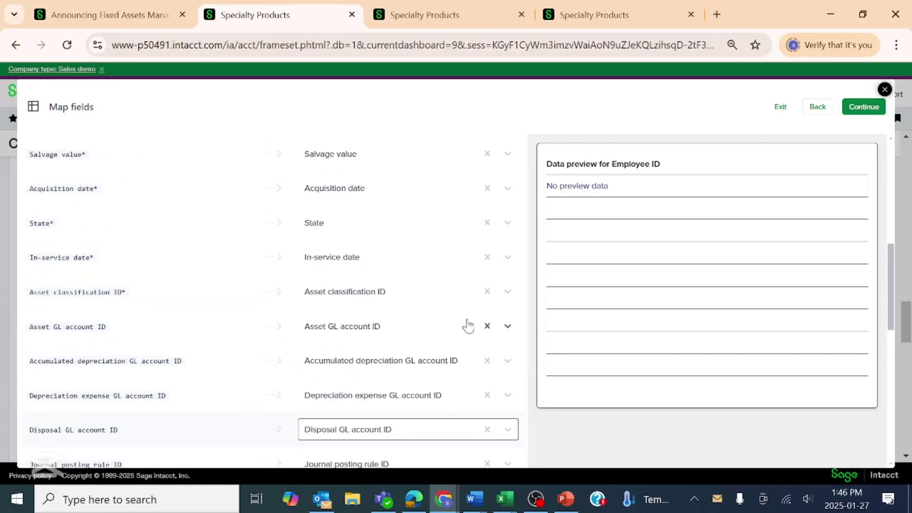
click(864, 108)
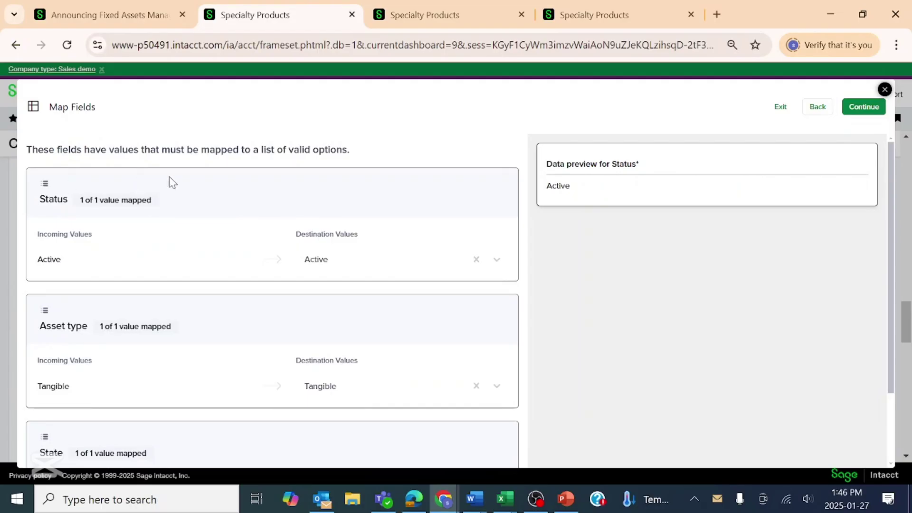
Accept the Status Active, Asset type Tangible and State value mappings to load the nine assets.
scroll(213, 230, down, 1)
scroll(215, 229, up, 1)
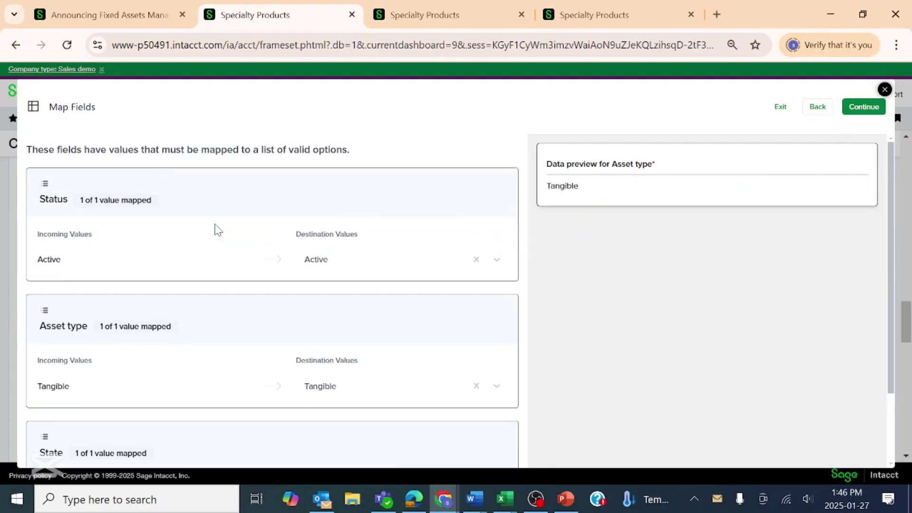
scroll(218, 224, down, 2)
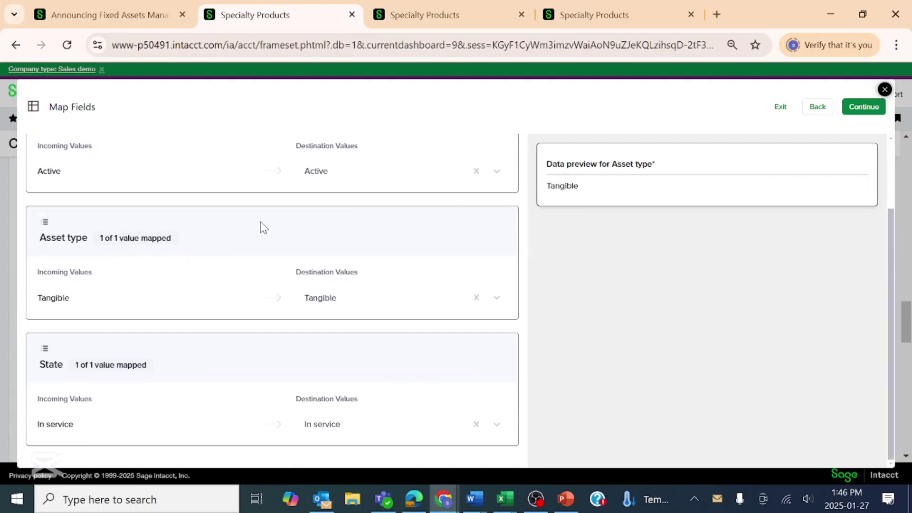
click(874, 111)
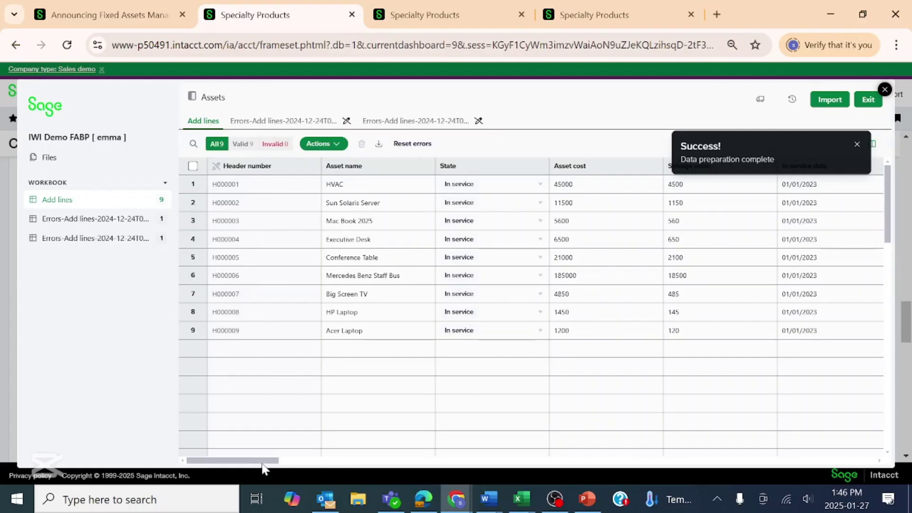
drag(262, 464, 383, 472)
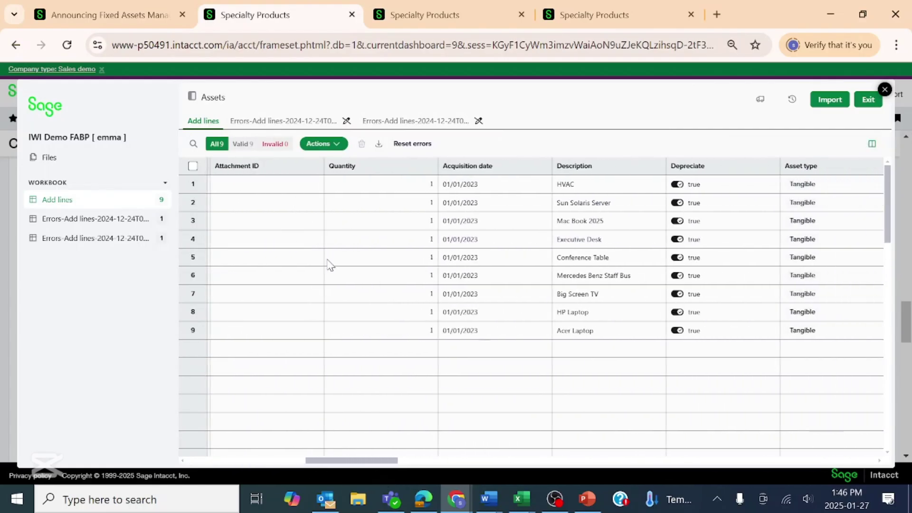
mouse_move(521, 499)
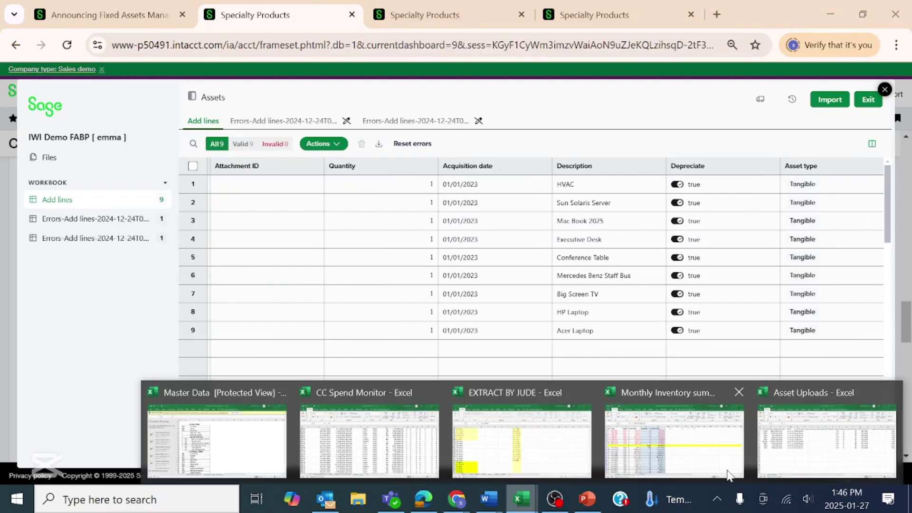
click(782, 453)
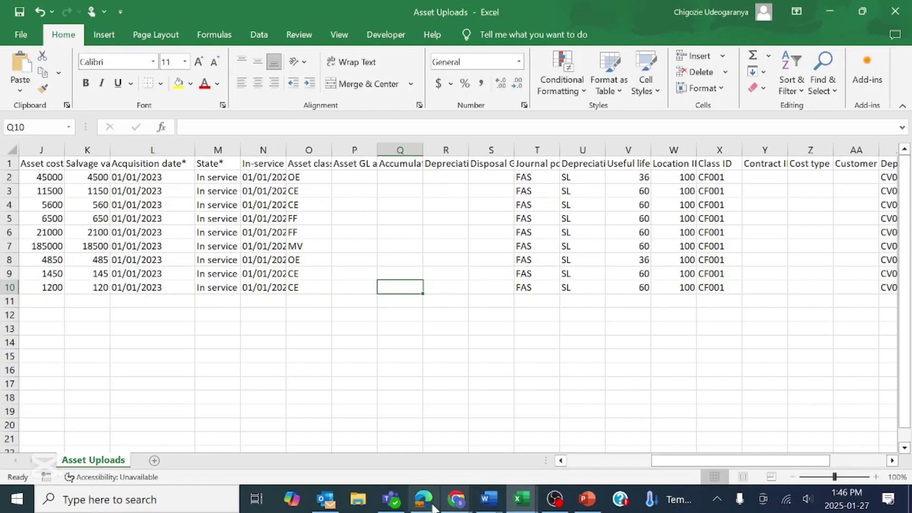
mouse_move(456, 499)
click(527, 437)
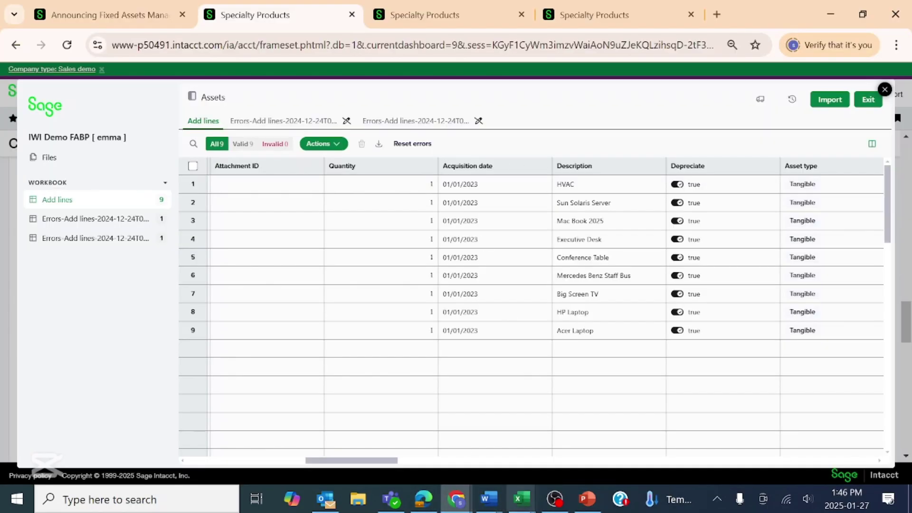
drag(374, 466, 240, 458)
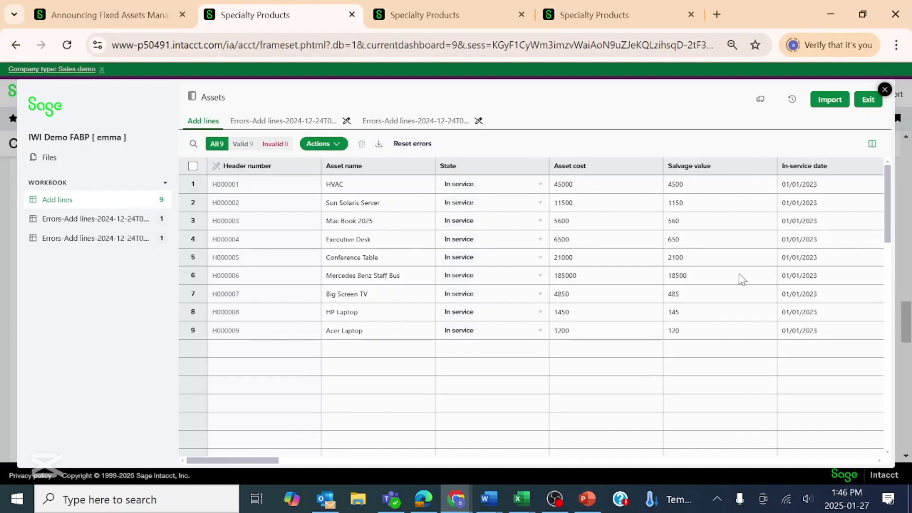
click(845, 191)
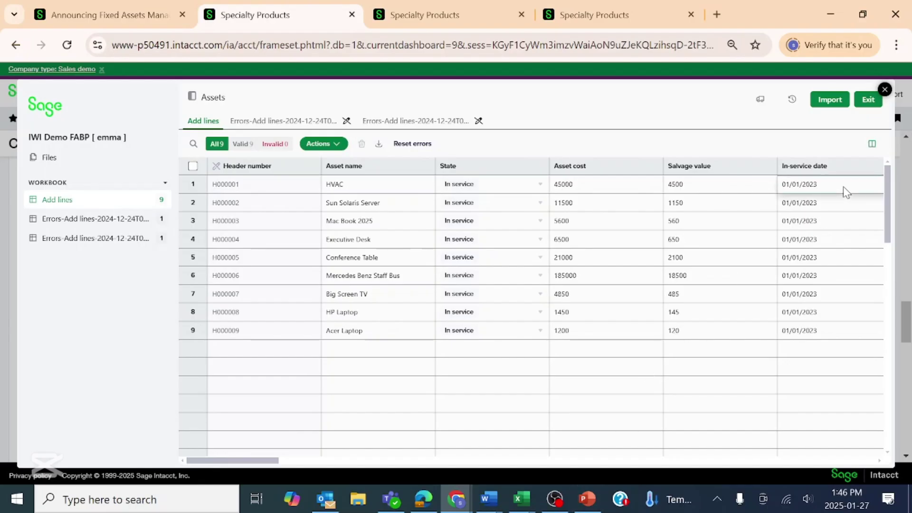
Re-enter row 1's In-service date as 01/01/2023 so all 9 lines validate.
key(Delete)
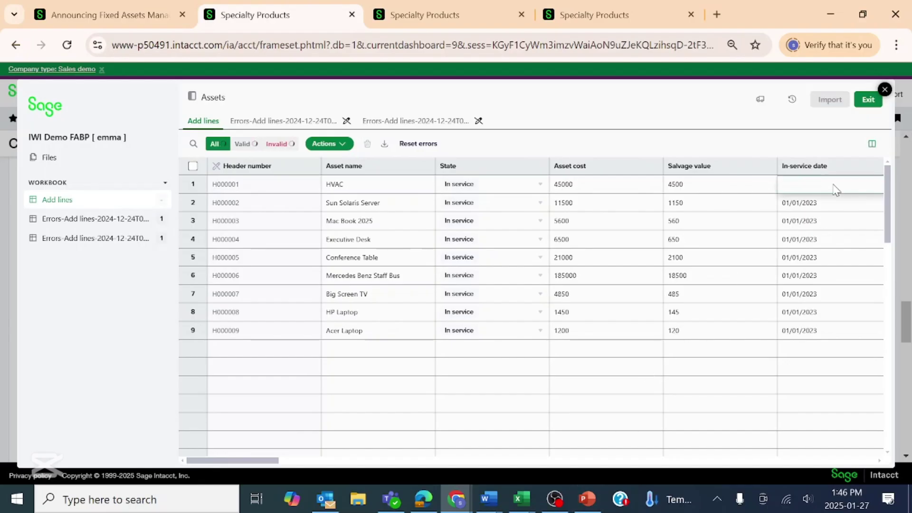
click(835, 210)
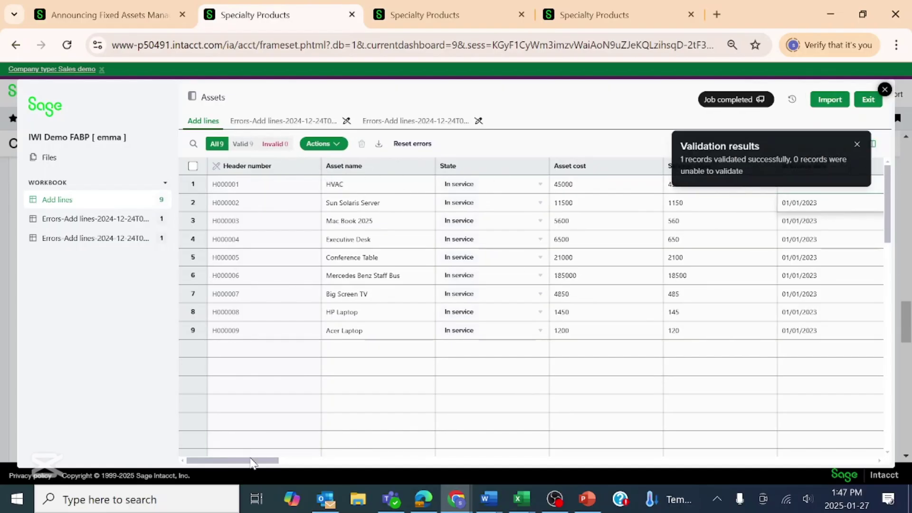
drag(250, 460, 279, 460)
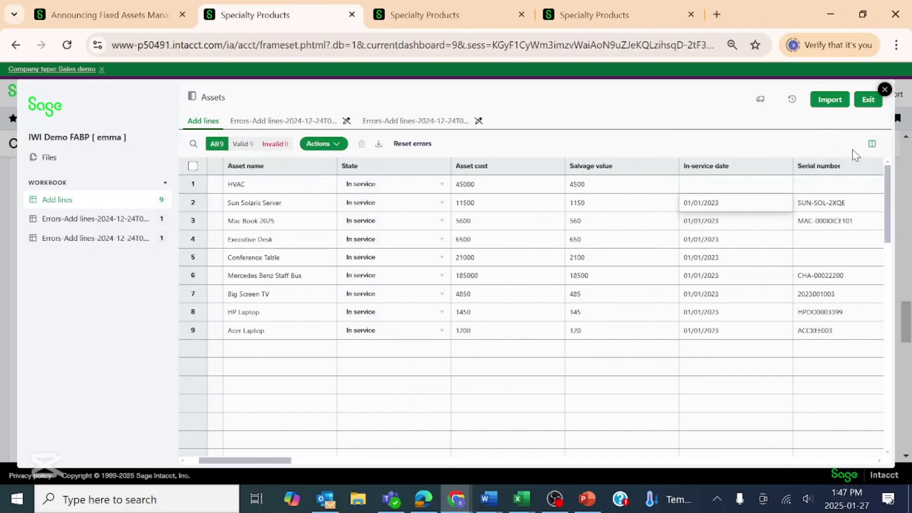
click(725, 189)
text(01)
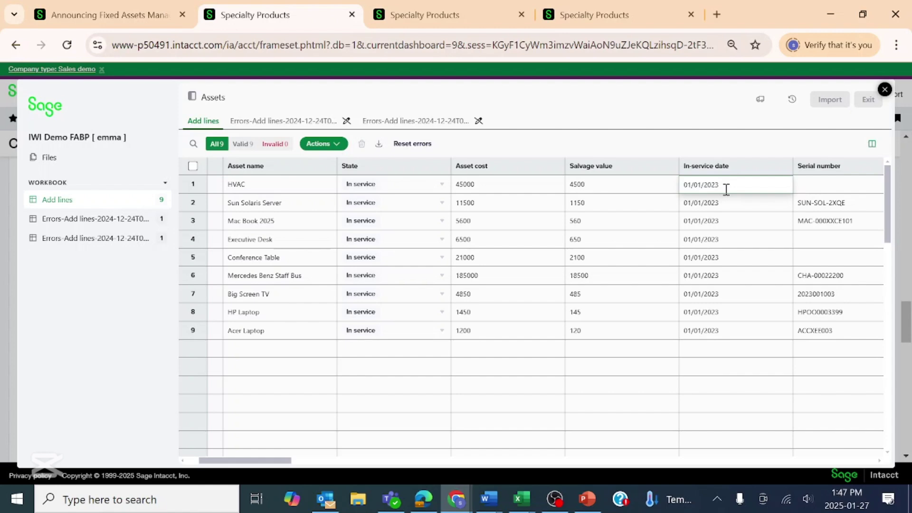
text(/01/2023)
key(Tab)
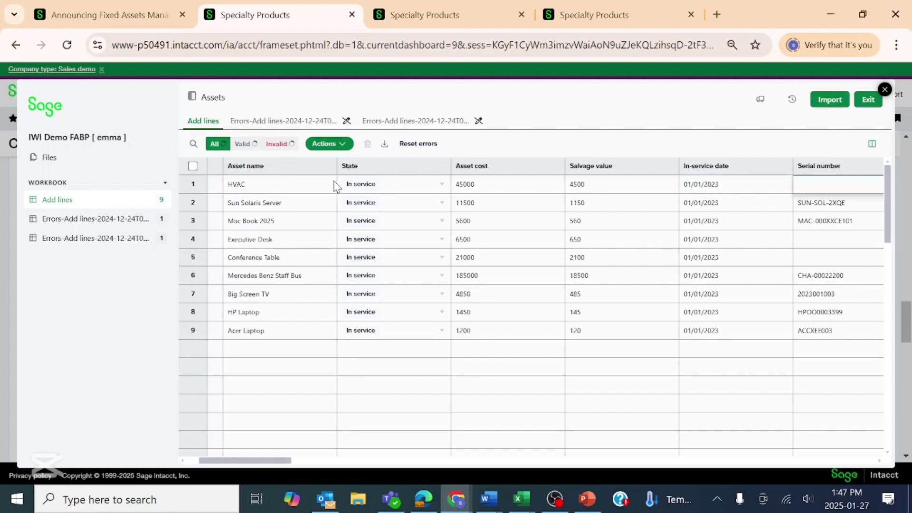
drag(264, 460, 614, 498)
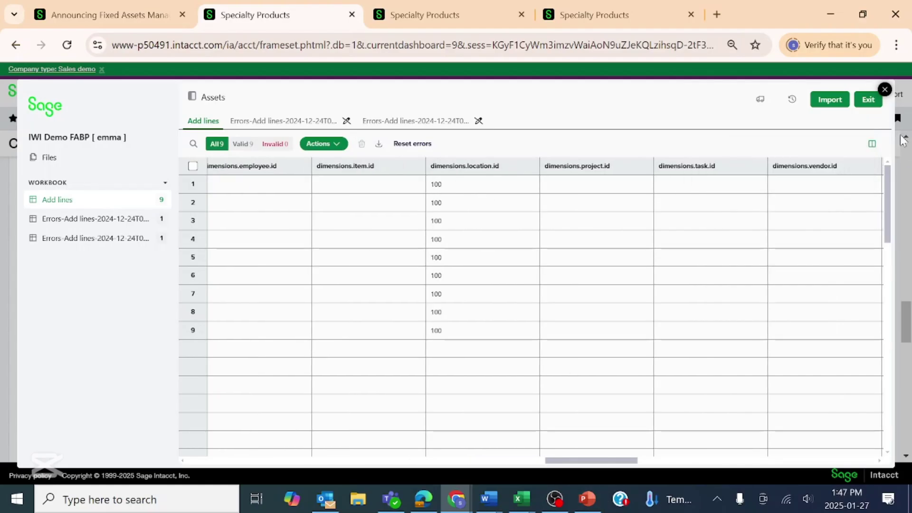
Import the nine validated asset lines.
click(830, 101)
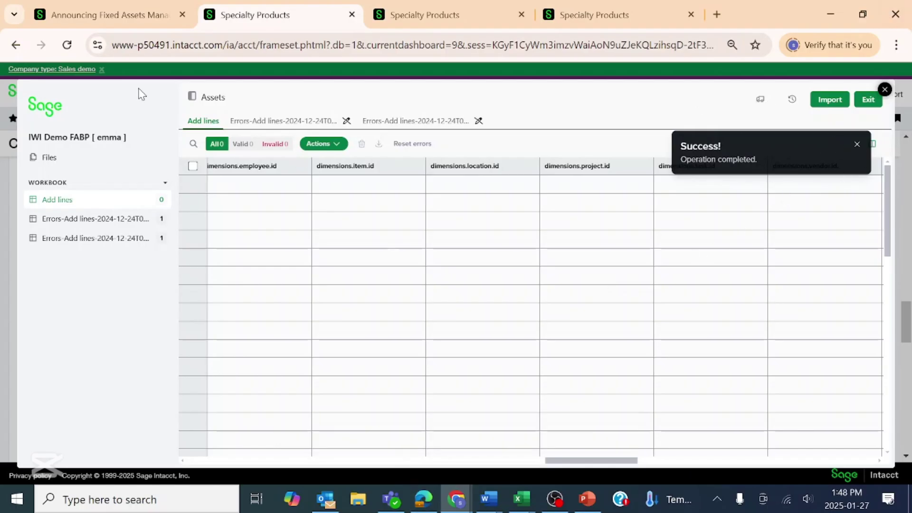
Exit the import session, choosing to save the imported records.
click(868, 100)
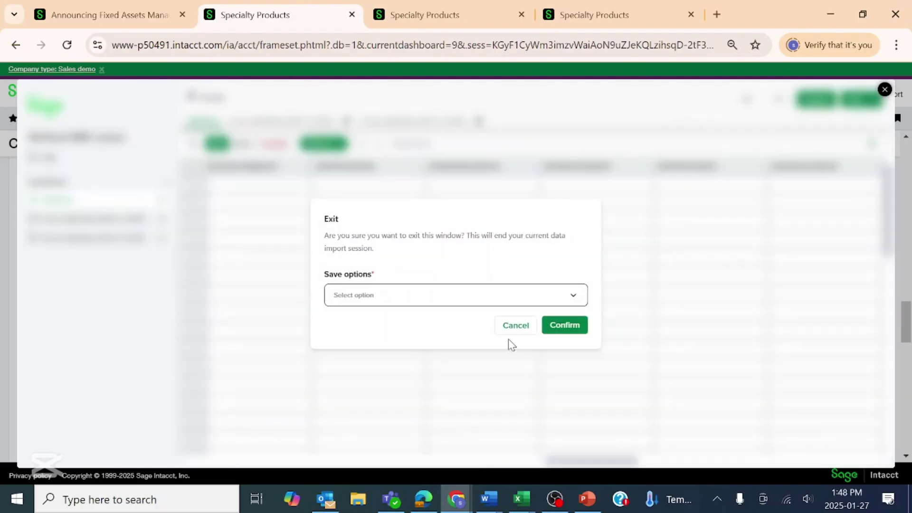
click(510, 301)
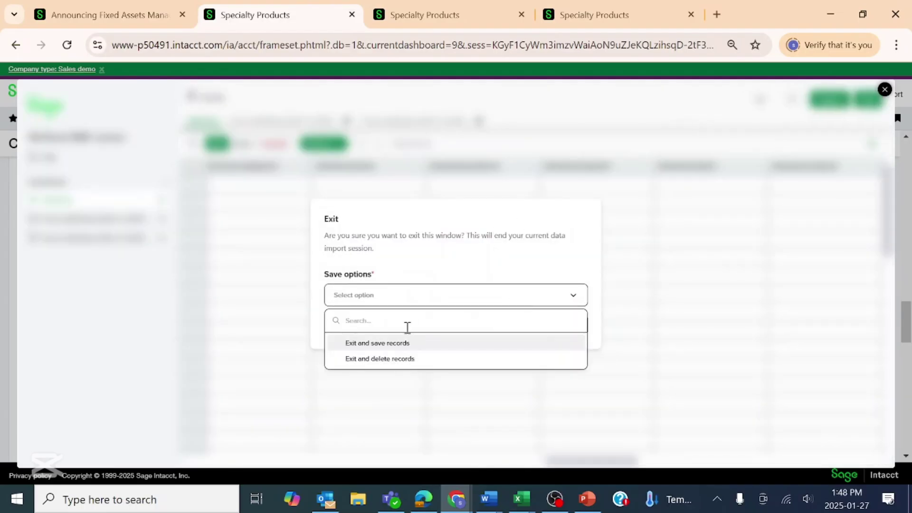
click(407, 344)
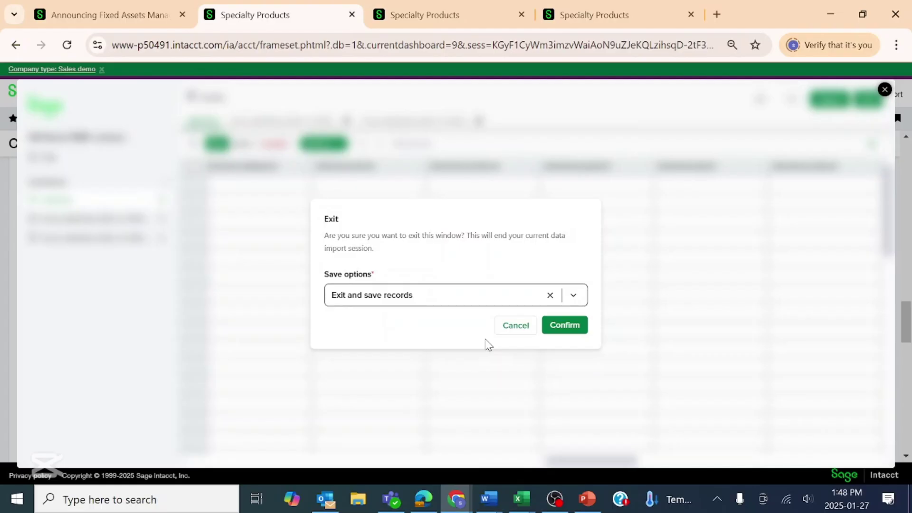
click(580, 329)
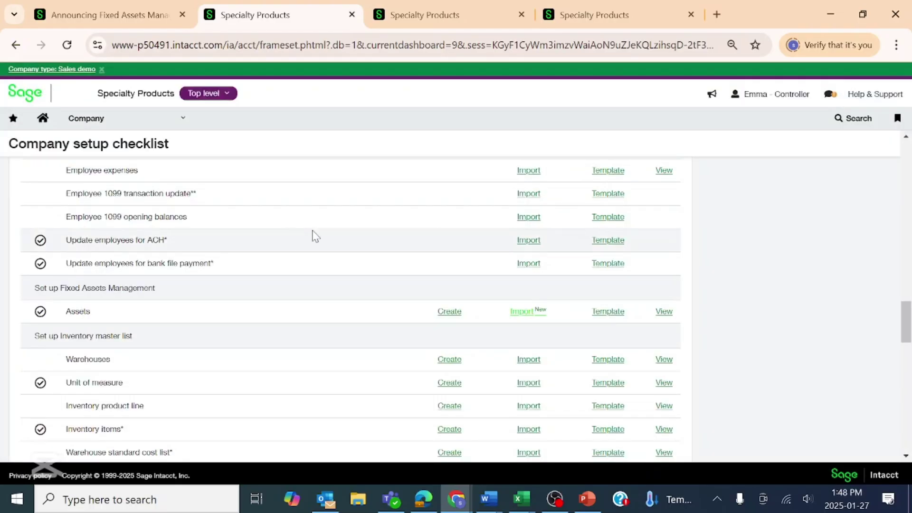
Go to Fixed Assets Management > Assets to see the asset list.
click(139, 120)
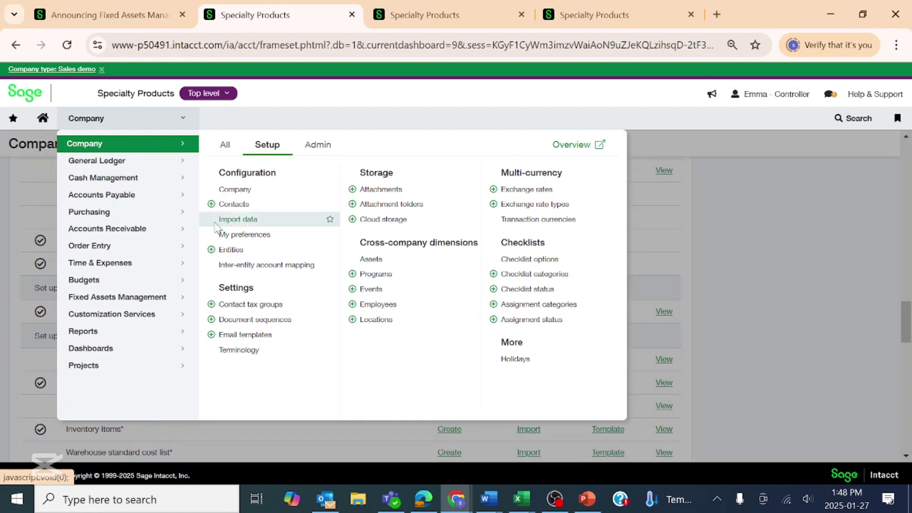
click(121, 298)
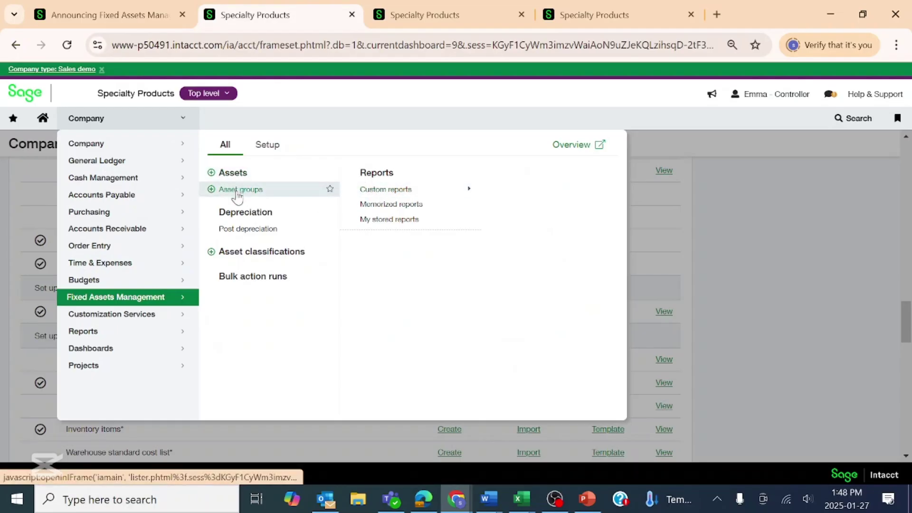
click(230, 173)
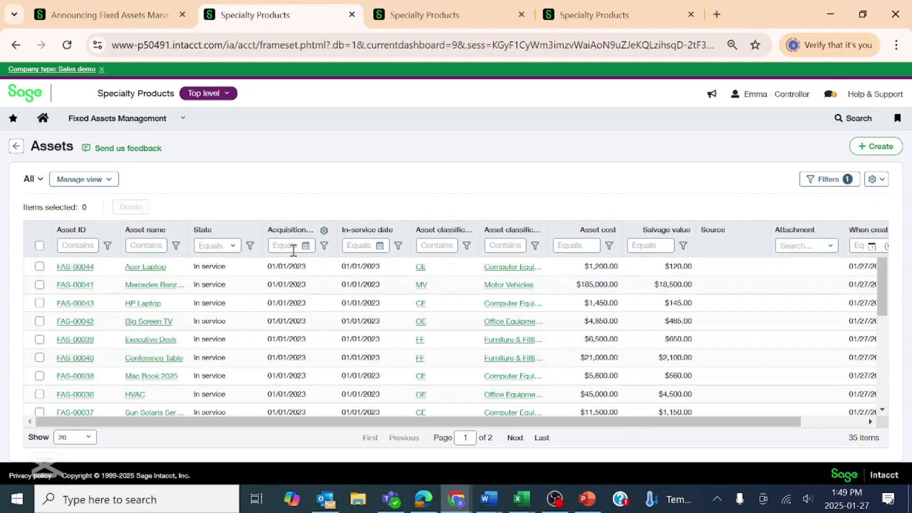
click(91, 122)
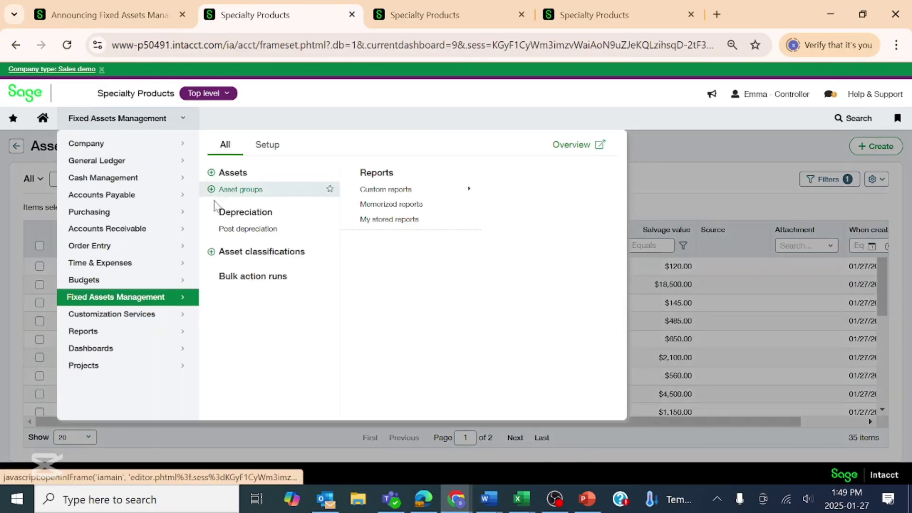
click(233, 173)
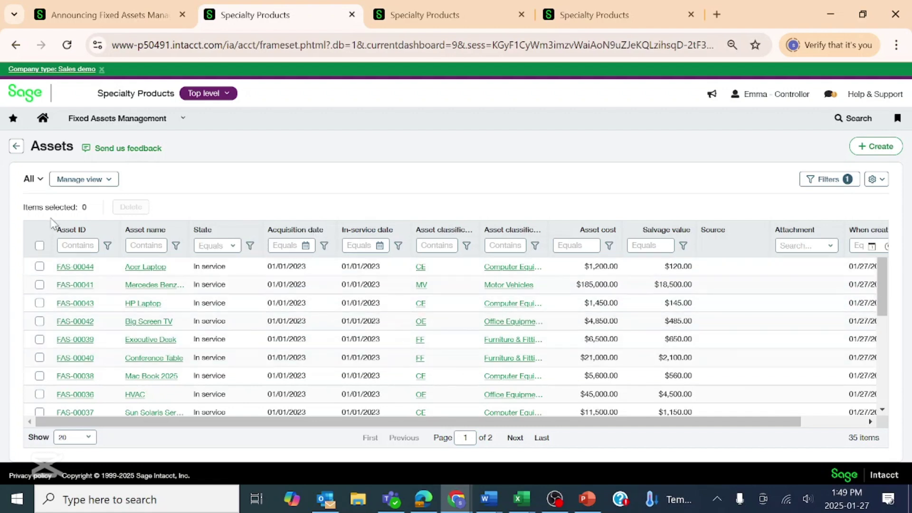
click(66, 244)
text(fas)
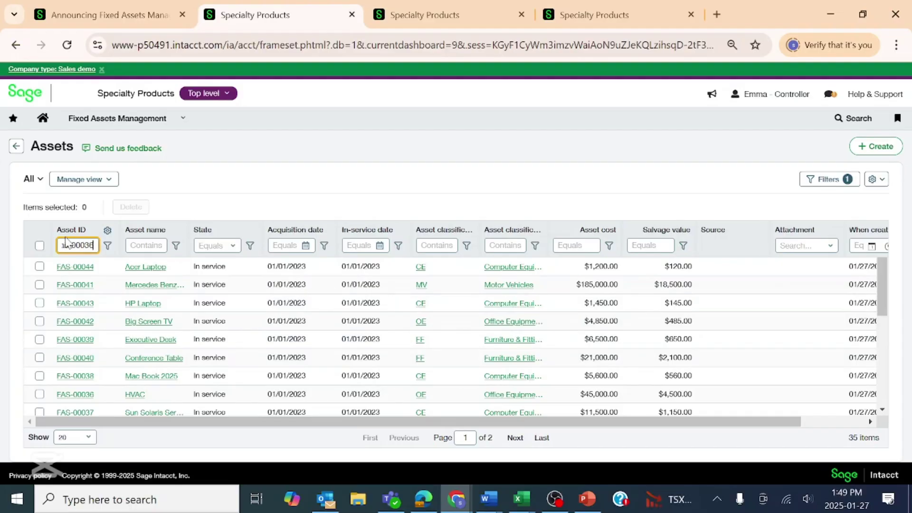
Filter to FAS-00036, cross-check its 4500 salvage value in Asset Uploads, and open the HVAC record.
key(Return)
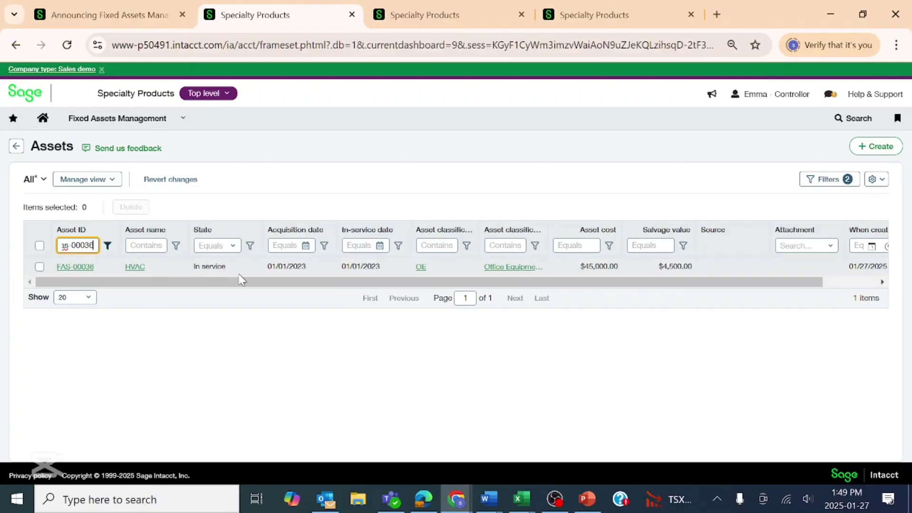
click(532, 505)
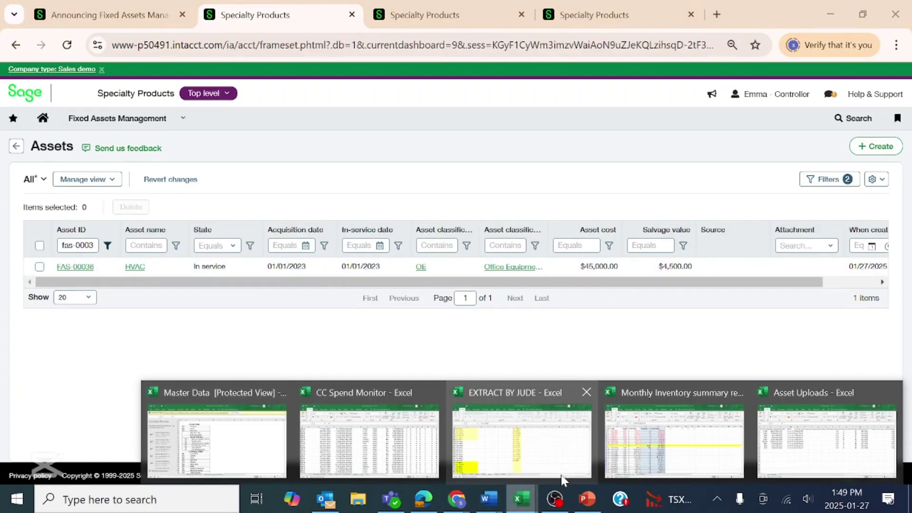
click(845, 451)
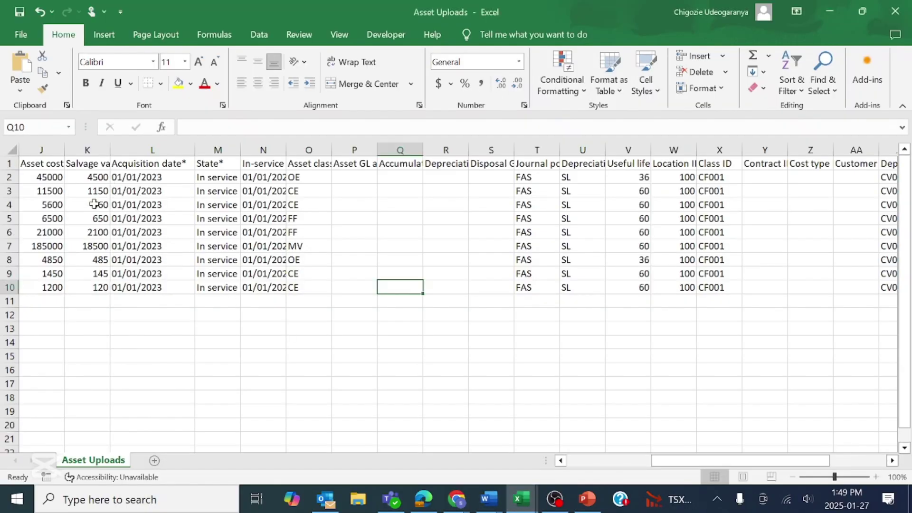
drag(662, 460, 361, 427)
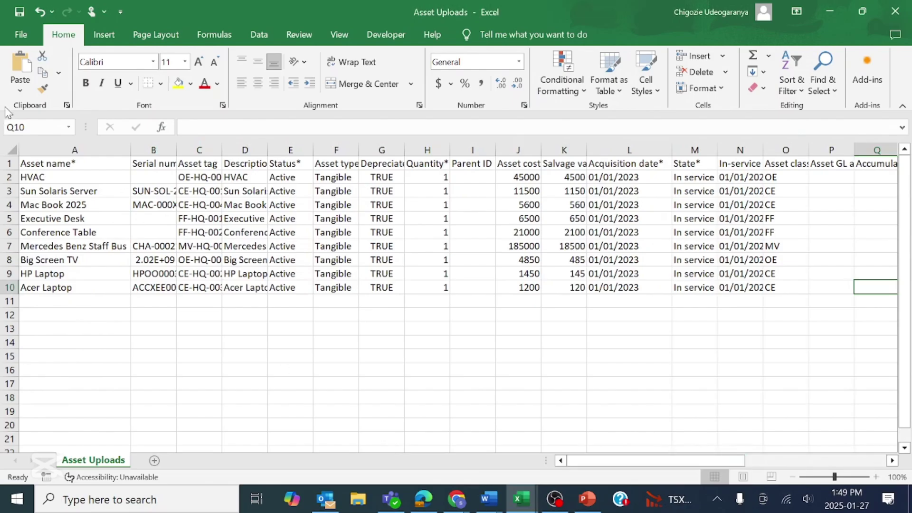
click(544, 182)
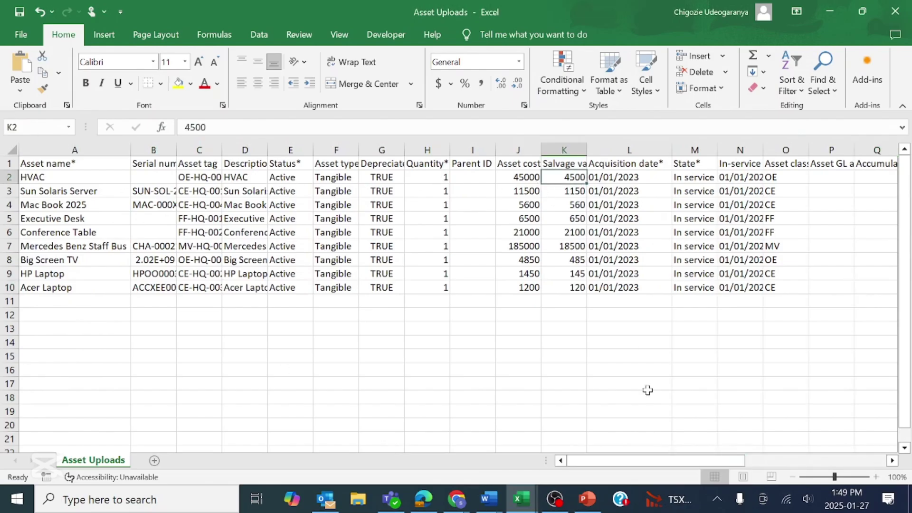
mouse_move(457, 499)
click(548, 458)
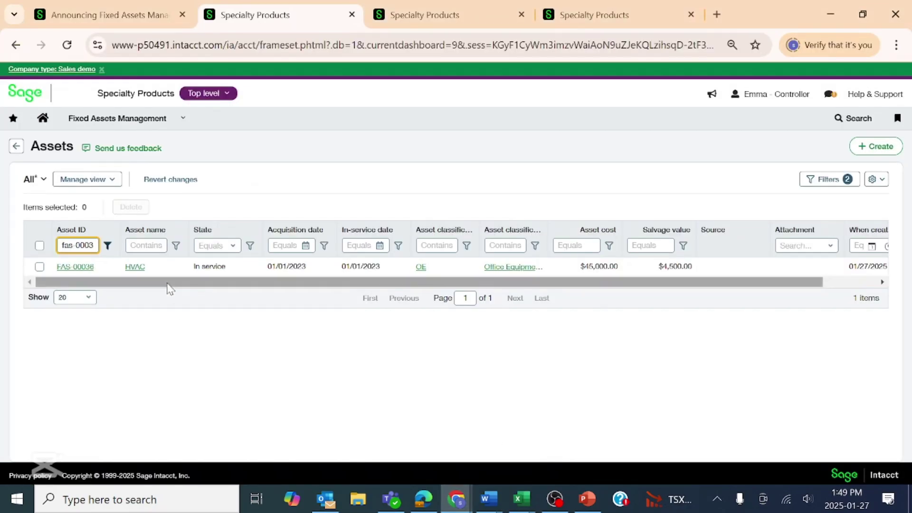
click(79, 267)
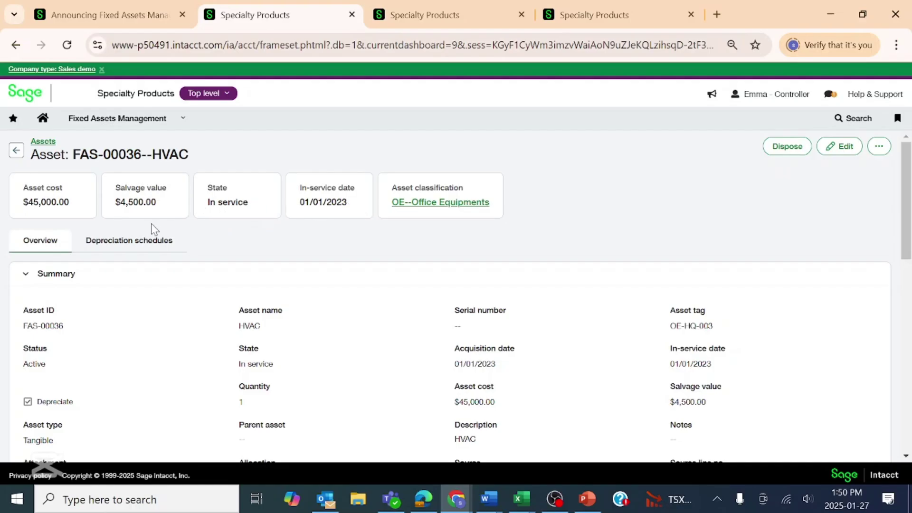
View HVAC depreciation schedule 23 and scroll through its $1,125.00 monthly entries.
click(161, 248)
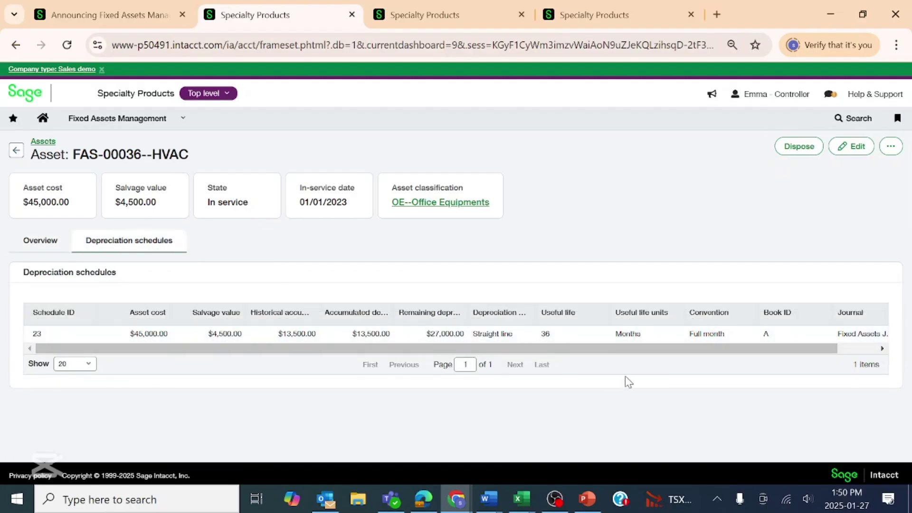
drag(692, 350, 908, 342)
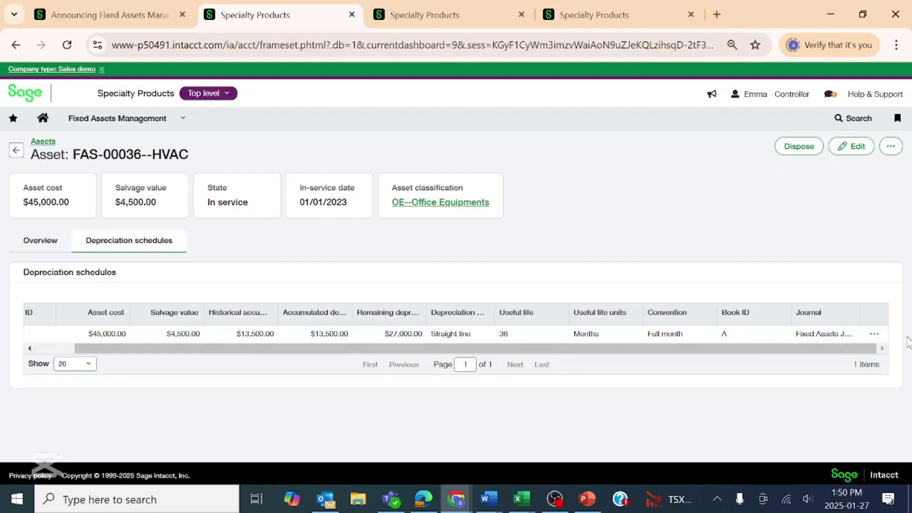
click(874, 334)
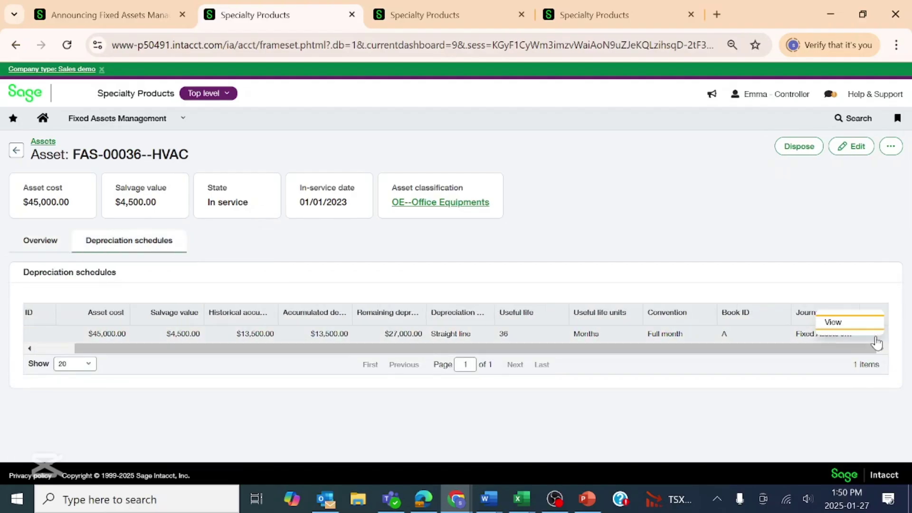
click(833, 323)
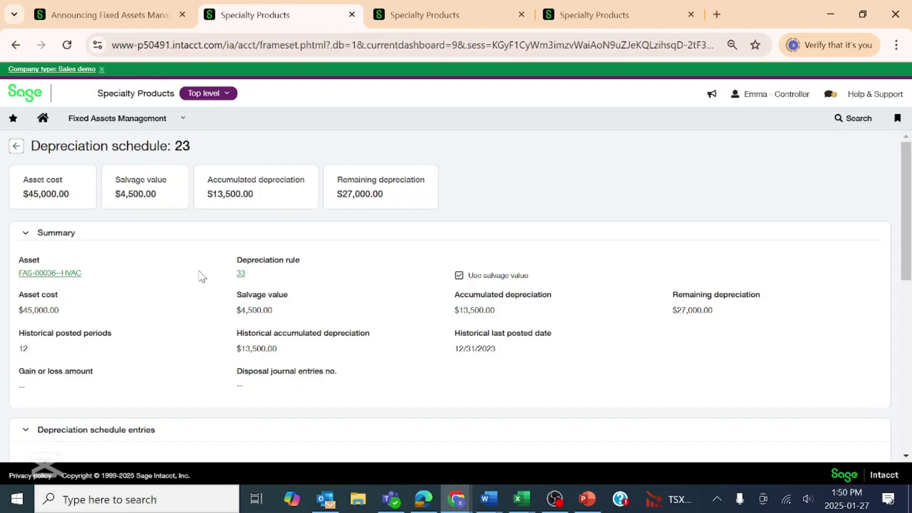
scroll(270, 297, down, 5)
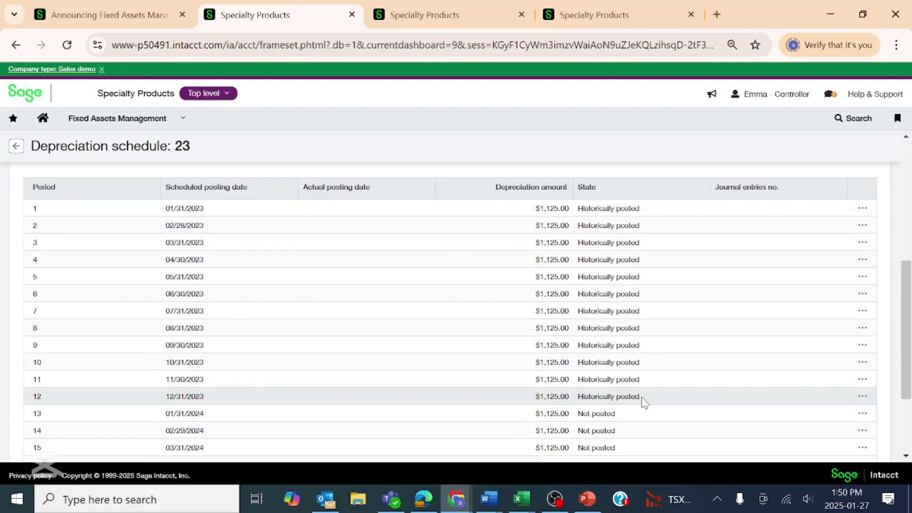
scroll(634, 210, down, 3)
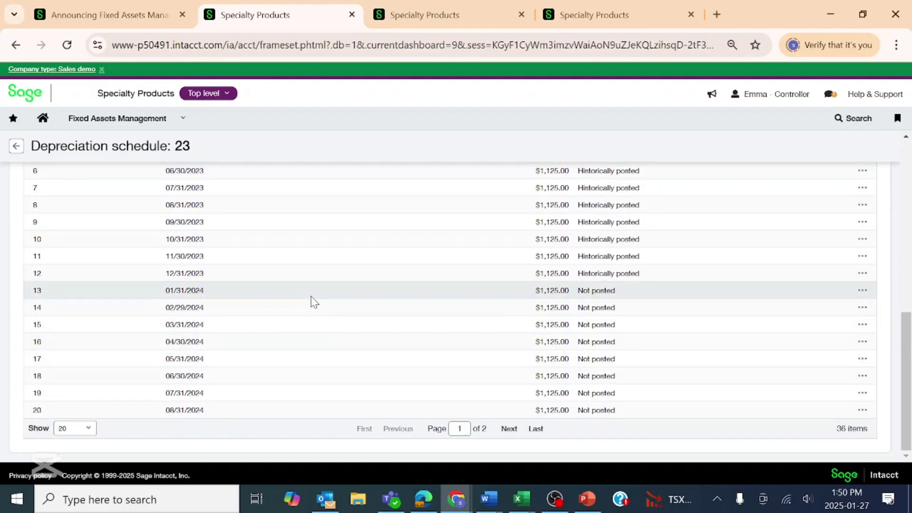
scroll(168, 253, up, 10)
Open Post depreciation and filter the entries by asset ID fas-00036.
click(115, 123)
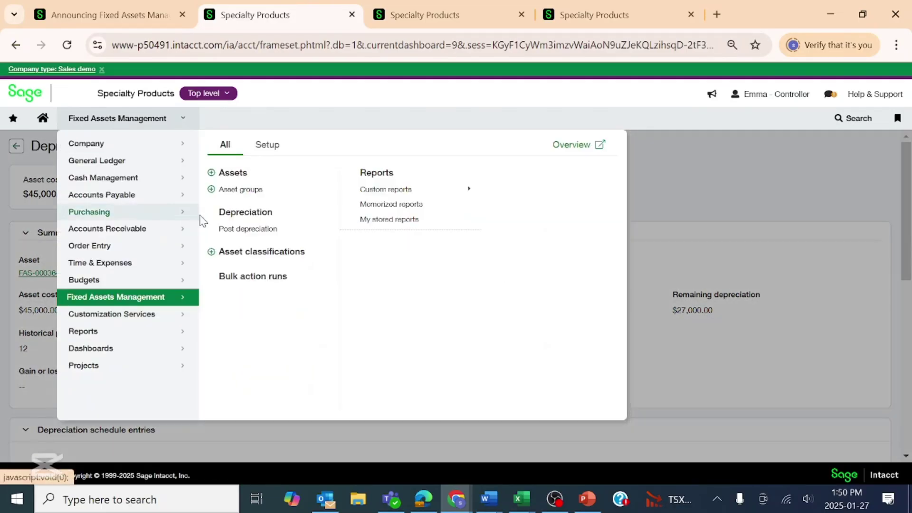
click(233, 229)
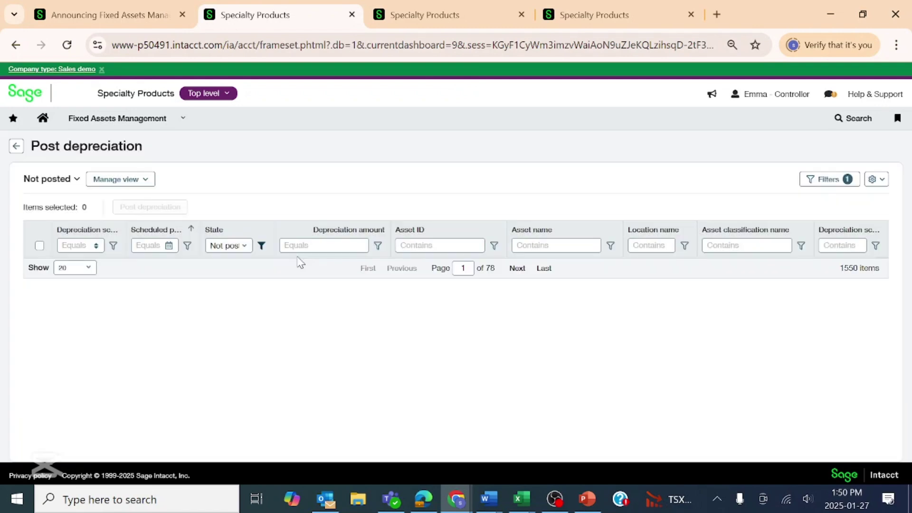
click(434, 246)
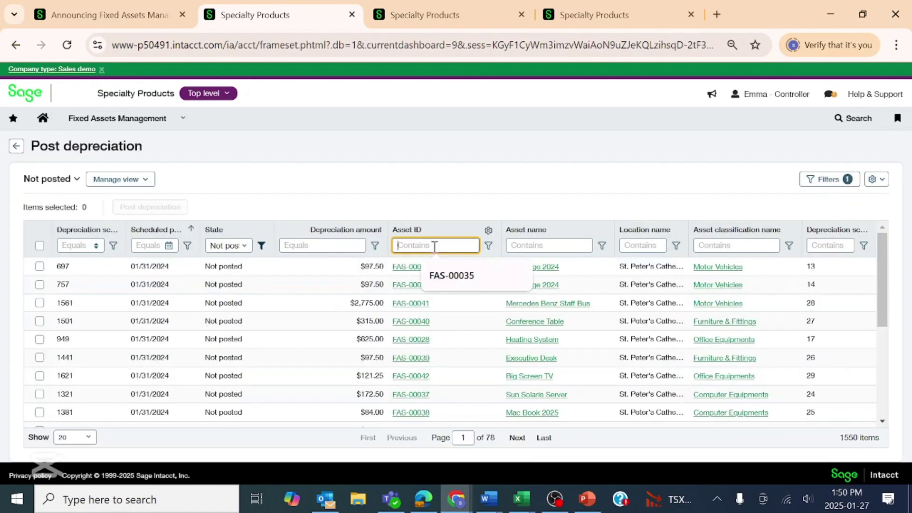
text(fas-00036)
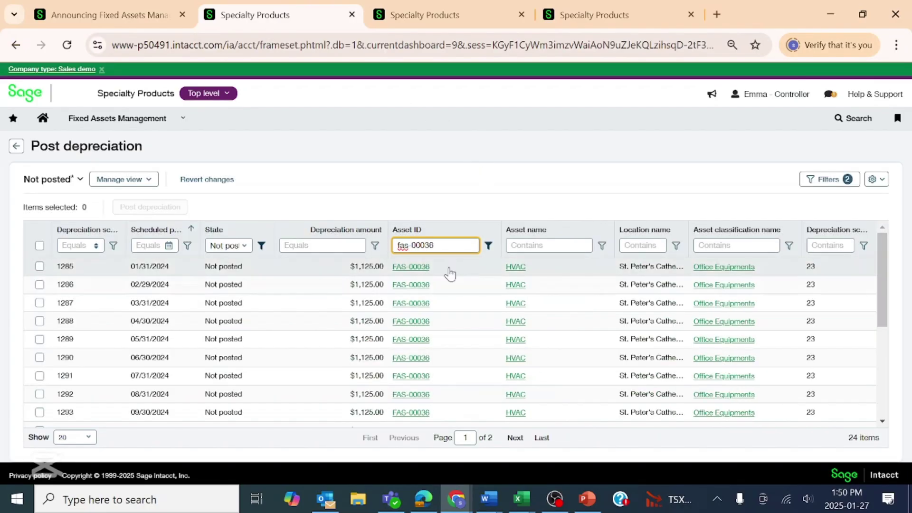
Set the State filter to Not posted, select entry 1285, and go to Bulk action runs.
click(245, 255)
click(237, 278)
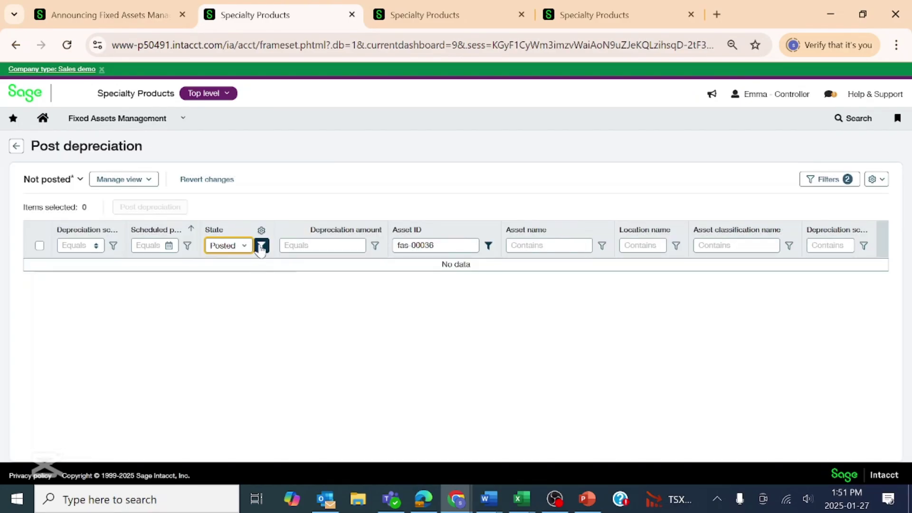
click(246, 246)
click(239, 325)
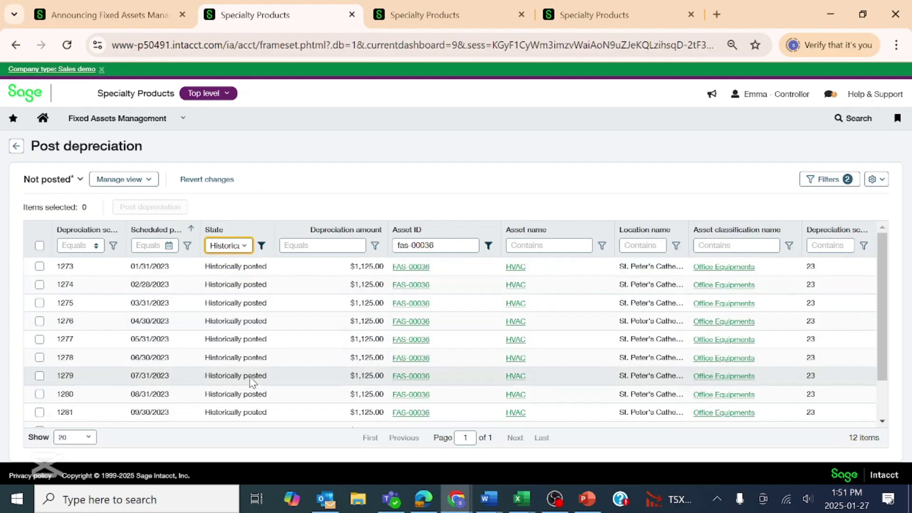
click(245, 247)
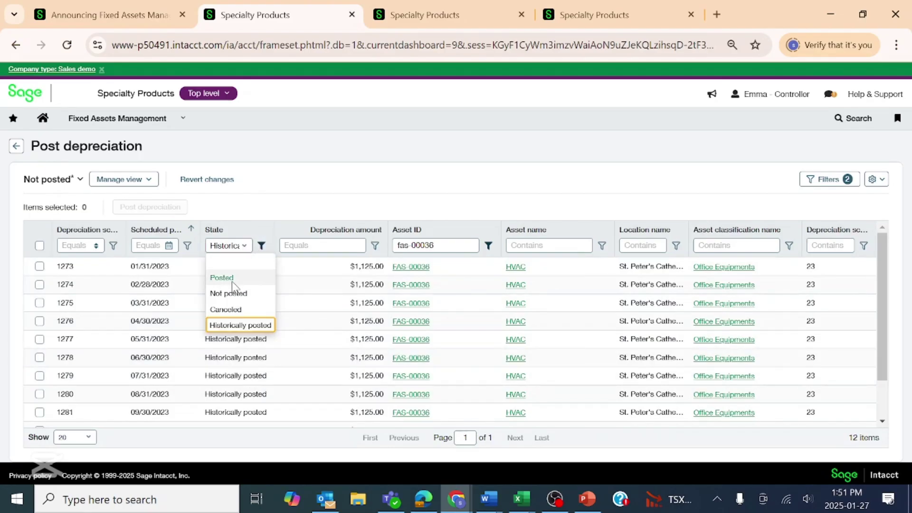
click(232, 294)
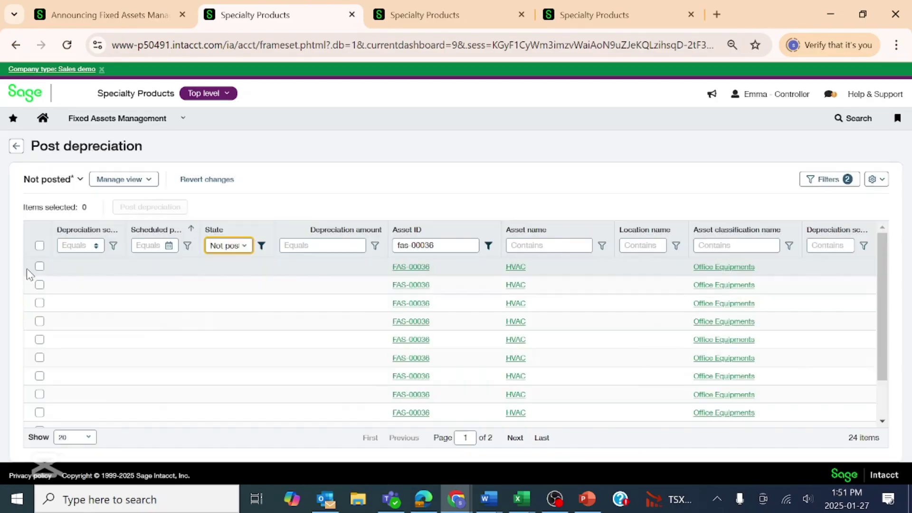
click(39, 266)
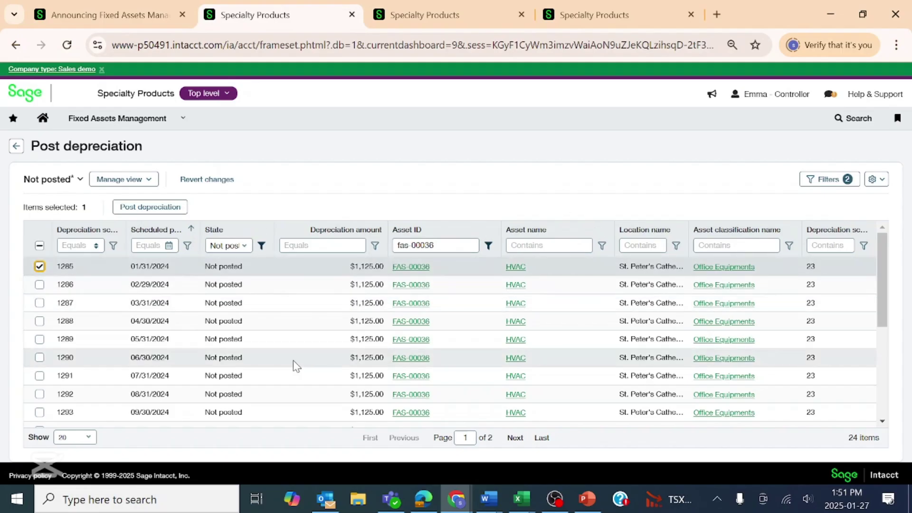
click(127, 118)
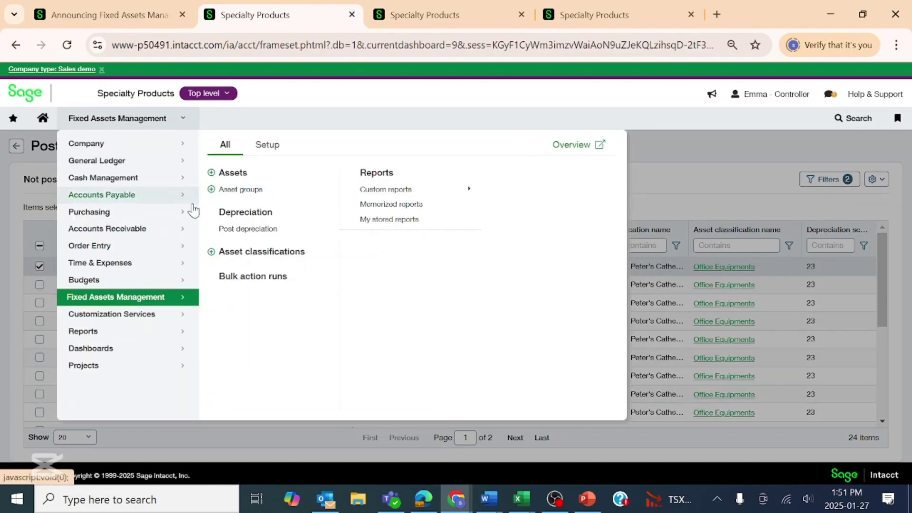
click(255, 278)
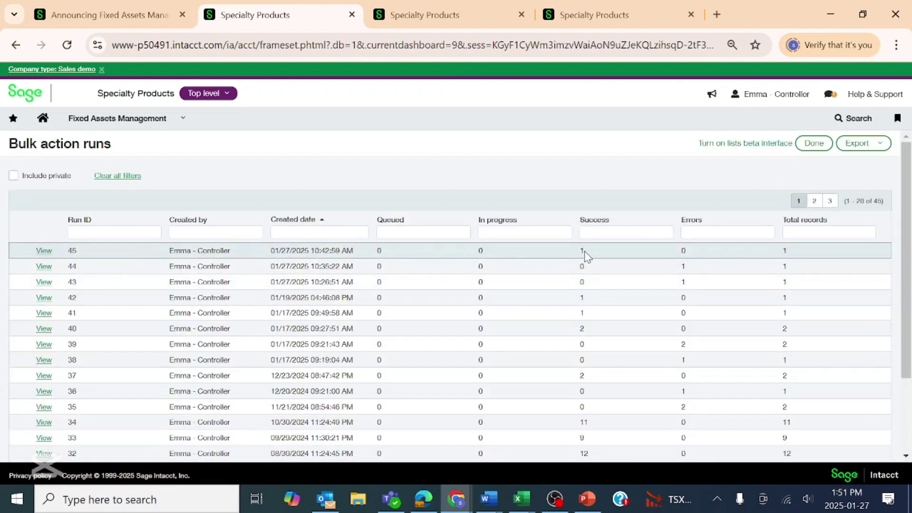
Read the depreciation result emails in Outlook, ending on the latest Success 1, Error 0 message.
click(326, 498)
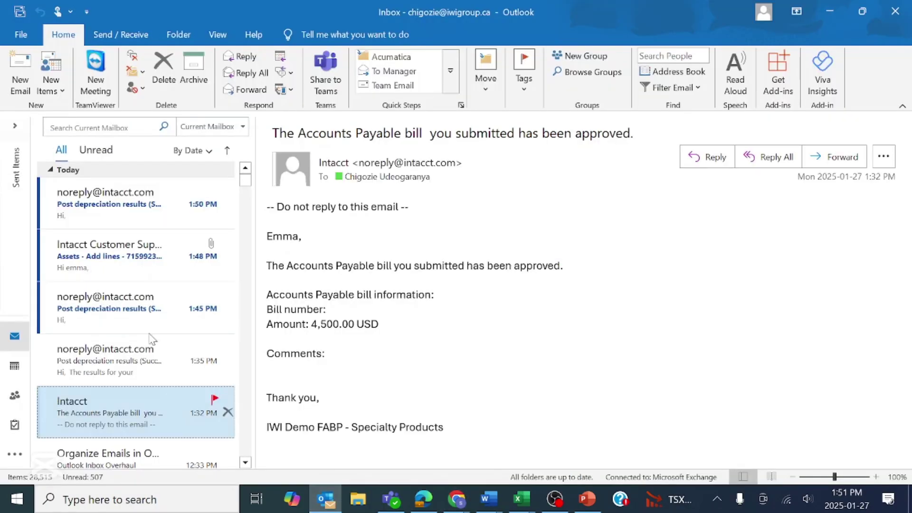
click(115, 208)
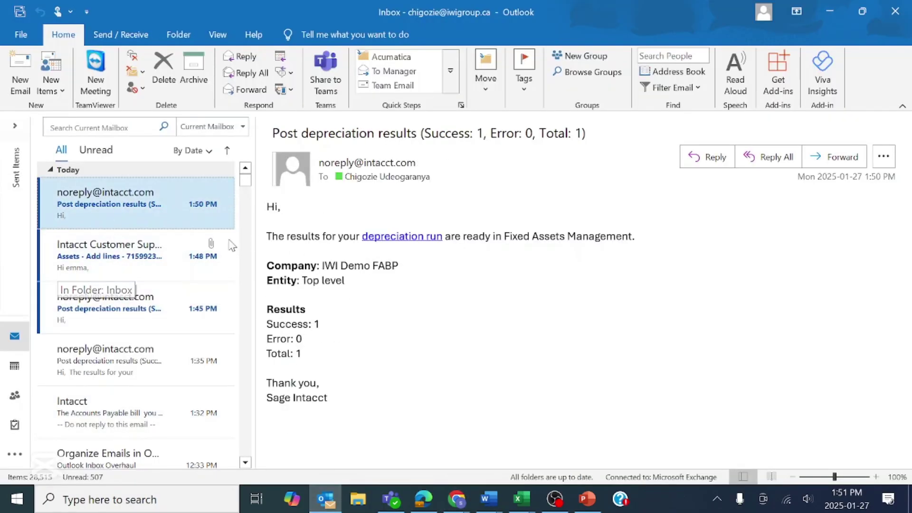
click(143, 261)
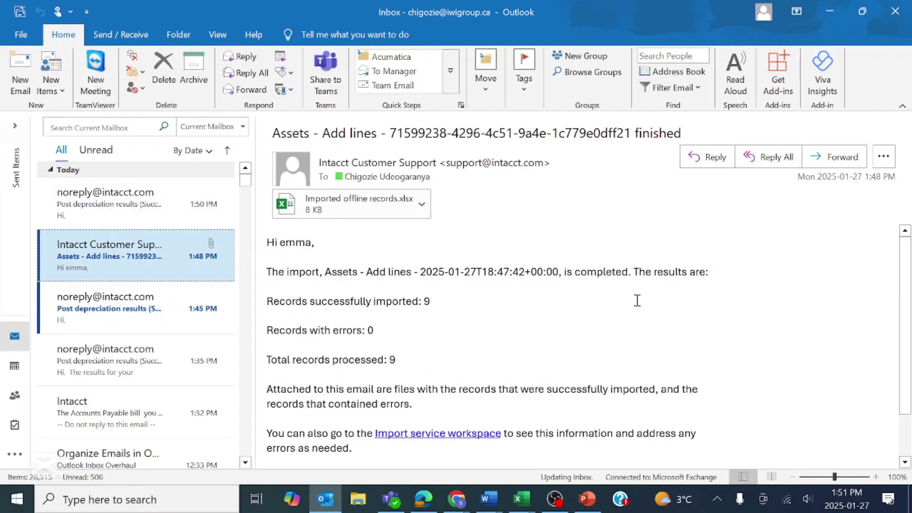
click(126, 324)
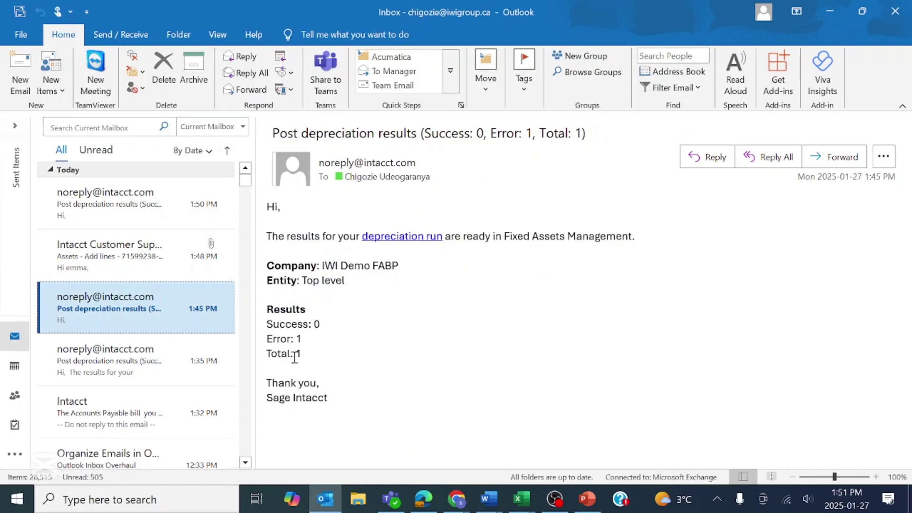
click(132, 221)
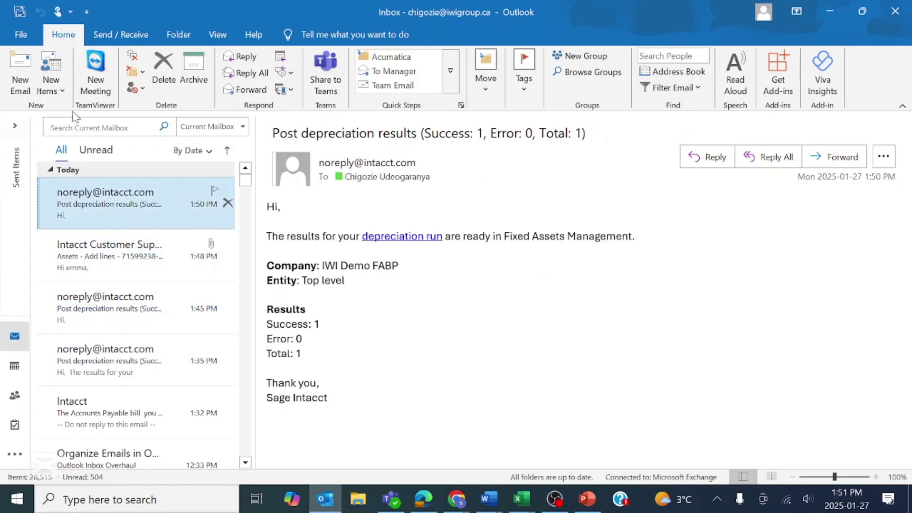
click(461, 502)
click(825, 15)
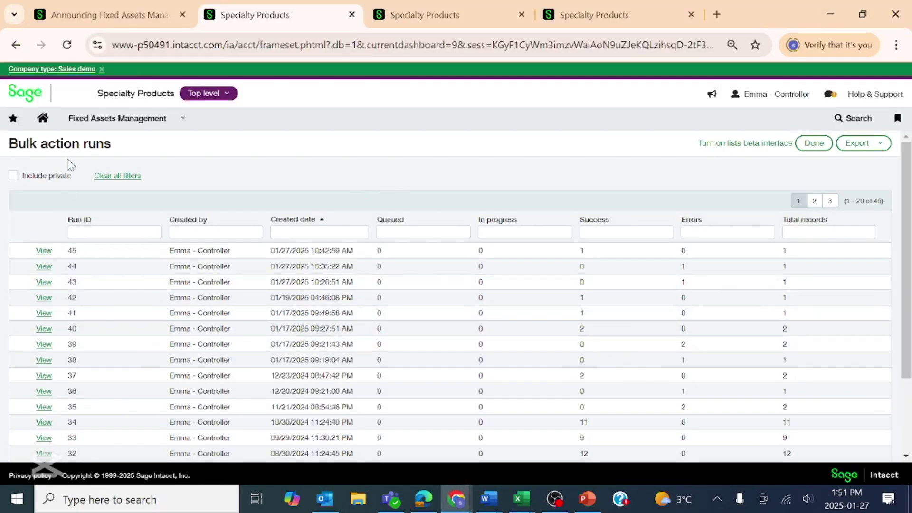
Review bulk action run 45: preview FAS-00034 and inspect journal entry 1996's $316.66 entries.
click(44, 252)
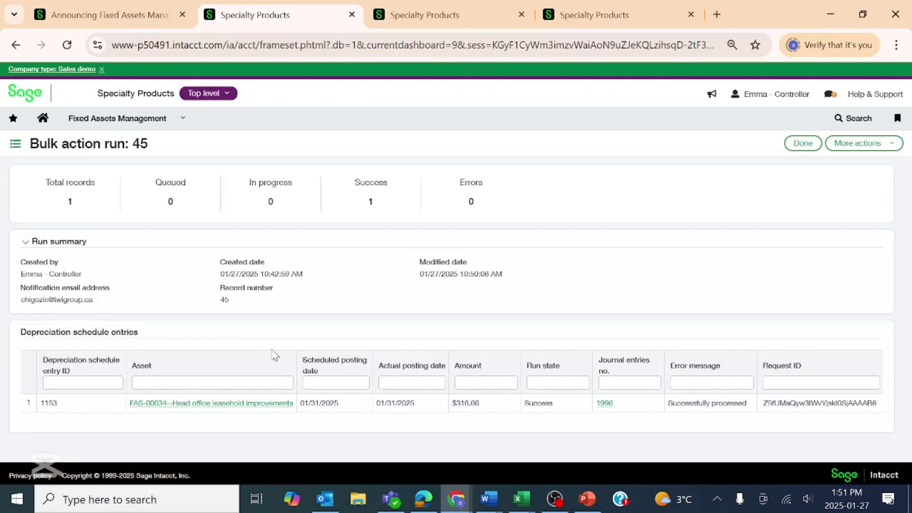
click(199, 405)
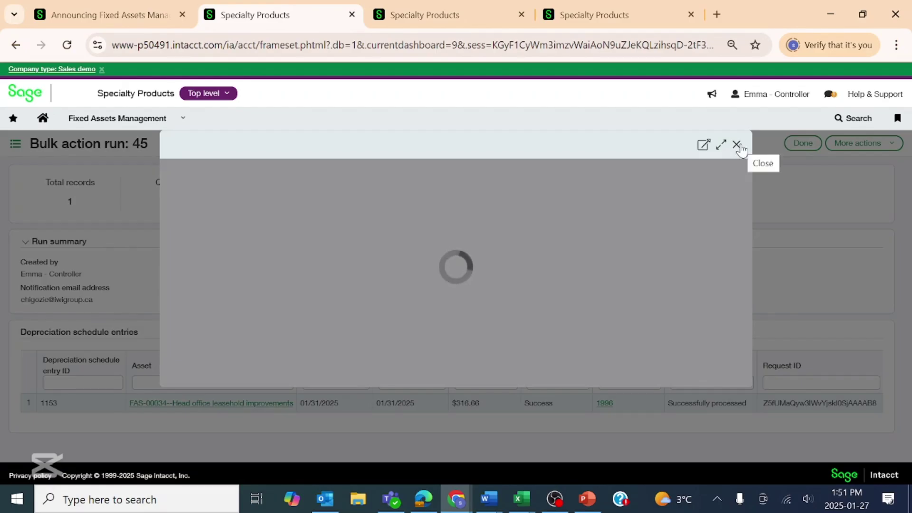
click(737, 145)
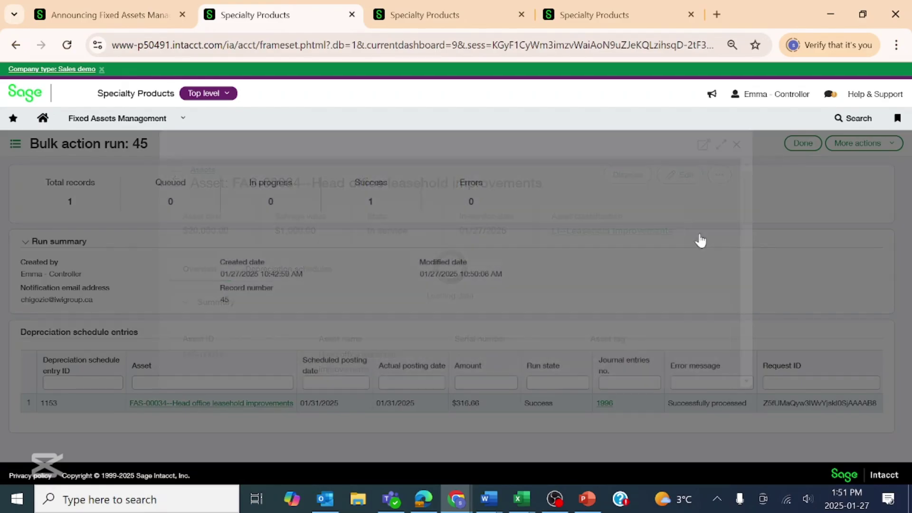
click(602, 403)
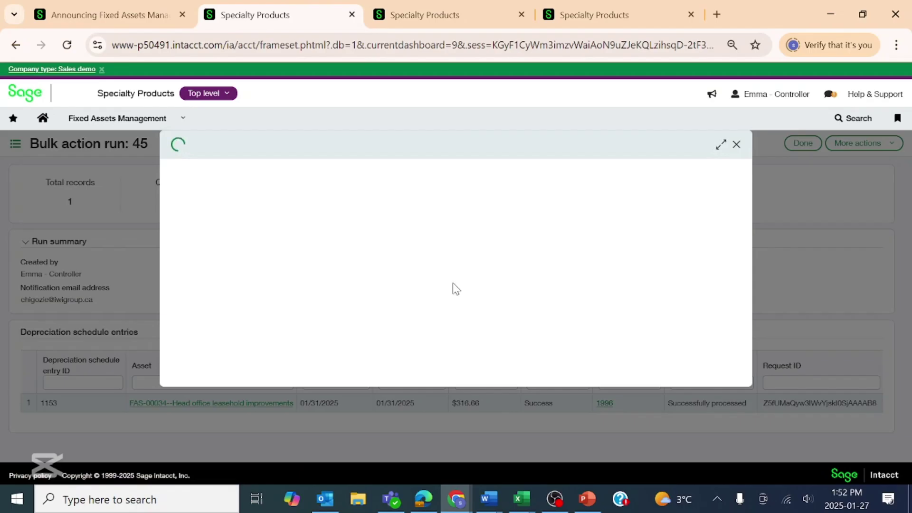
scroll(456, 288, down, 4)
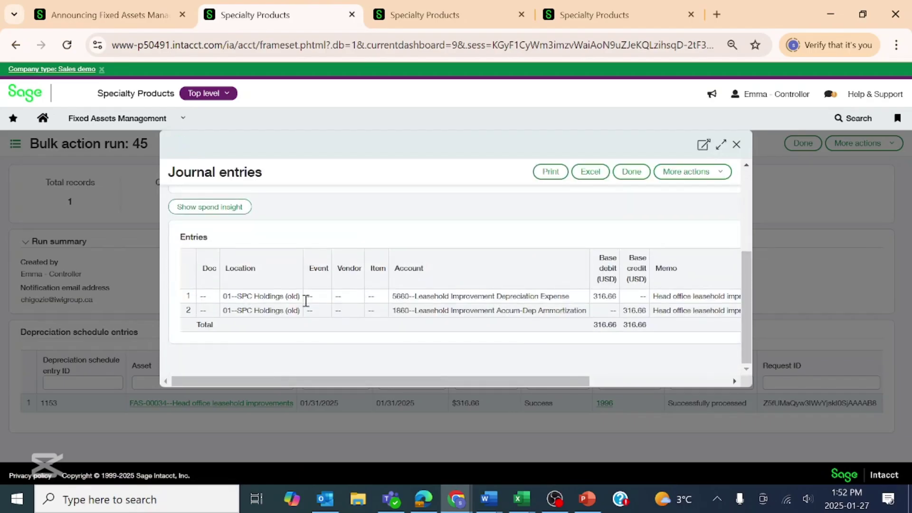
drag(414, 384, 560, 384)
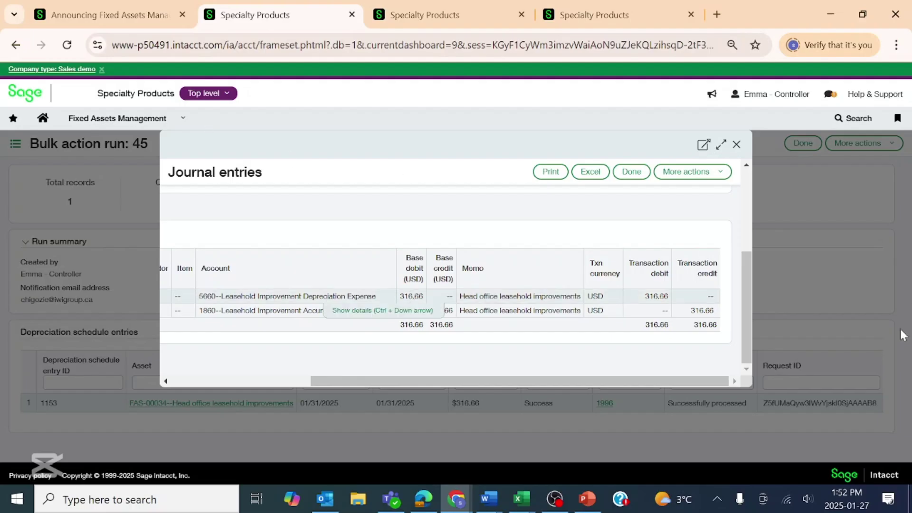
click(737, 145)
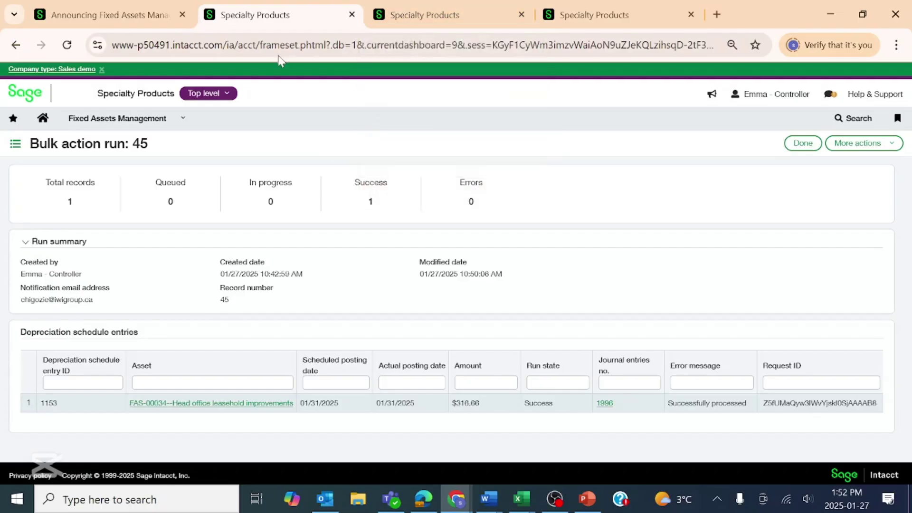
Browse the Fixed Assets Management sections list, then return to the home dashboard.
click(124, 119)
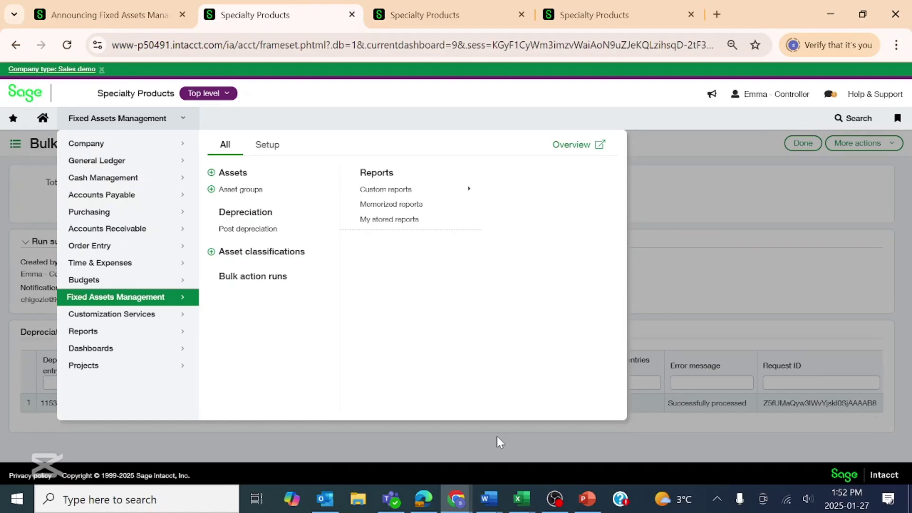
click(665, 240)
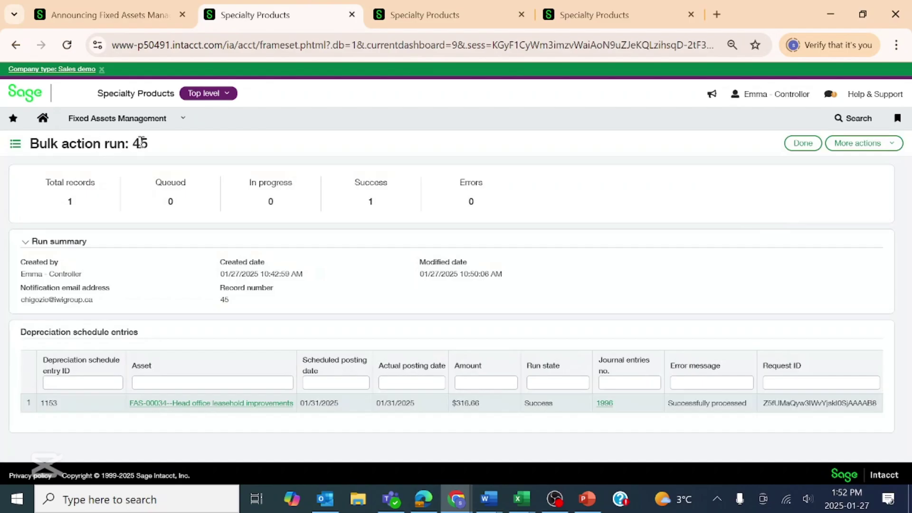
click(162, 122)
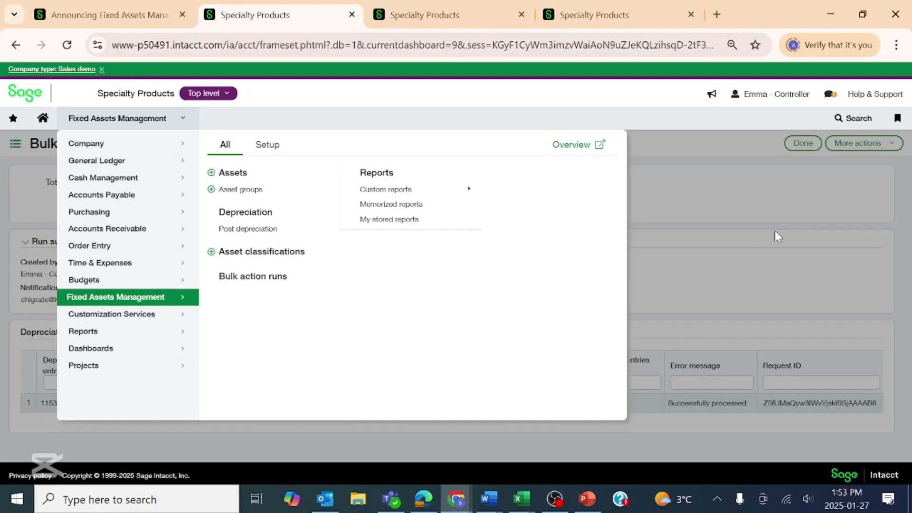
click(694, 147)
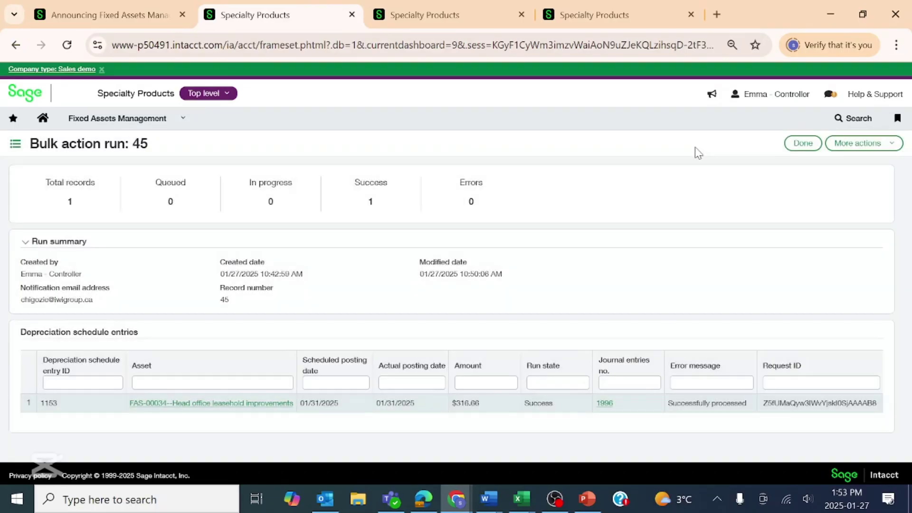
click(50, 125)
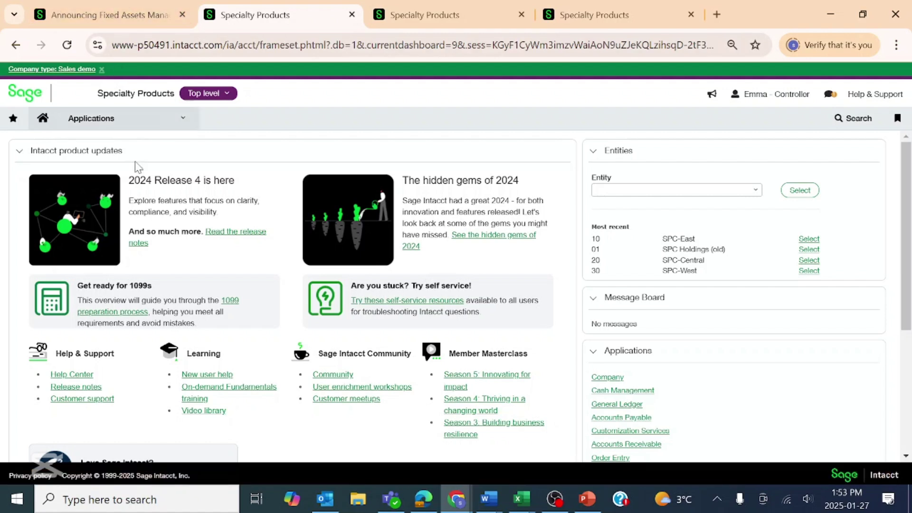
Go to Fixed Assets Management Assets and open FAS-00034 Head office leasehold improvements.
click(114, 123)
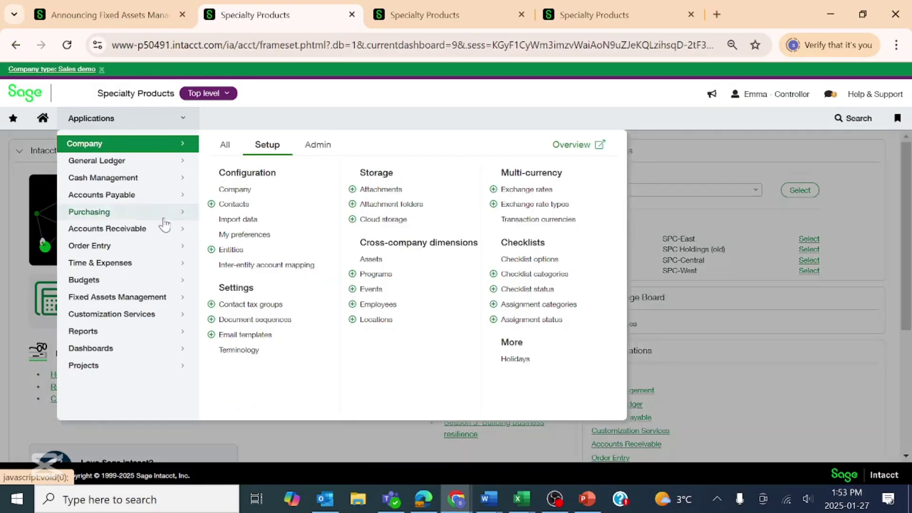
click(120, 299)
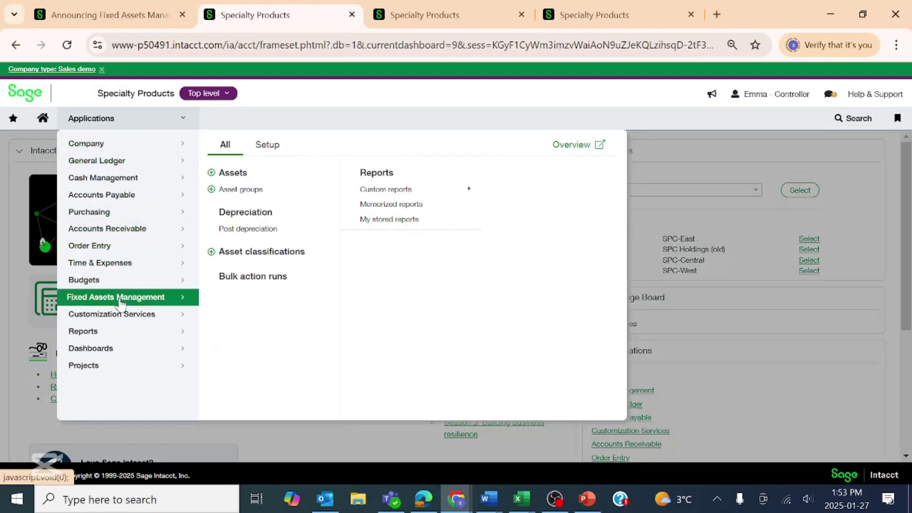
click(246, 175)
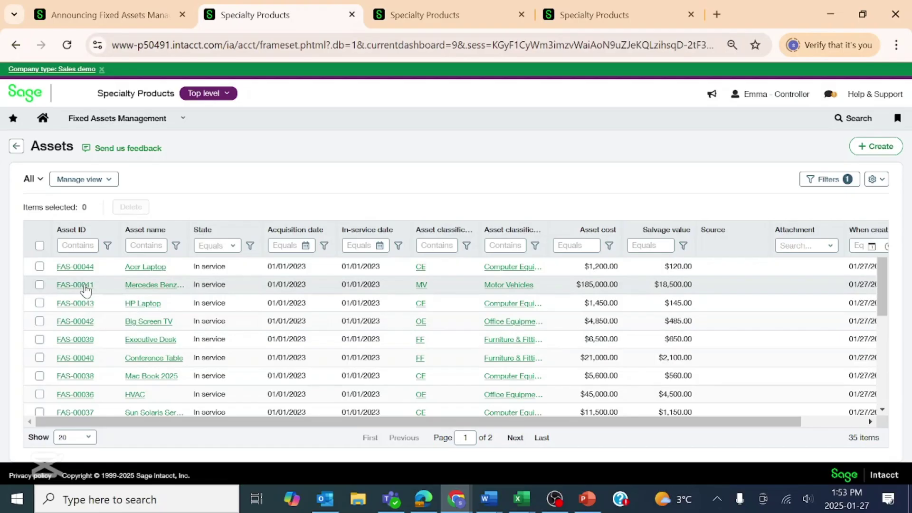
scroll(150, 335, down, 3)
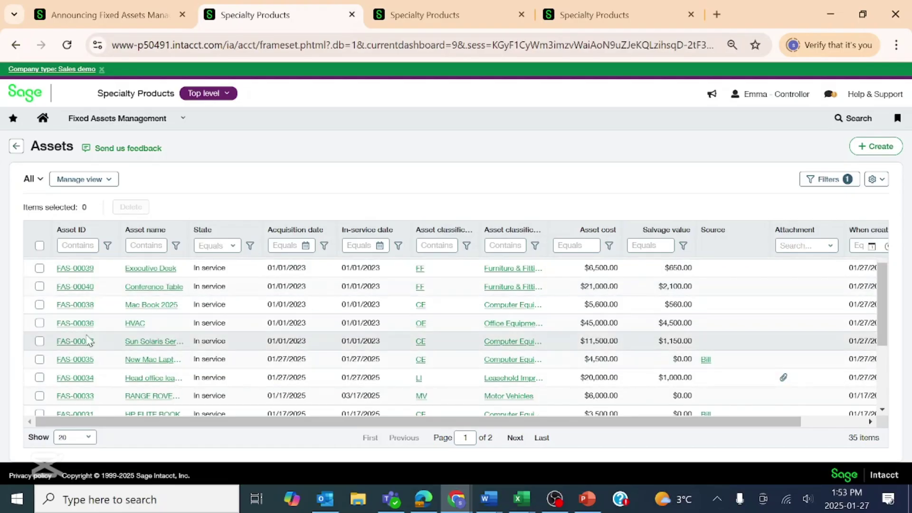
click(75, 378)
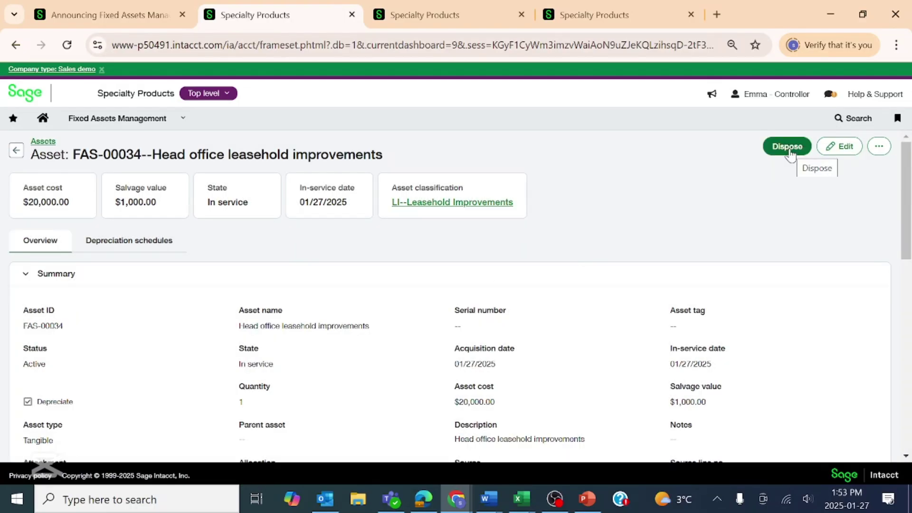
Start disposing of FAS-00034 with disposal date 01/31/2025 and disposal type Sale.
click(788, 147)
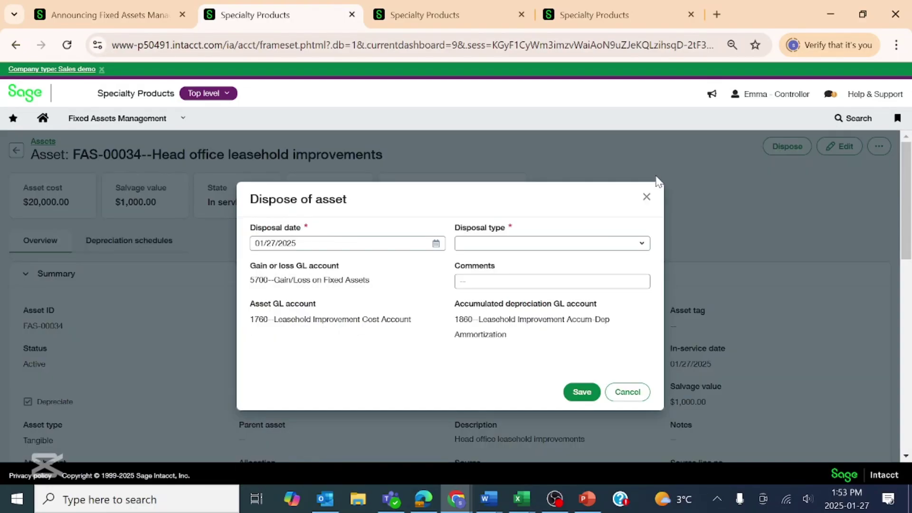
click(435, 244)
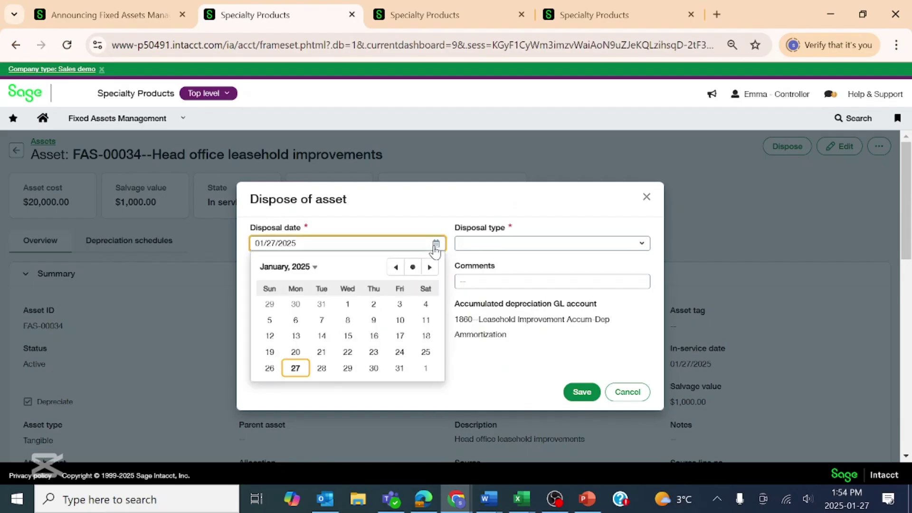
click(400, 368)
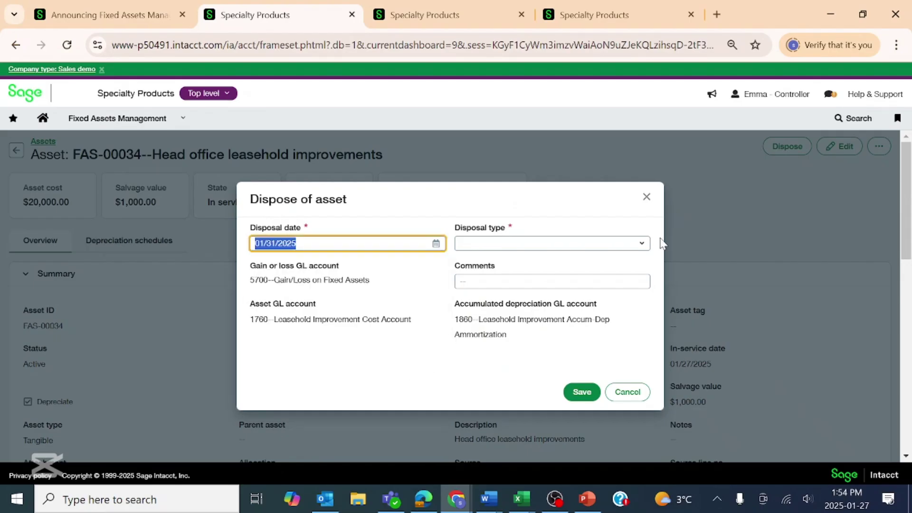
click(642, 243)
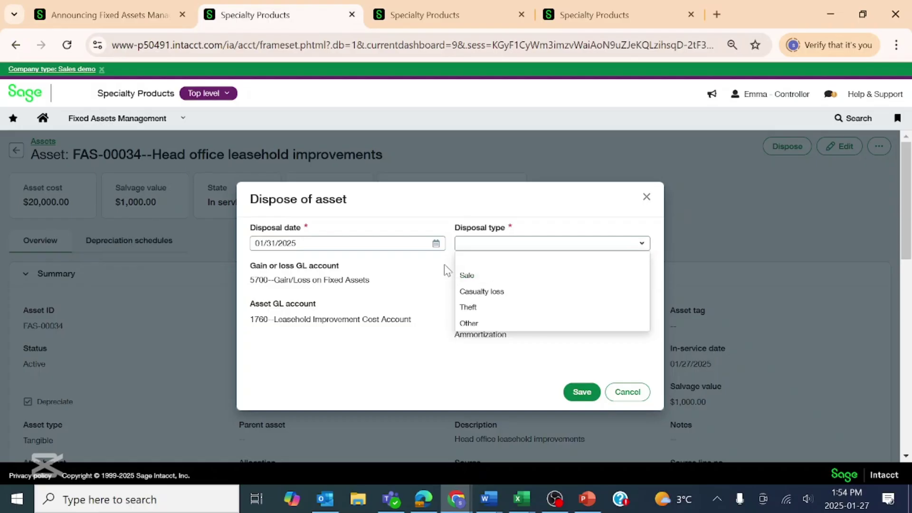
click(471, 276)
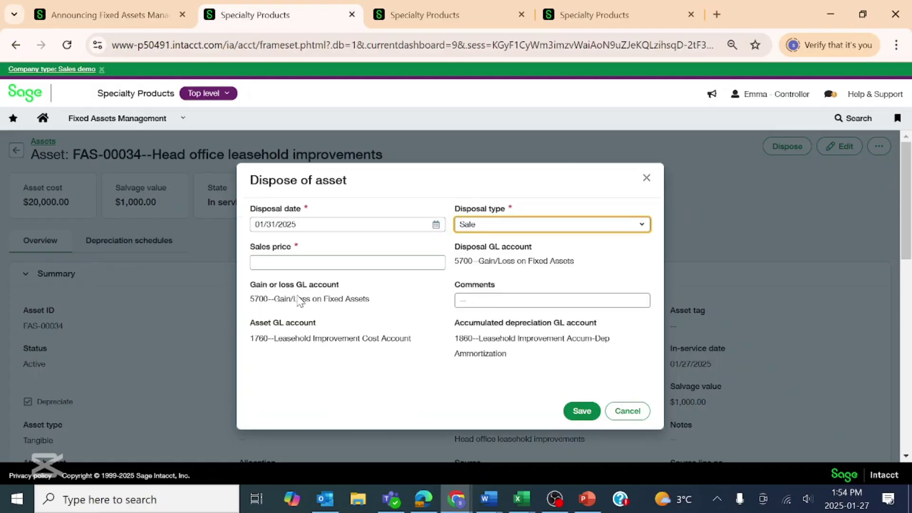
Try the Casualty loss, Theft and Other disposal types, then set it back to Sale.
click(287, 266)
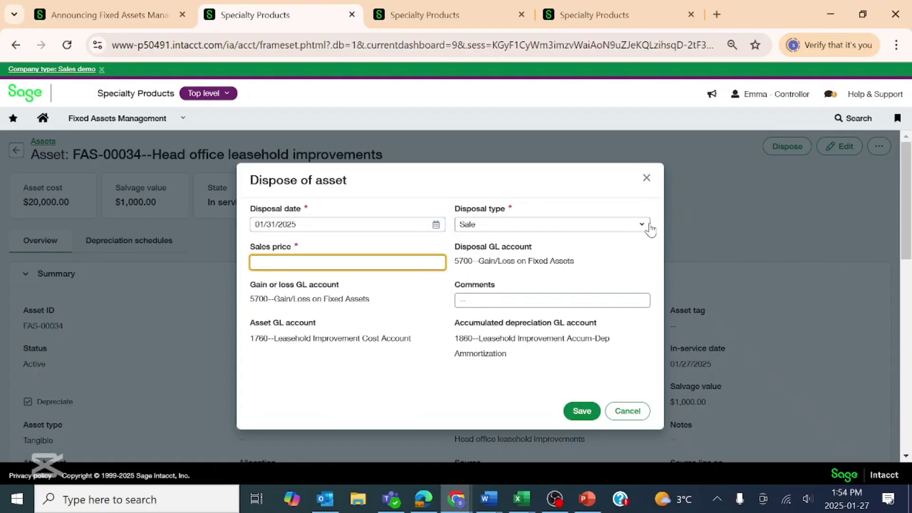
click(642, 225)
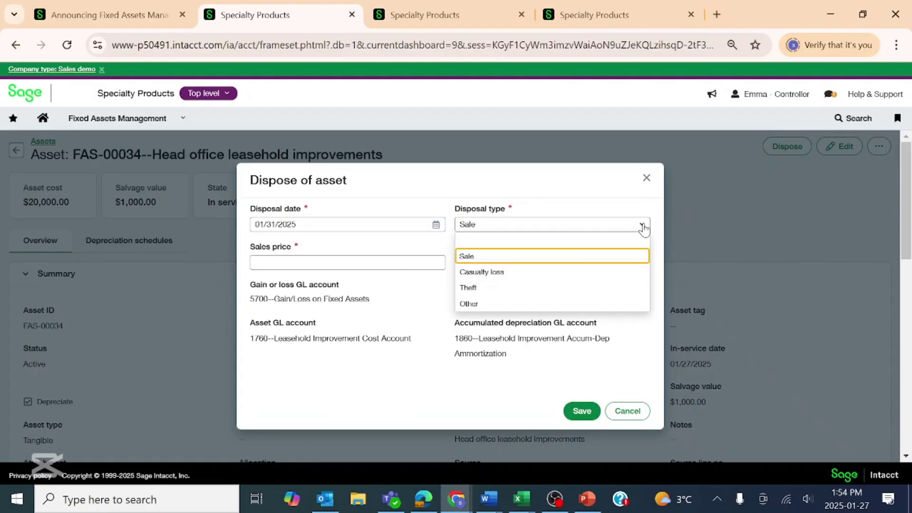
click(477, 274)
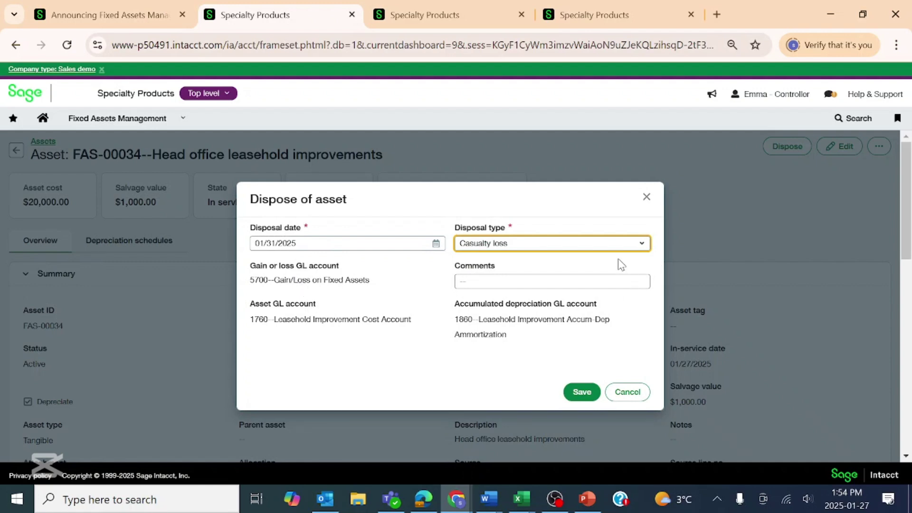
click(541, 284)
click(641, 246)
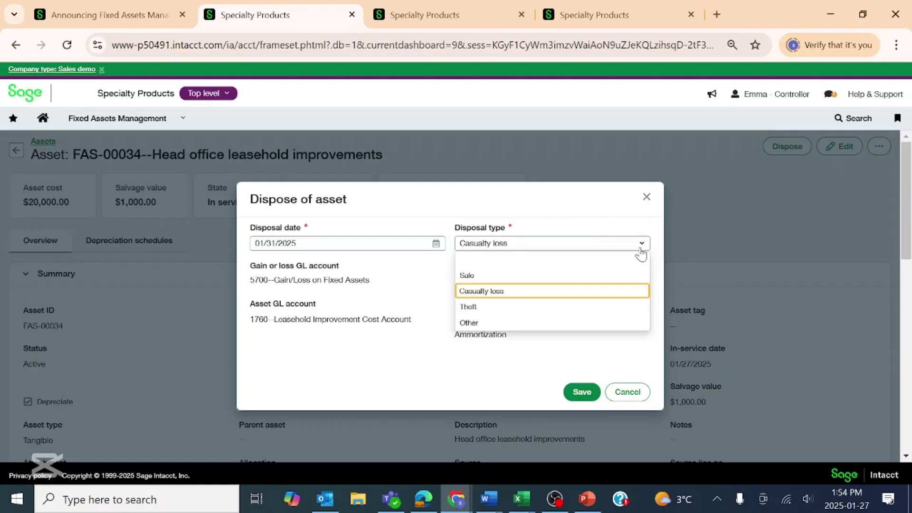
click(515, 313)
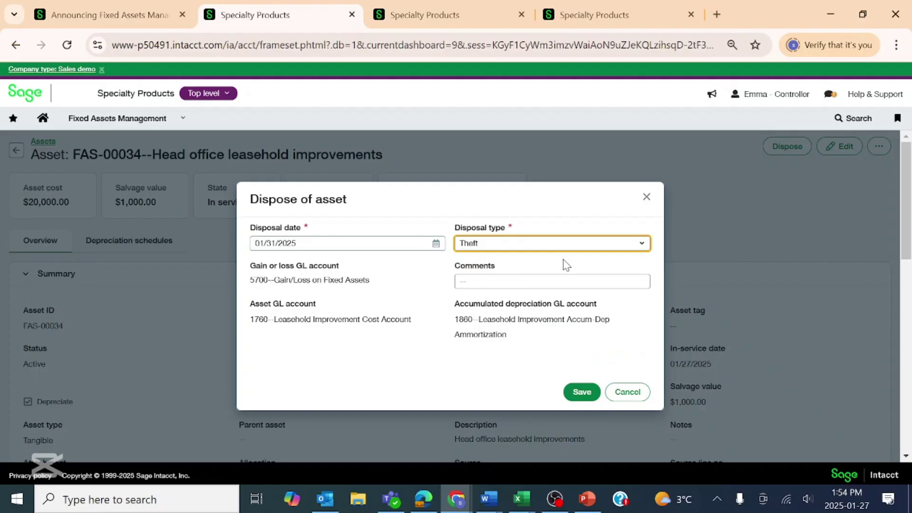
click(642, 244)
click(553, 322)
click(641, 244)
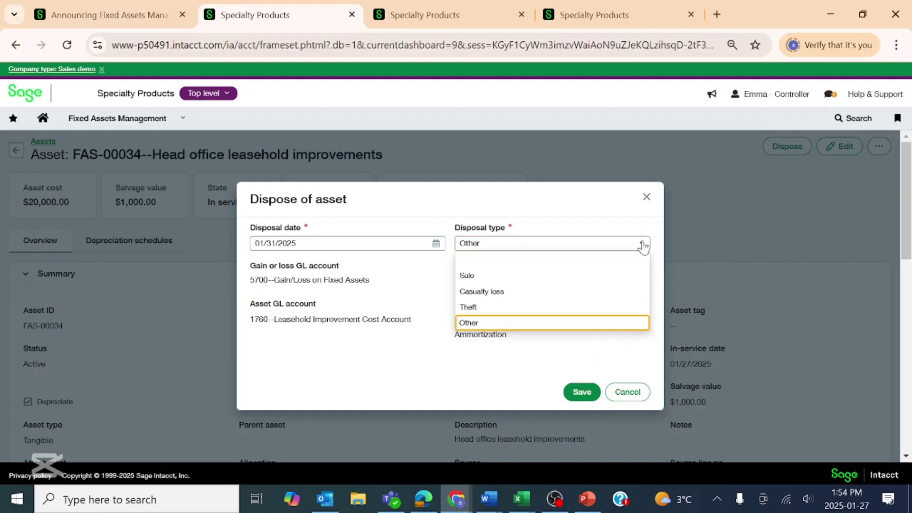
click(504, 276)
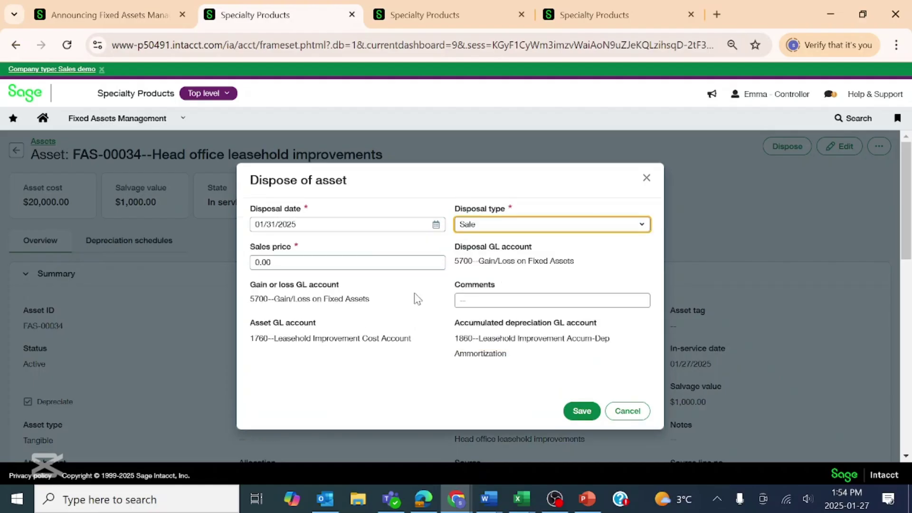
Enter a 13500 sales price with comment 'sold off' and save the disposal.
click(294, 263)
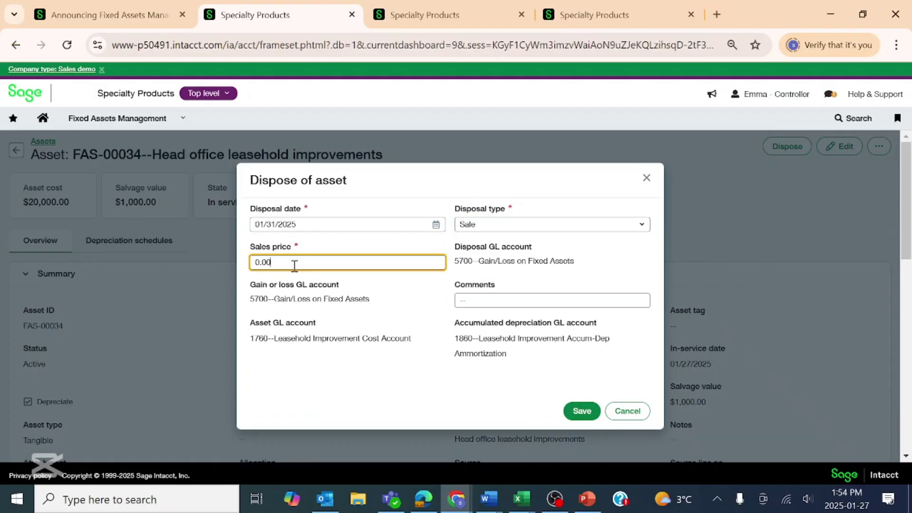
drag(294, 266, 252, 273)
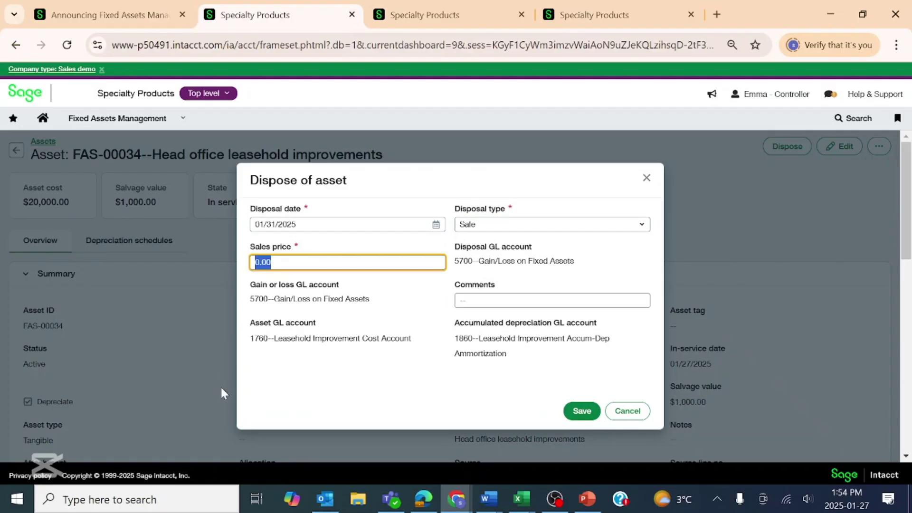
text(13,500)
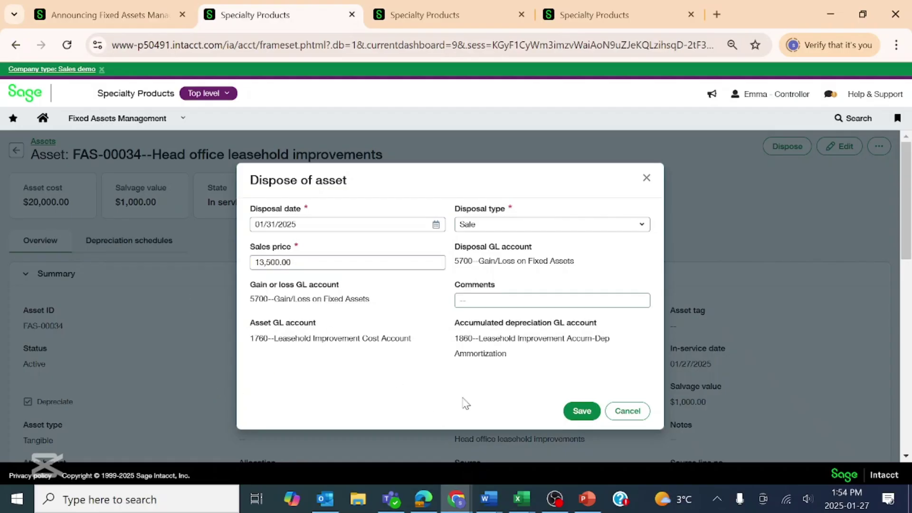
click(553, 301)
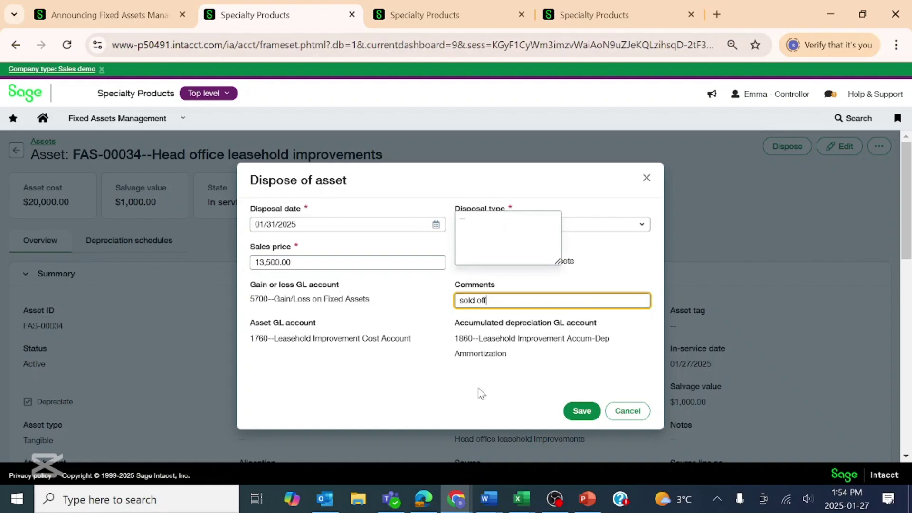
click(493, 378)
click(572, 411)
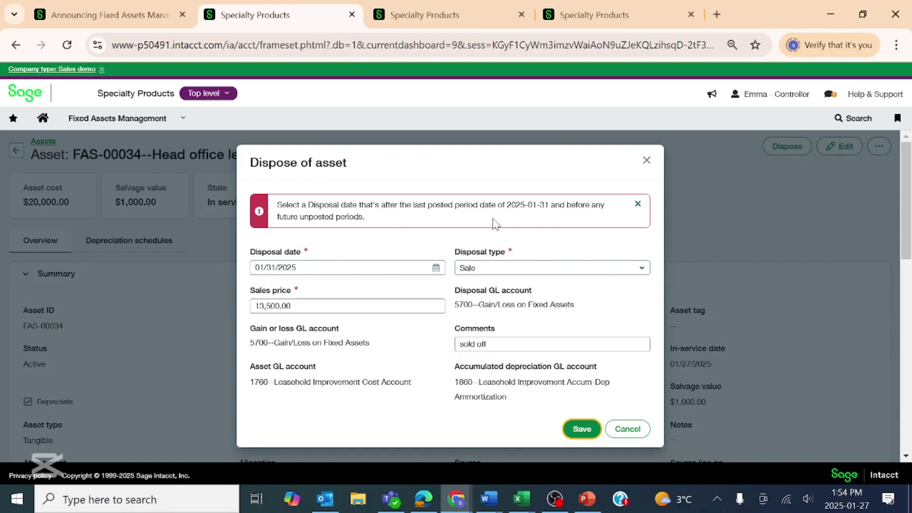
Change the disposal date to 02/28/2025 and retry saving.
click(436, 268)
click(429, 292)
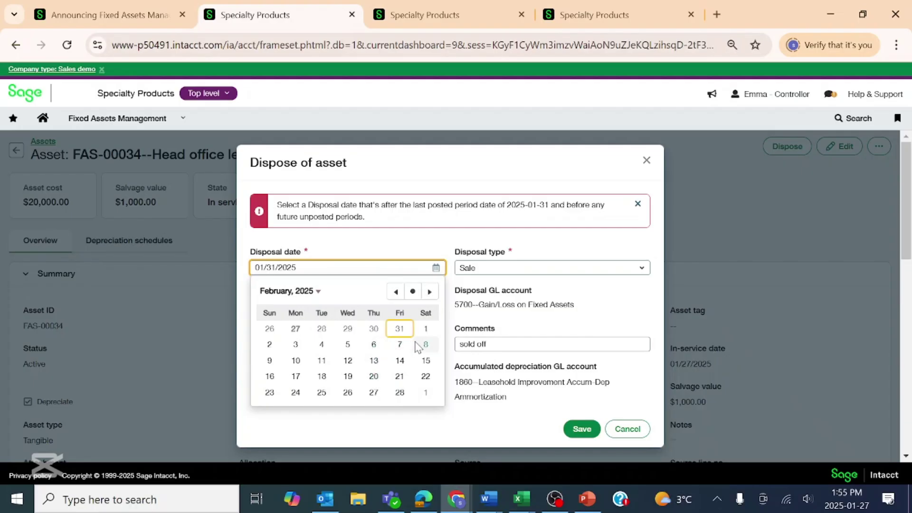
click(399, 393)
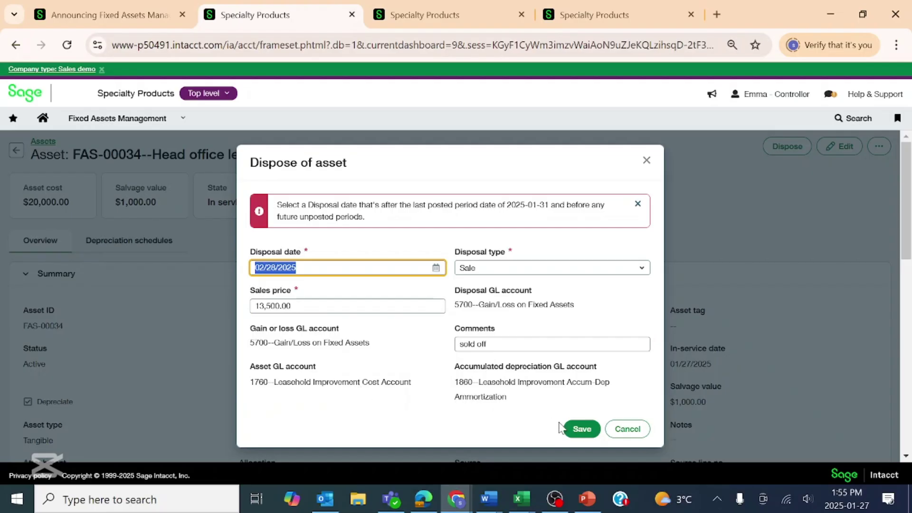
click(579, 429)
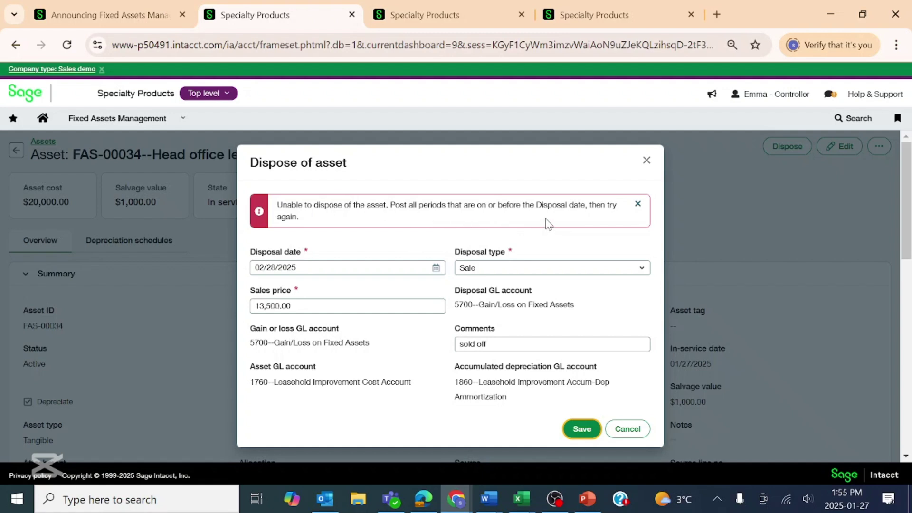
Retry saving the disposal with dates 01/27/2025 and then 01/28/2025.
click(435, 268)
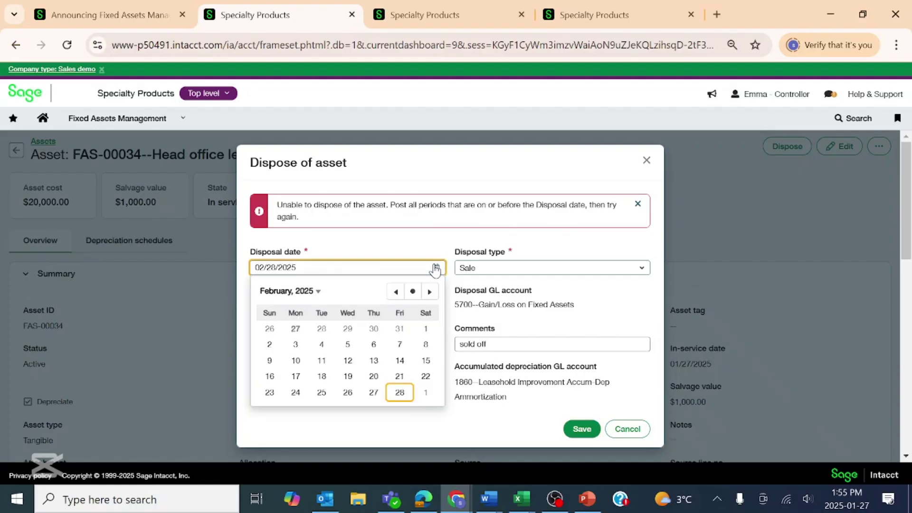
click(396, 292)
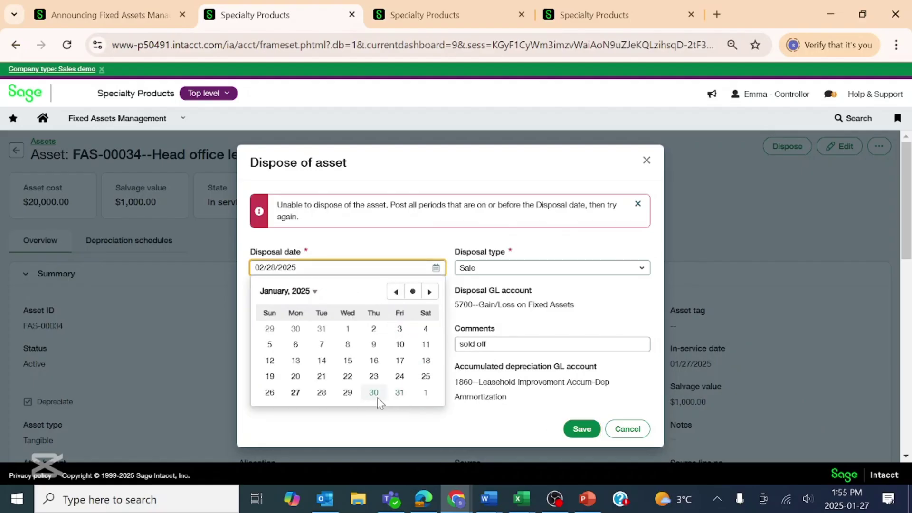
click(296, 392)
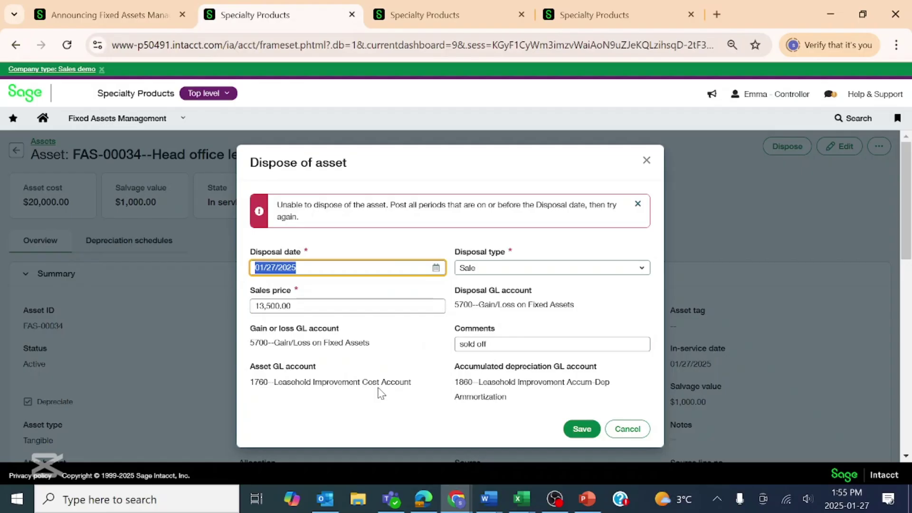
click(580, 430)
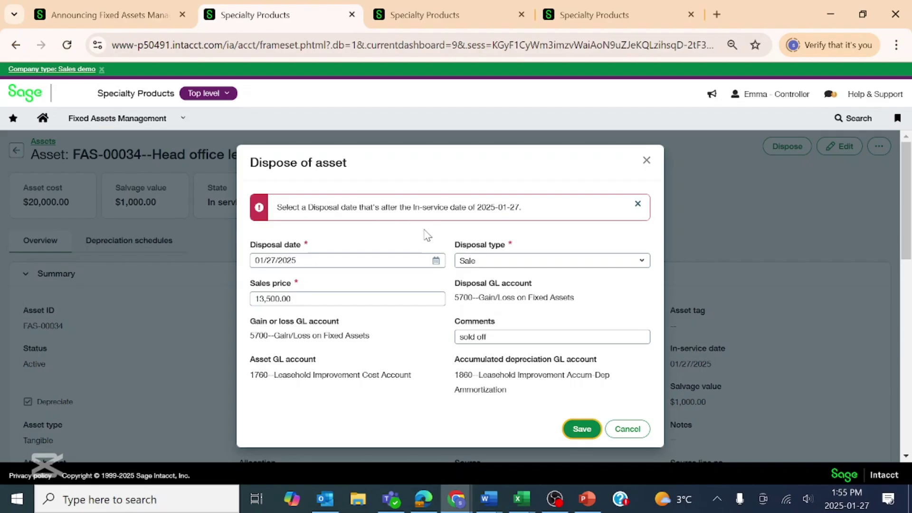
click(436, 260)
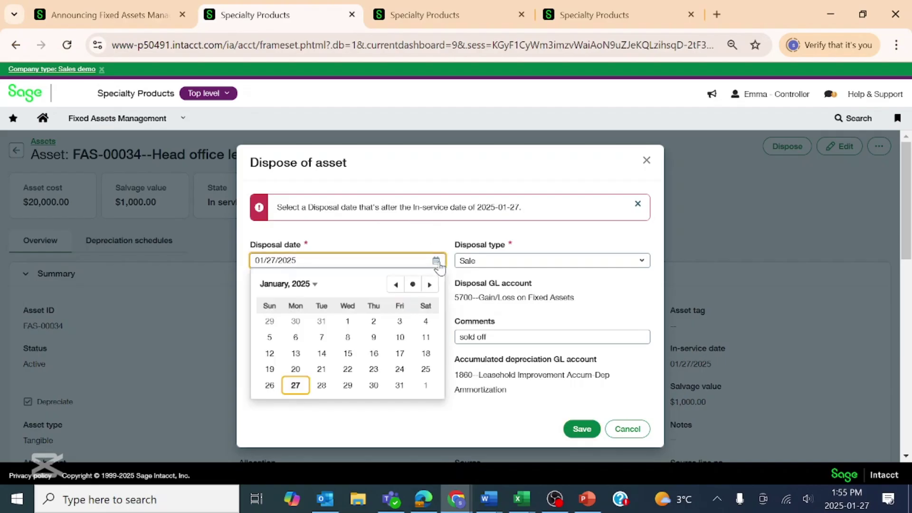
click(322, 386)
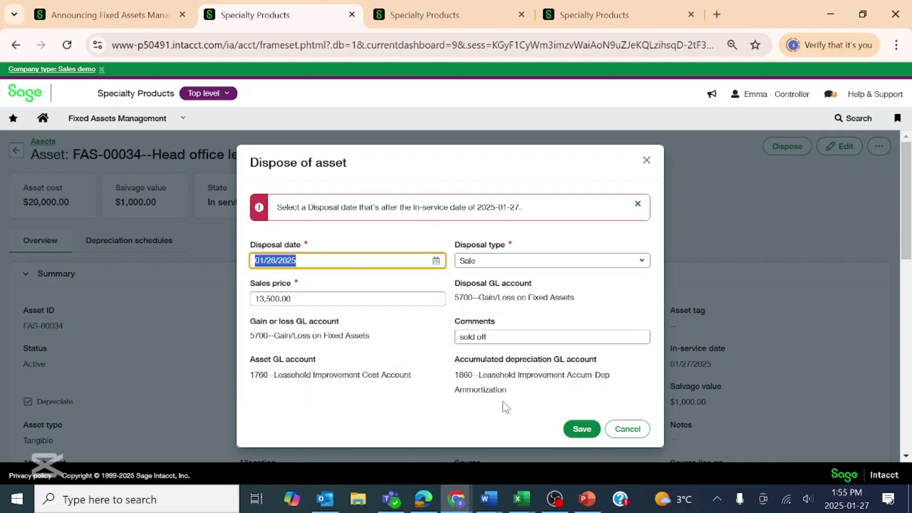
click(582, 428)
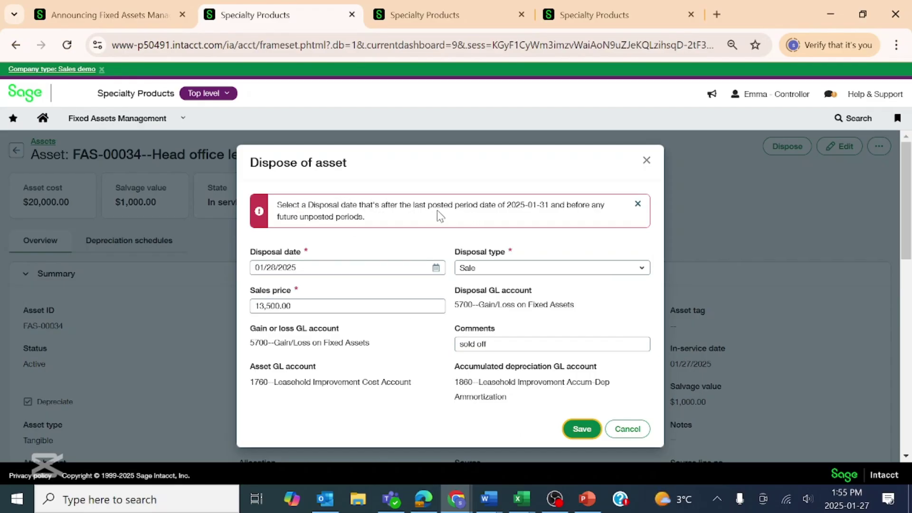
Set the disposal date to 02/12/2025 and save the disposal again.
click(436, 267)
click(429, 291)
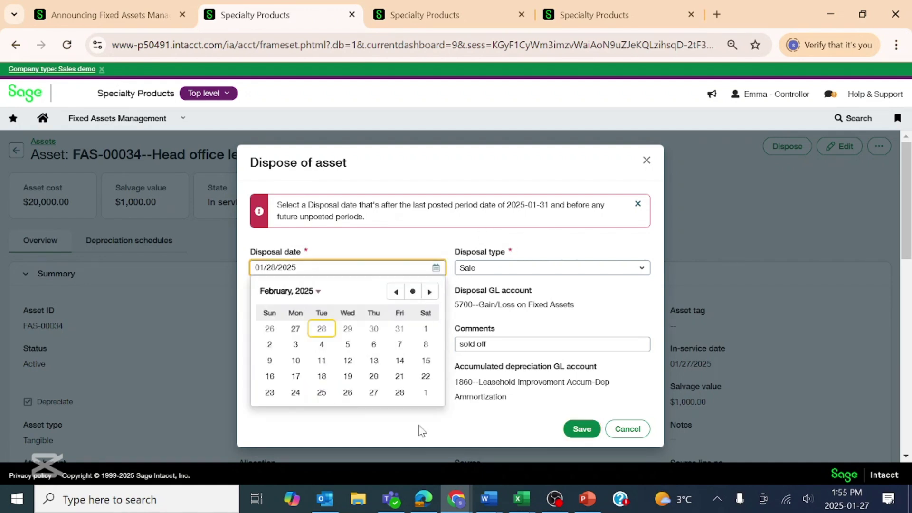
click(348, 360)
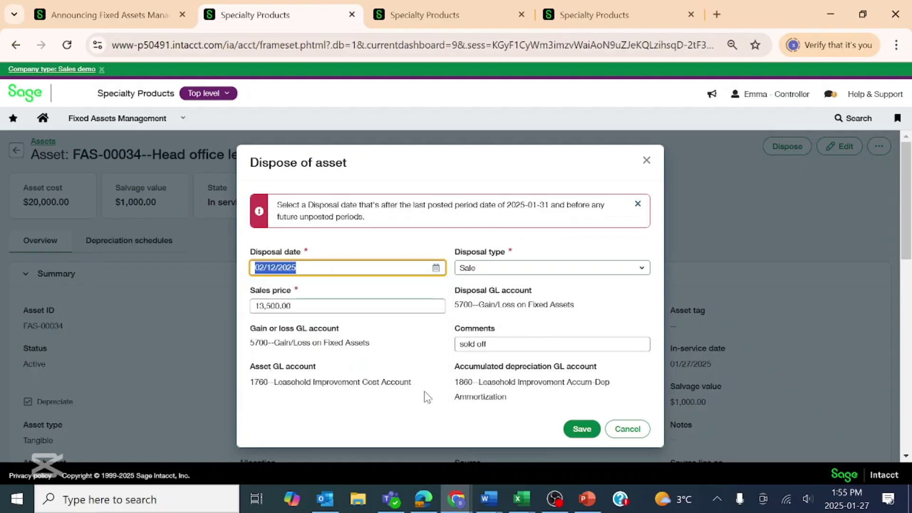
click(588, 433)
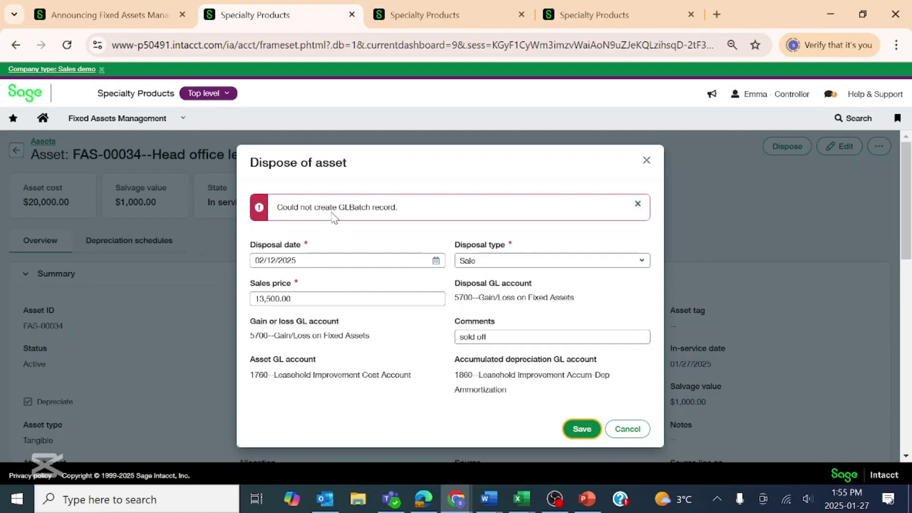
scroll(484, 269, down, 5)
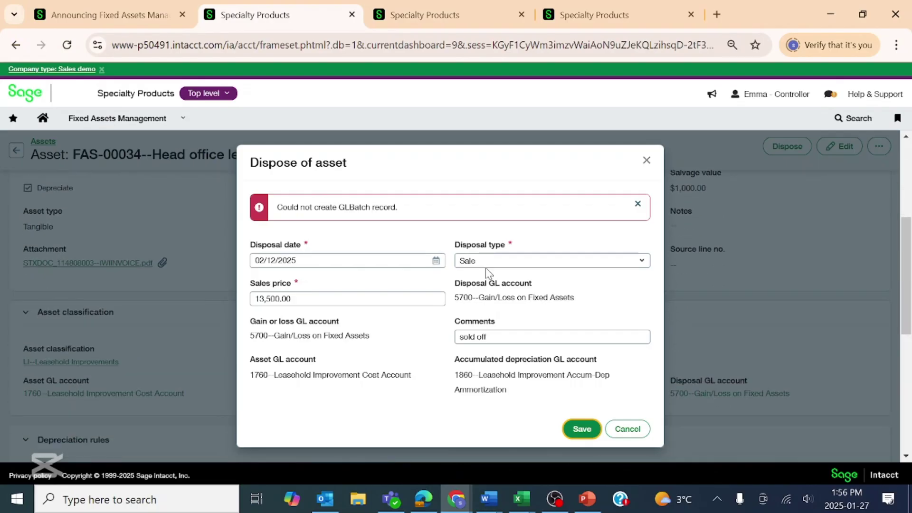
Give up on the failing disposal and go to the General Ledger accounts list.
click(580, 429)
click(623, 430)
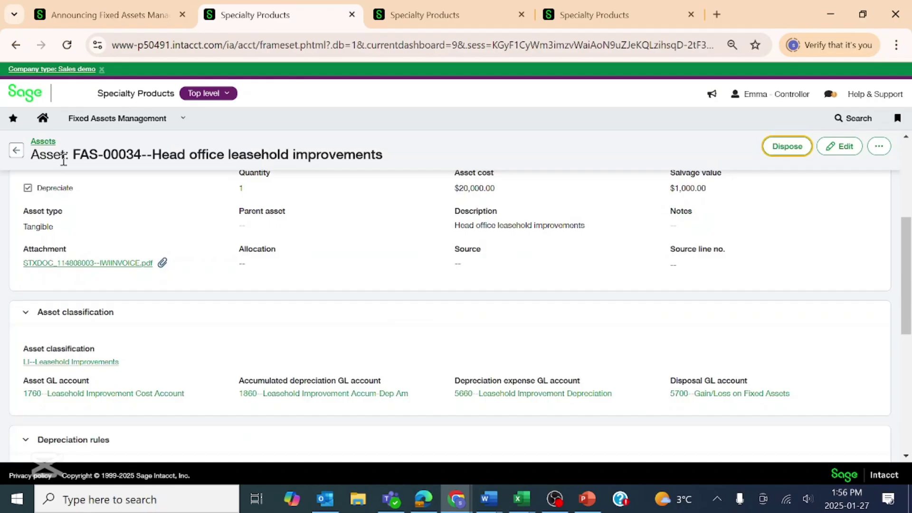
click(135, 123)
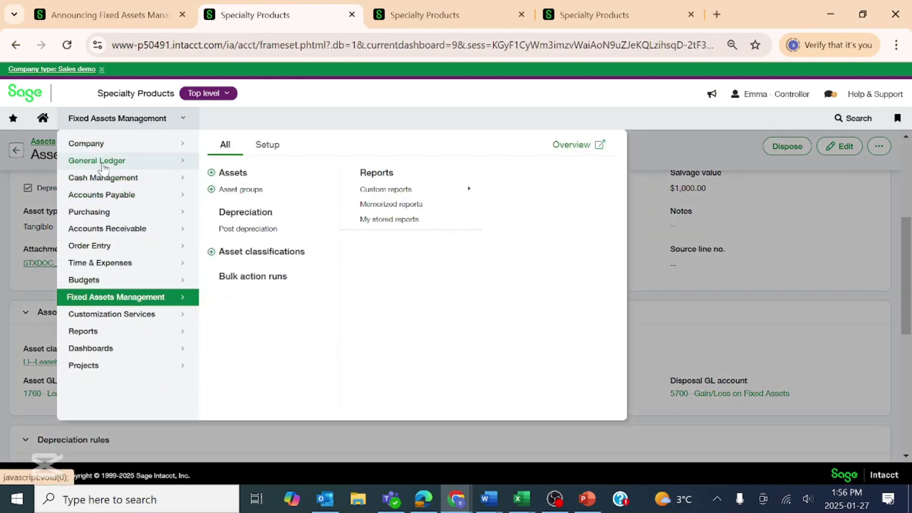
click(245, 198)
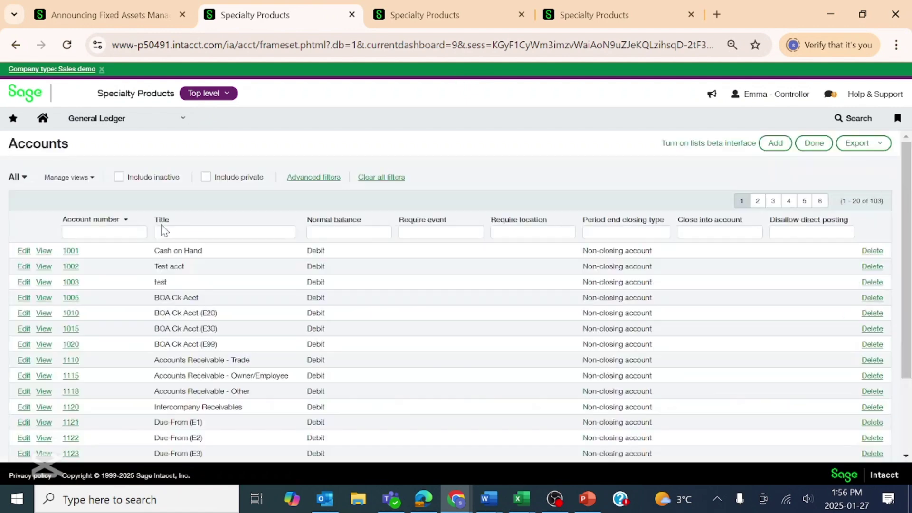
Filter the accounts by account number 5700 and open it for editing.
click(100, 233)
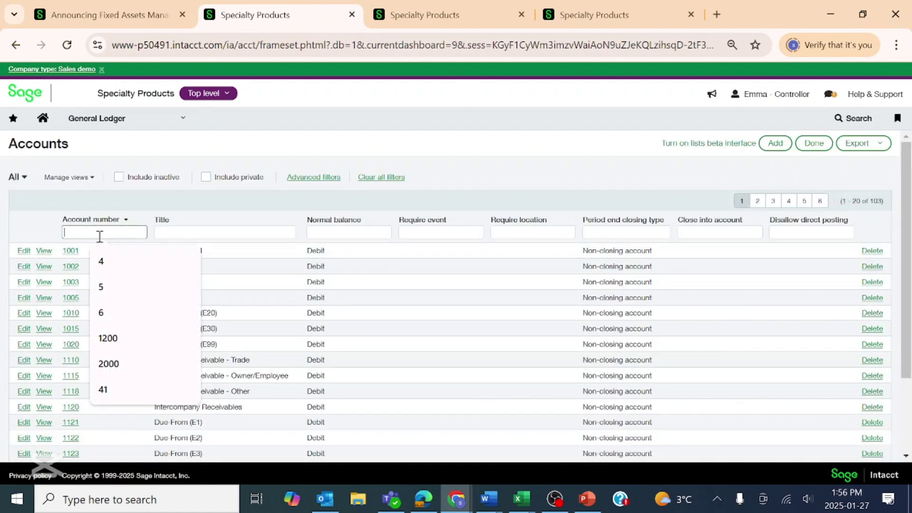
text(5700)
key(Return)
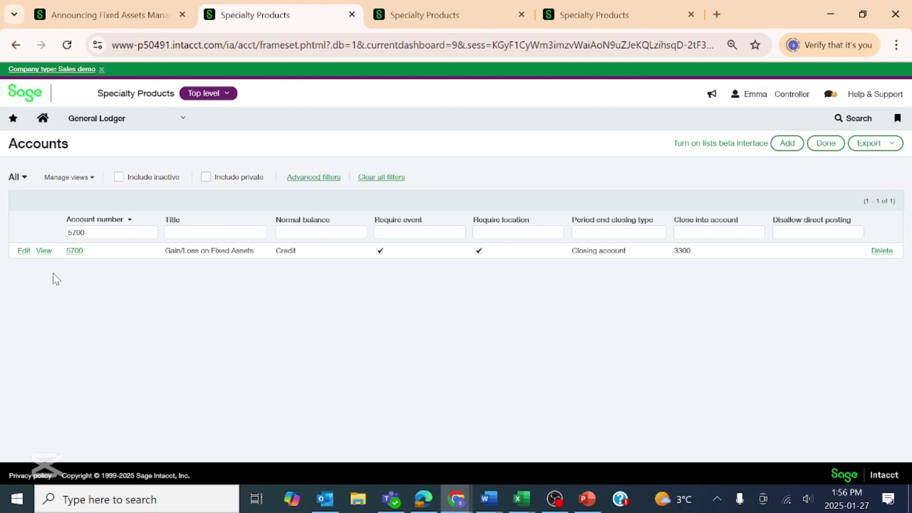
click(24, 251)
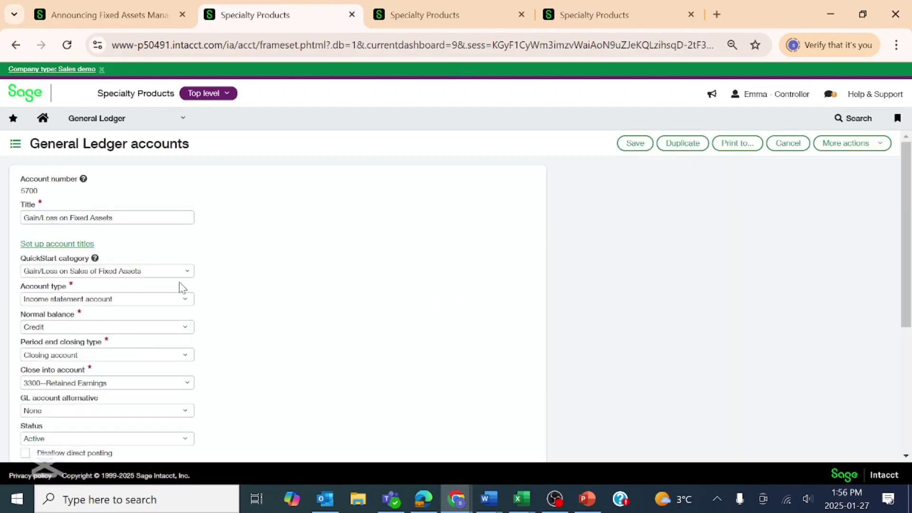
Uncheck the required Event and Program dimensions on account 5700 and save.
scroll(641, 246, down, 5)
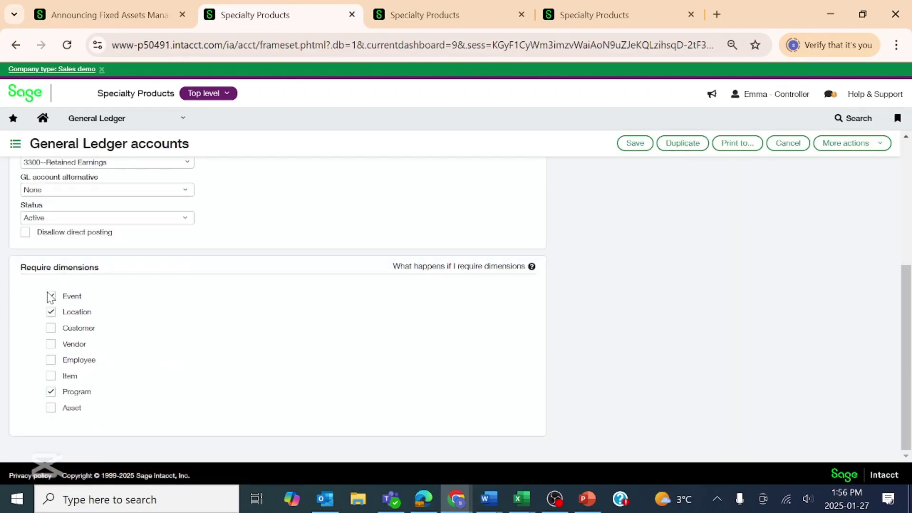
click(50, 296)
click(51, 392)
click(635, 143)
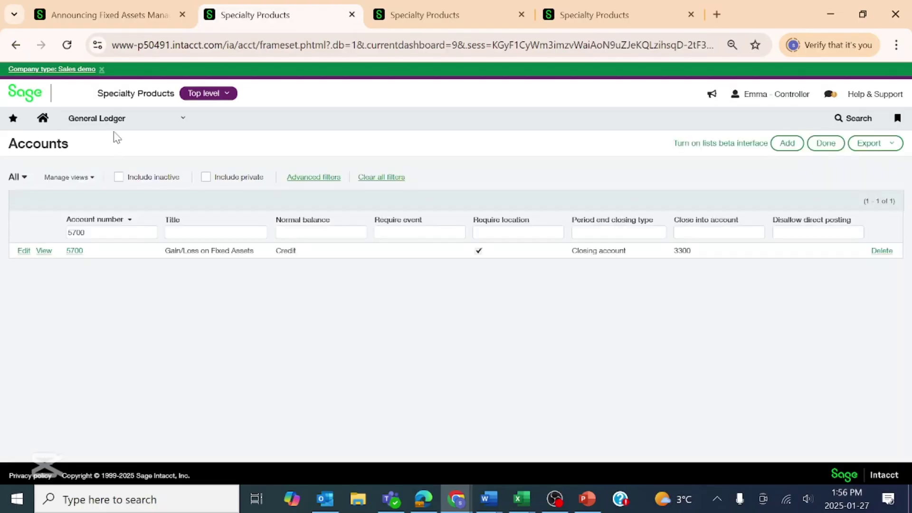
click(119, 124)
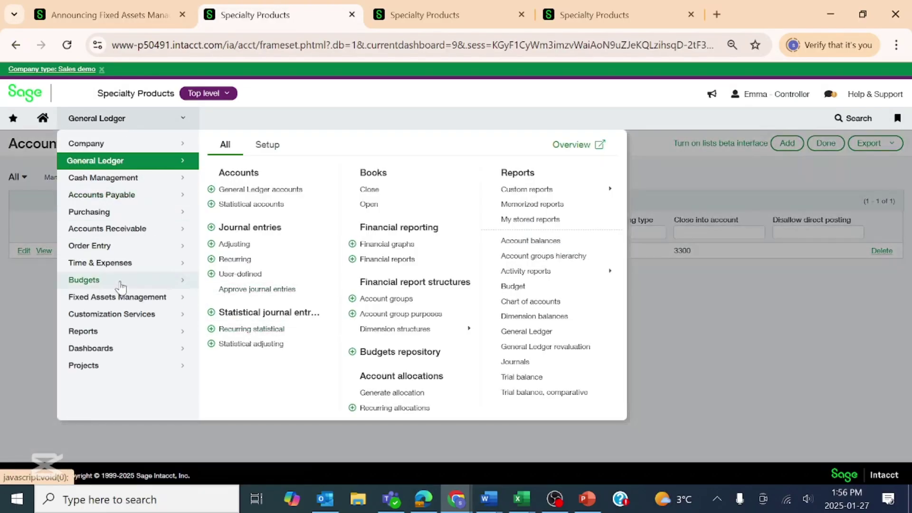
mouse_move(122, 300)
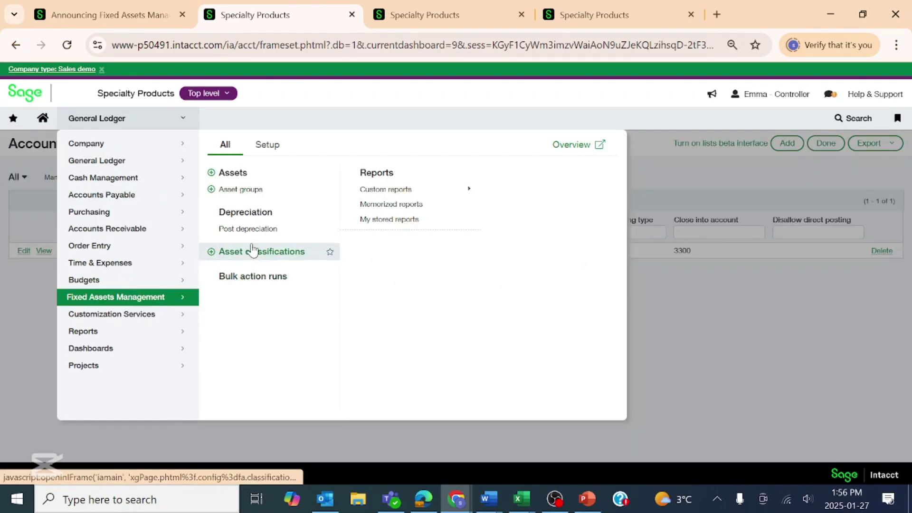
Open FAS-00034 from the fixed assets list and begin its disposal.
click(240, 174)
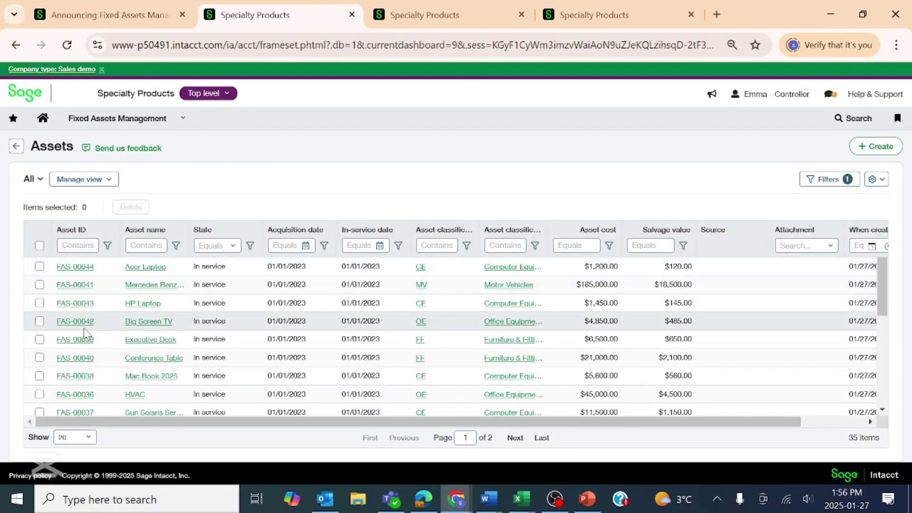
scroll(90, 394, down, 3)
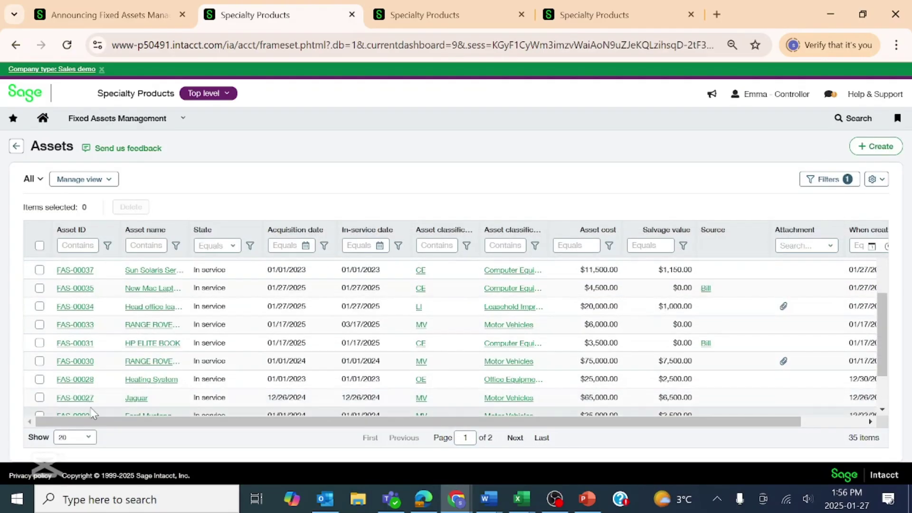
click(76, 306)
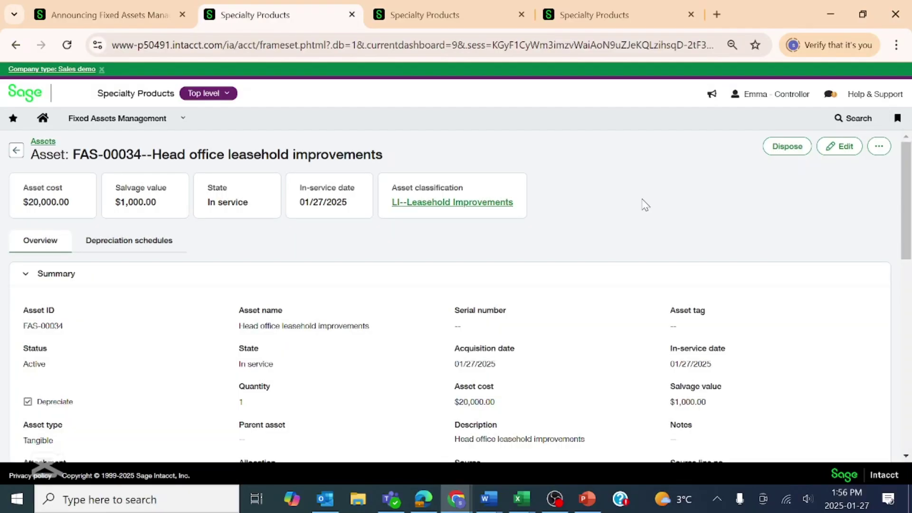
click(779, 152)
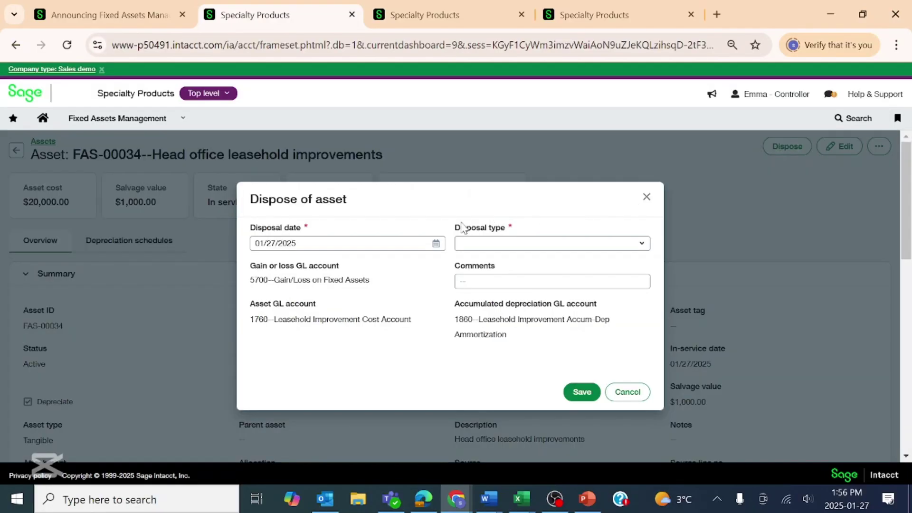
Set the disposal date to 02/12/2025 and the disposal type to Sale.
click(436, 250)
click(429, 267)
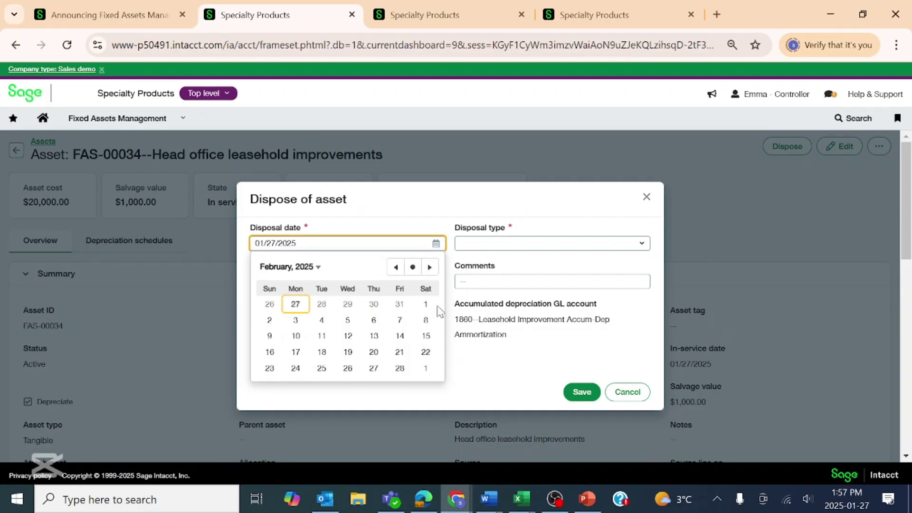
click(348, 335)
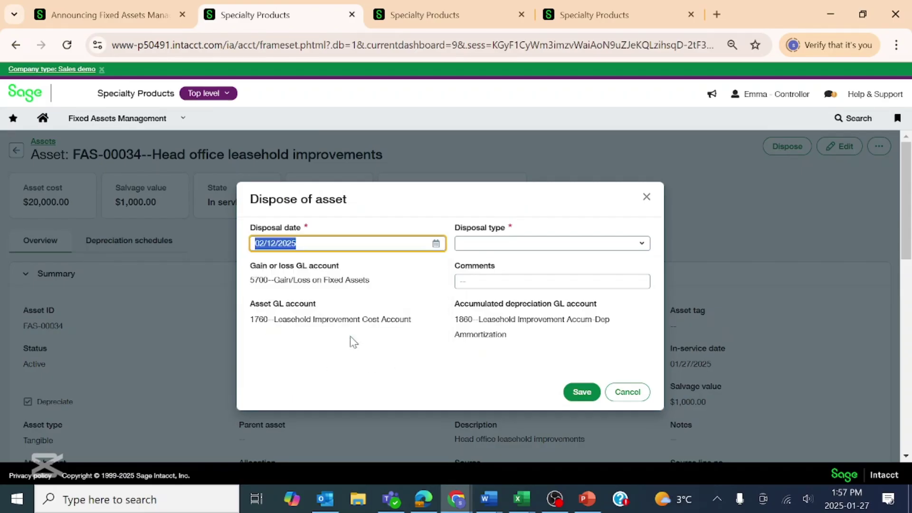
click(642, 244)
click(492, 276)
Add the 'sold off' comment, keep the 13500 sales price, and save the disposal.
click(515, 301)
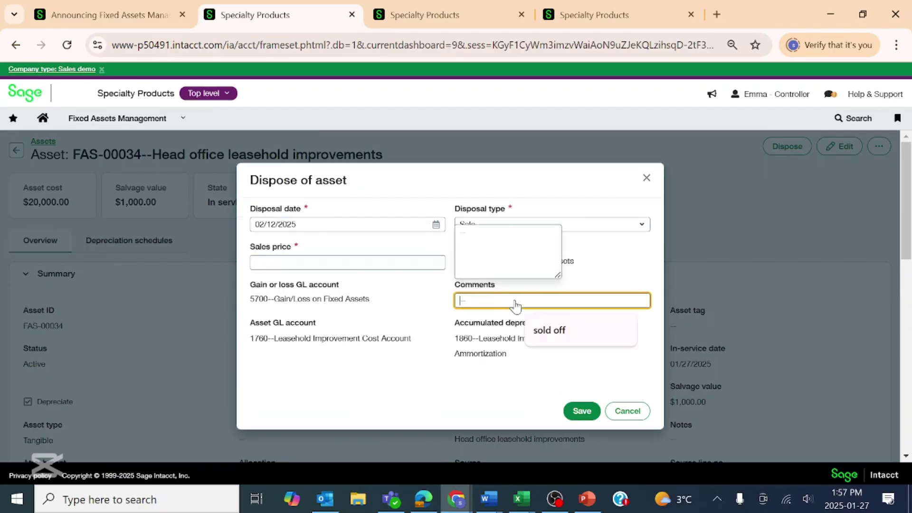
click(543, 334)
click(351, 259)
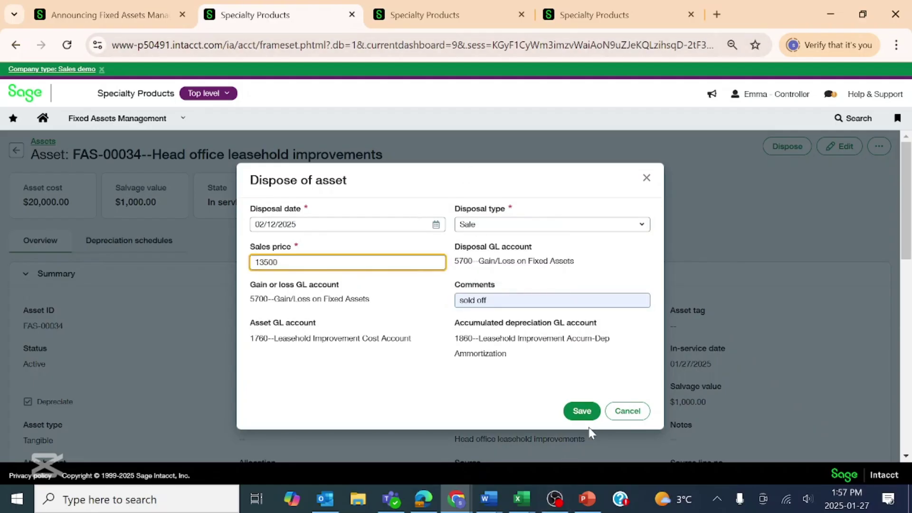
click(582, 411)
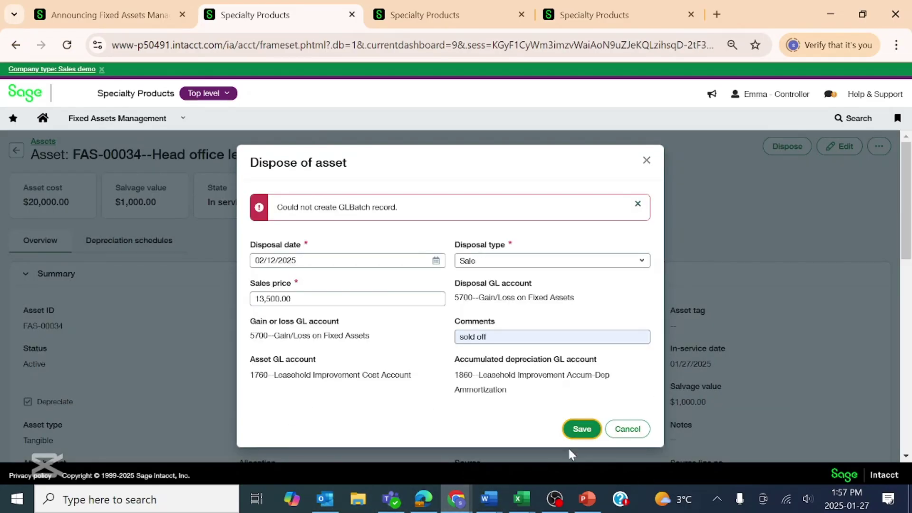
click(319, 500)
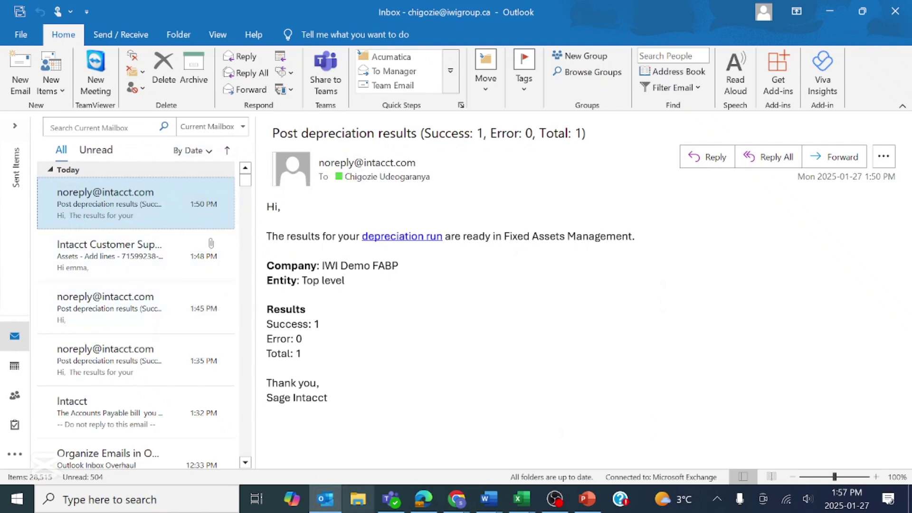
Check the post depreciation results email (Success 1), then return to the Sage Intacct disposal form.
mouse_move(454, 496)
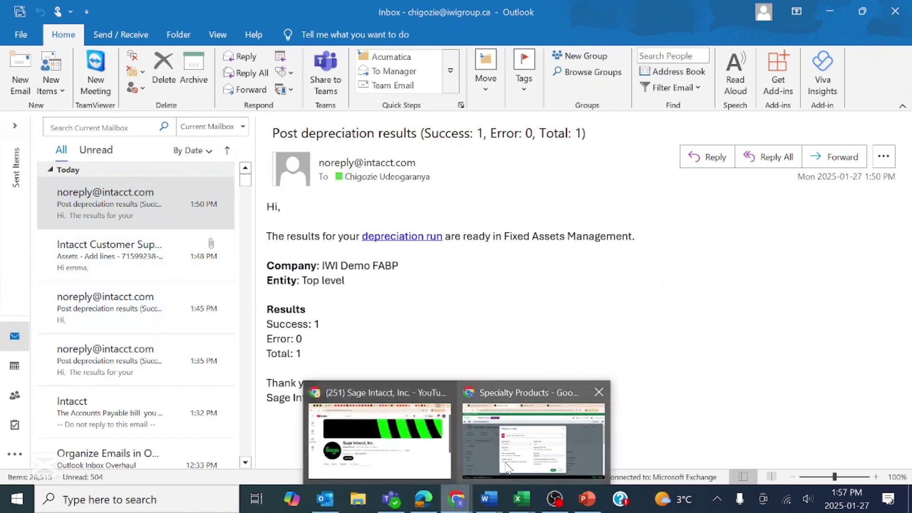
click(553, 390)
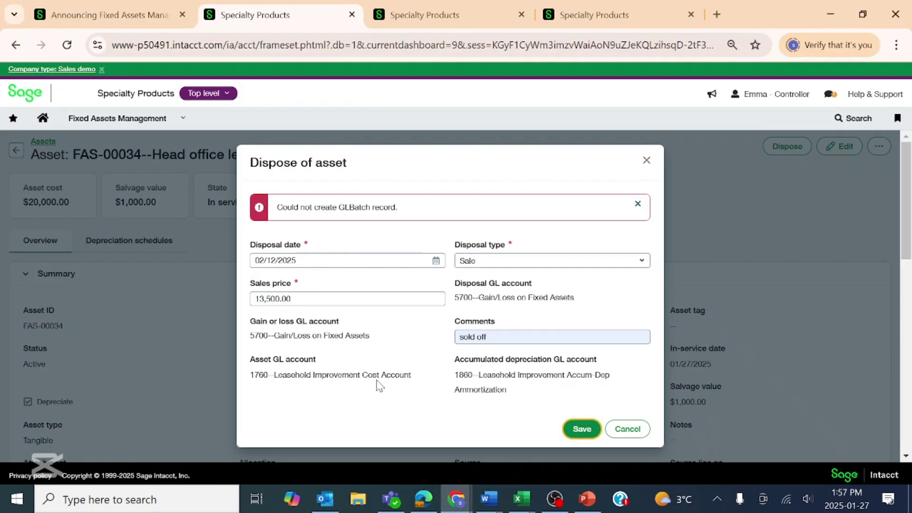
Abandon the unsaved FAS-00034 disposal and open the General Ledger Accounts list.
click(579, 430)
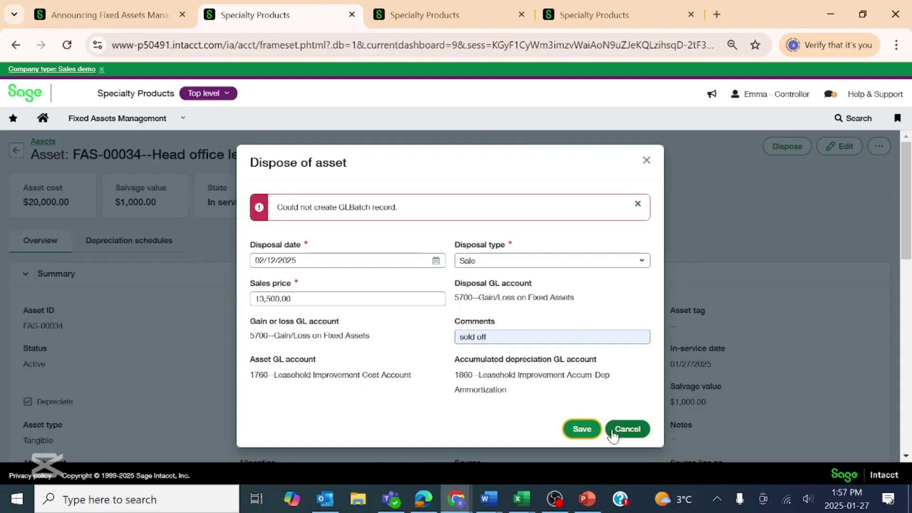
click(618, 429)
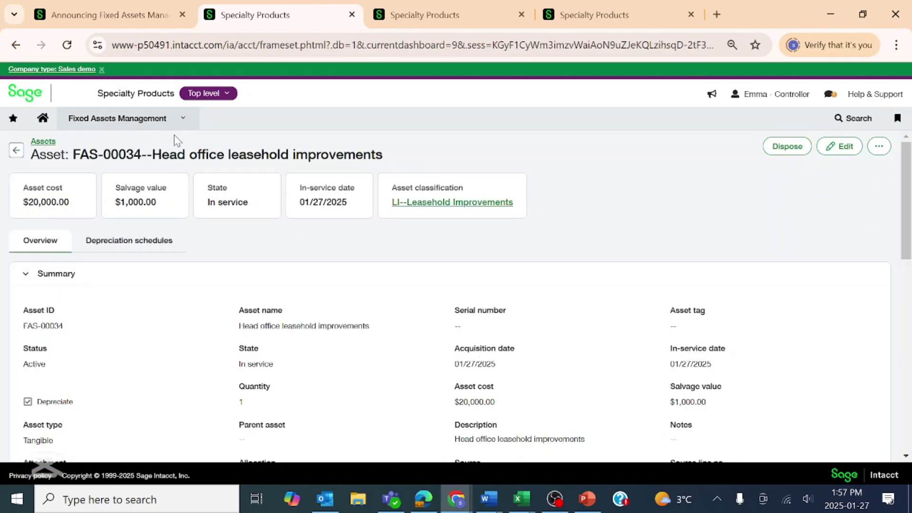
click(182, 119)
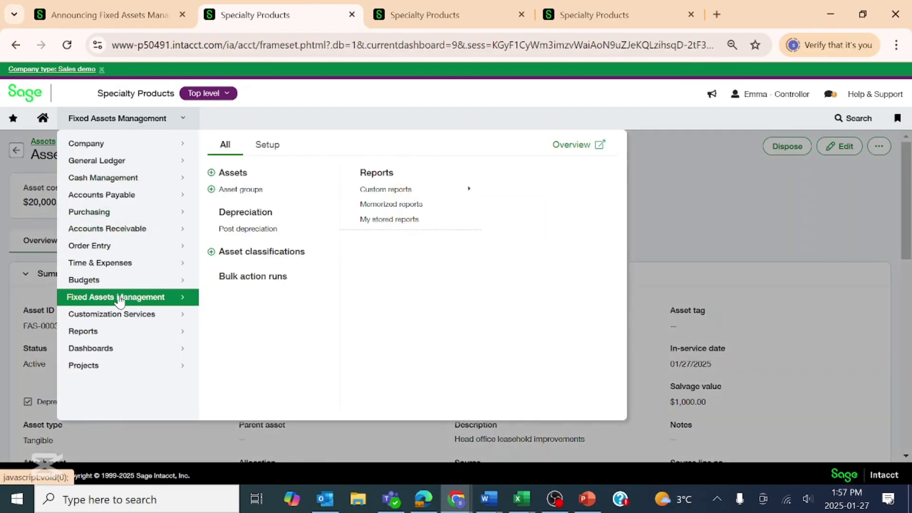
mouse_move(90, 164)
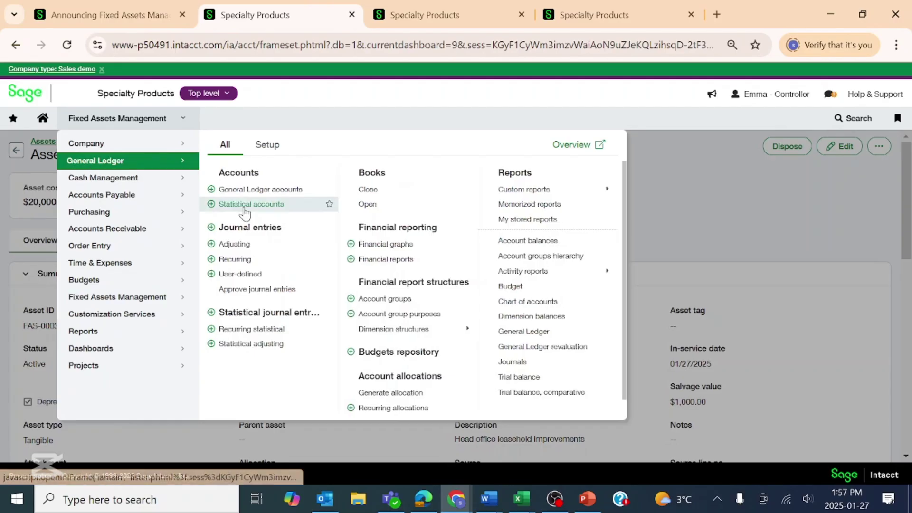
click(261, 190)
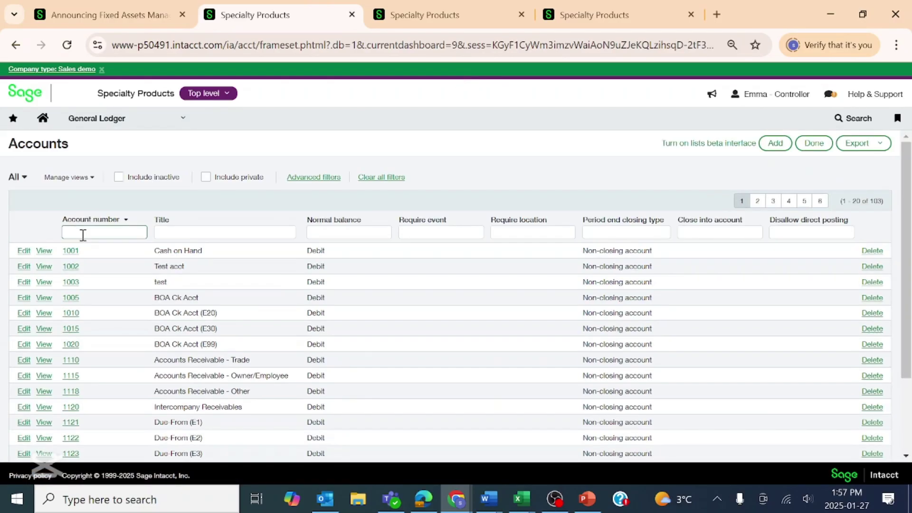
Filter accounts by account number 1750, then open and save account 1760.
click(79, 233)
text(1750)
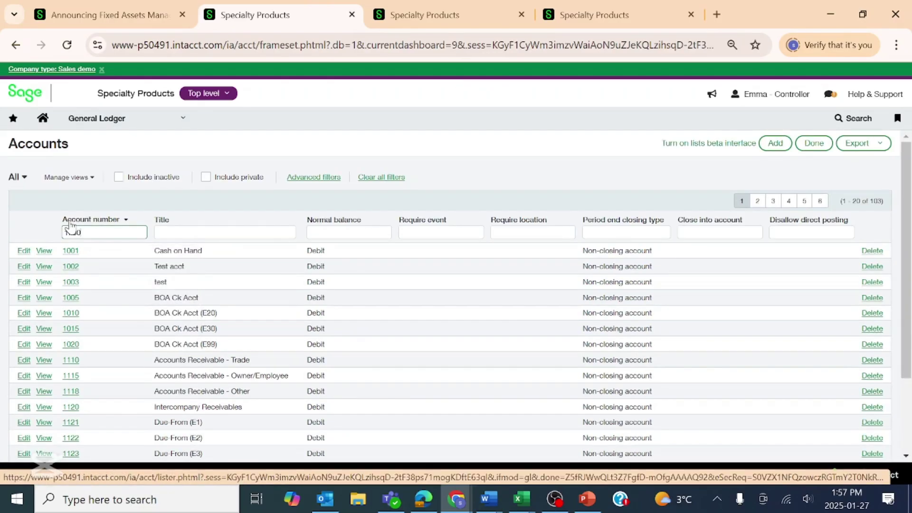
key(Return)
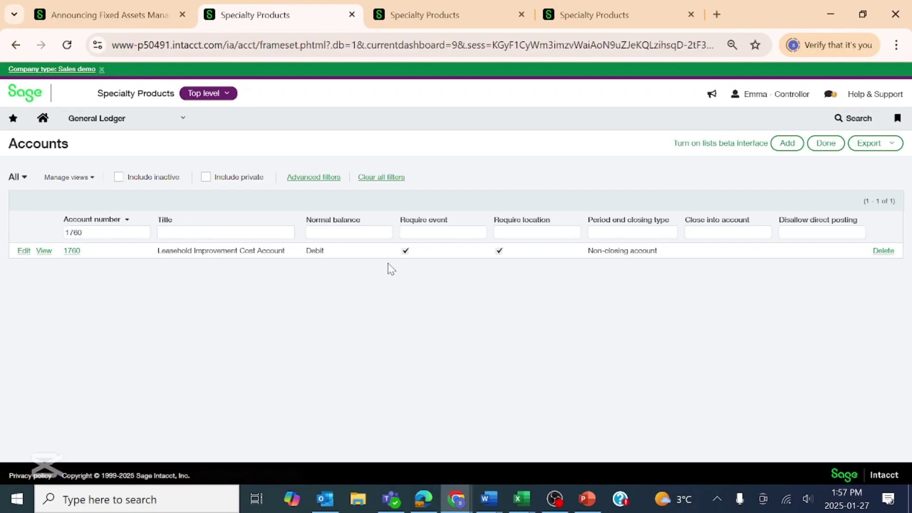
click(33, 252)
scroll(190, 399, down, 5)
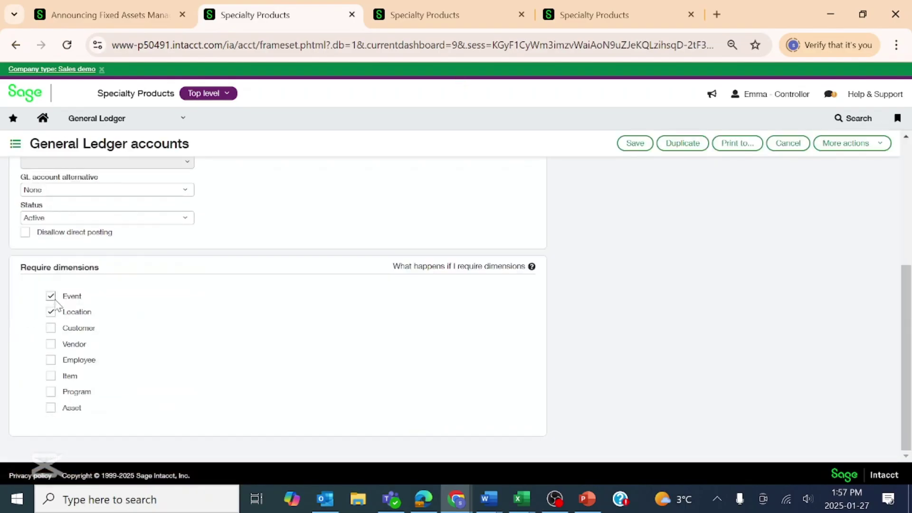
click(637, 146)
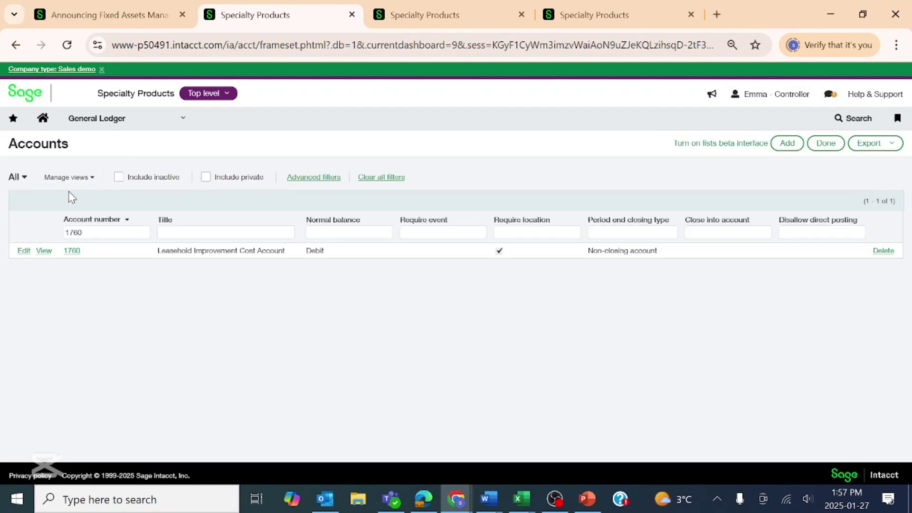
Change the account number filter to 1860, then to 5760.
click(86, 232)
double_click(74, 232)
drag(82, 233, 75, 233)
text(860)
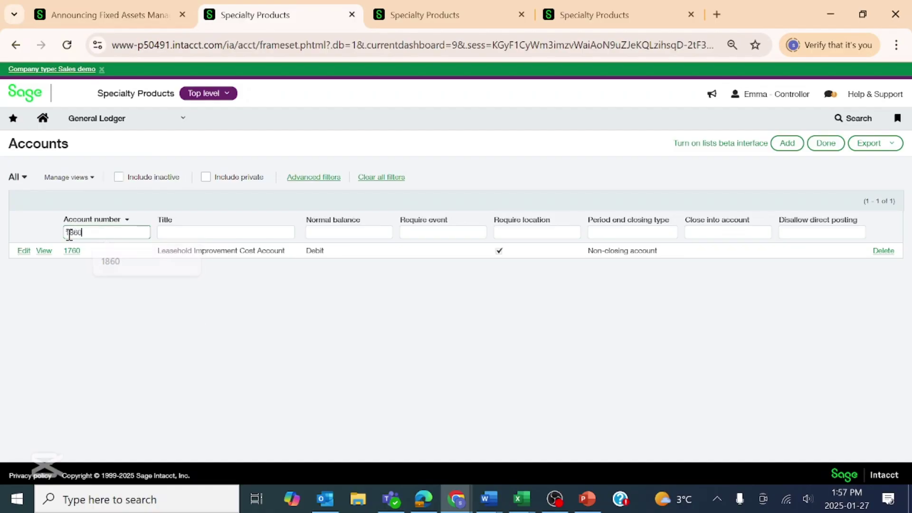
key(Return)
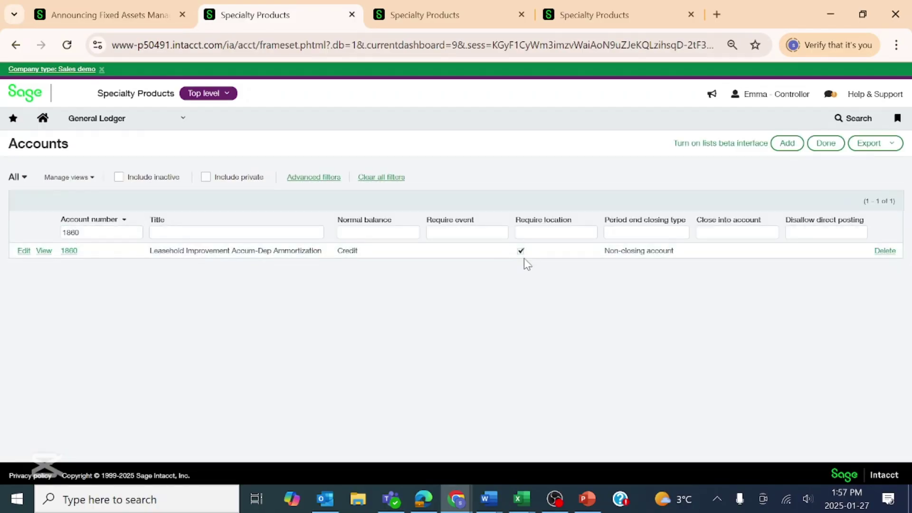
drag(135, 233, 2, 229)
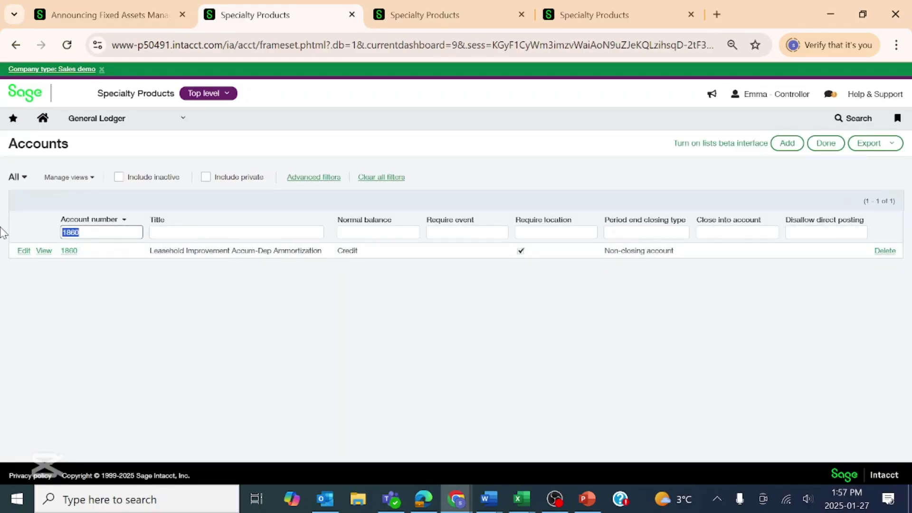
text(5760)
key(Return)
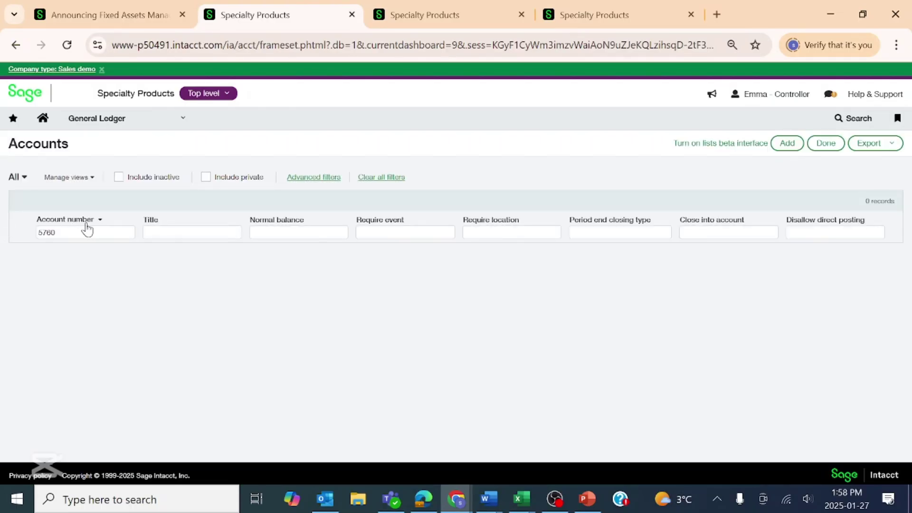
Clear the account number filter and filter account titles by %Dep instead.
click(84, 233)
key(BackSpace)
key(BackSpace)
key(BackSpace)
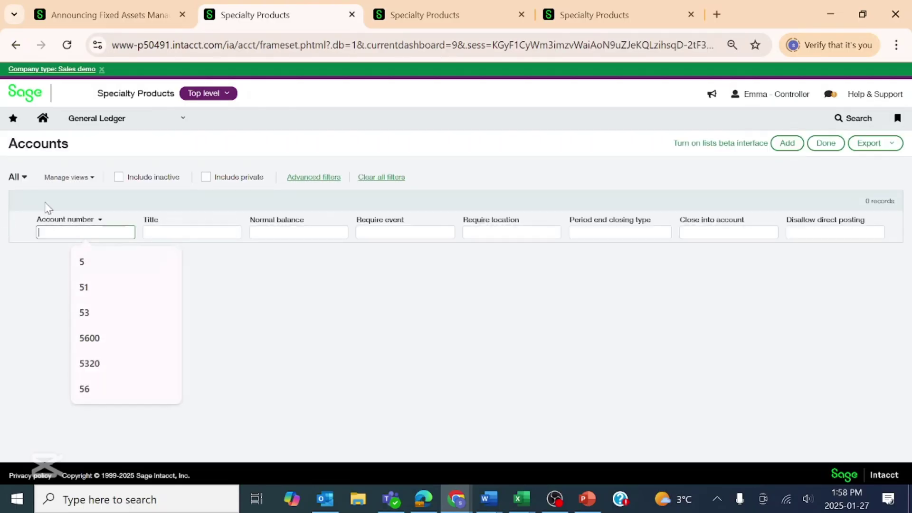
key(Tab)
text(%Dep)
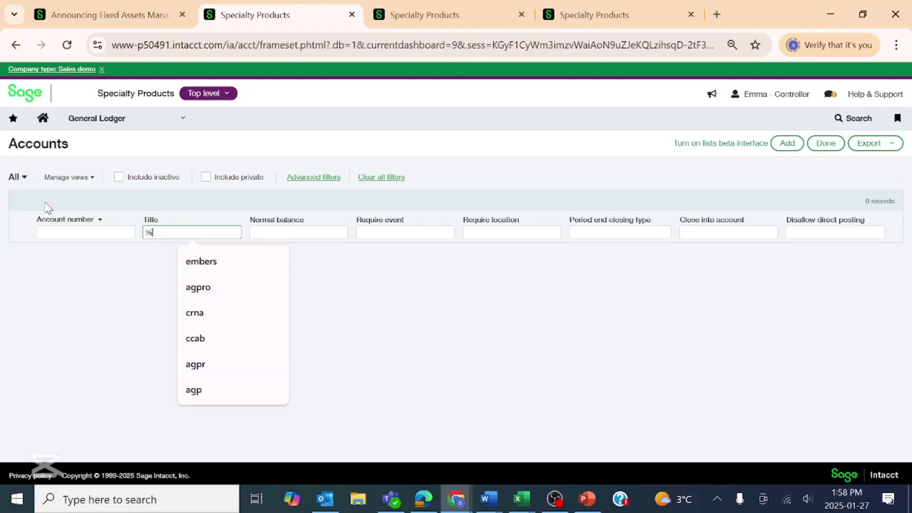
key(Return)
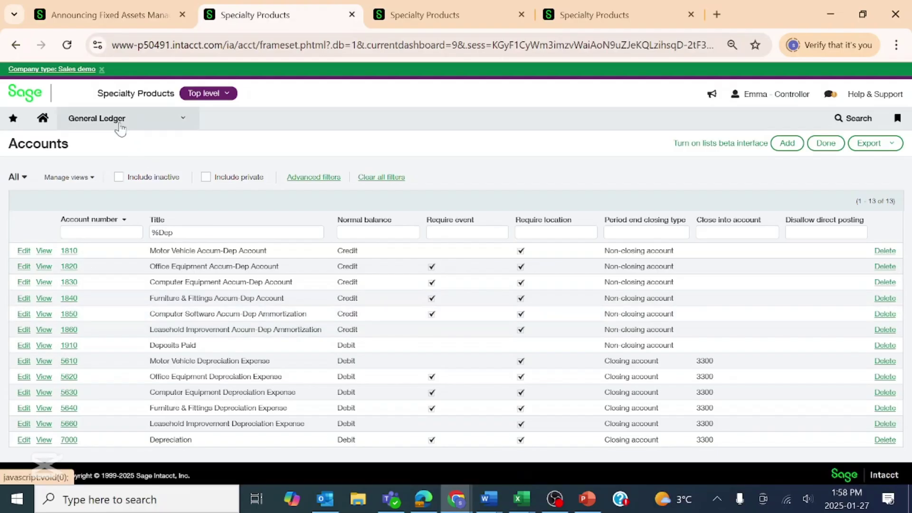
Go to Fixed Assets Management > Assets and open FAS-00034, Head office leasehold improvements.
click(122, 129)
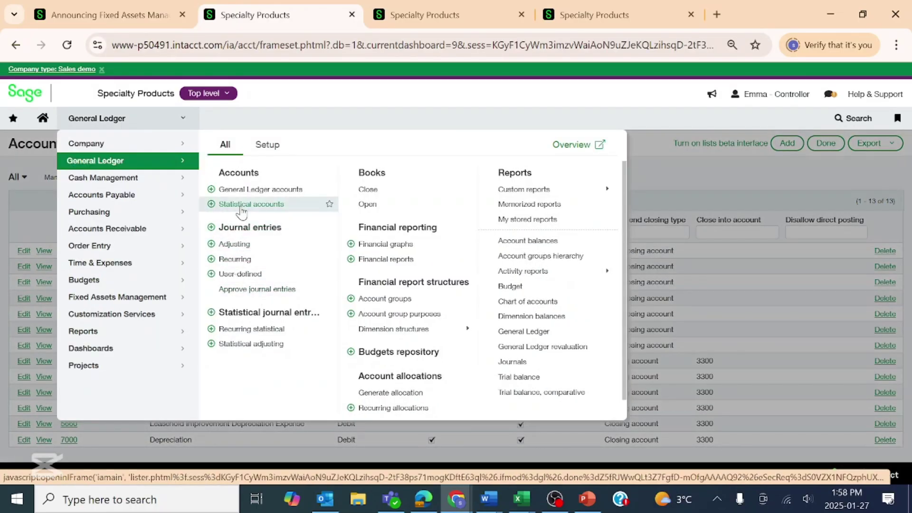
click(124, 299)
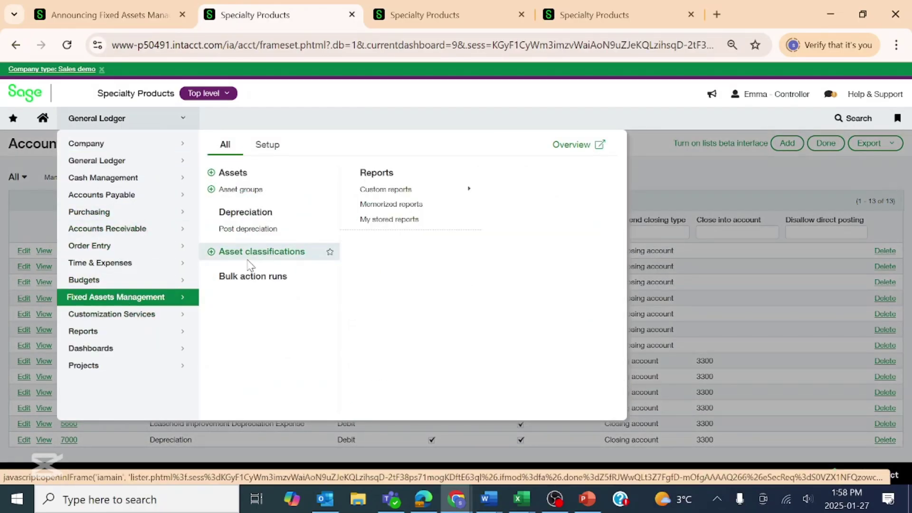
click(249, 177)
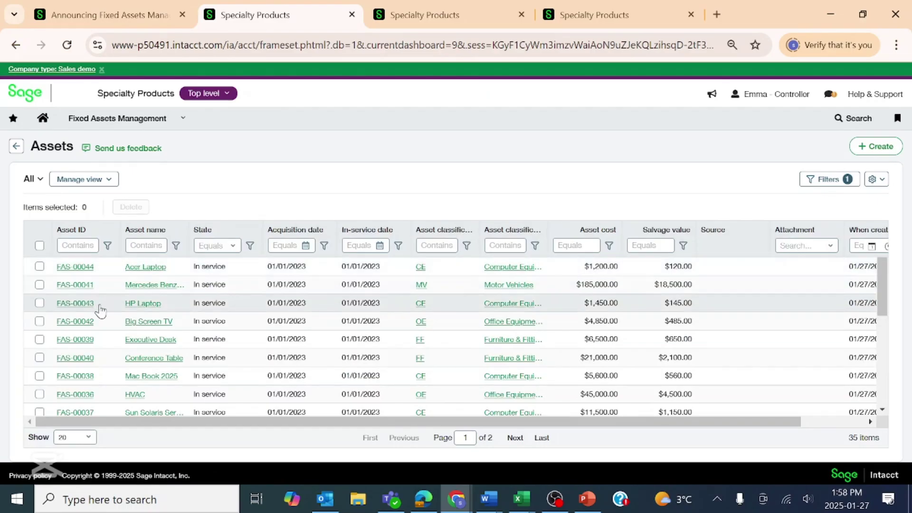
scroll(97, 395, down, 2)
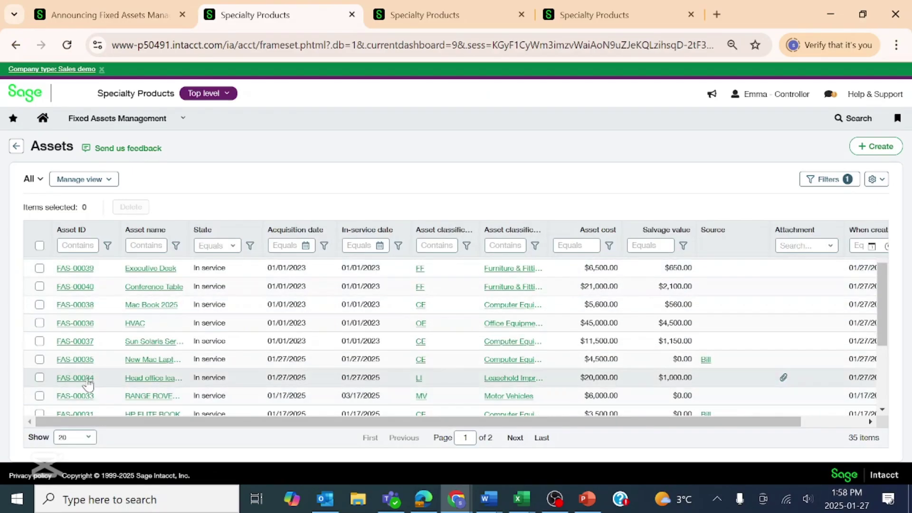
click(87, 379)
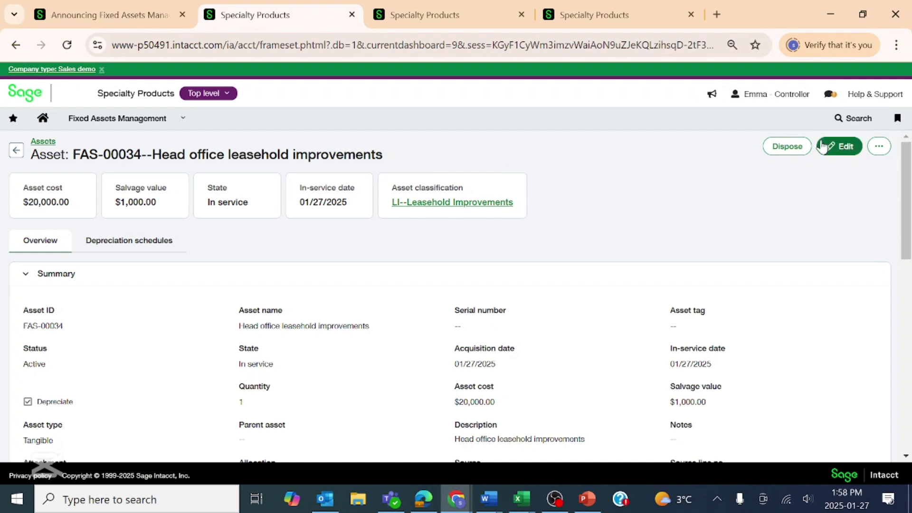
Start disposing of FAS-00034 with disposal date 02/12/2025 and disposal type Sale.
click(784, 148)
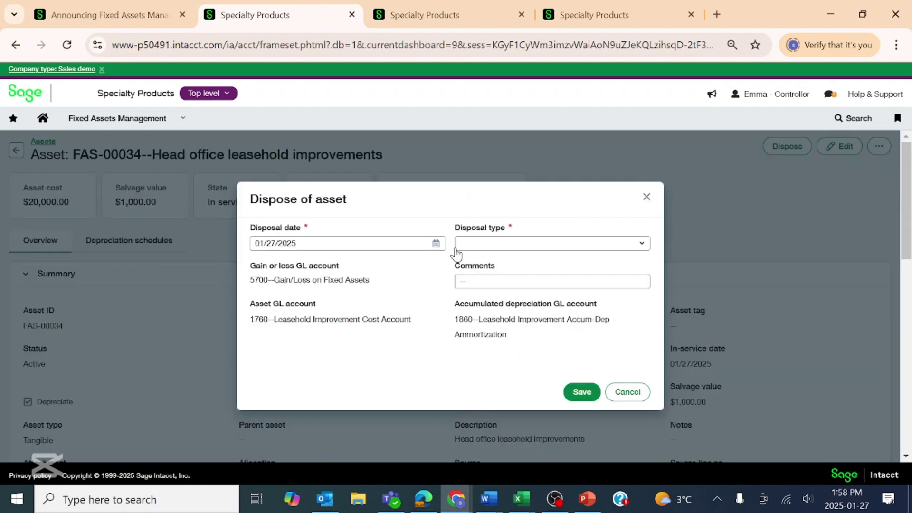
click(436, 244)
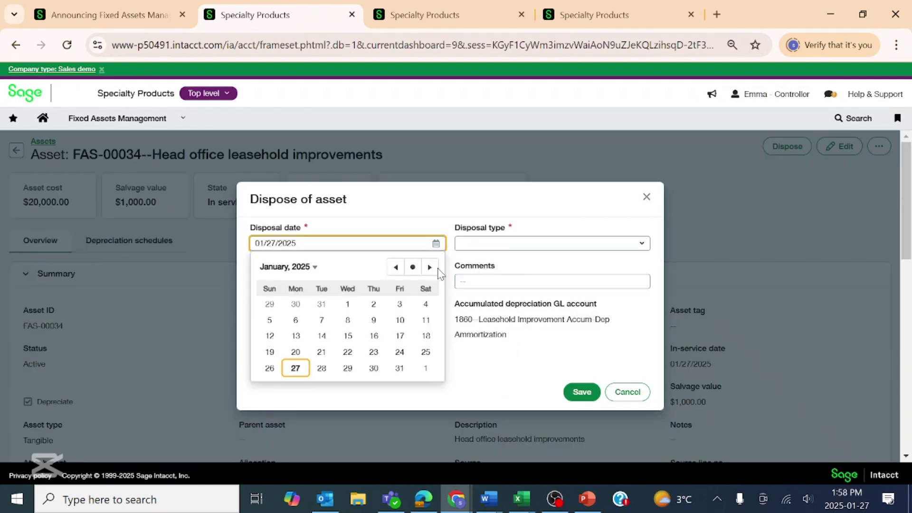
click(429, 267)
click(348, 336)
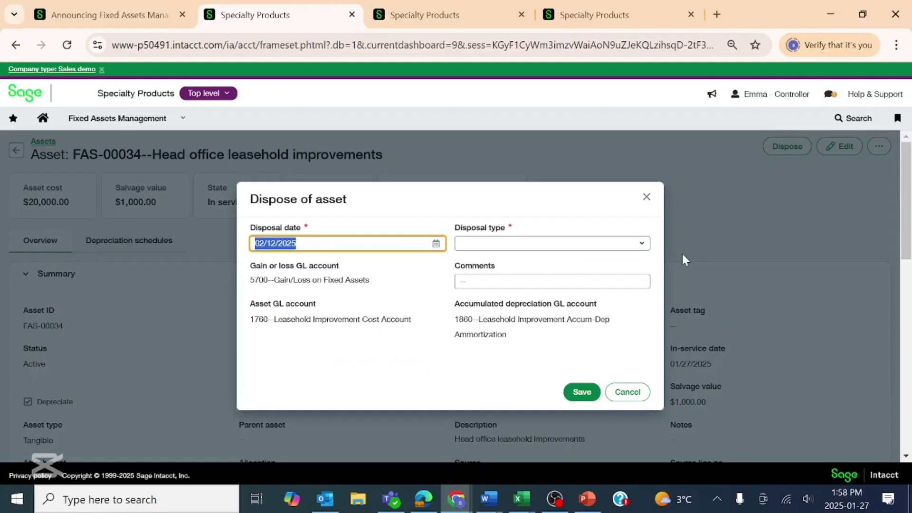
click(643, 246)
click(466, 274)
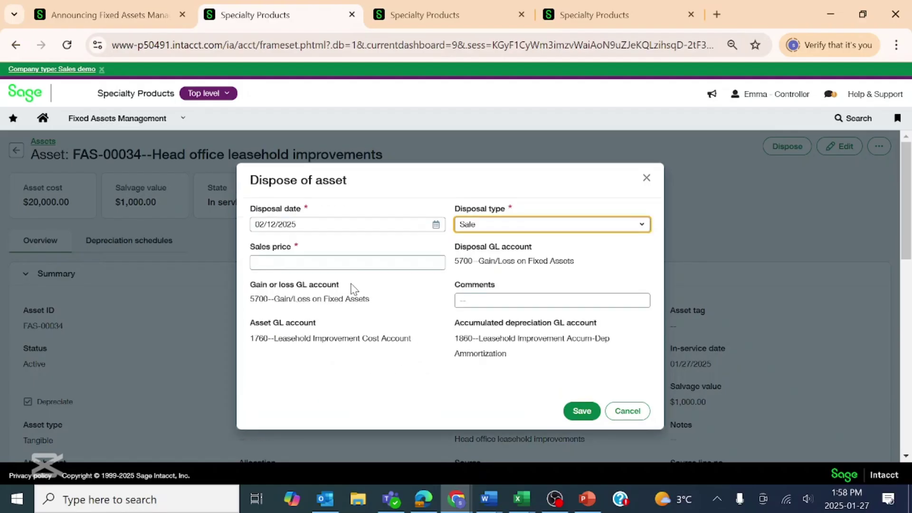
Enter the 13,500.00 sales price and 'sold off' comment, then save the disposal.
click(347, 266)
text(13500)
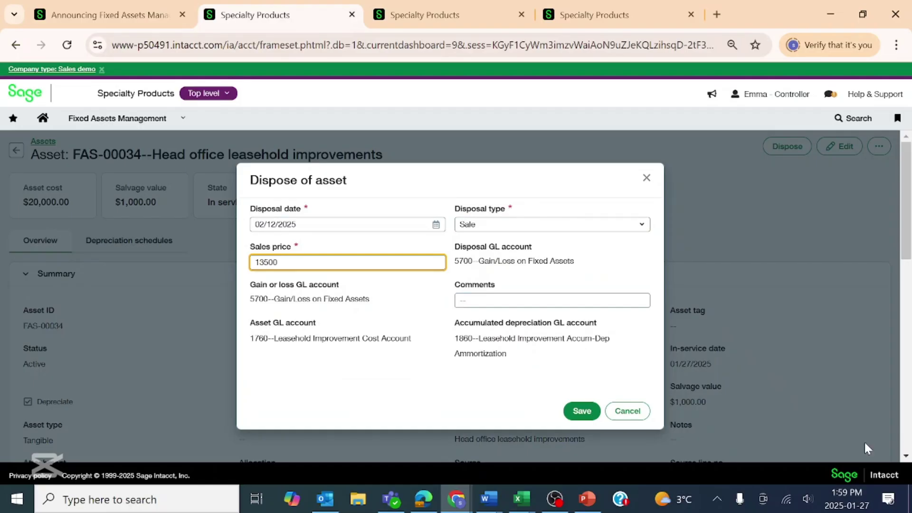
click(501, 303)
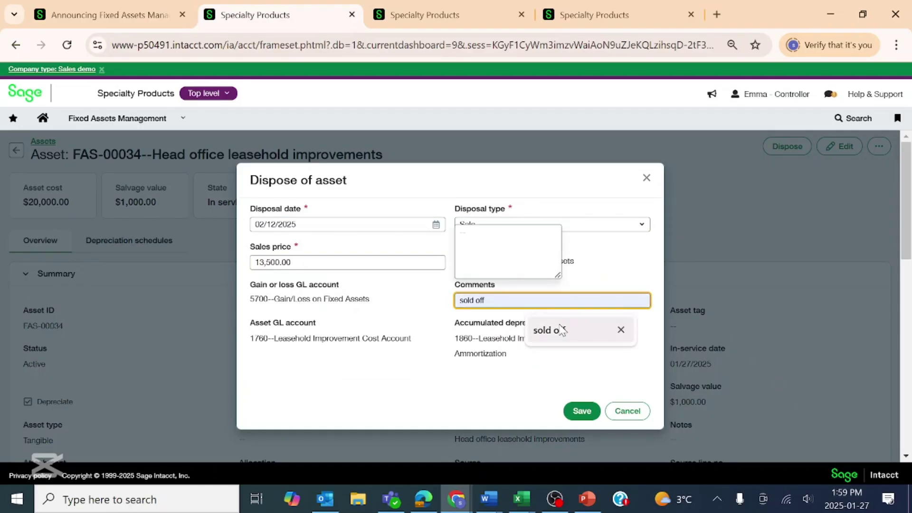
click(562, 330)
click(581, 411)
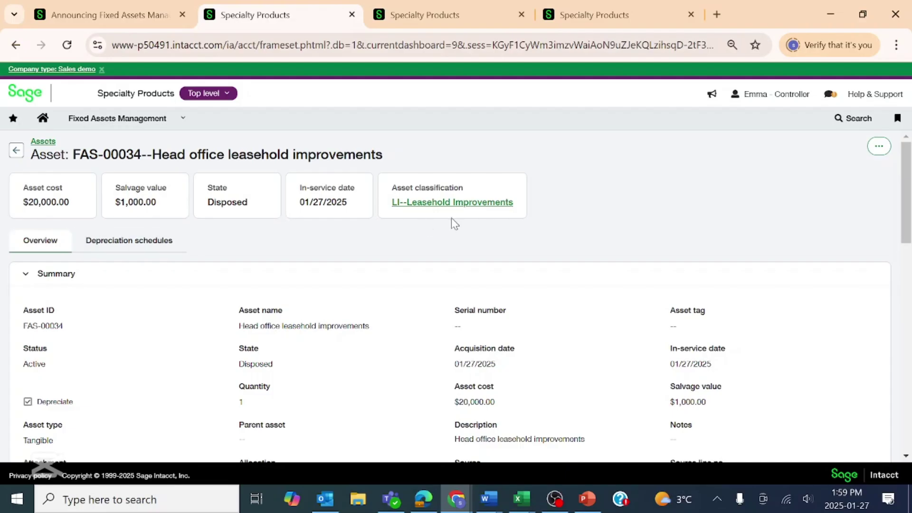
Look over FAS-00034's disposal details and open its Depreciation schedules tab.
scroll(444, 224, down, 3)
scroll(205, 228, up, 3)
scroll(234, 244, down, 6)
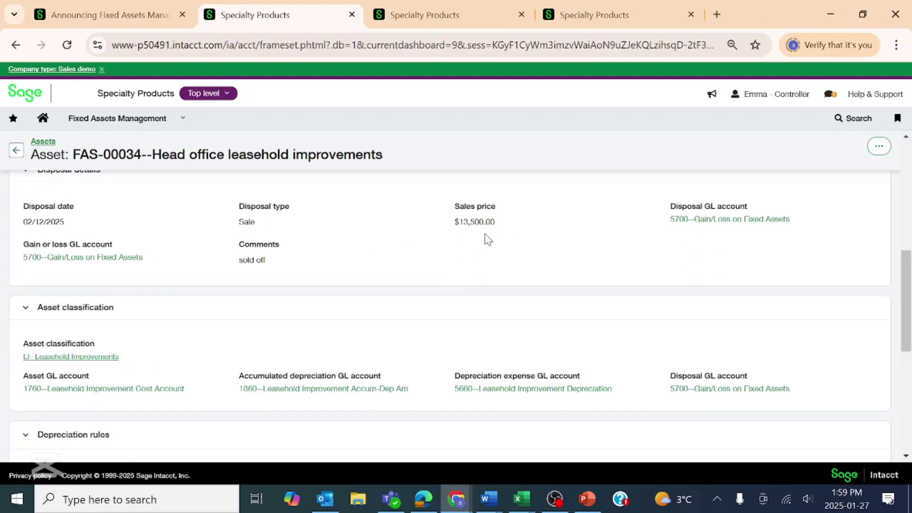
scroll(479, 240, down, 5)
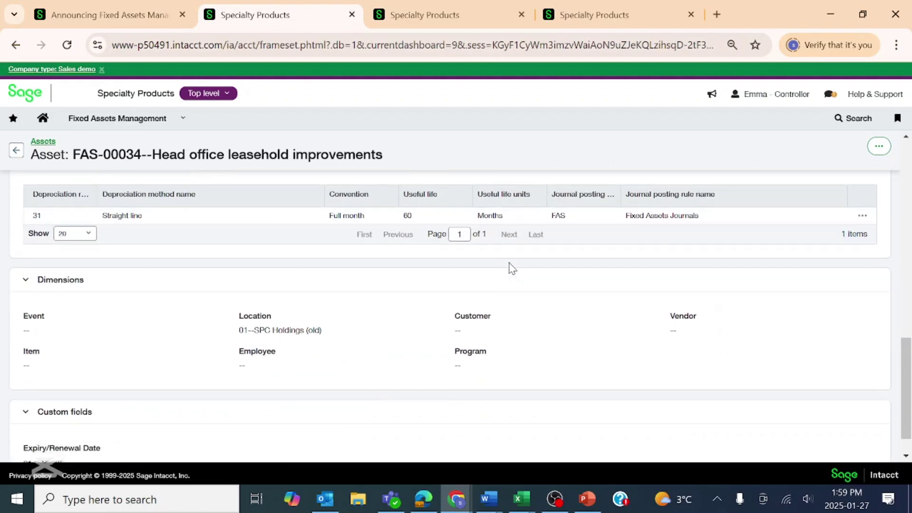
scroll(535, 252, up, 10)
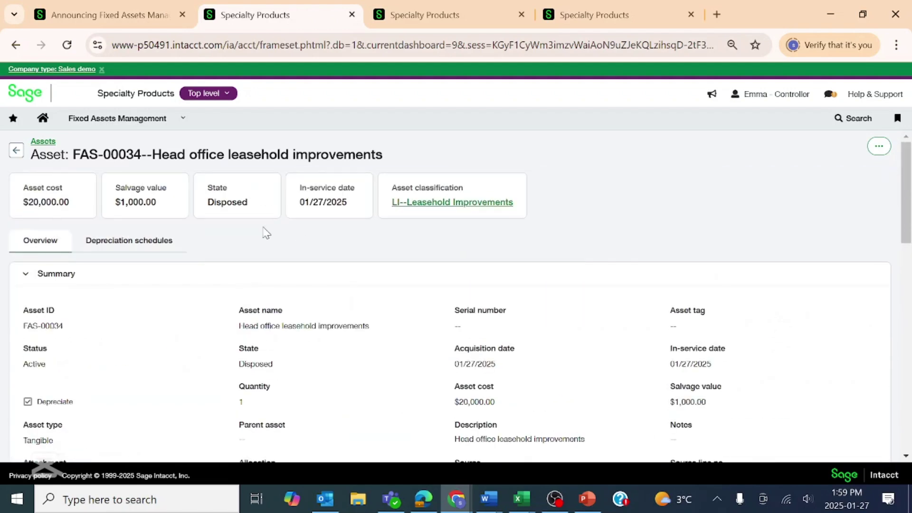
click(128, 245)
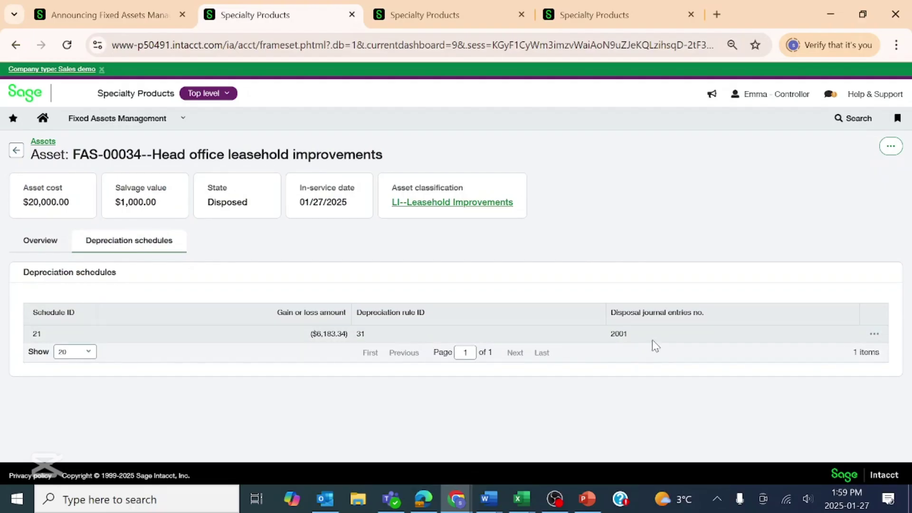
View depreciation schedule 21 and page through its entries to the last page.
click(875, 334)
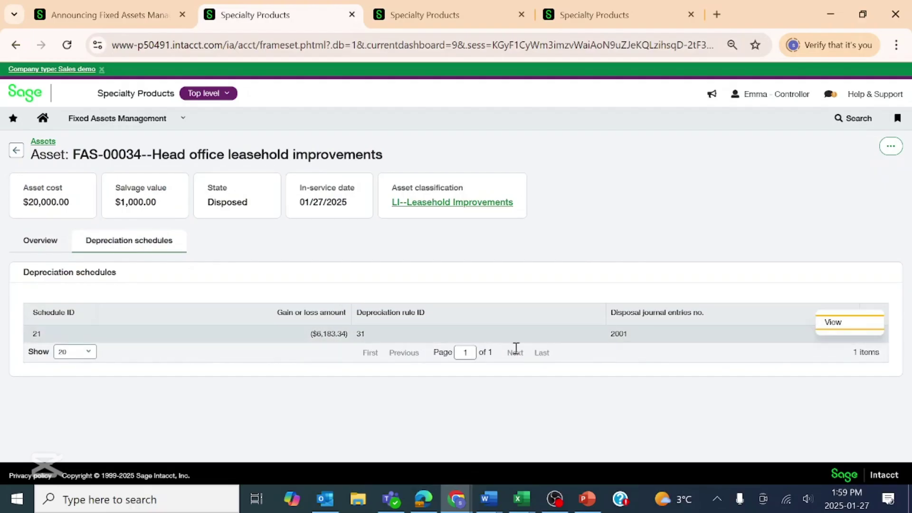
click(833, 323)
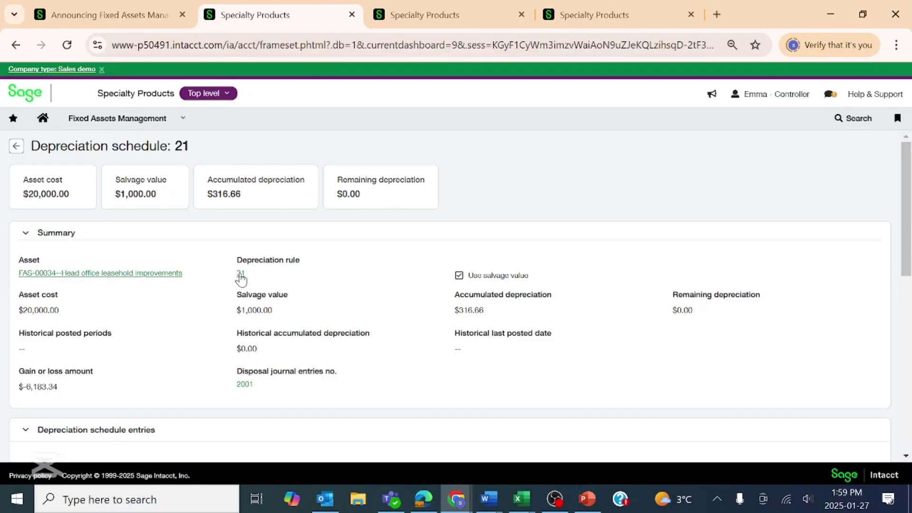
scroll(242, 276, down, 9)
scroll(247, 280, up, 4)
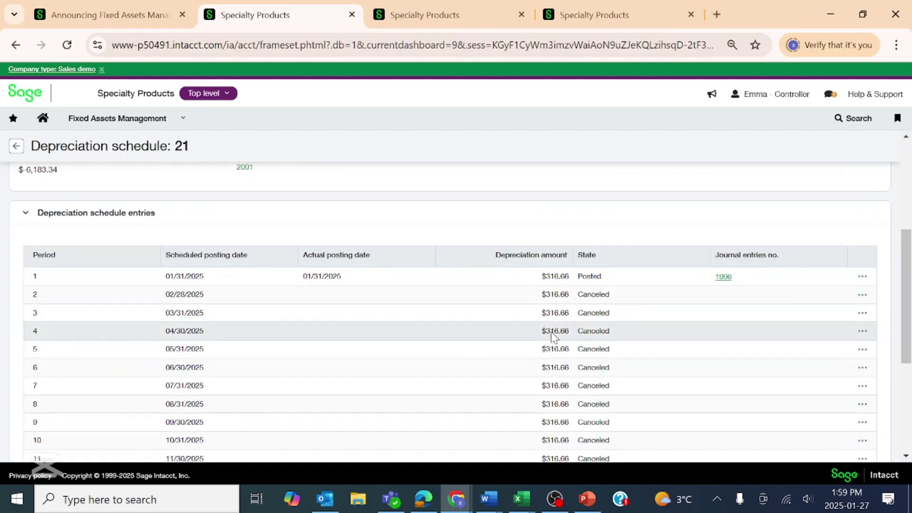
scroll(605, 305, down, 4)
scroll(606, 305, up, 9)
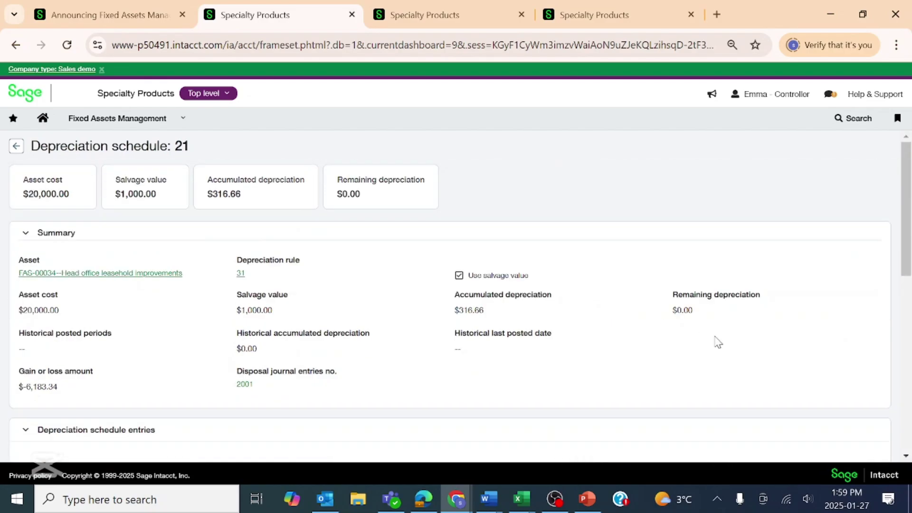
scroll(717, 340, down, 7)
scroll(719, 356, up, 3)
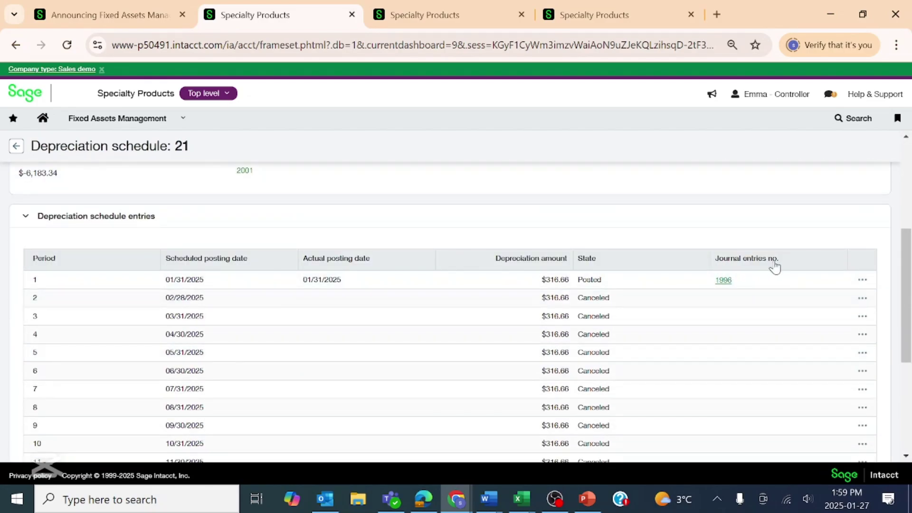
scroll(798, 328, down, 4)
click(536, 428)
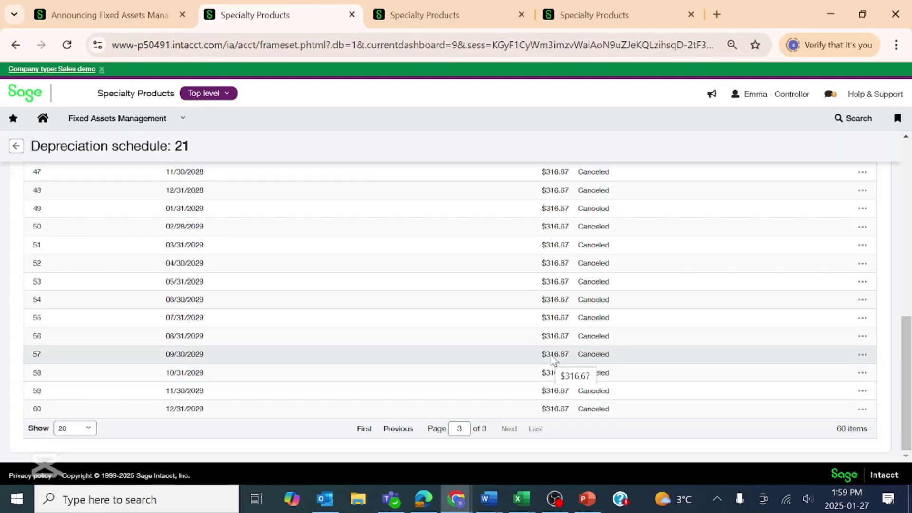
scroll(556, 352, up, 10)
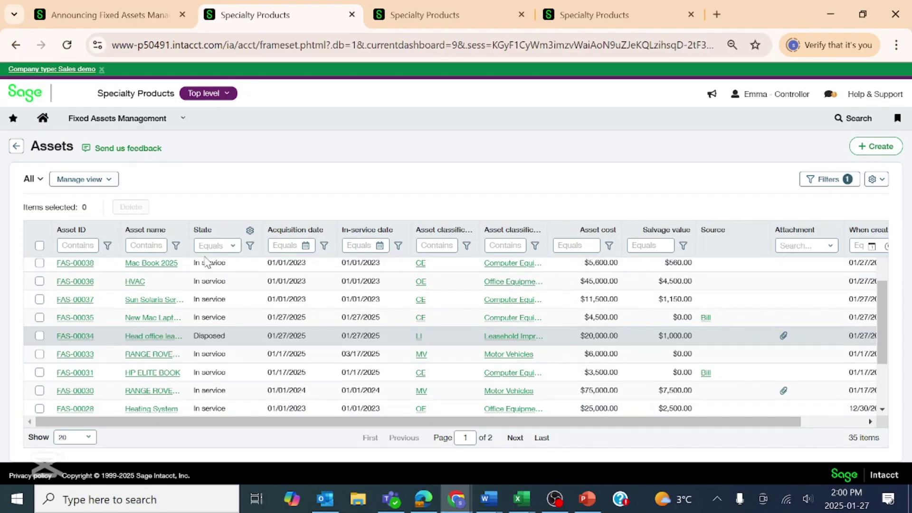
Filter the Assets list by State Disposed and view the FAS-00034 record.
click(239, 255)
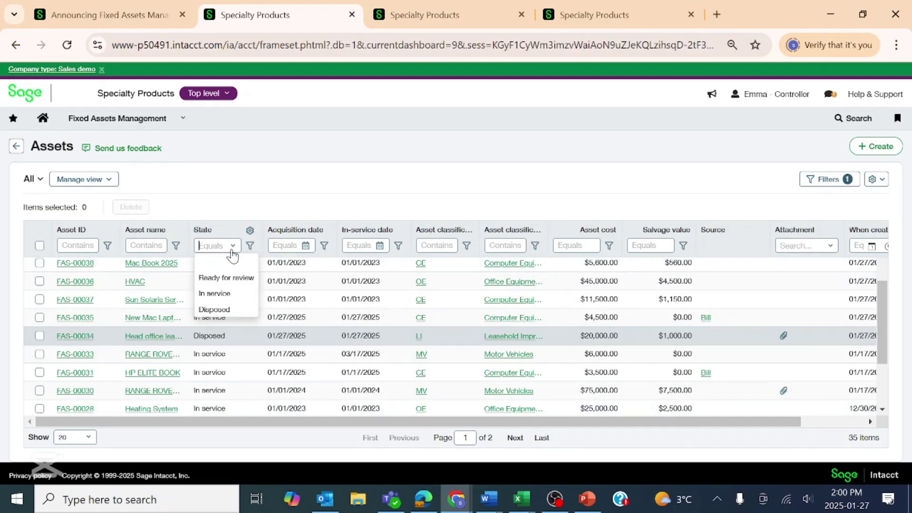
click(224, 310)
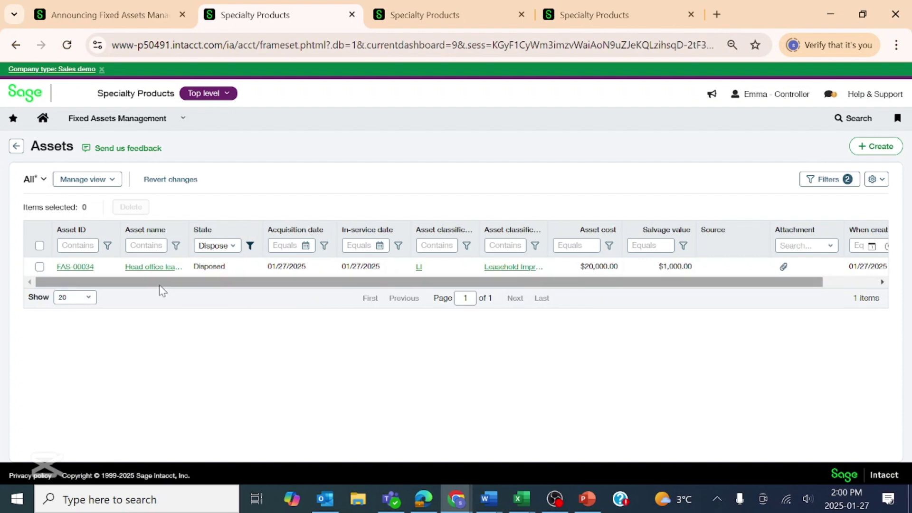
drag(163, 284, 774, 326)
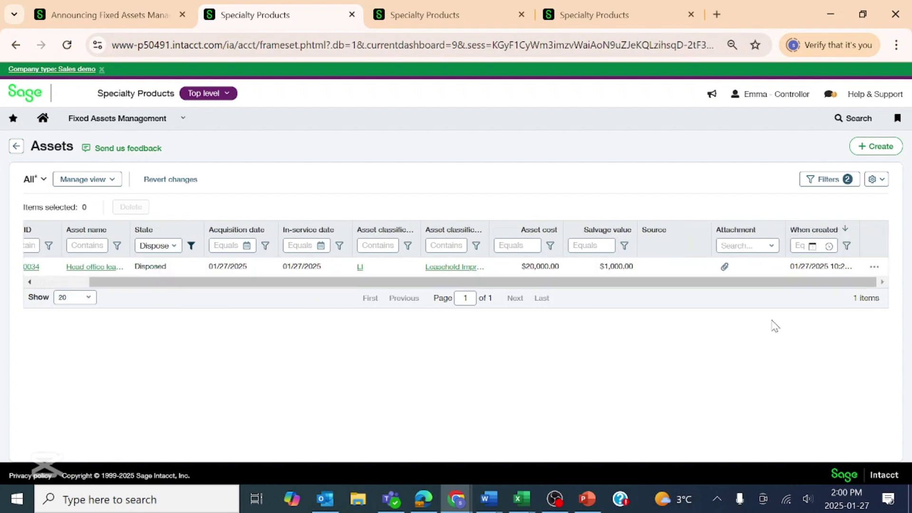
click(874, 267)
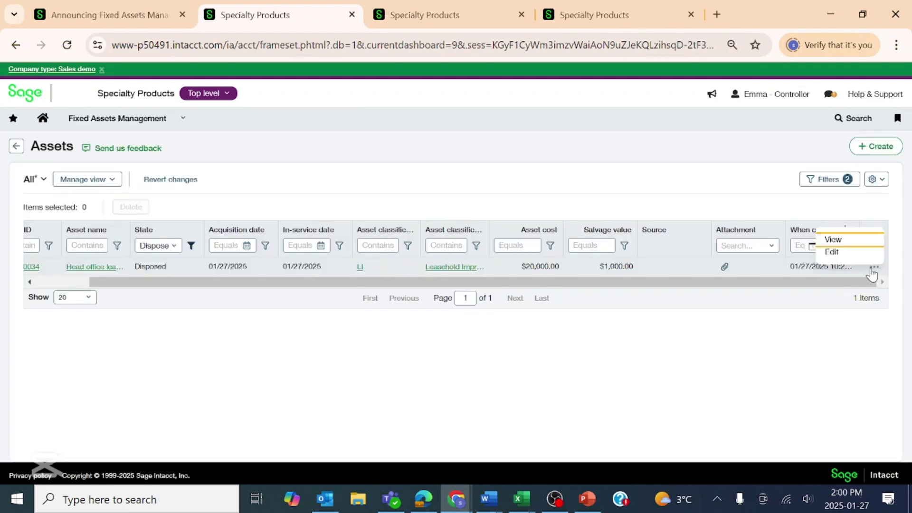
click(840, 242)
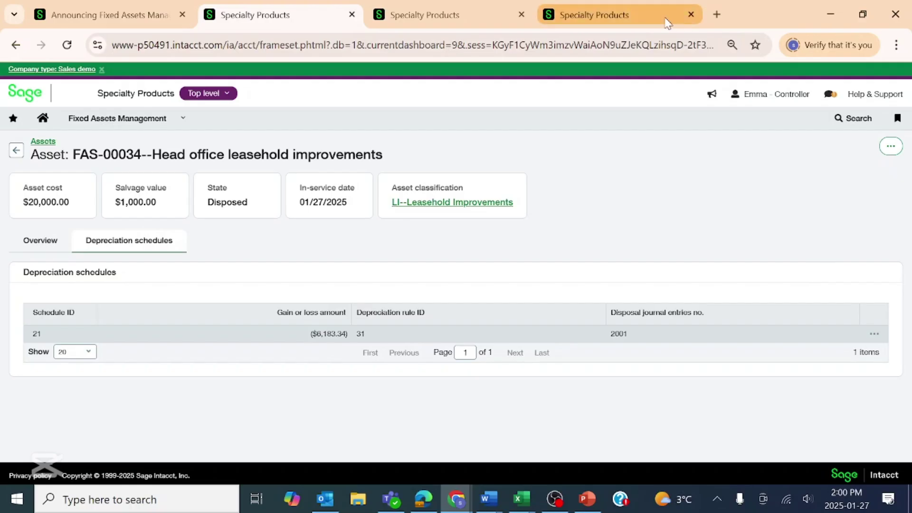
Return Home, then go to Customization Services > Custom fields.
click(47, 128)
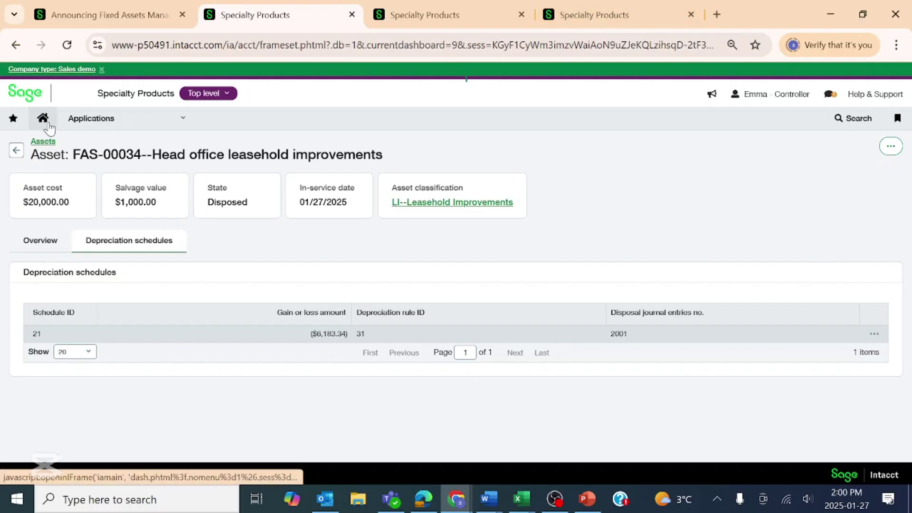
mouse_move(536, 499)
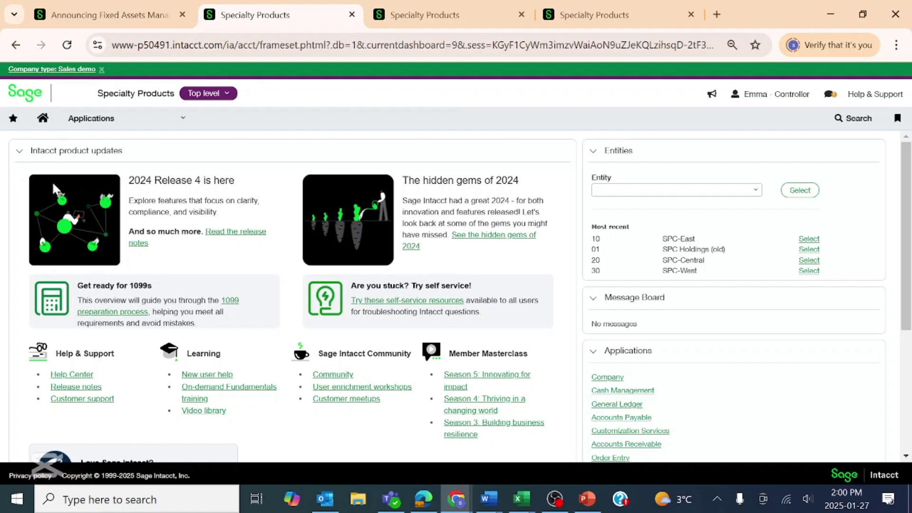
click(92, 123)
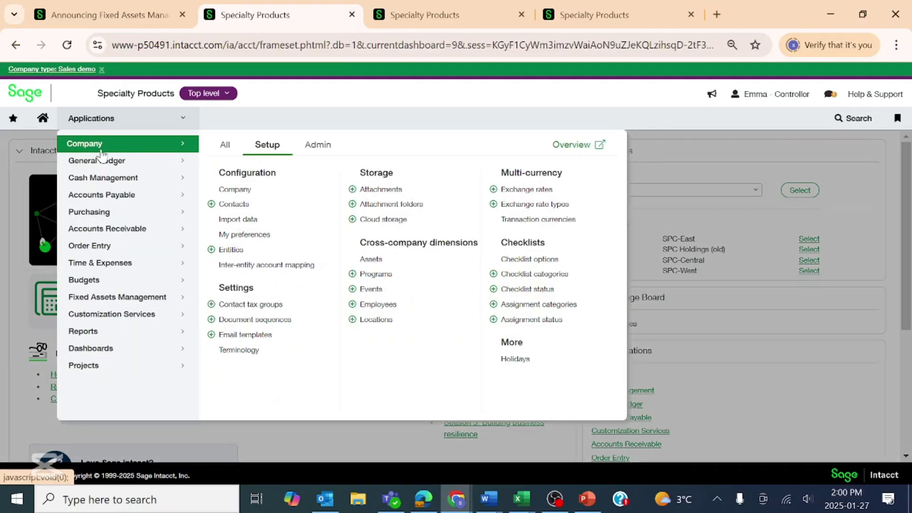
click(123, 316)
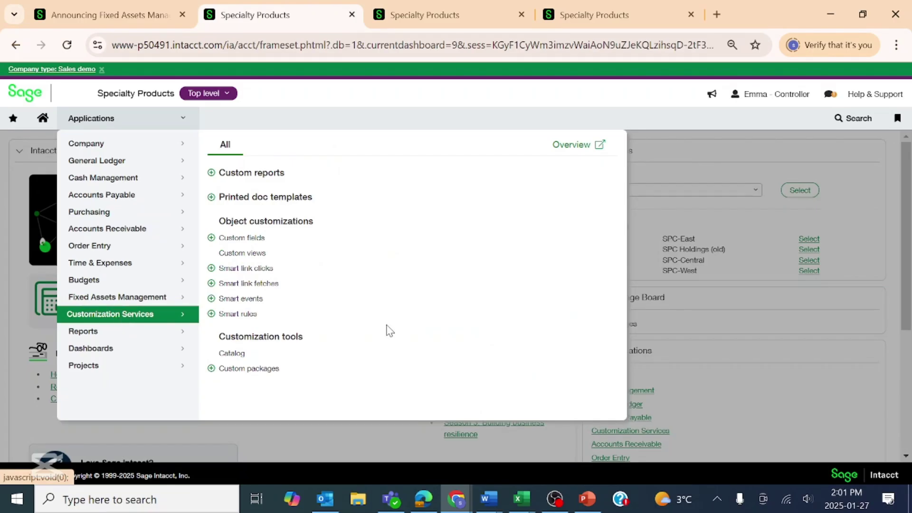
click(259, 239)
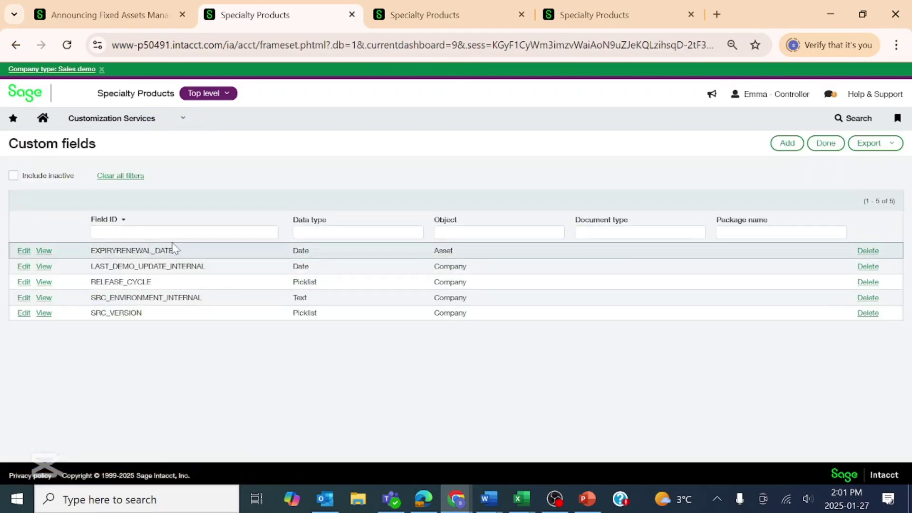
Start a new custom field on the Asset object with the Email data type.
click(787, 143)
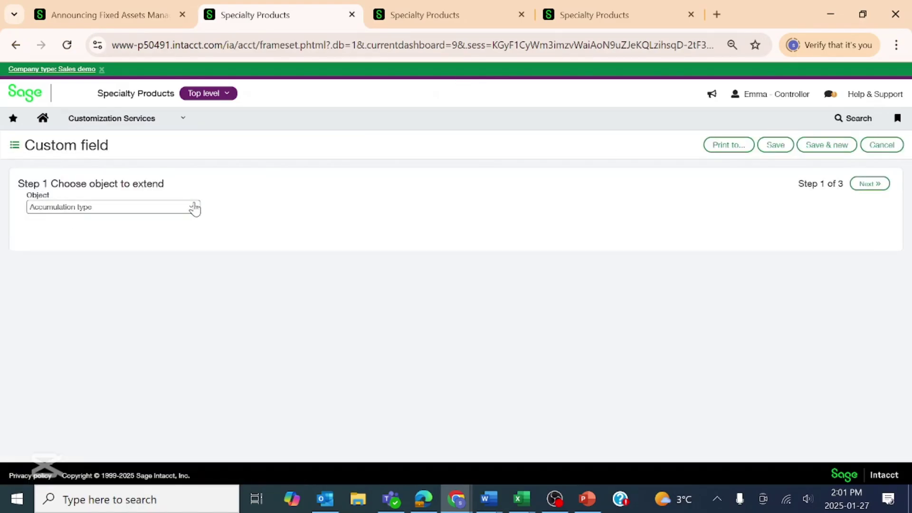
click(195, 207)
drag(197, 236, 196, 307)
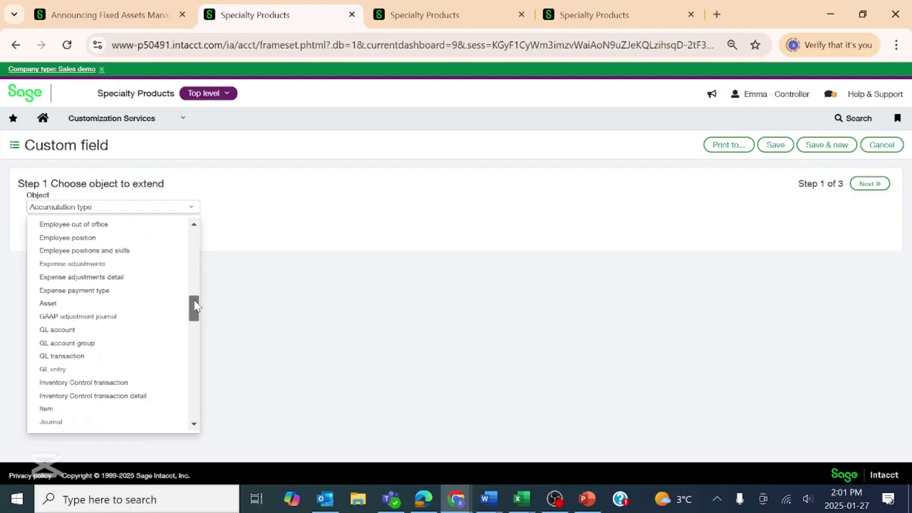
click(93, 304)
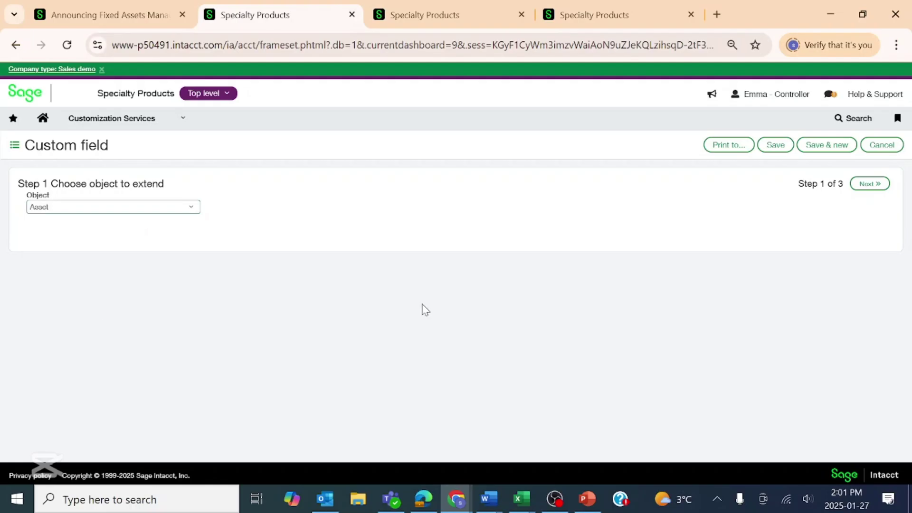
click(867, 187)
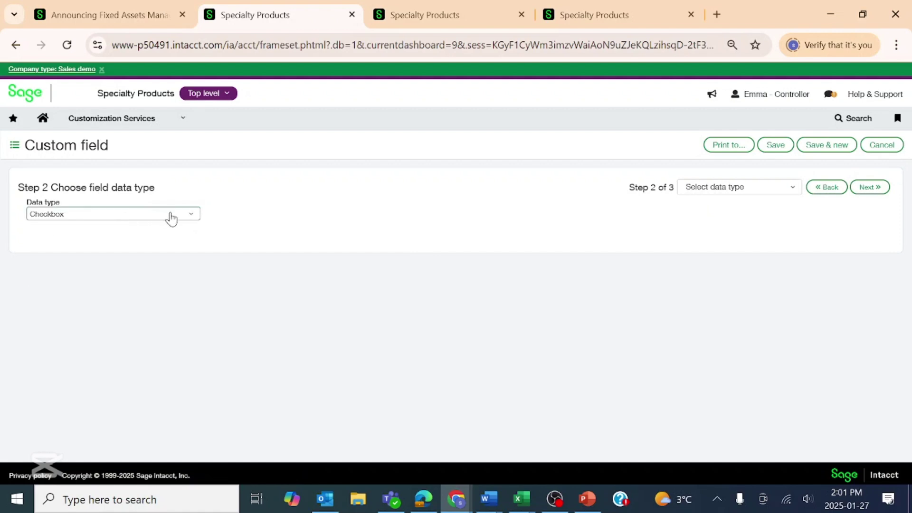
click(188, 217)
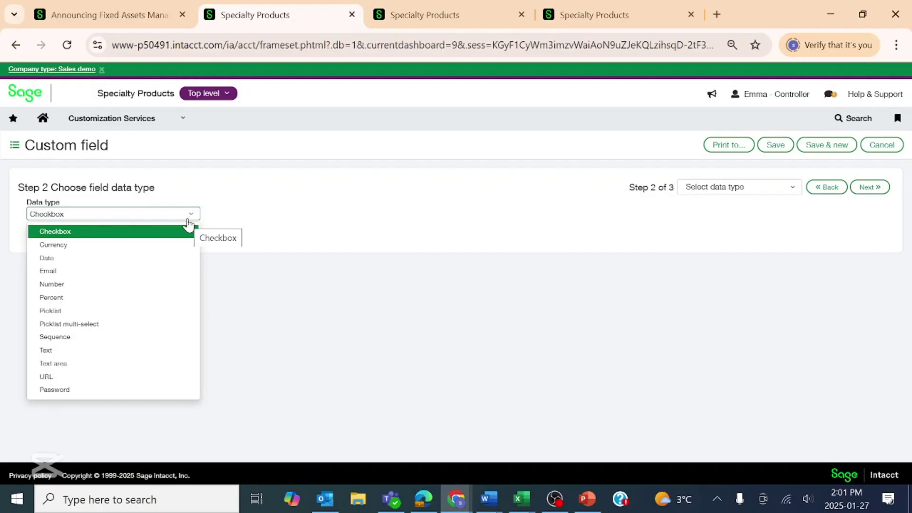
click(104, 278)
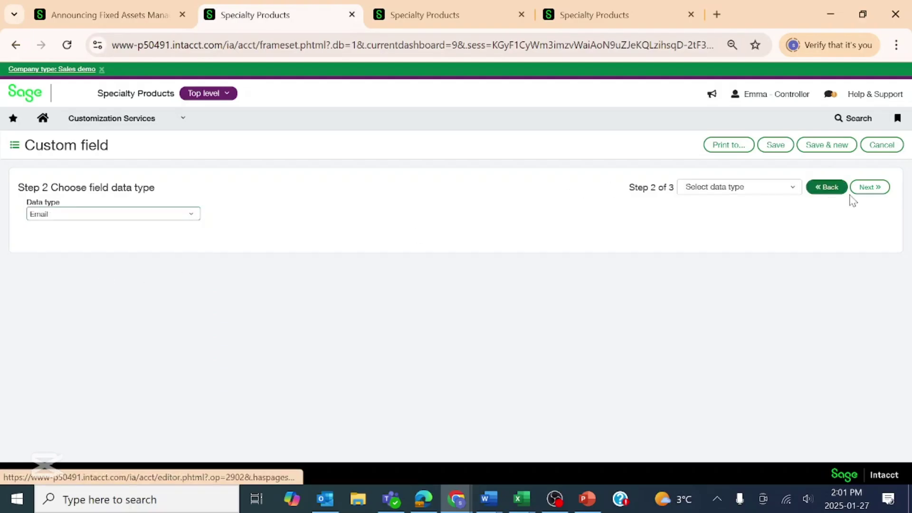
click(875, 190)
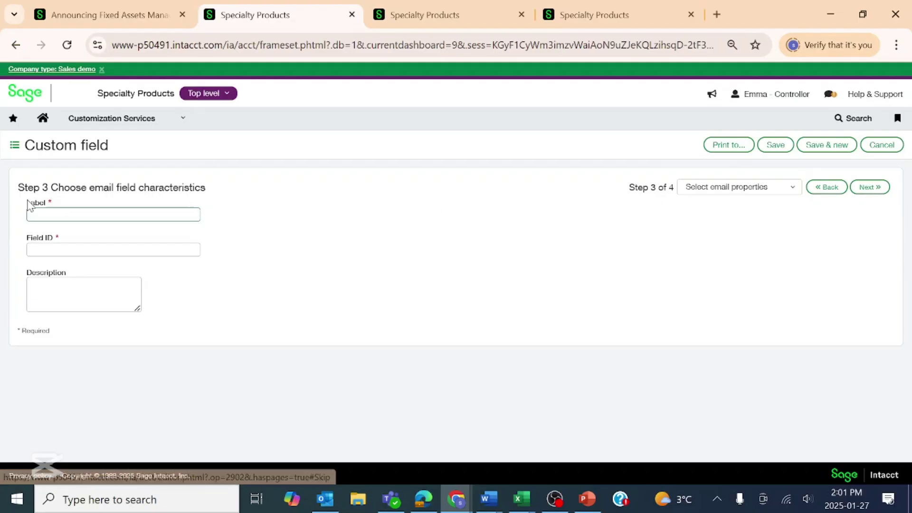
Label the field Contact Email with field ID CONTACT_EMAIL and finish adding it.
click(56, 216)
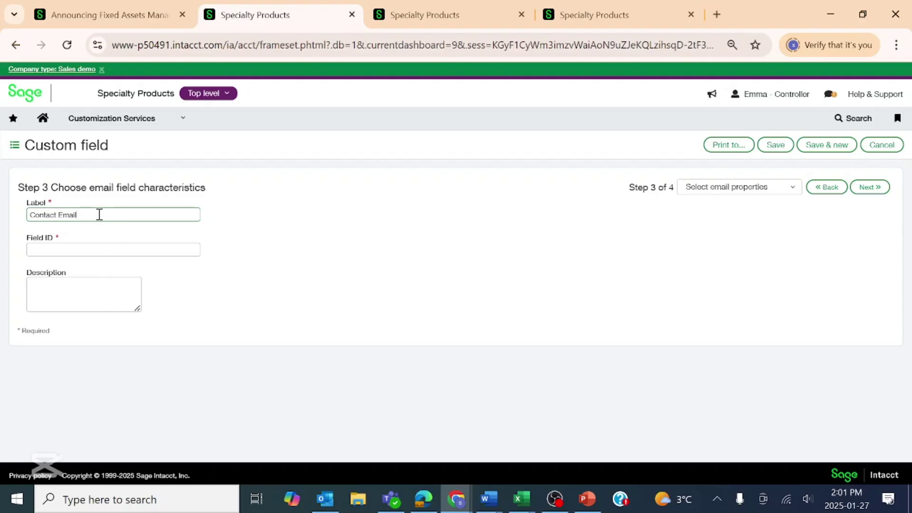
drag(99, 214, 7, 217)
click(84, 249)
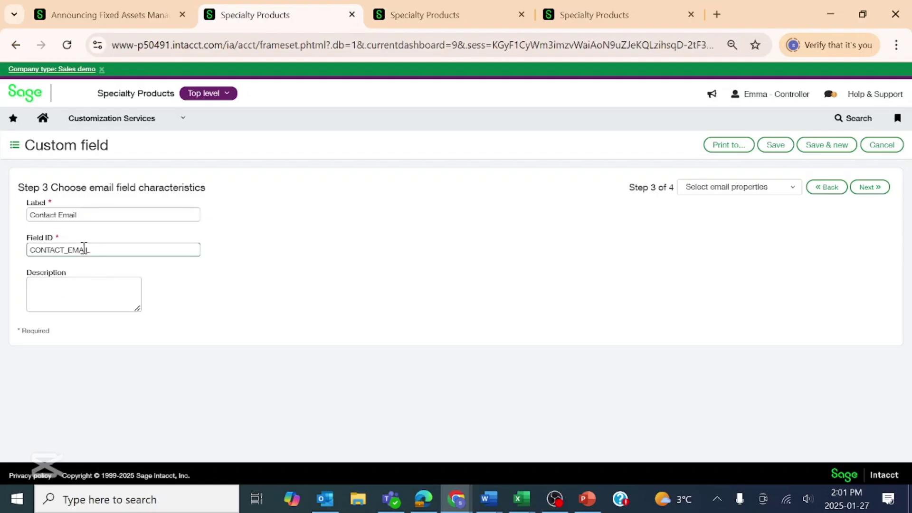
click(68, 304)
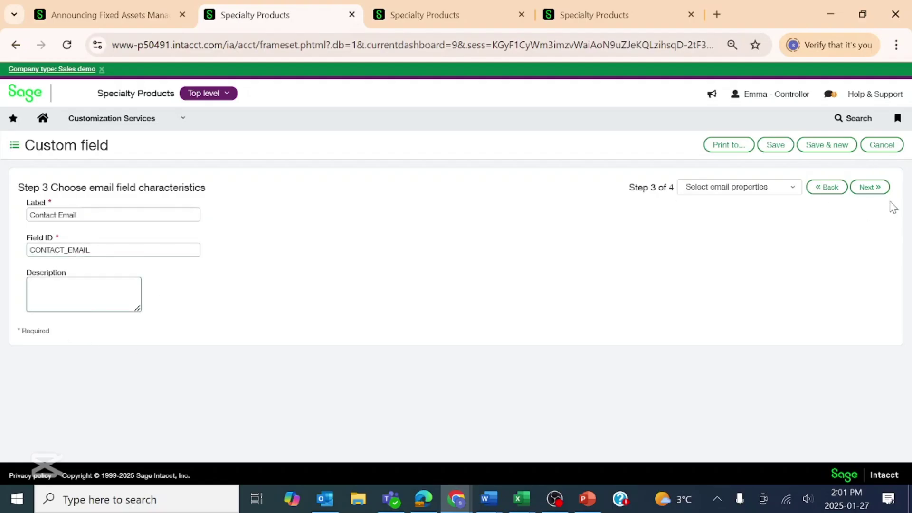
click(879, 190)
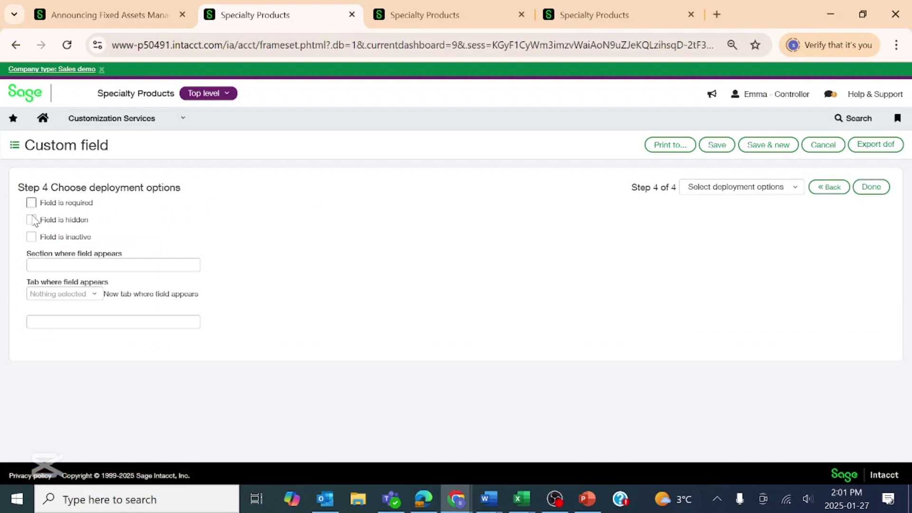
click(37, 268)
click(99, 295)
click(100, 305)
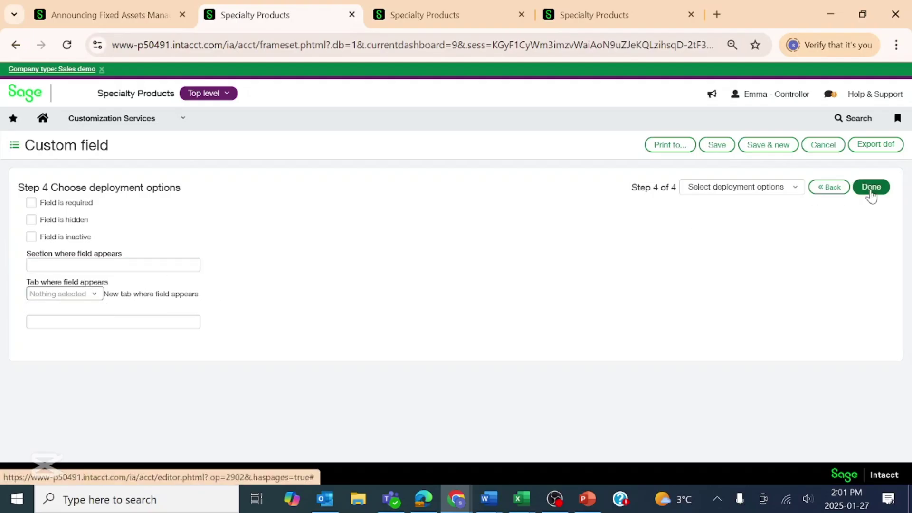
click(720, 150)
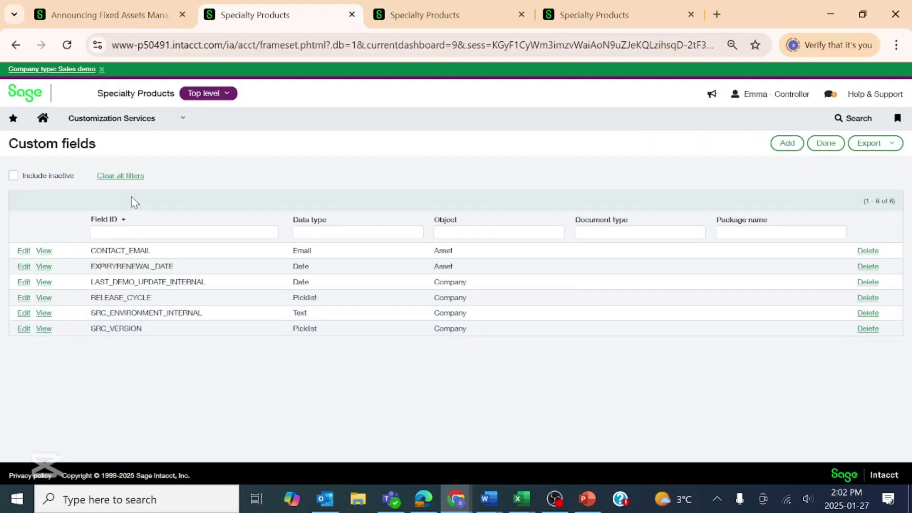
Open a new asset form from Fixed Assets Management > Assets, try the Contact Email field, then cancel.
click(100, 122)
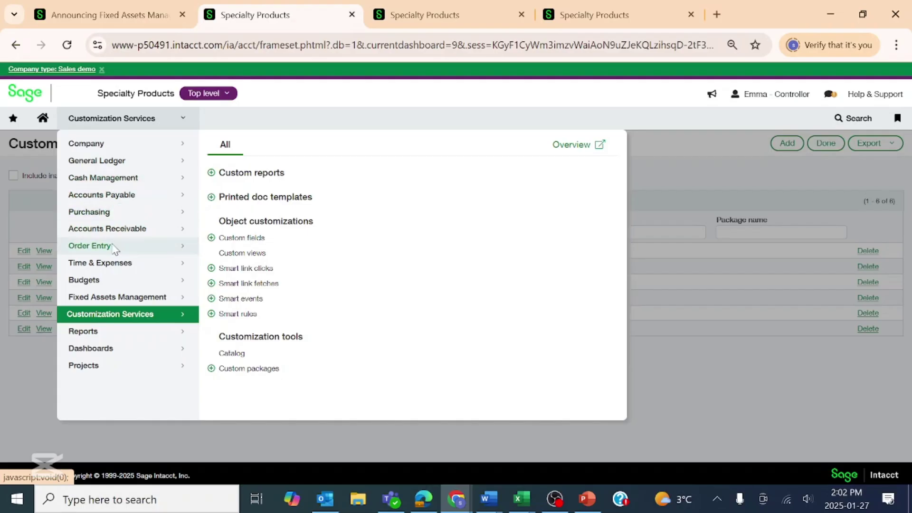
mouse_move(106, 298)
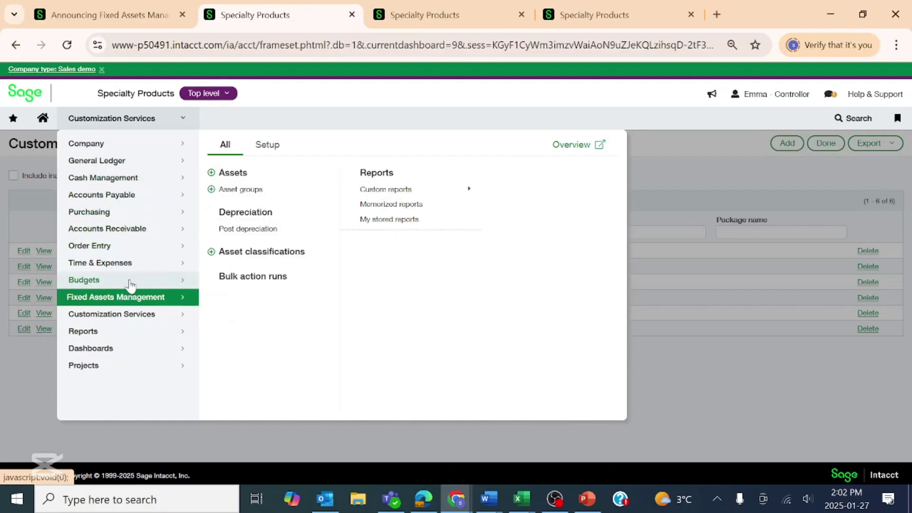
click(240, 174)
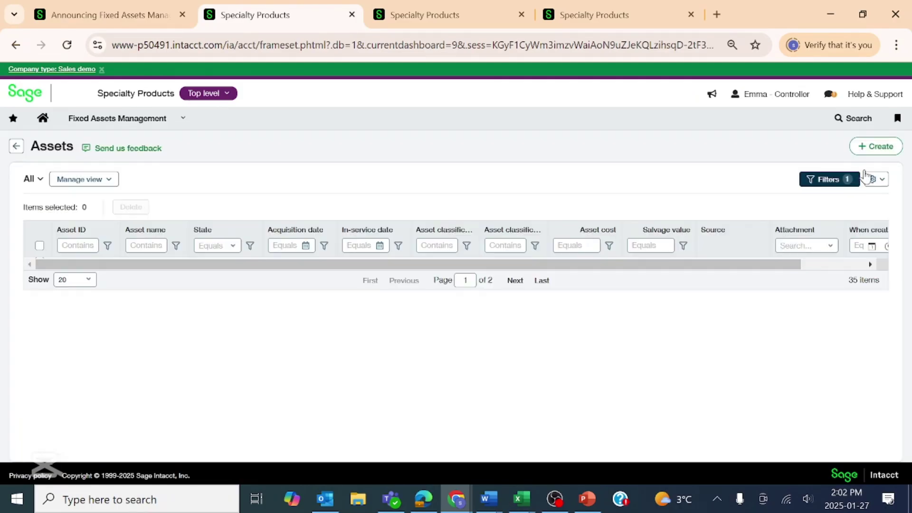
click(875, 151)
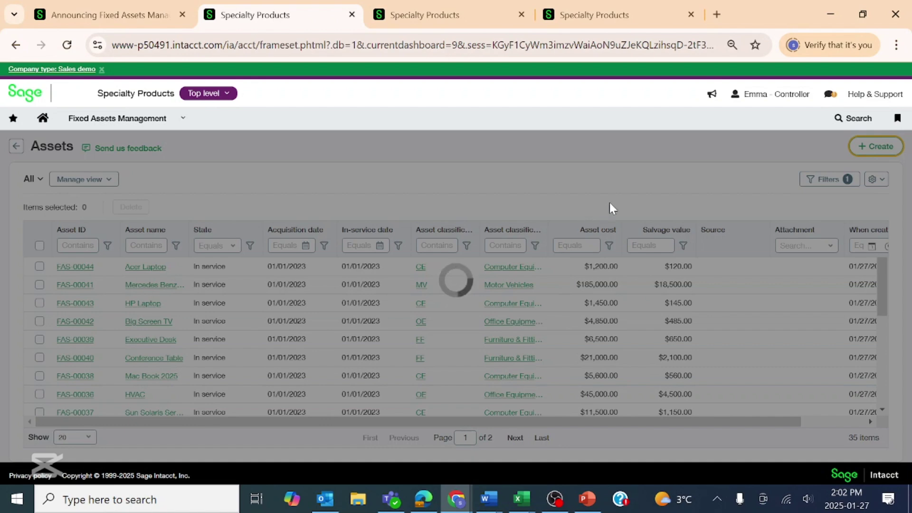
scroll(620, 193, down, 3)
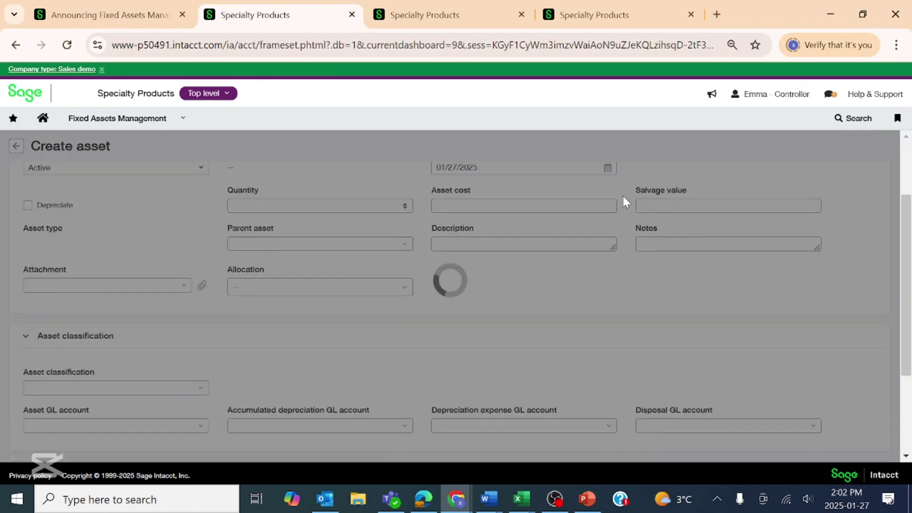
scroll(624, 204, down, 2)
scroll(475, 285, up, 4)
scroll(325, 409, down, 5)
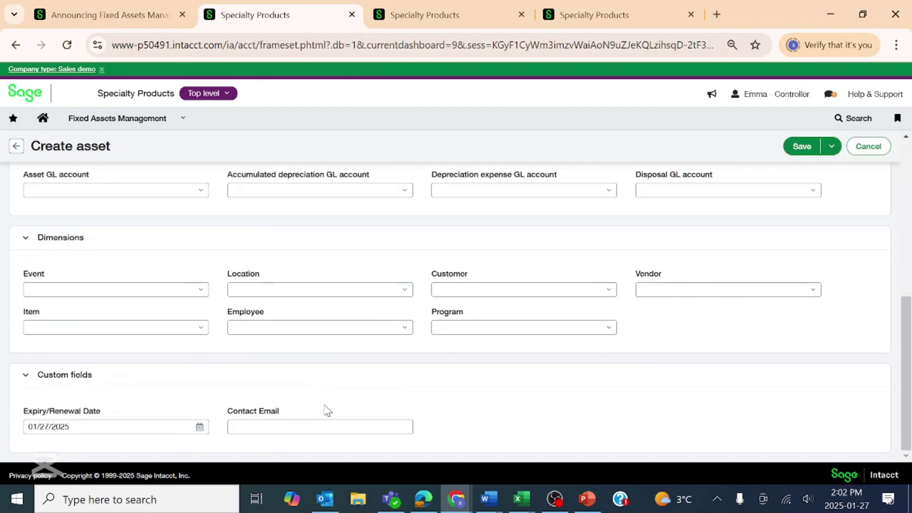
click(314, 426)
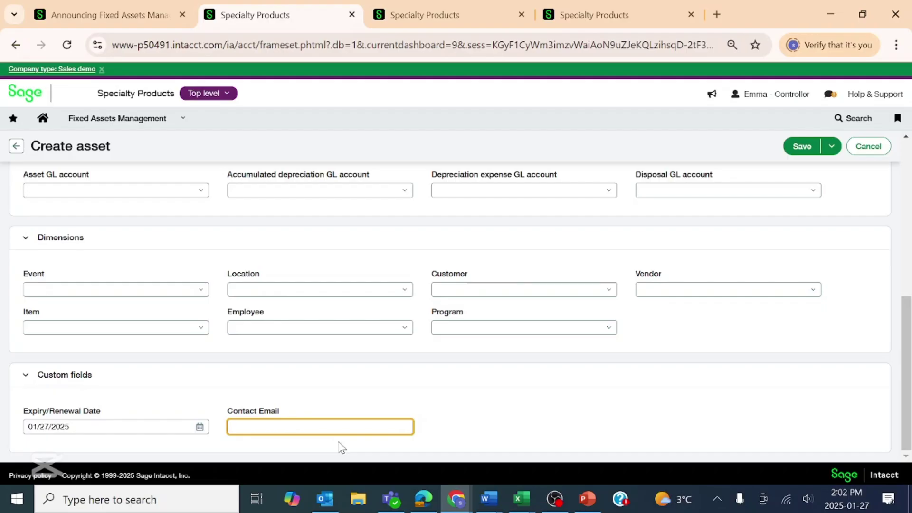
click(884, 153)
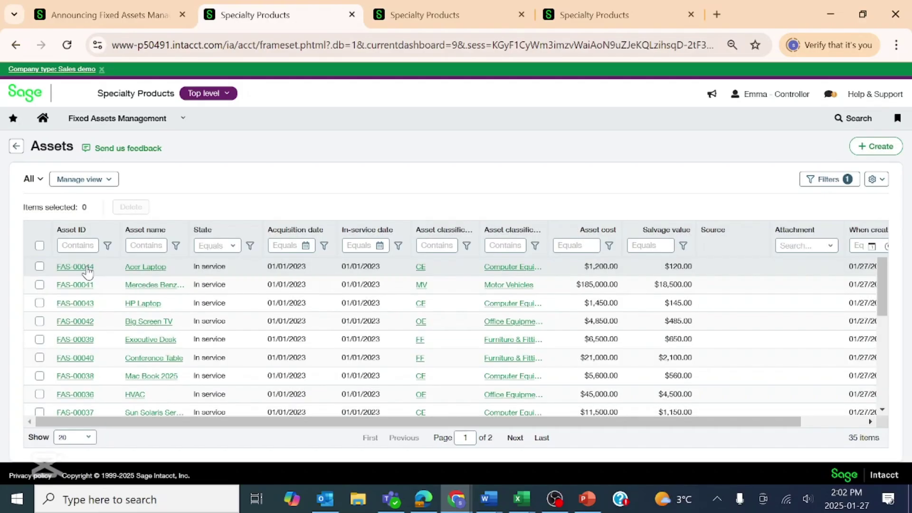
Enter a contact's e-mail address in asset FAS-00044's Contact Email field and save.
click(87, 266)
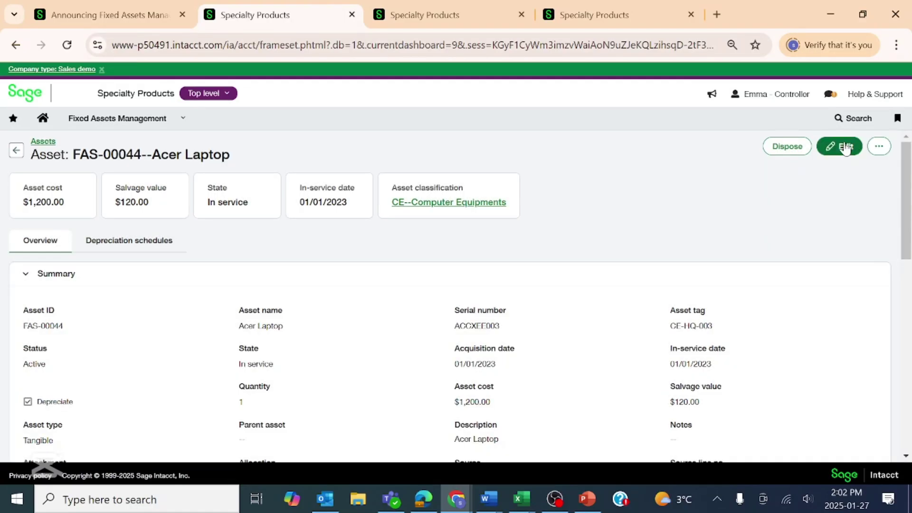
click(840, 146)
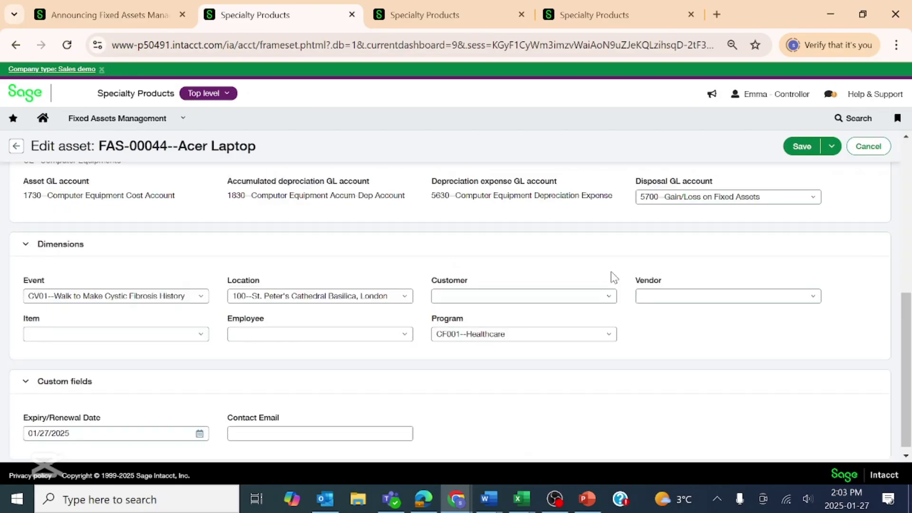
click(354, 426)
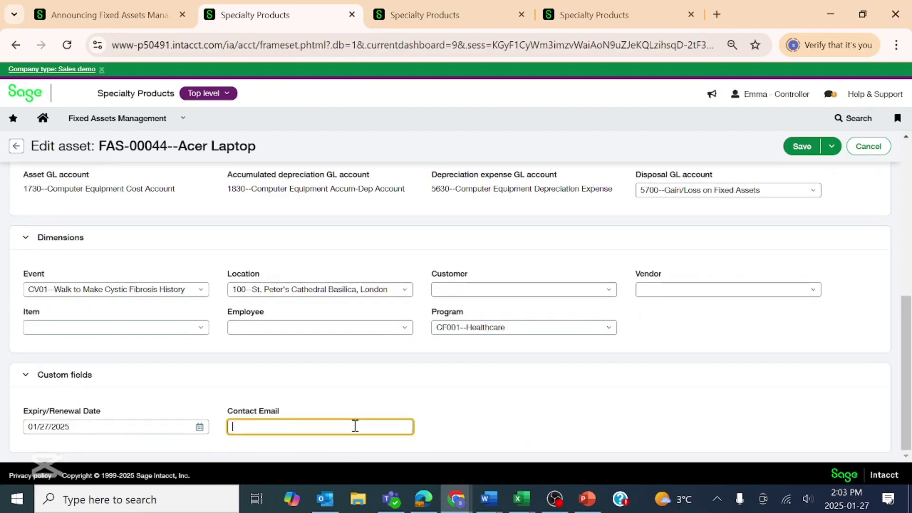
text(chigoz)
text(ieal)
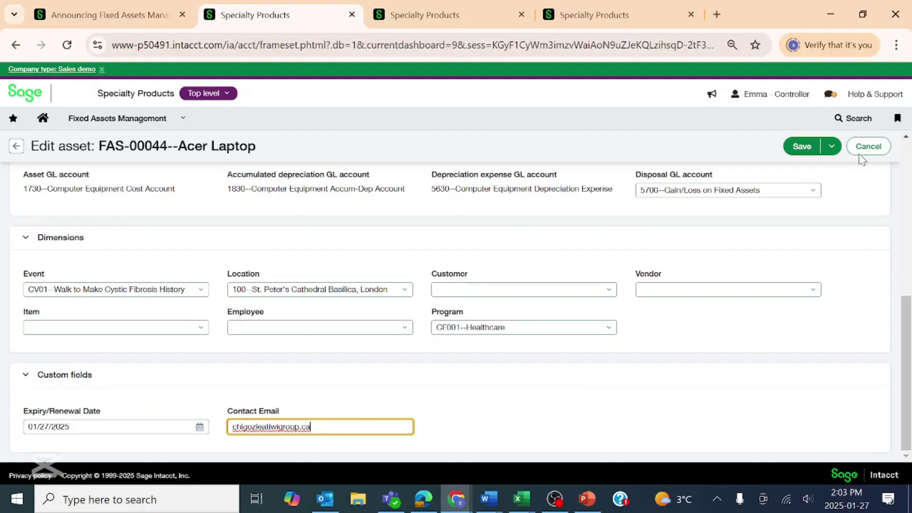
click(802, 146)
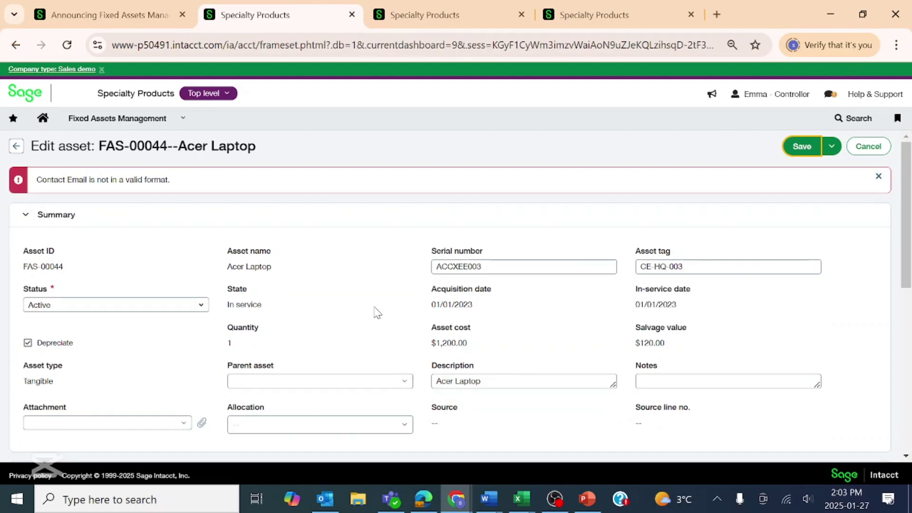
Replace the stray 'a' with '@' in the Contact Email address and save the asset.
scroll(190, 238, down, 7)
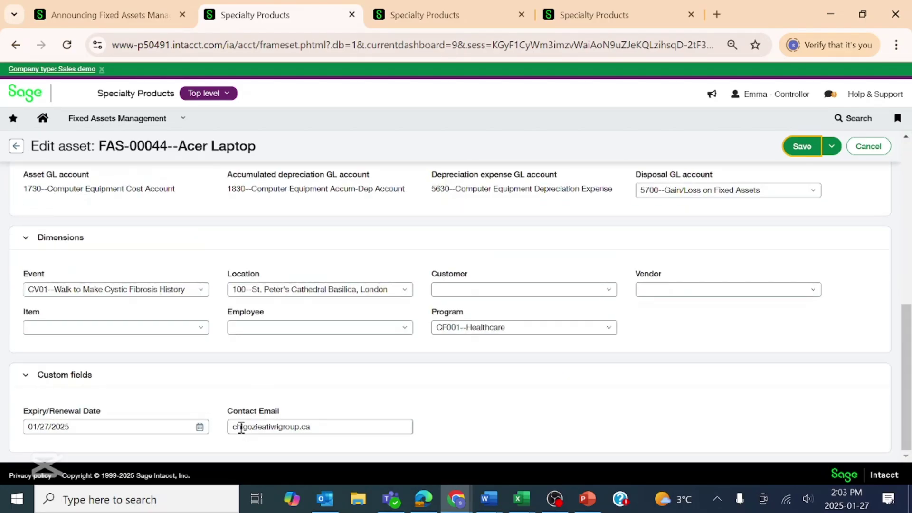
click(266, 426)
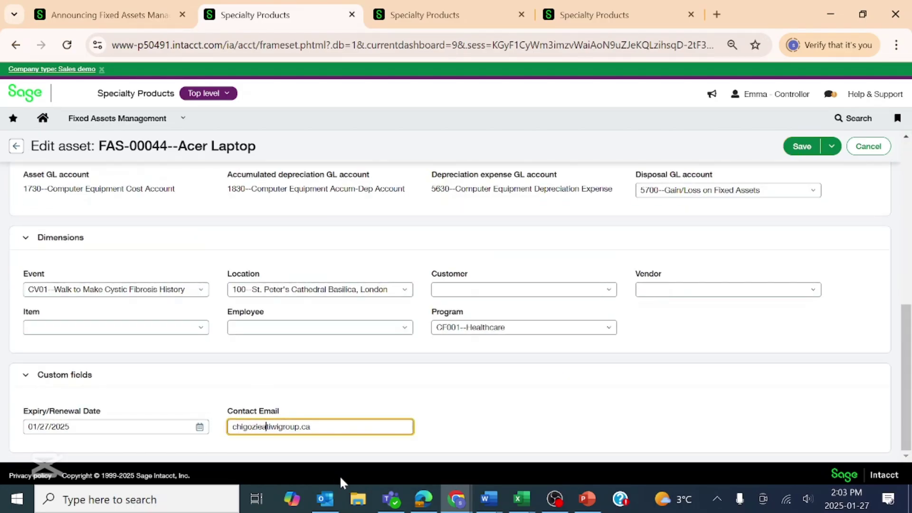
key(BackSpace)
text(@)
click(792, 153)
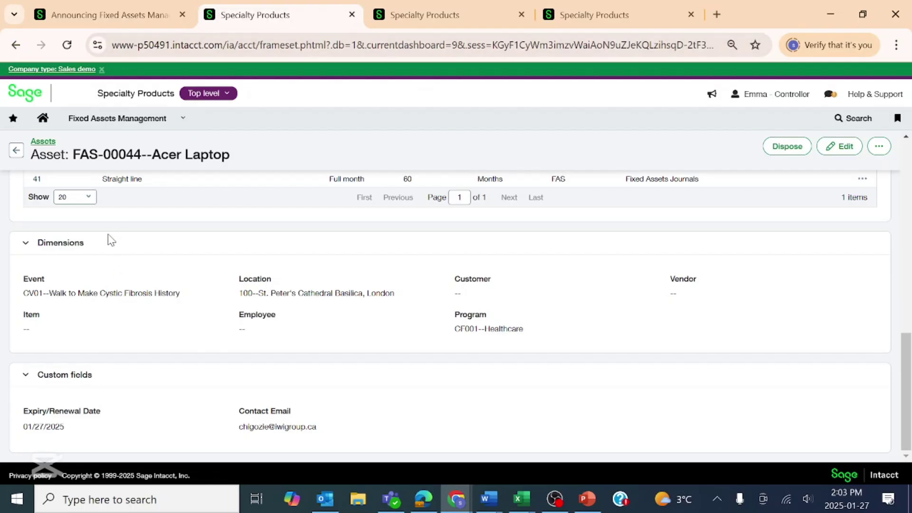
Go through the menu's Reports area to the Custom reports list of 15 reports.
click(98, 122)
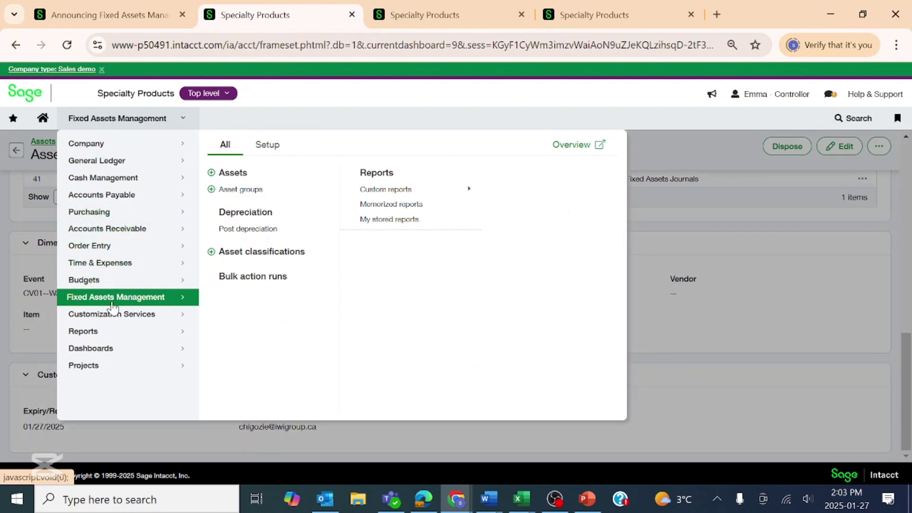
click(113, 332)
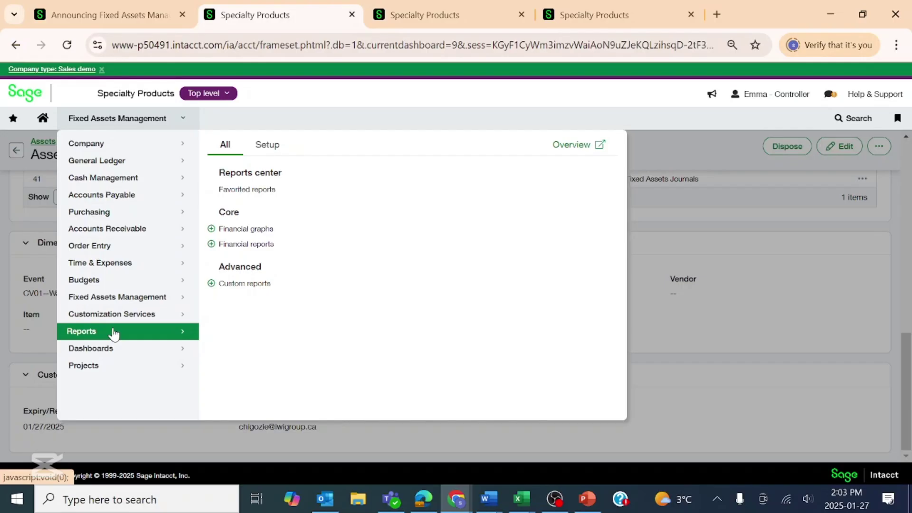
click(259, 287)
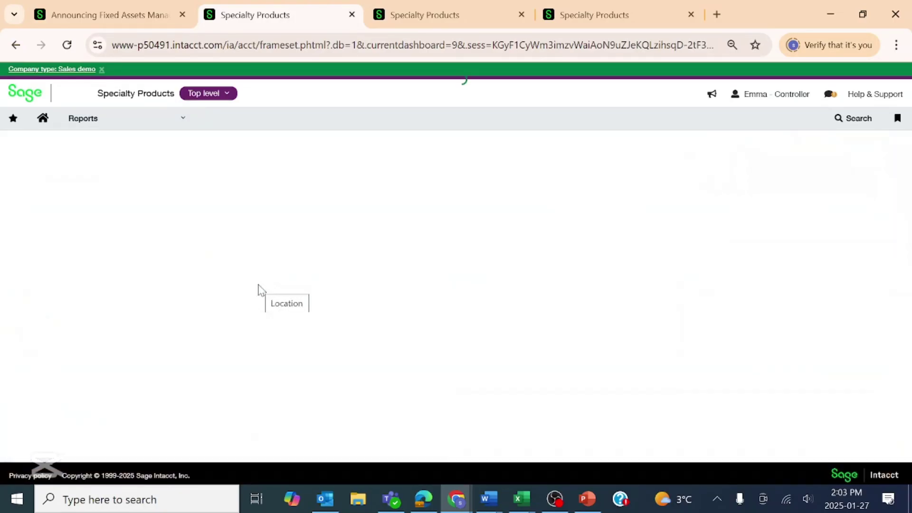
scroll(249, 292, down, 1)
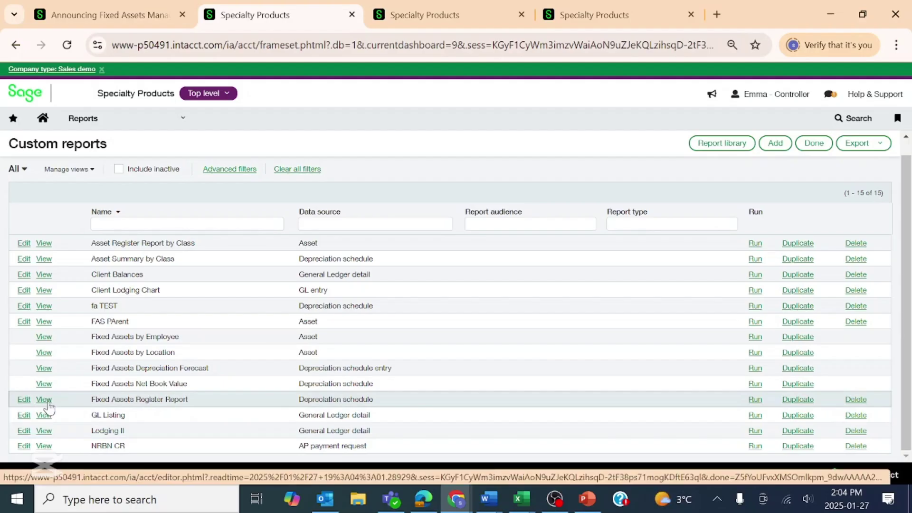
Run the Fixed Assets Register Report and view its output full screen.
click(47, 402)
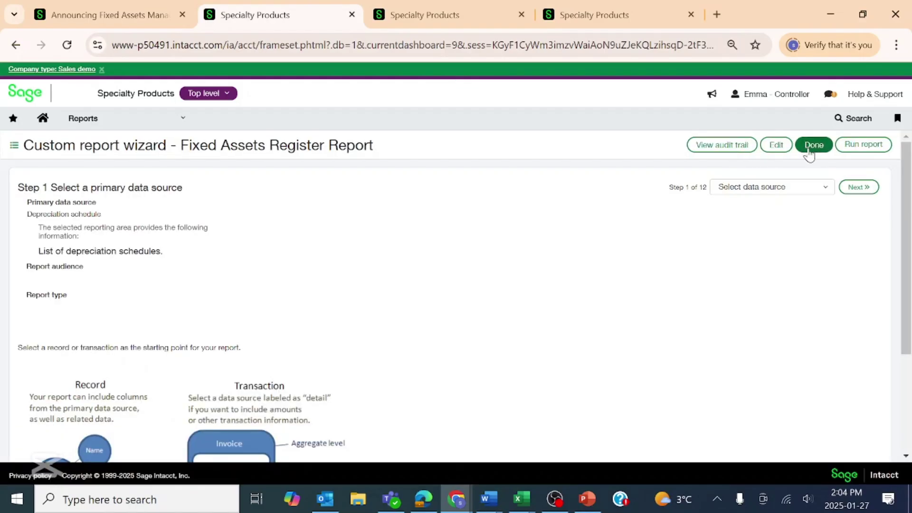
click(859, 146)
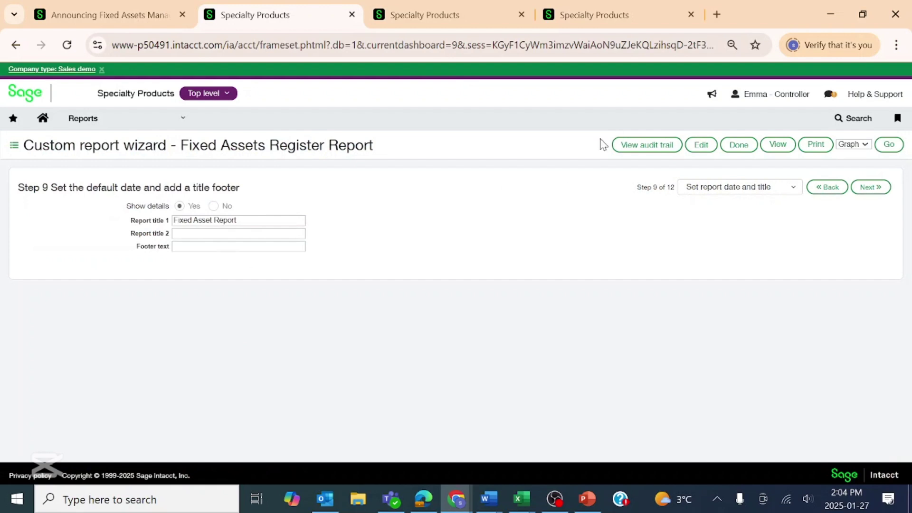
click(778, 145)
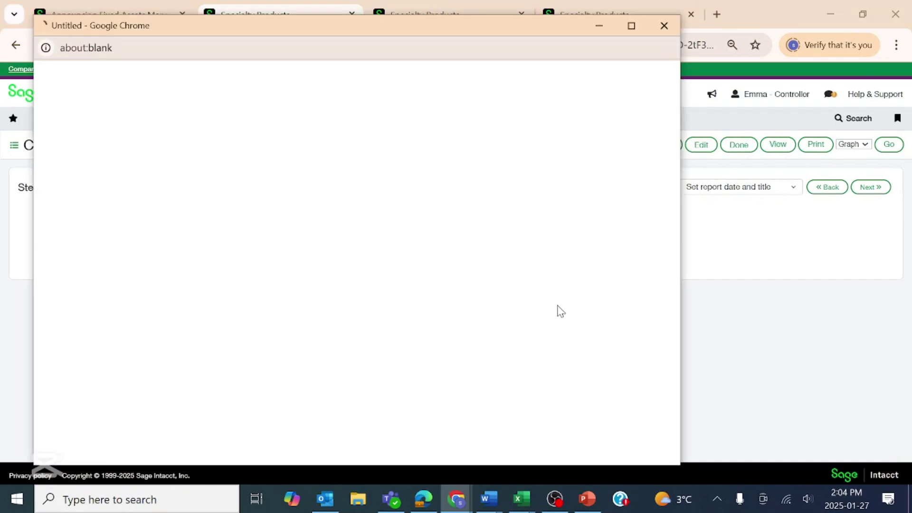
click(632, 26)
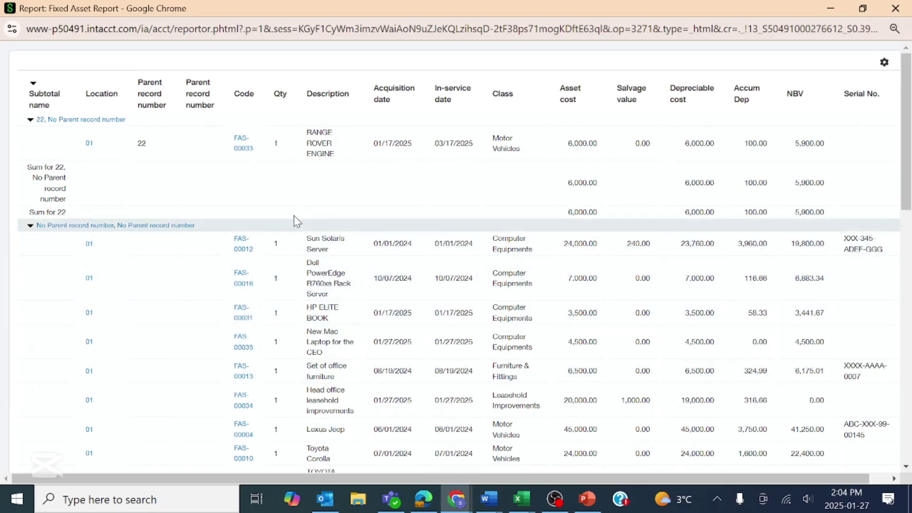
Review the report's 771,000.00 total asset cost, then close it and finish the wizard.
scroll(399, 290, down, 10)
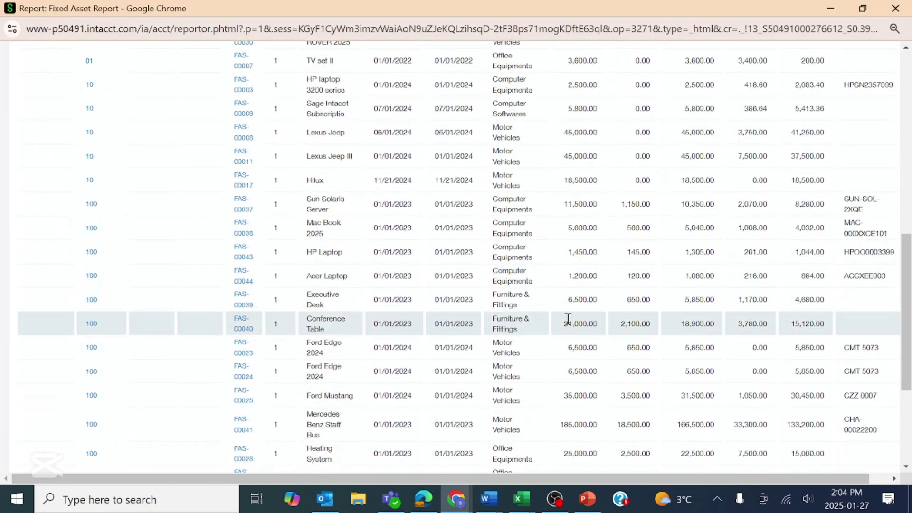
scroll(568, 320, down, 4)
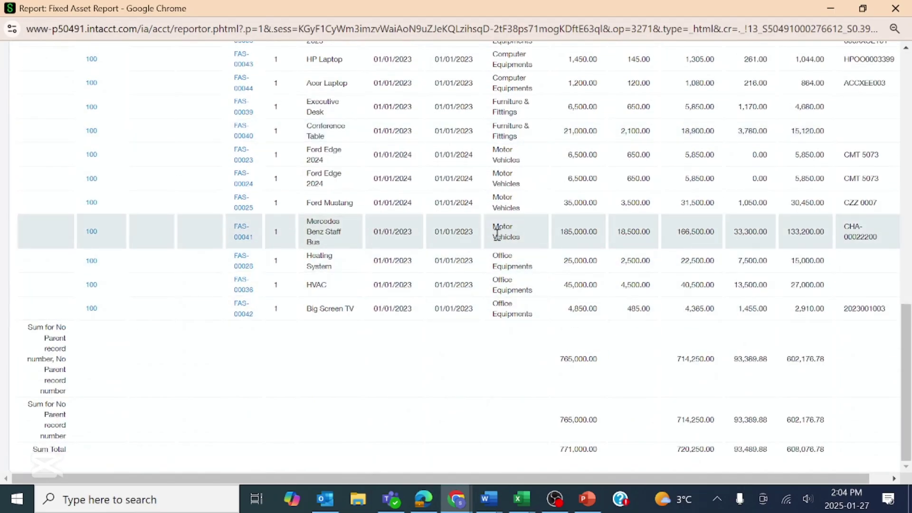
scroll(497, 232, up, 7)
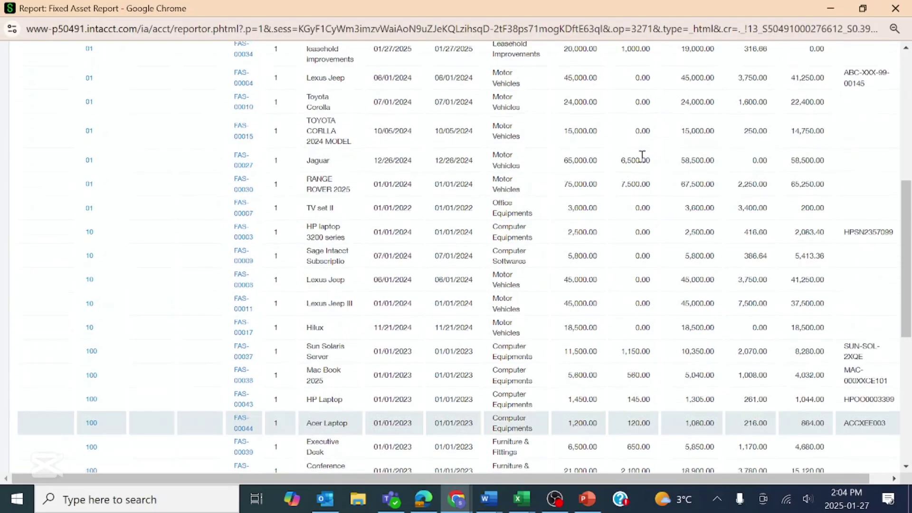
scroll(642, 155, up, 8)
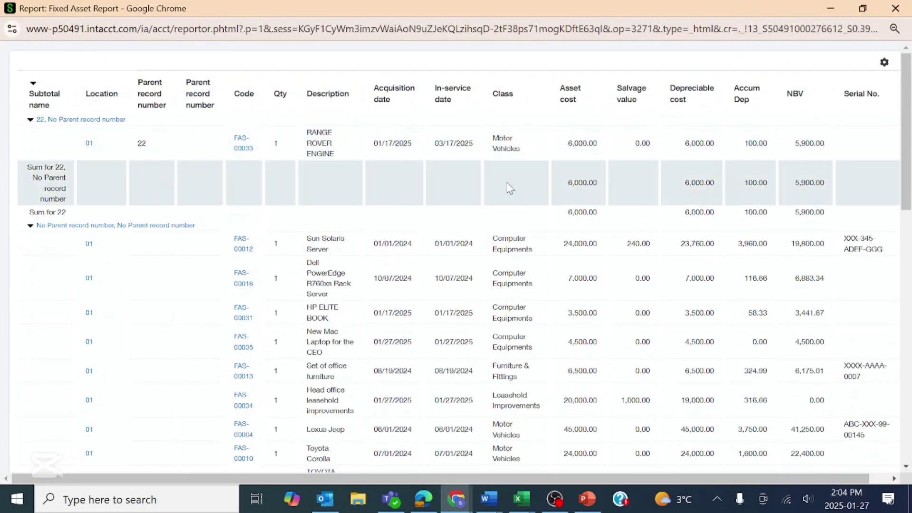
scroll(556, 243, down, 1)
scroll(558, 244, up, 1)
click(896, 7)
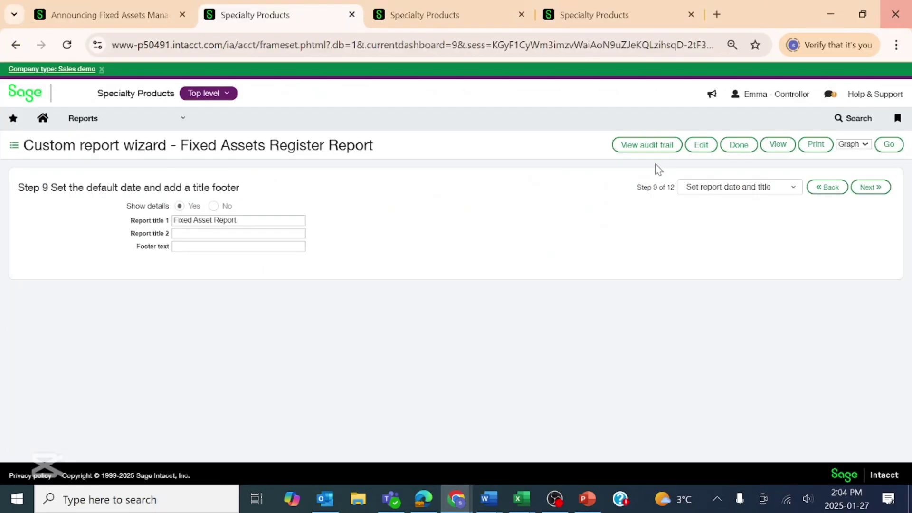
click(737, 144)
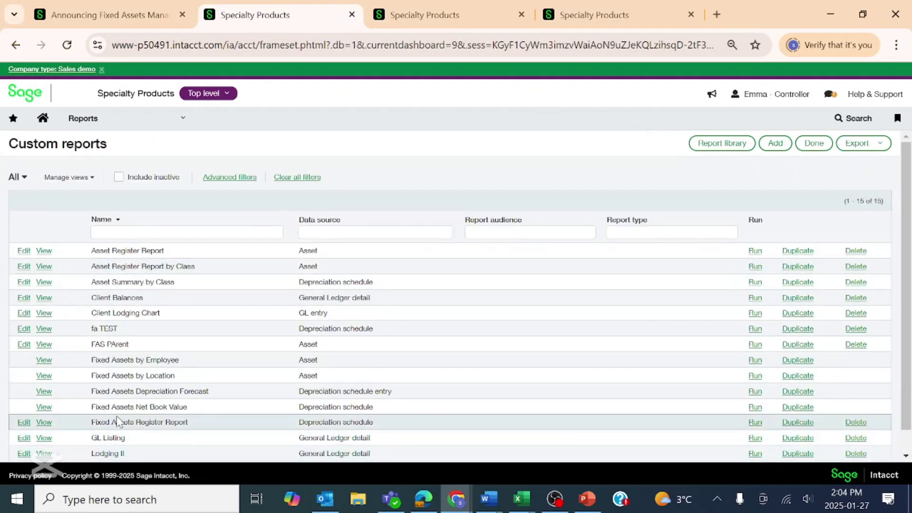
Run Asset Register Report by Class with Show details Yes in Landscape, then return to Specialty Products.
scroll(118, 421, down, 1)
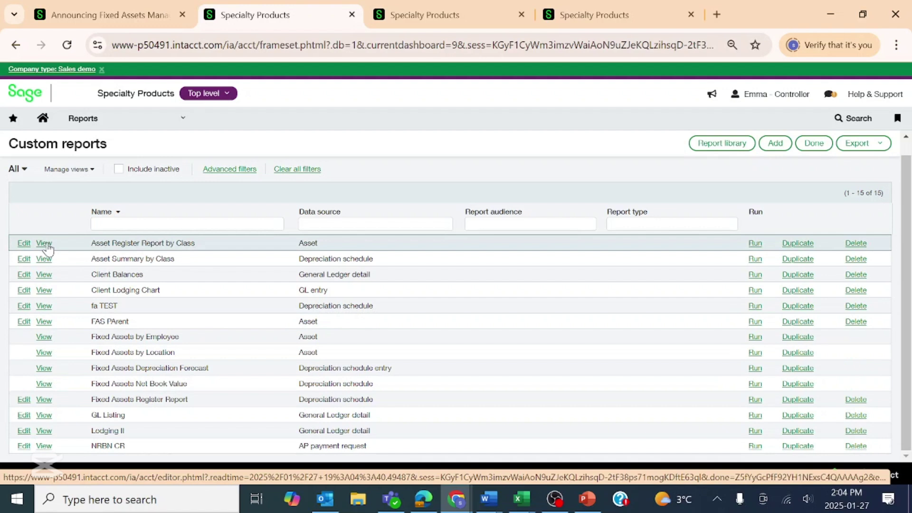
click(752, 244)
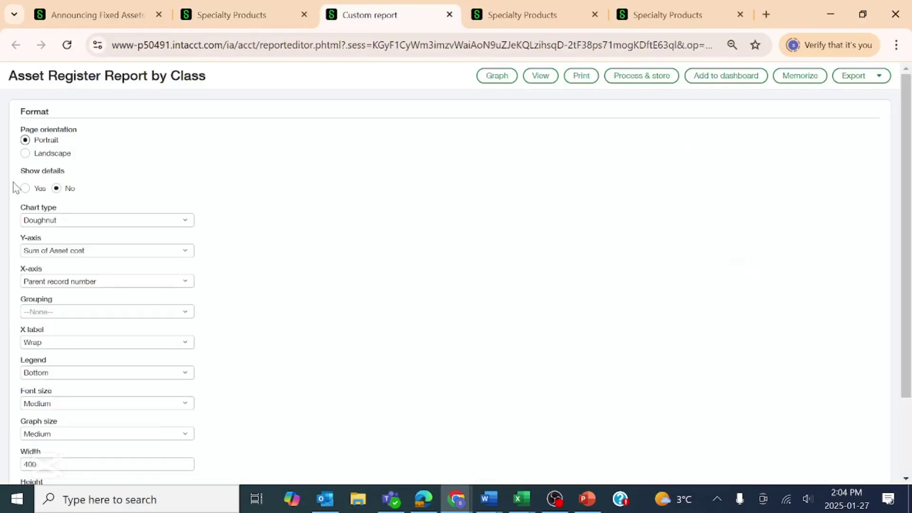
click(26, 189)
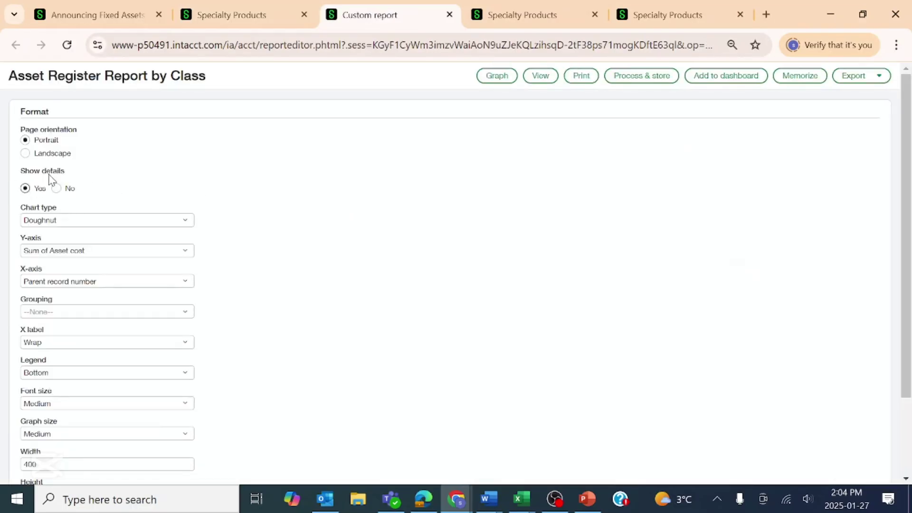
click(26, 154)
click(546, 78)
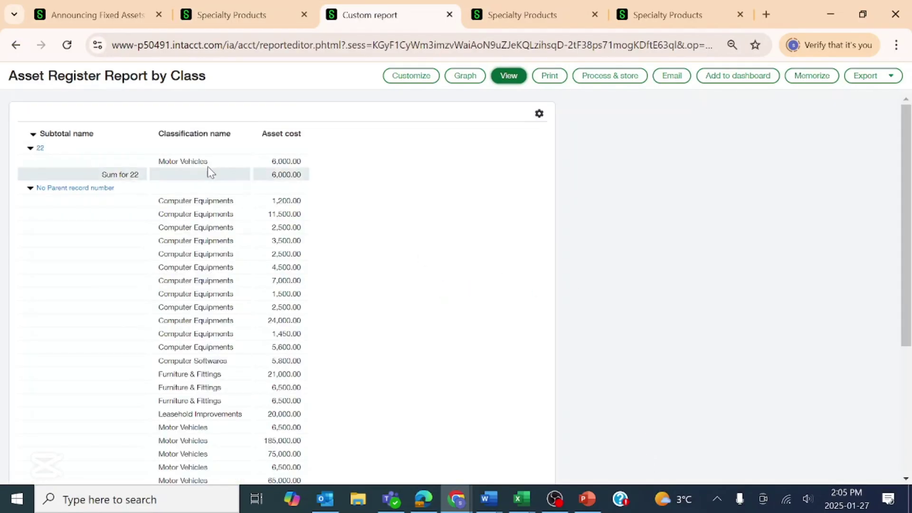
scroll(127, 230, down, 5)
scroll(129, 230, up, 6)
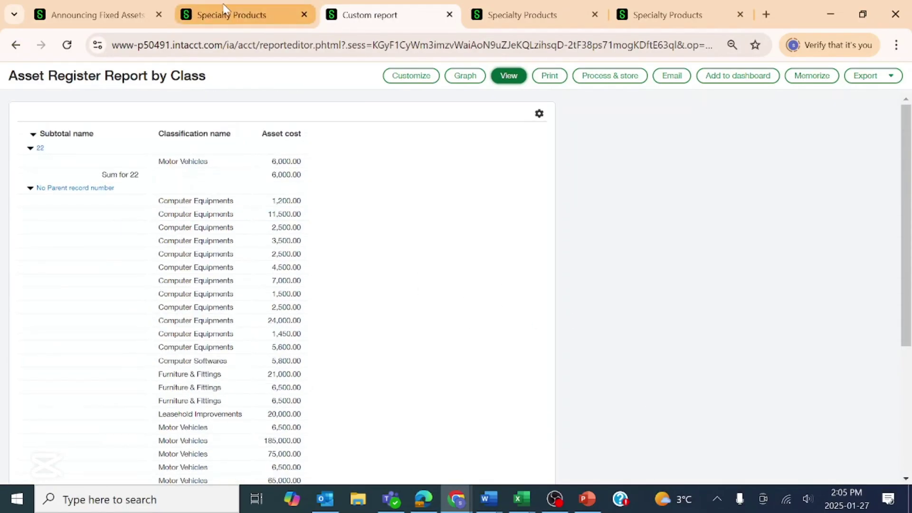
click(247, 15)
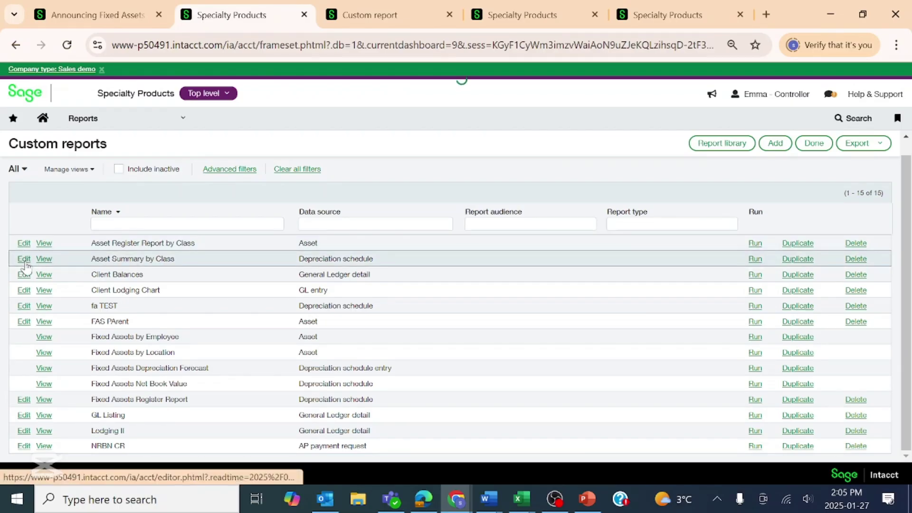
Run the Asset Summary by Class report and view its output full screen.
click(24, 260)
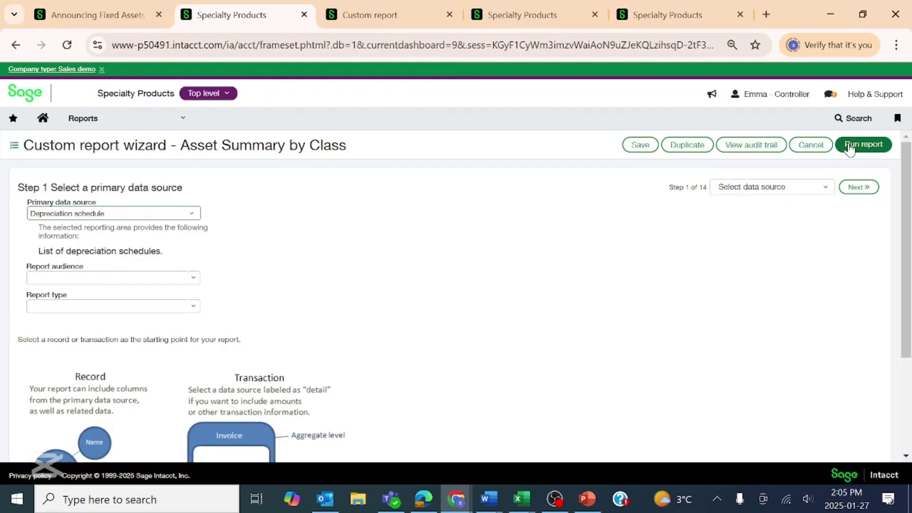
click(850, 146)
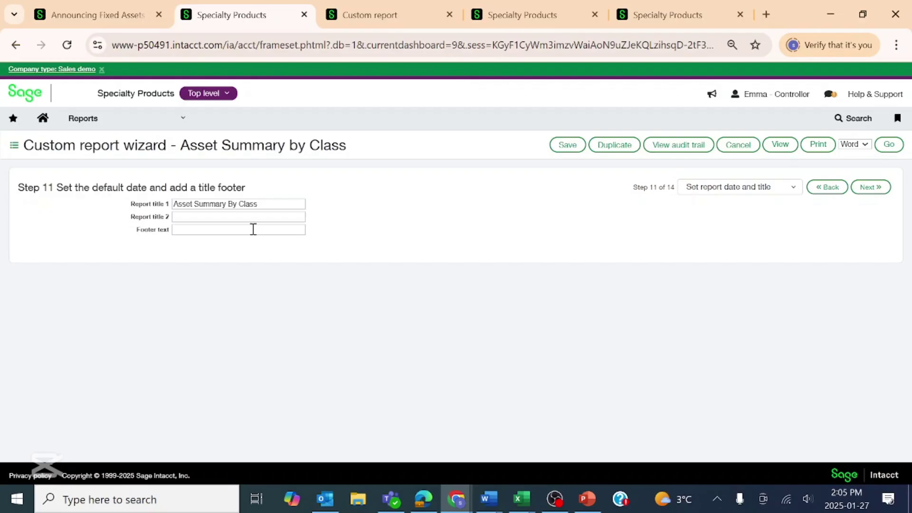
click(779, 144)
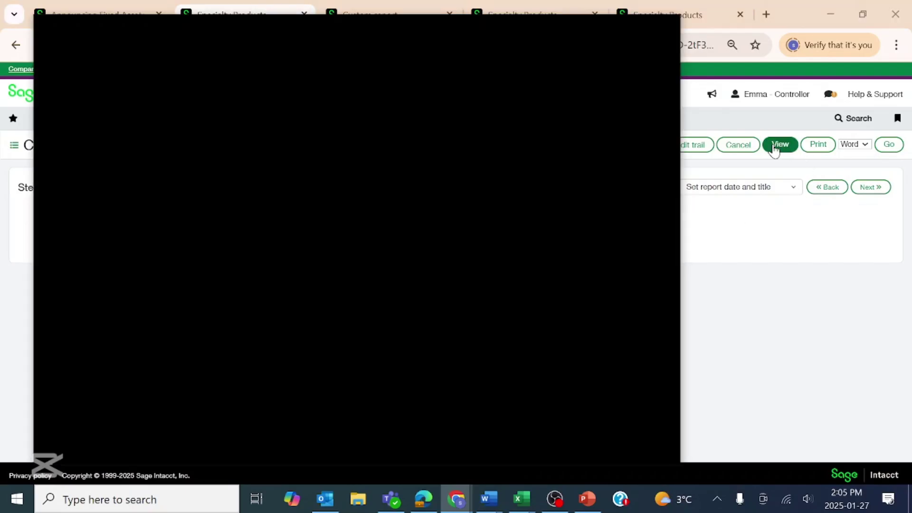
click(632, 26)
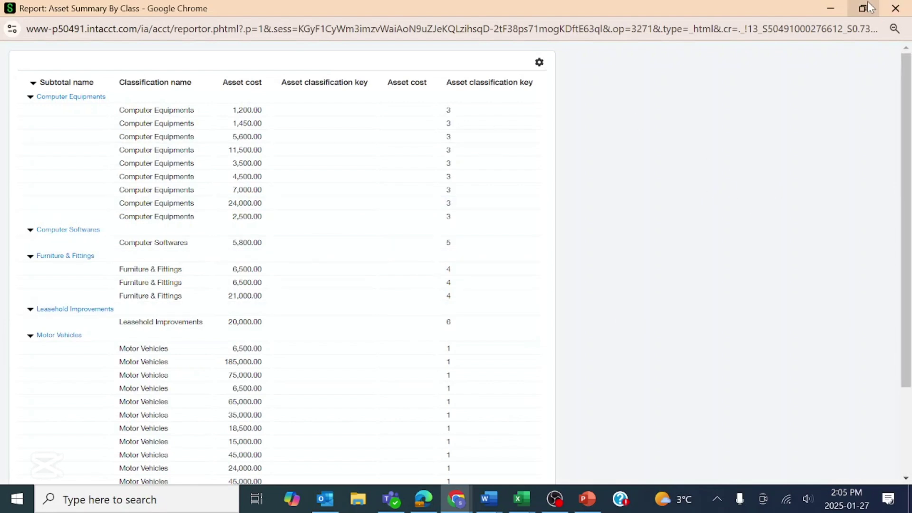
Close the report, return to the home dashboard, and show the PowerPoint Agenda slide.
click(895, 8)
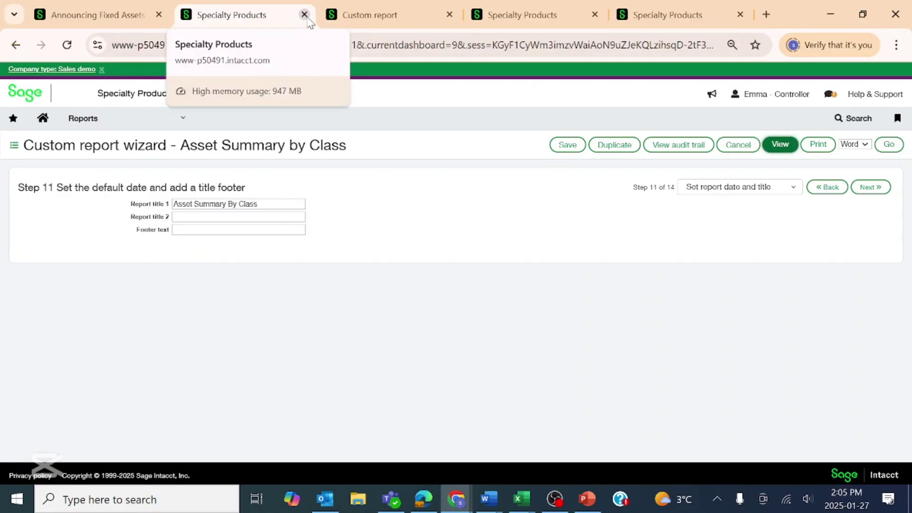
click(40, 122)
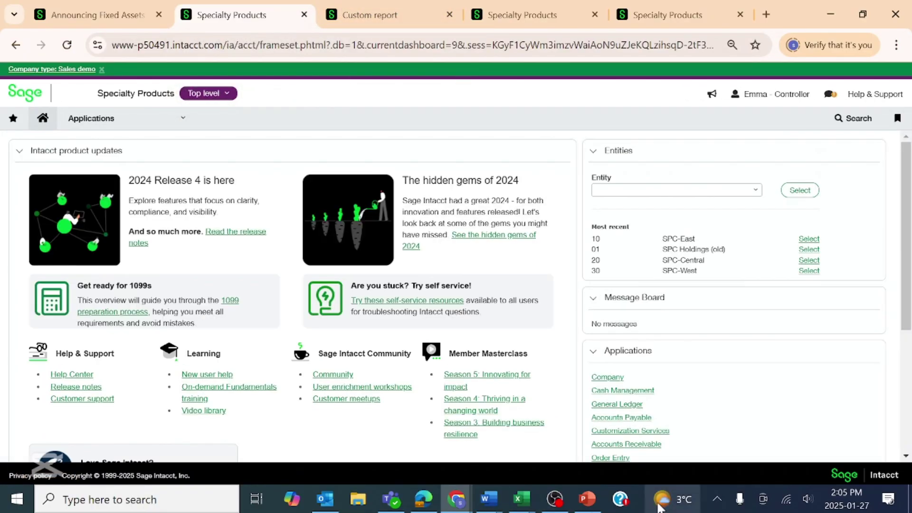
click(588, 499)
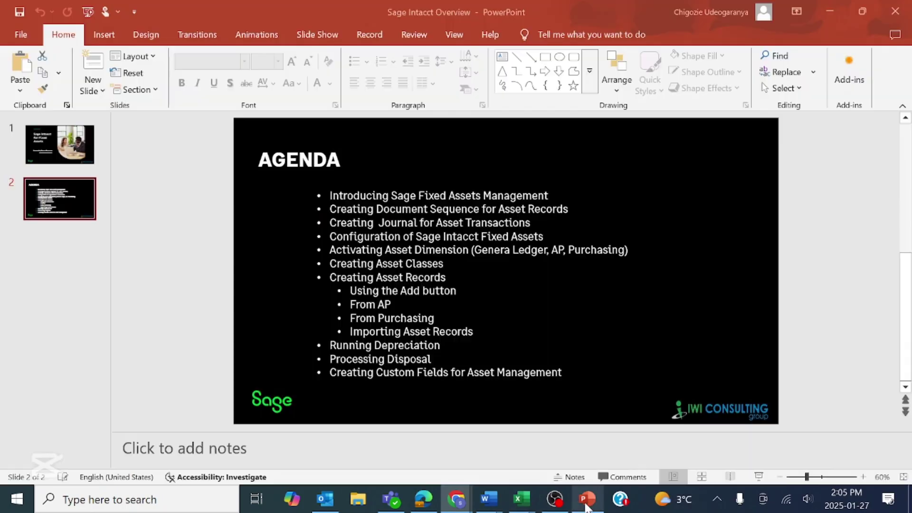